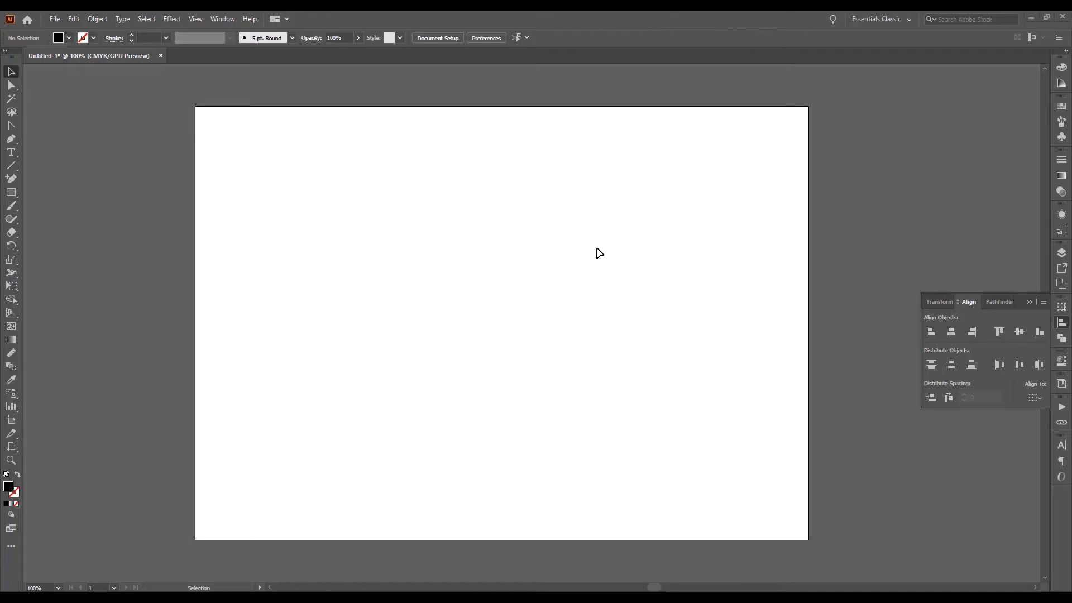
Examine the Transform, Align and Pathfinder options, and collapse their panel group
left_click(1000, 302)
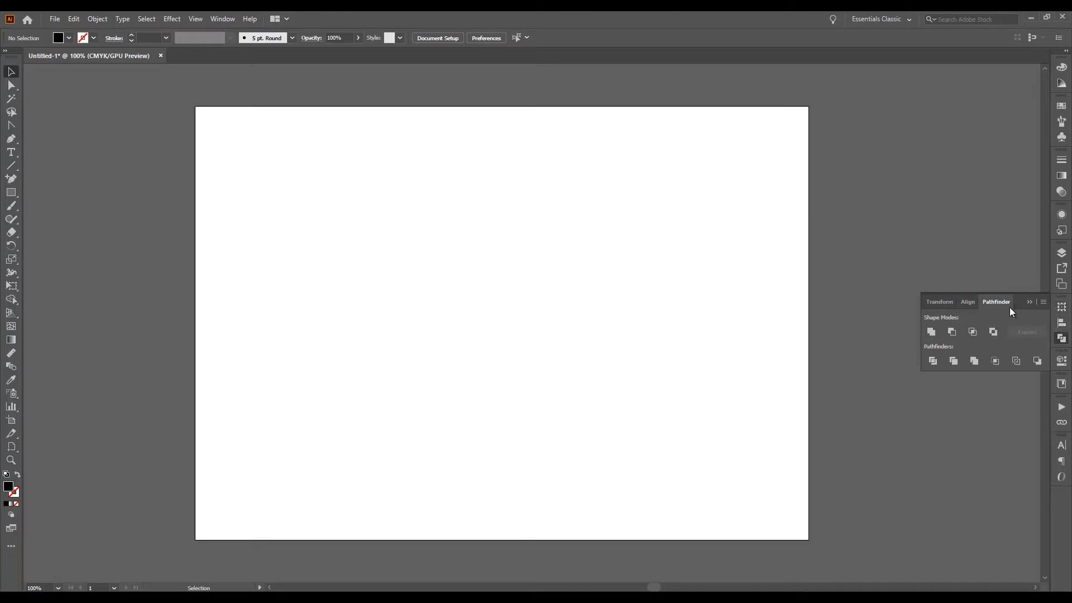
left_click(968, 301)
left_click(951, 302)
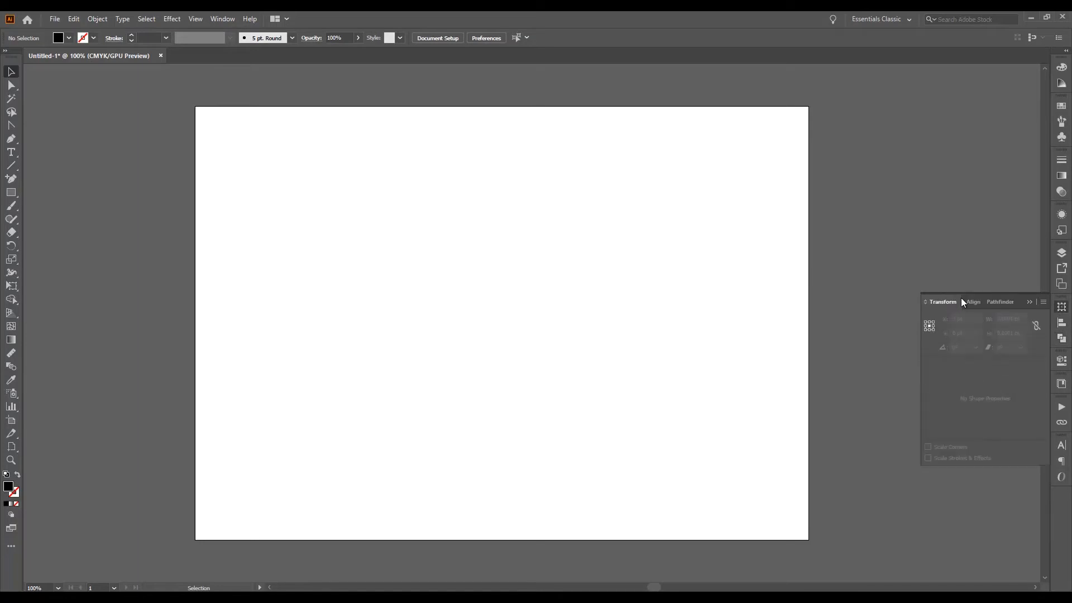
left_click(967, 301)
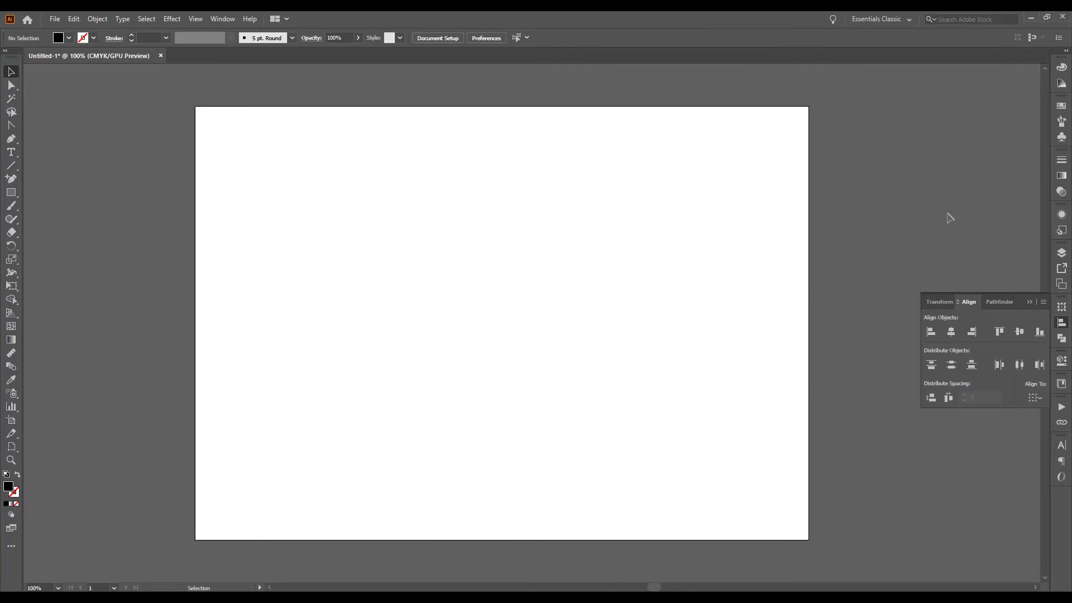
left_click(1003, 302)
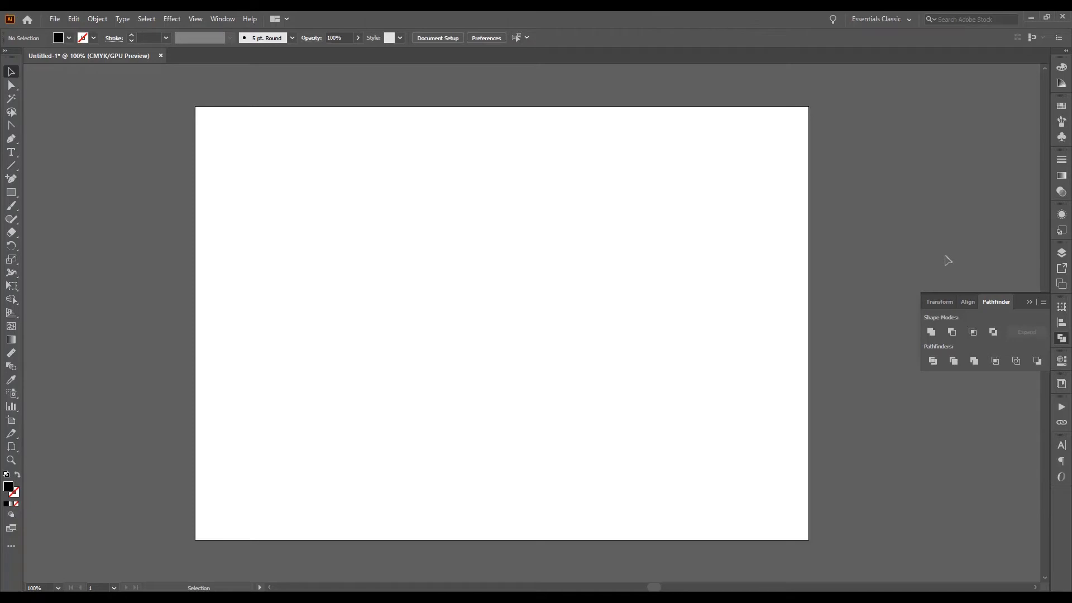
left_click(971, 303)
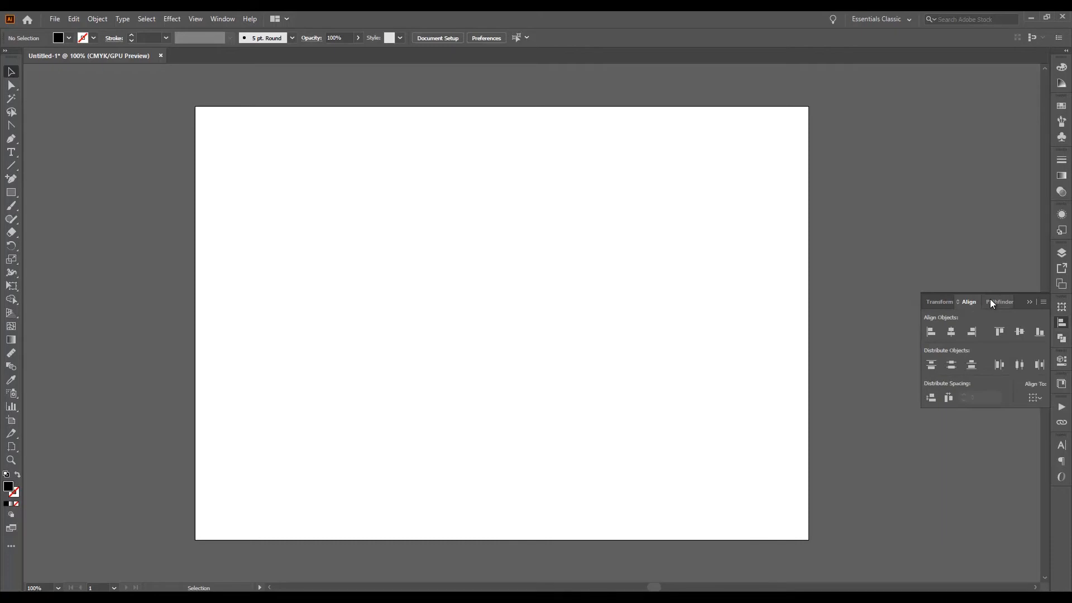
left_click(992, 302)
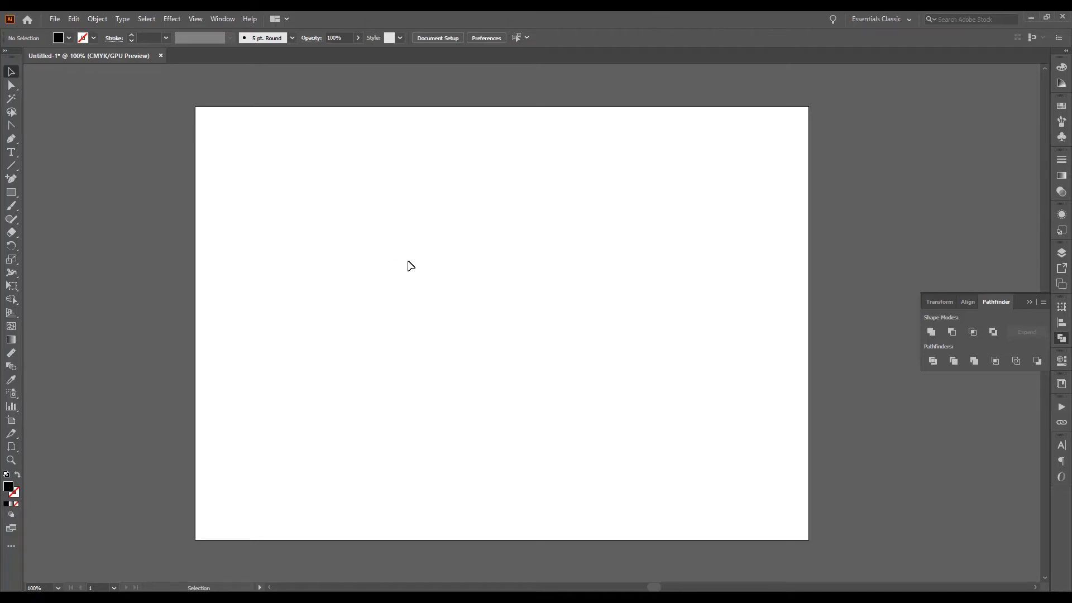
left_click(1030, 300)
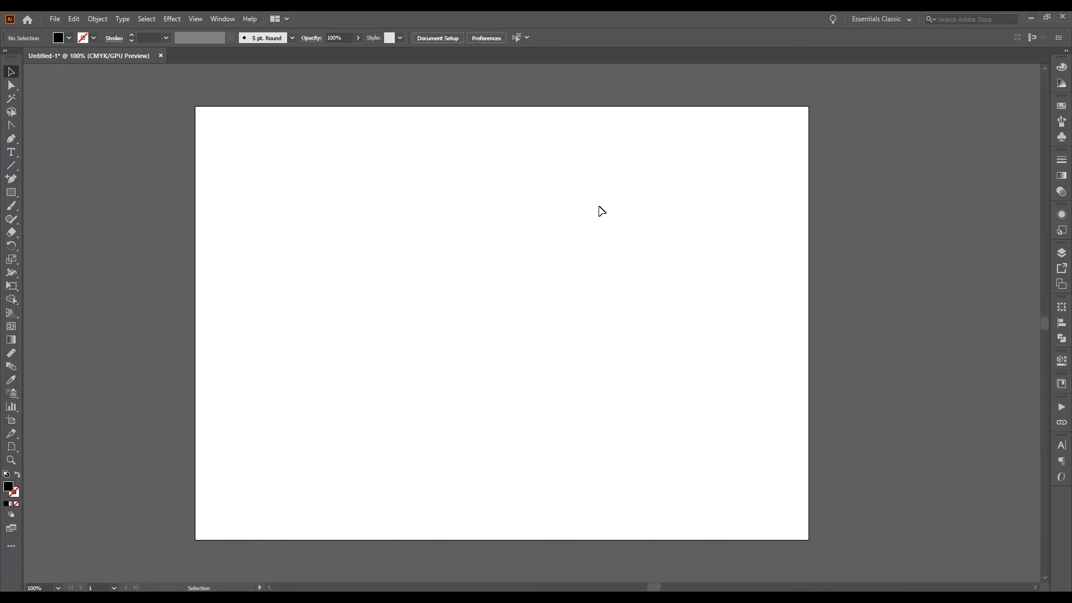
Draw two black squares side by side in the upper part of the artboard, about 121 pt and 144 pt wide
left_click(19, 192)
left_click_drag(286, 178, 374, 266)
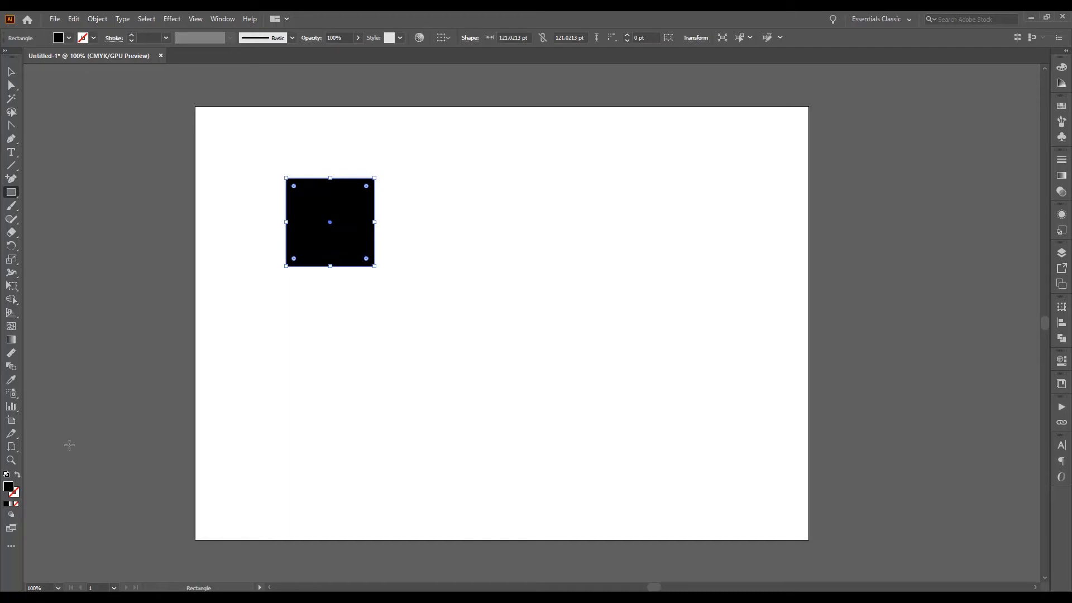
left_click(15, 194)
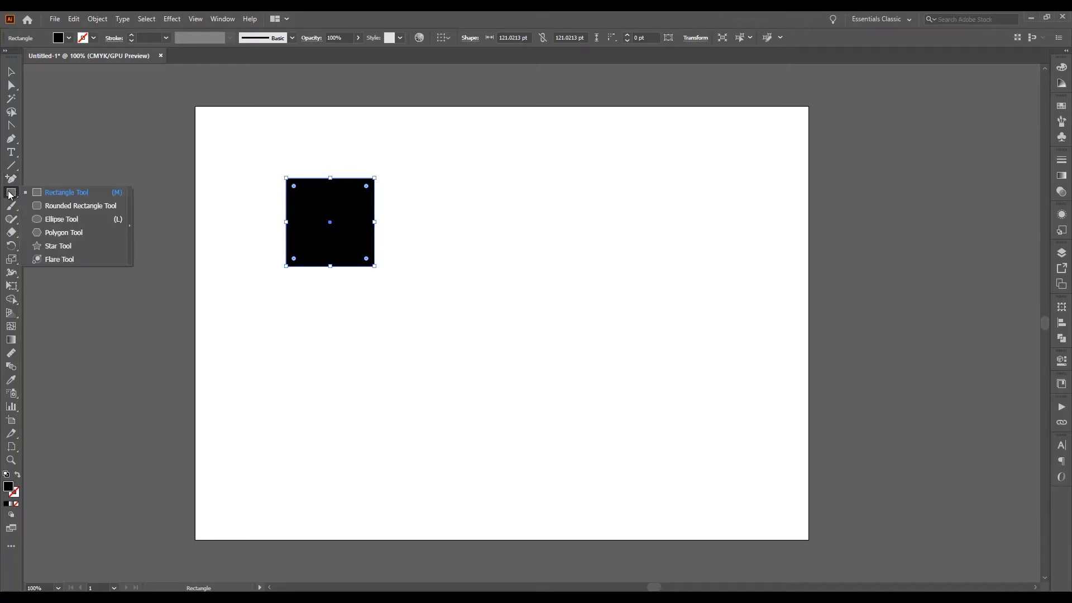
left_click(45, 193)
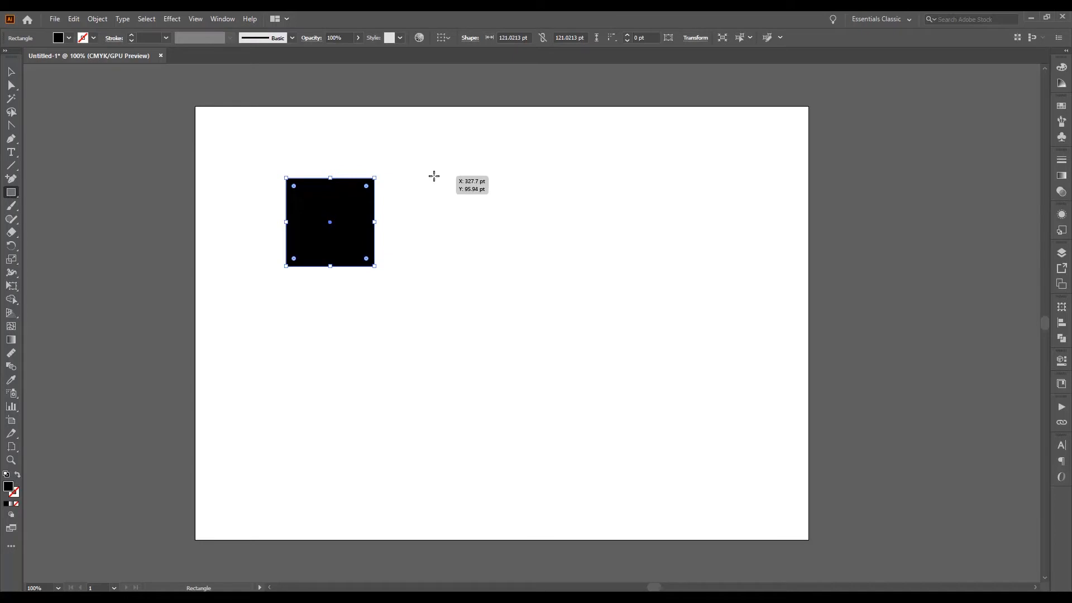
left_click_drag(433, 183, 538, 266)
Draw two black circles below the squares, about 180 pt and 168 pt in diameter
left_click_drag(12, 195, 72, 219)
left_click_drag(265, 316, 395, 405)
left_click_drag(450, 354, 573, 441)
Draw two black five-pointed stars one above the other beside the other shapes, about 181 pt and 206 pt wide
left_click_drag(12, 197, 62, 246)
left_click_drag(640, 223, 682, 286)
left_click_drag(664, 356, 706, 423)
Move both squares slightly up and to the left on the artboard
left_click(11, 72)
left_click(119, 167)
left_click_drag(461, 270, 450, 258)
left_click_drag(357, 242, 342, 235)
Fill the larger circle with a pinkish red color
left_click(389, 280)
left_click(347, 354)
key("a")
key("v")
double_click(8, 489)
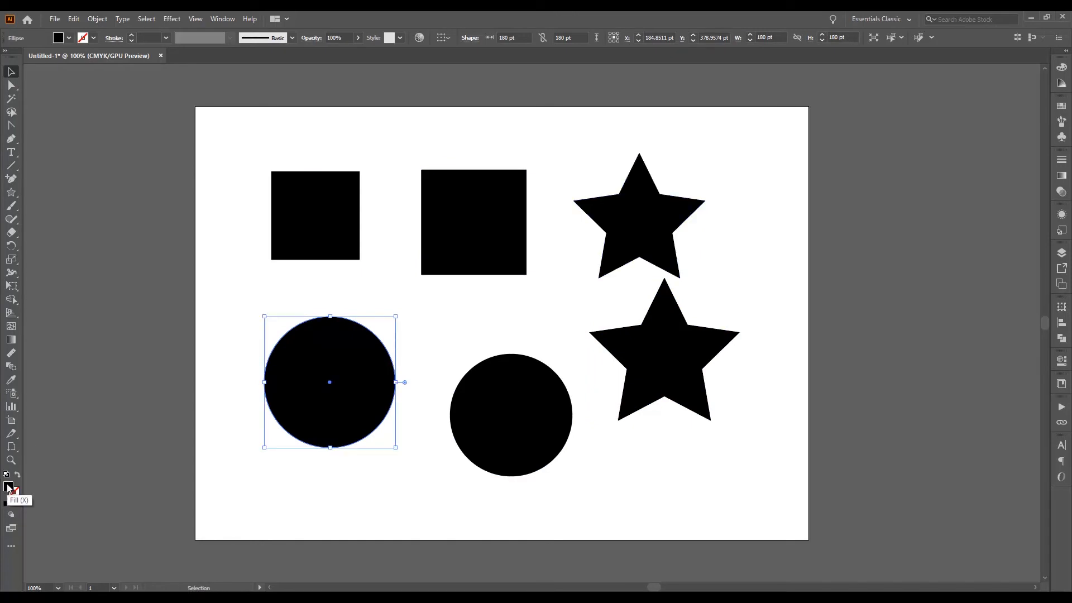
left_click(483, 273)
left_click(654, 237)
left_click(591, 139)
Fill the upper, smaller star with an olive yellow color
left_click(641, 219)
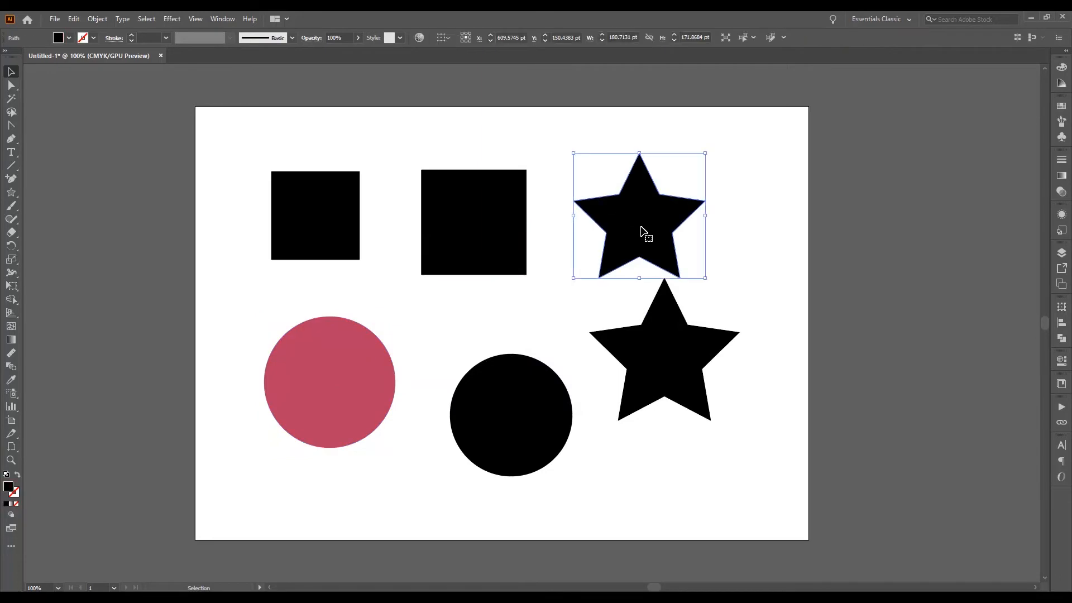
double_click(642, 229)
double_click(562, 185)
left_click(604, 216)
double_click(10, 487)
left_click(550, 349)
left_click(506, 259)
left_click(653, 236)
left_click(694, 230)
Stack the smaller square, the red circle and the yellow star in a centered column along the artboard's left side
left_click_drag(657, 229, 353, 477)
left_click_drag(345, 356, 332, 312)
left_click_drag(324, 234, 330, 215)
left_click_drag(314, 335, 315, 306)
left_click_drag(322, 441, 303, 421)
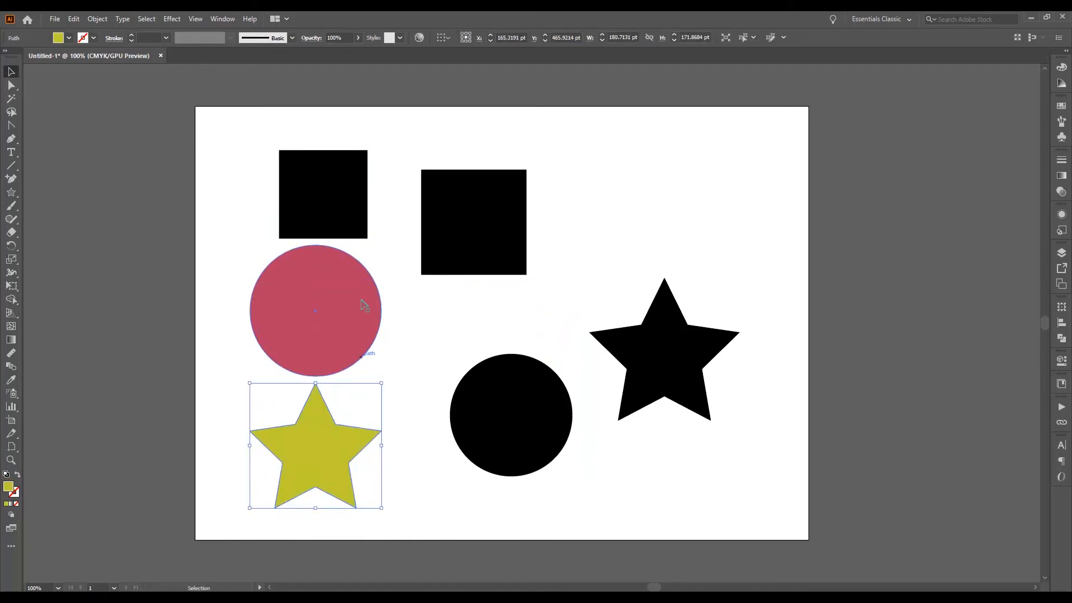
left_click_drag(337, 214, 334, 220)
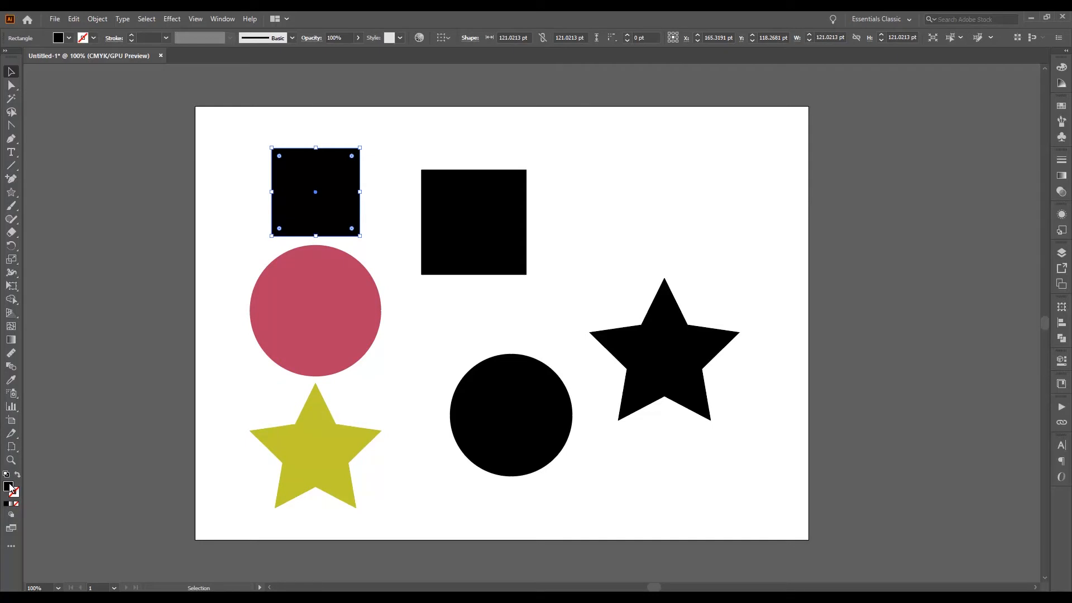
Fill the smaller square above the red circle with blue 2A7BD3
double_click(8, 487)
left_click_drag(553, 324, 551, 294)
left_click(504, 255)
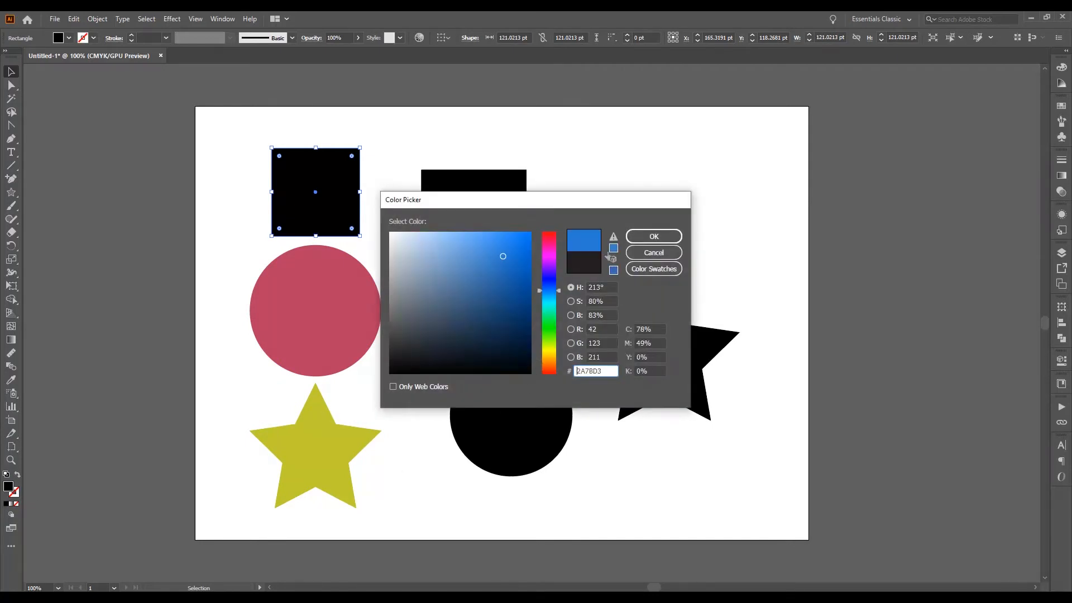
left_click(642, 237)
left_click(651, 218)
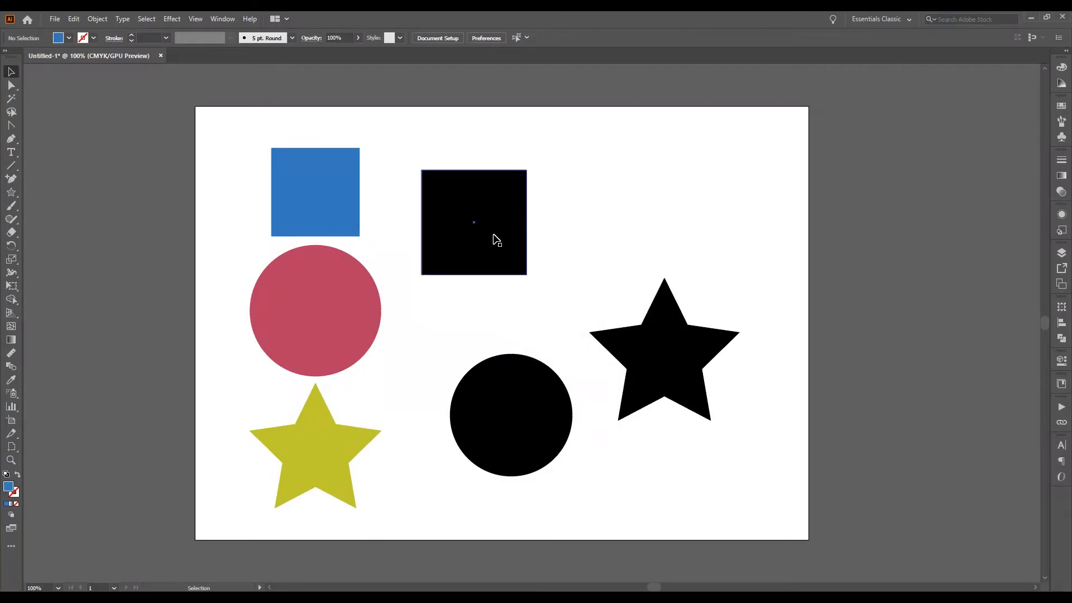
Arrange the remaining black square, circle and star in a second column beside the colored shapes
left_click_drag(469, 231, 493, 222)
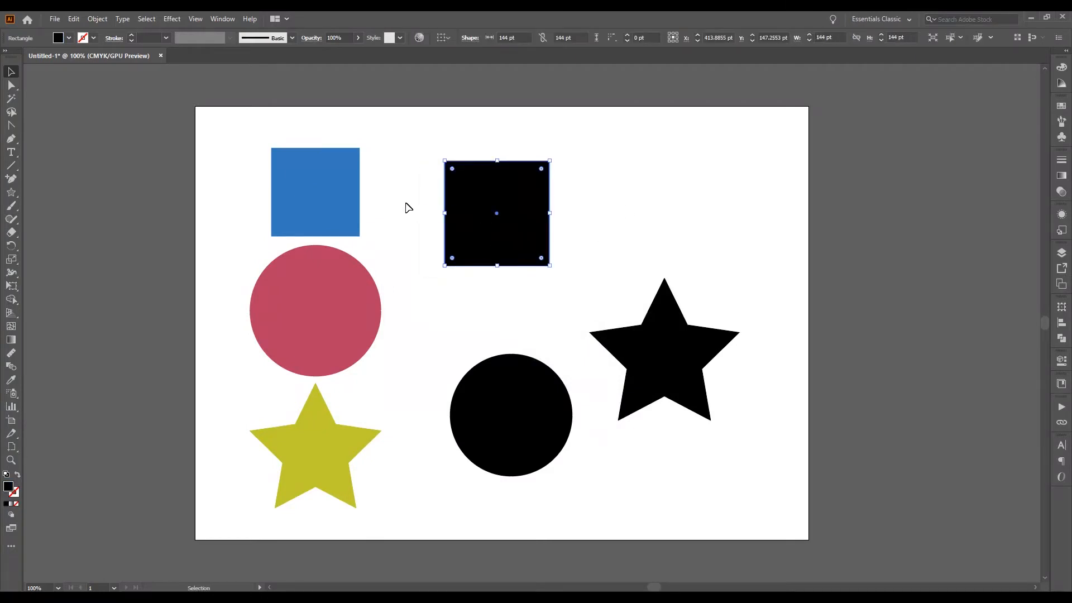
left_click_drag(474, 240, 469, 218)
left_click_drag(495, 395, 475, 296)
left_click_drag(655, 364, 488, 472)
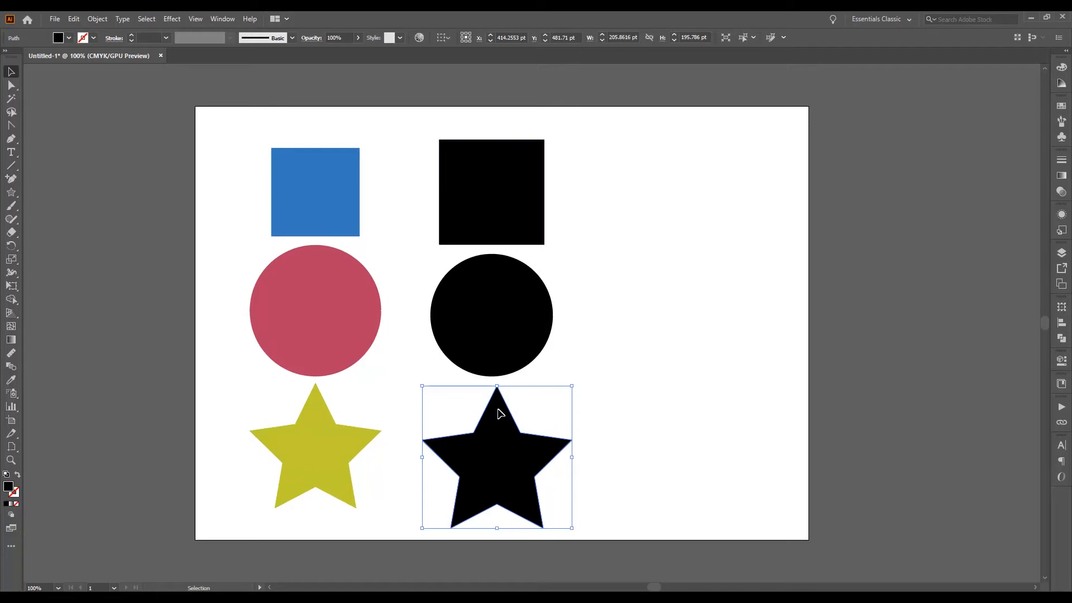
left_click(604, 398)
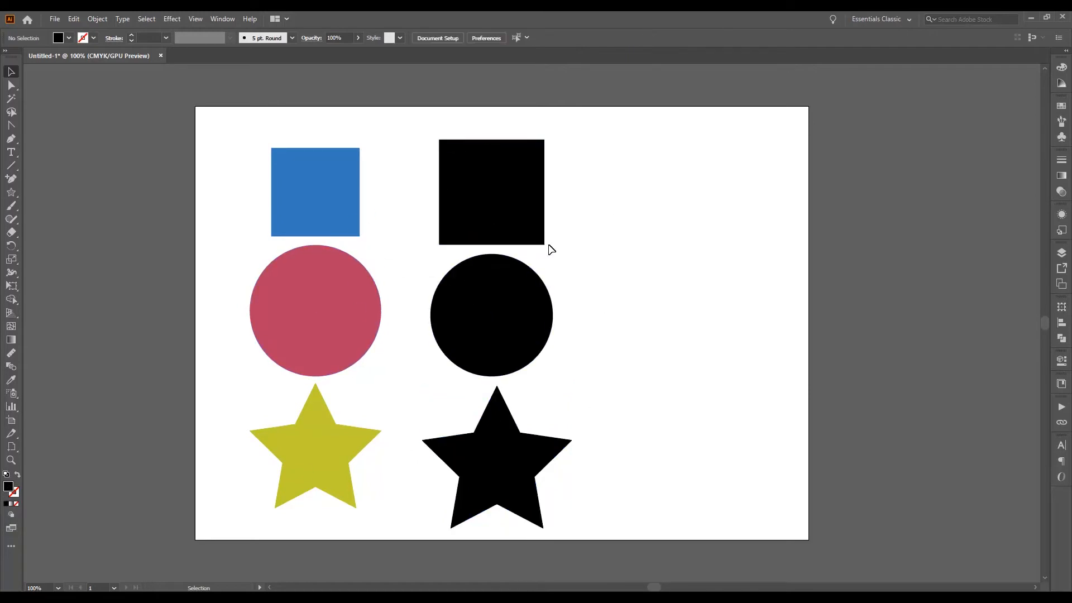
Try fills from other shapes on the larger square with the Eyedropper, ending with the yellow star's color
left_click(527, 235)
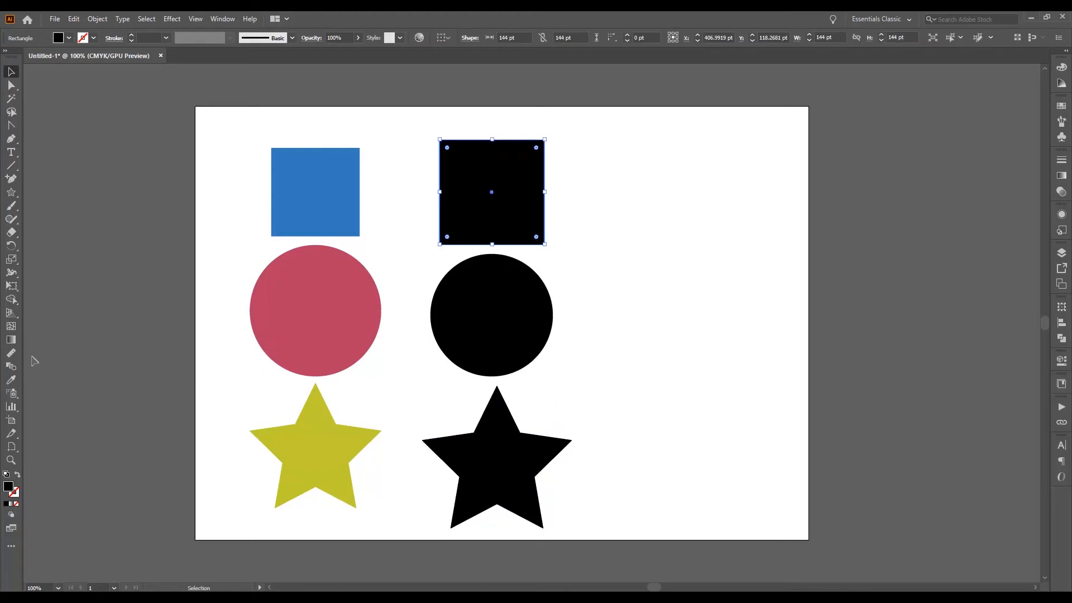
left_click(12, 382)
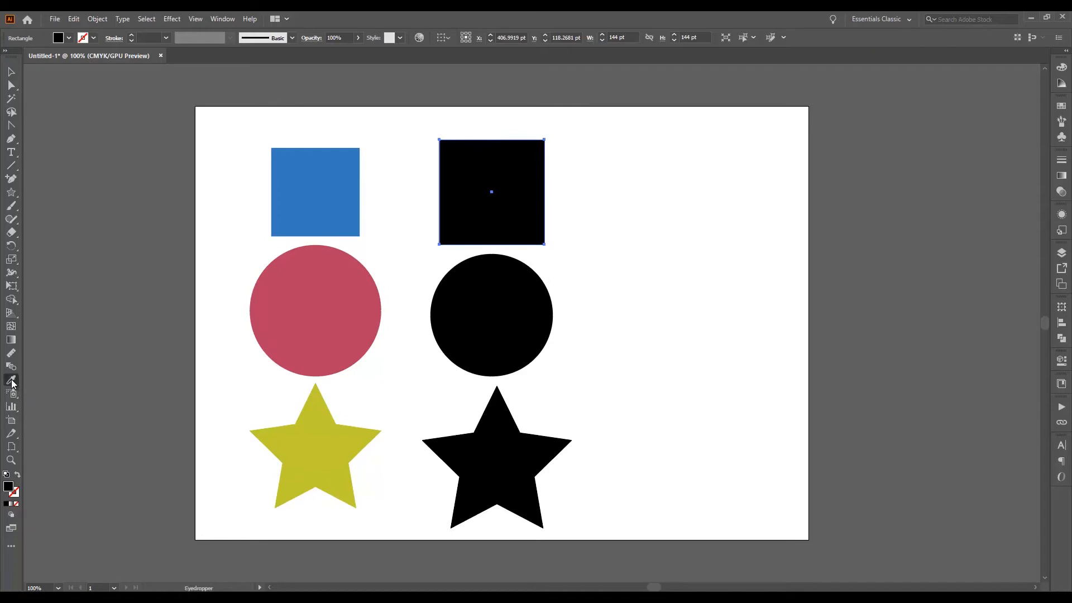
left_click(327, 267)
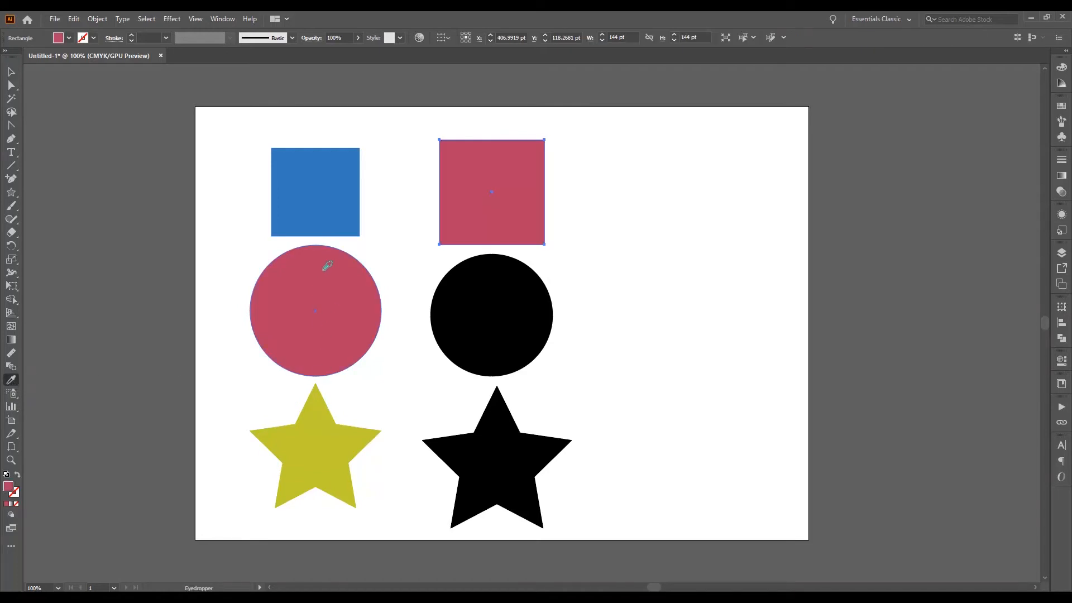
left_click(486, 324)
left_click(349, 273)
left_click(344, 169)
left_click(343, 312)
left_click(331, 427)
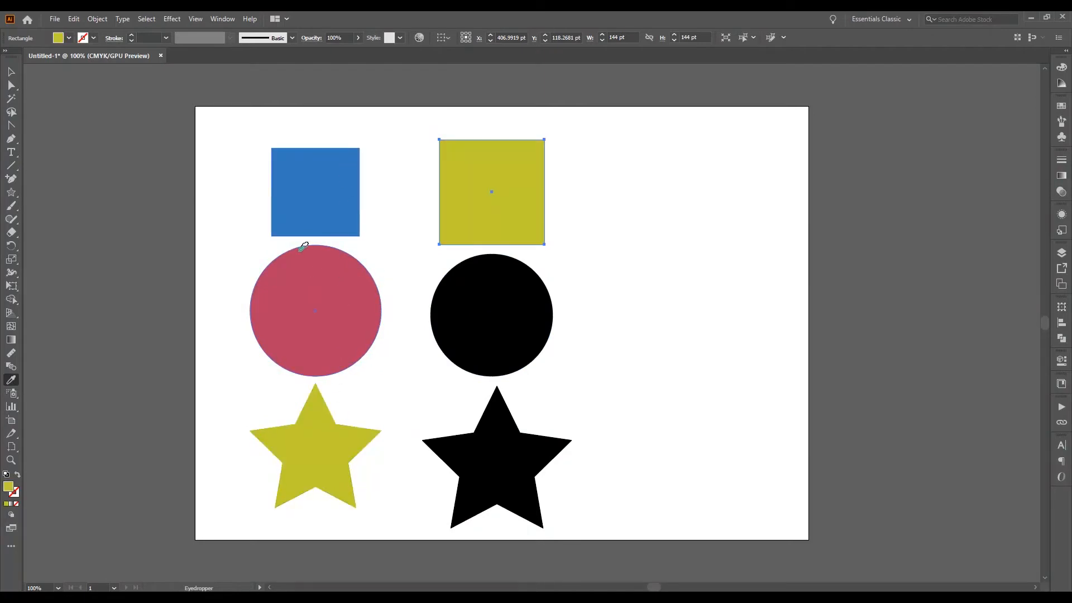
Recolor the black circle with the Eyedropper, sampling the red circle and finally the blue square's fill
left_click(12, 72)
left_click(474, 352)
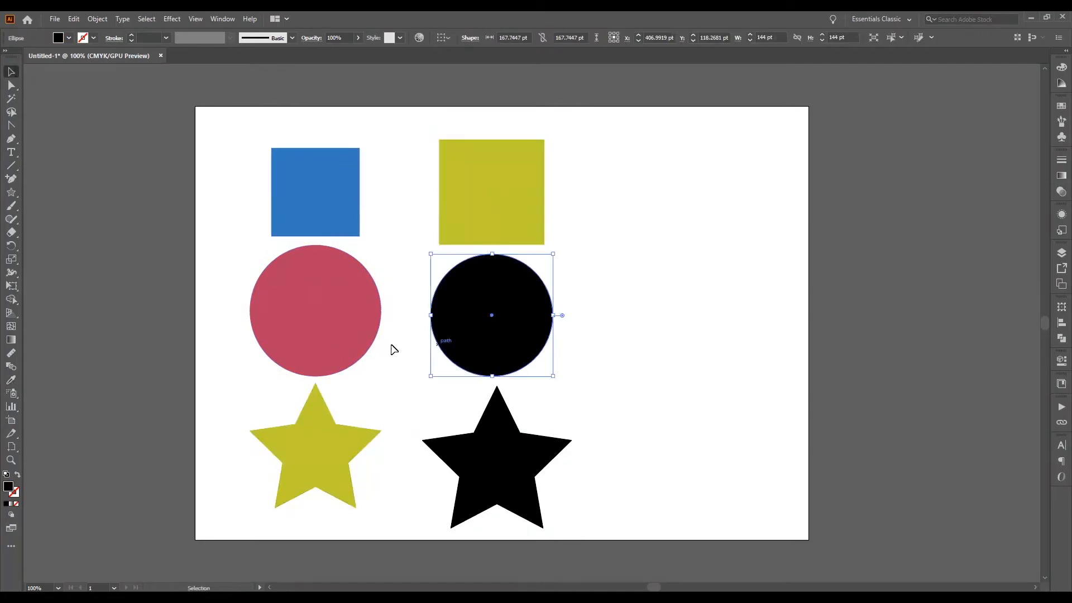
left_click(11, 380)
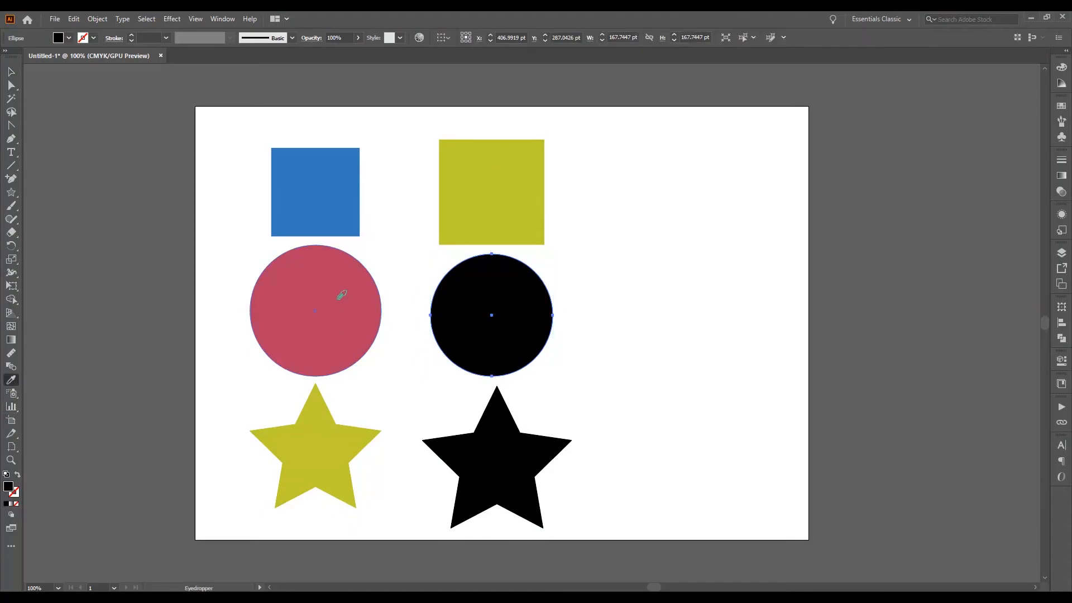
left_click(332, 293)
left_click(335, 175)
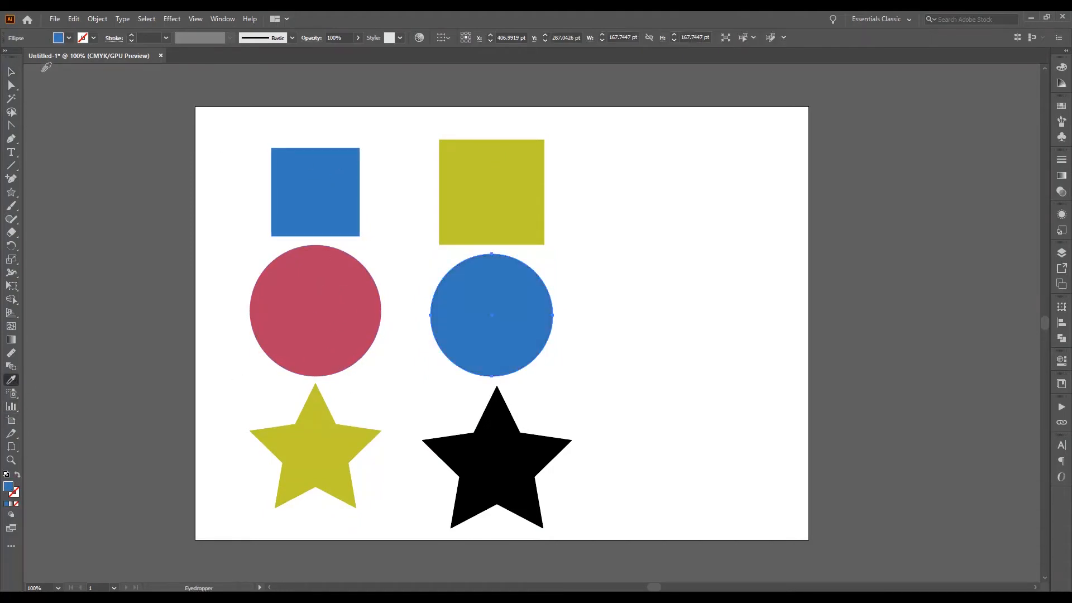
Apply the red circle's fill to the black star with the Eyedropper, and lower the yellow star level with it
left_click(12, 71)
left_click(505, 448)
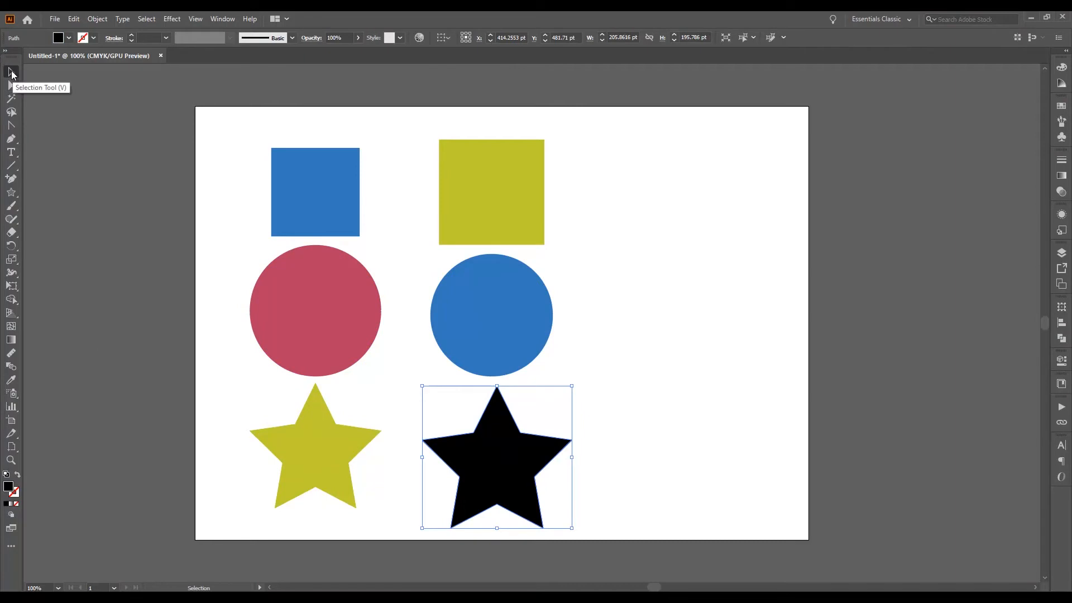
key("i")
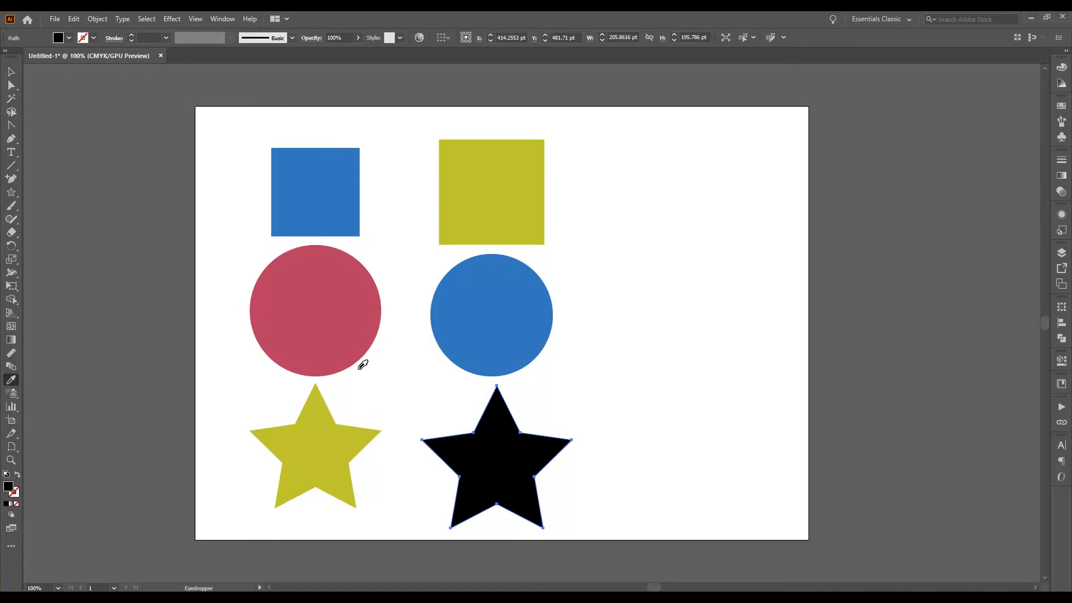
left_click(303, 311)
left_click(11, 71)
left_click(161, 213)
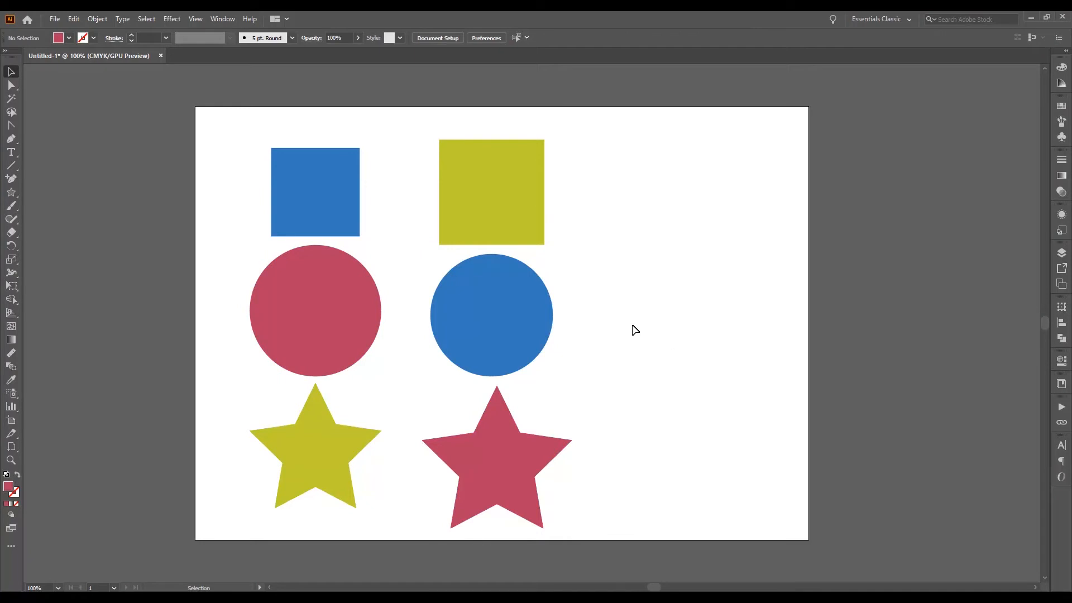
left_click_drag(332, 430, 332, 442)
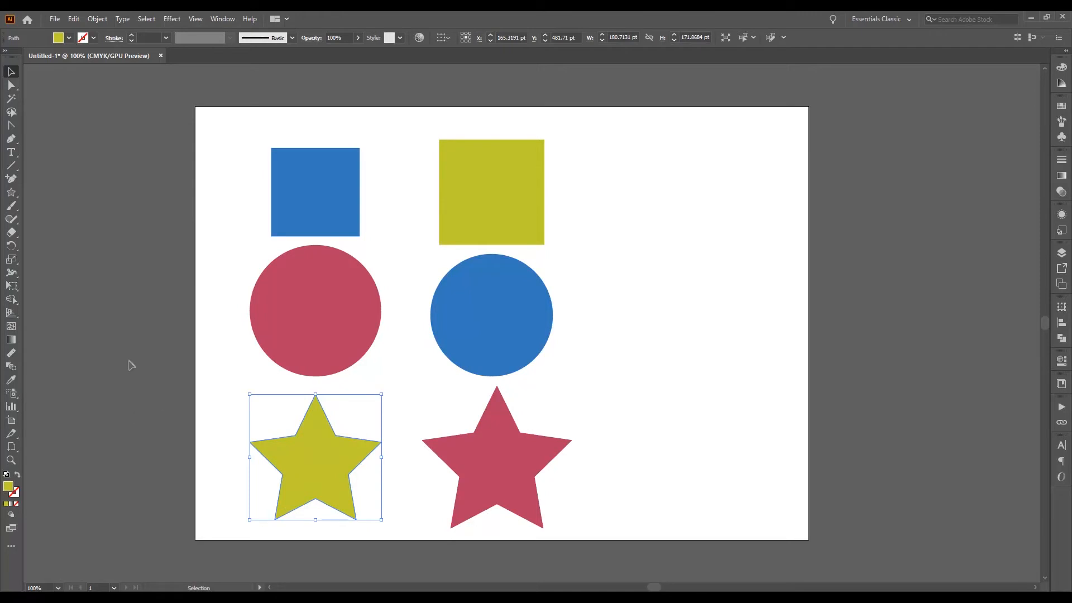
Select the yellow, blue and red shape pairs in turn by matching fill color with the Magic Wand, ending on blue
left_click(14, 103)
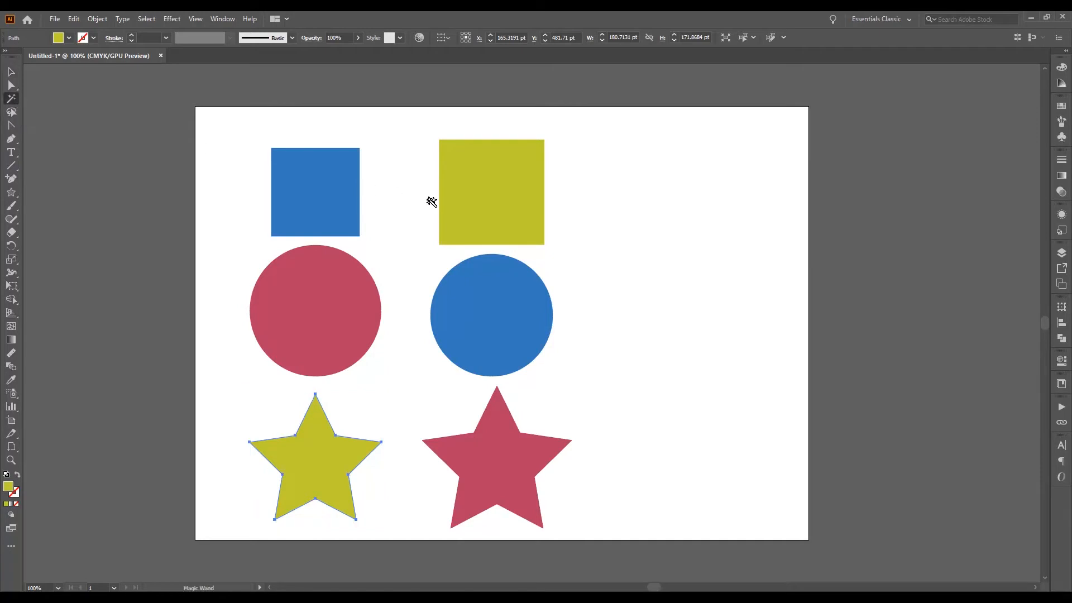
left_click(491, 201)
left_click(323, 201)
left_click(335, 314)
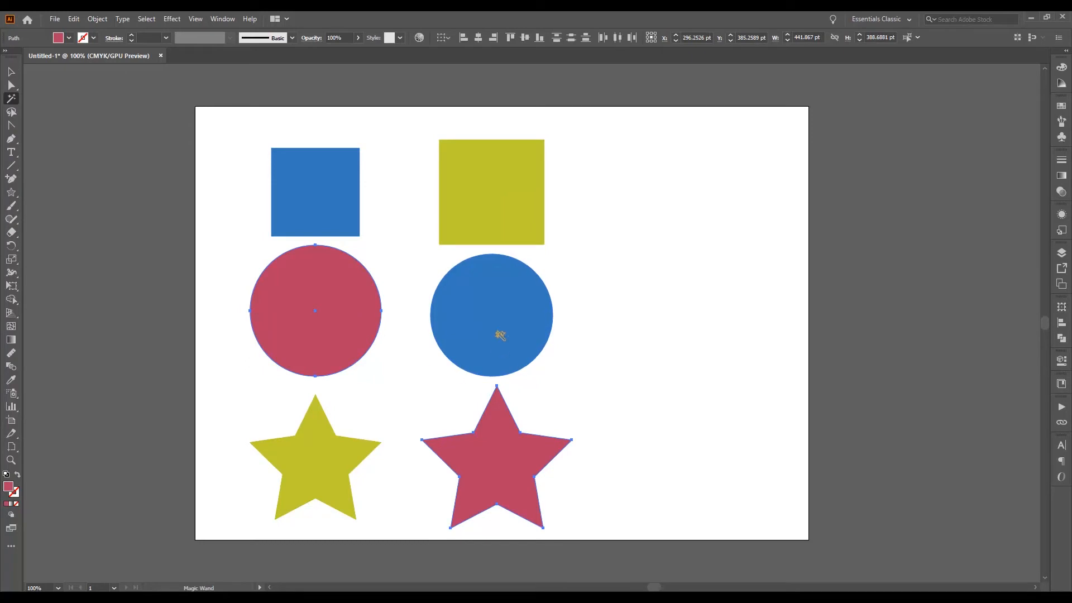
left_click(321, 179)
Review the Magic Wand options, and select same-colored shapes again by fill, finishing with the blue square and circle
double_click(11, 98)
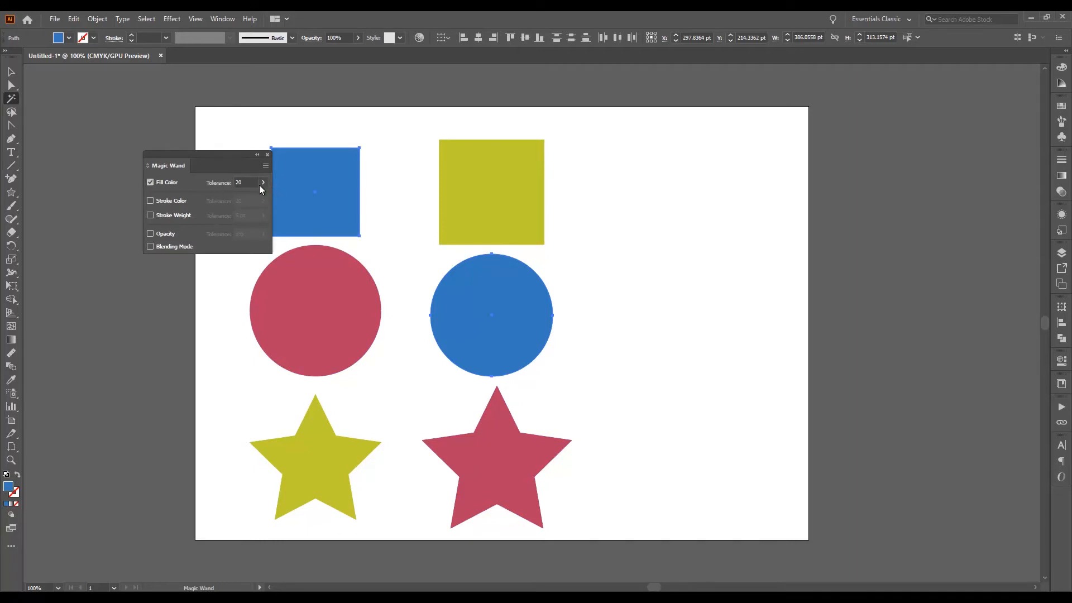
left_click(267, 156)
left_click(296, 300)
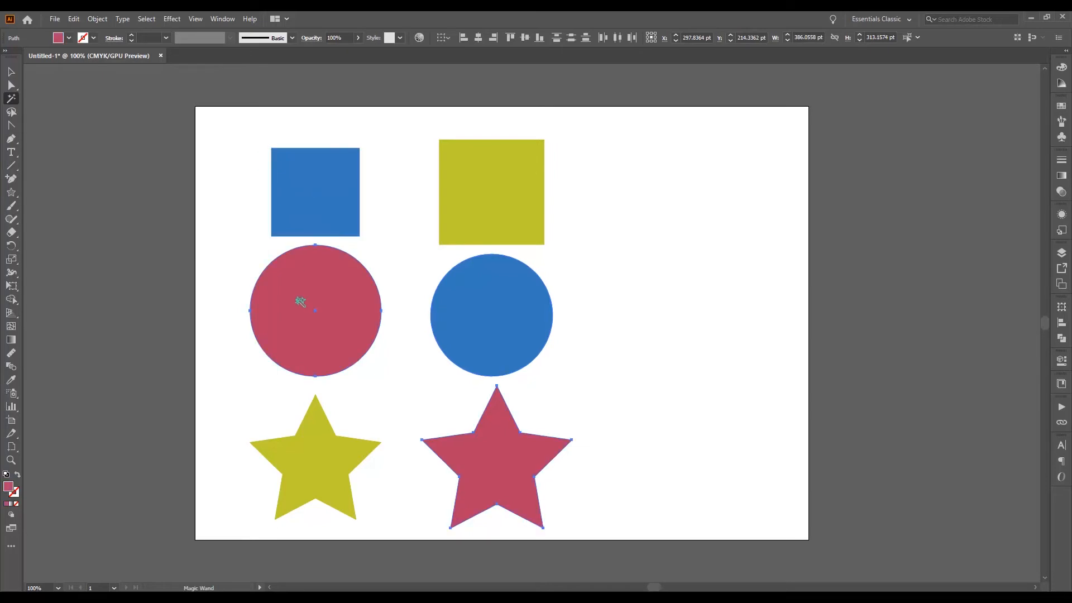
left_click(441, 241)
left_click(322, 206)
left_click(10, 72)
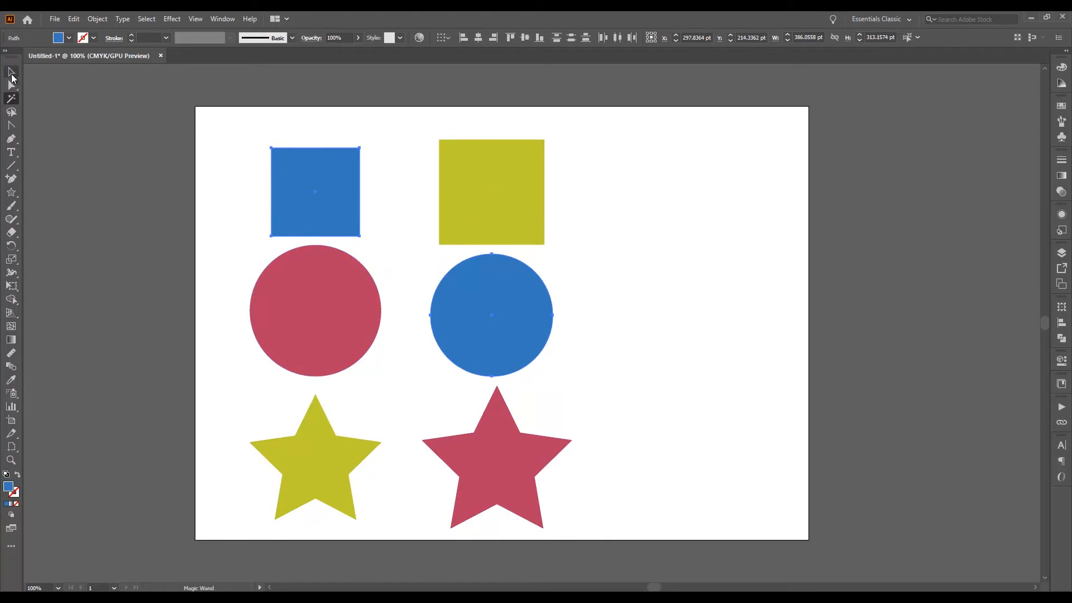
Move the two blue shapes together and undo that, and shift the red circle slightly down, level with the blue circle
left_click_drag(329, 186, 262, 178)
key("ctrl+z")
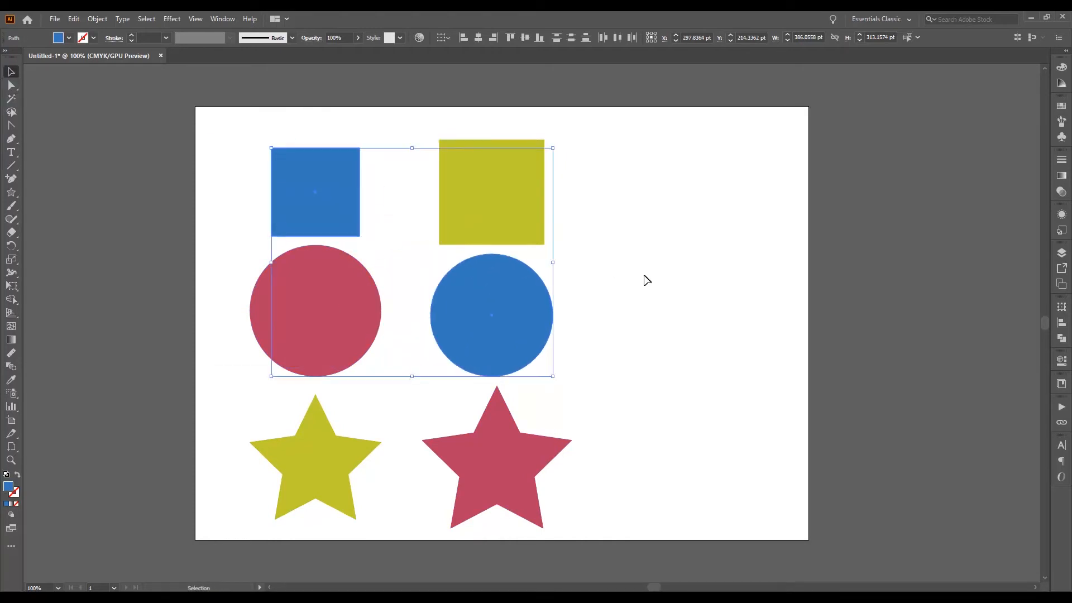
left_click(643, 279)
left_click_drag(366, 329, 366, 333)
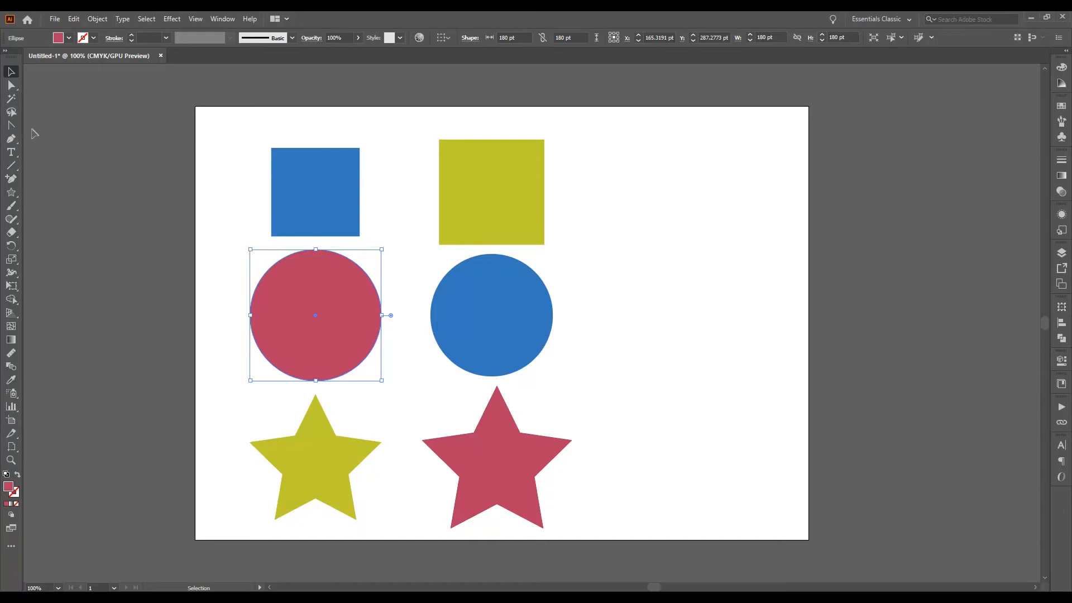
left_click(606, 284)
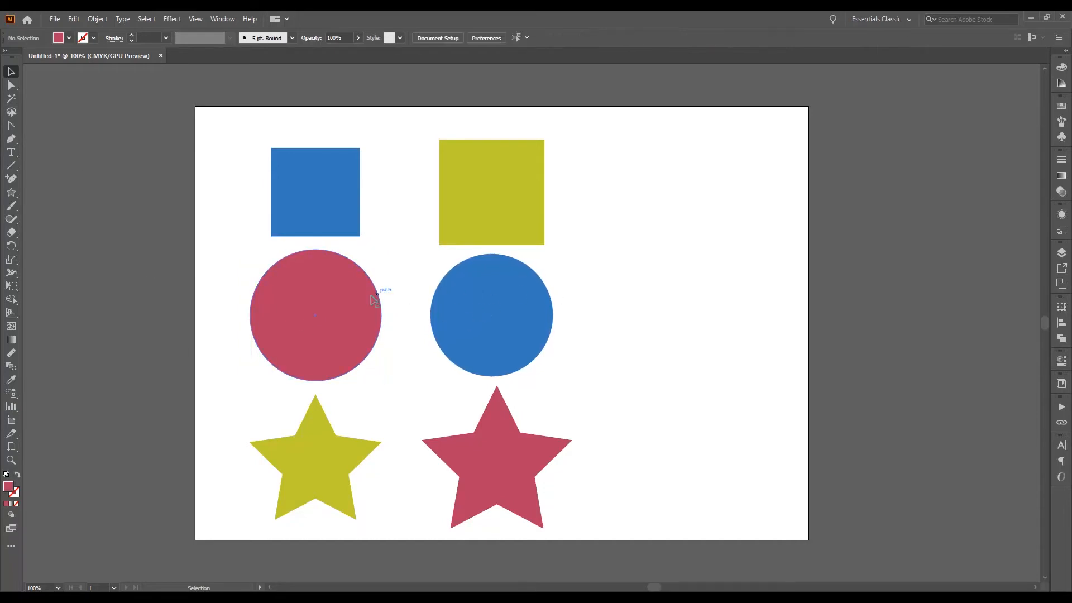
Move the yellow square, blue circle and red star away from the other column, and raise the lower two so they partly overlap
left_click_drag(639, 196, 471, 480)
left_click_drag(480, 352, 605, 271)
left_click(725, 325)
left_click_drag(606, 426, 603, 324)
left_click(713, 301)
left_click(691, 288)
left_click(604, 333)
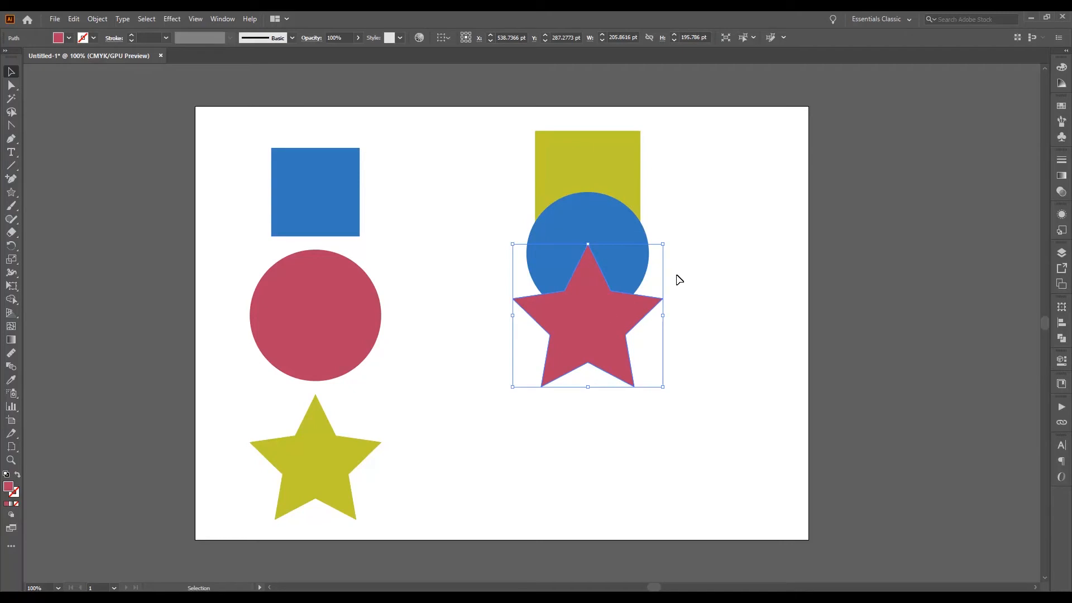
Stack the three overlapping shapes by raising the red star over the blue circle and lowering the yellow square behind them
left_click(634, 182)
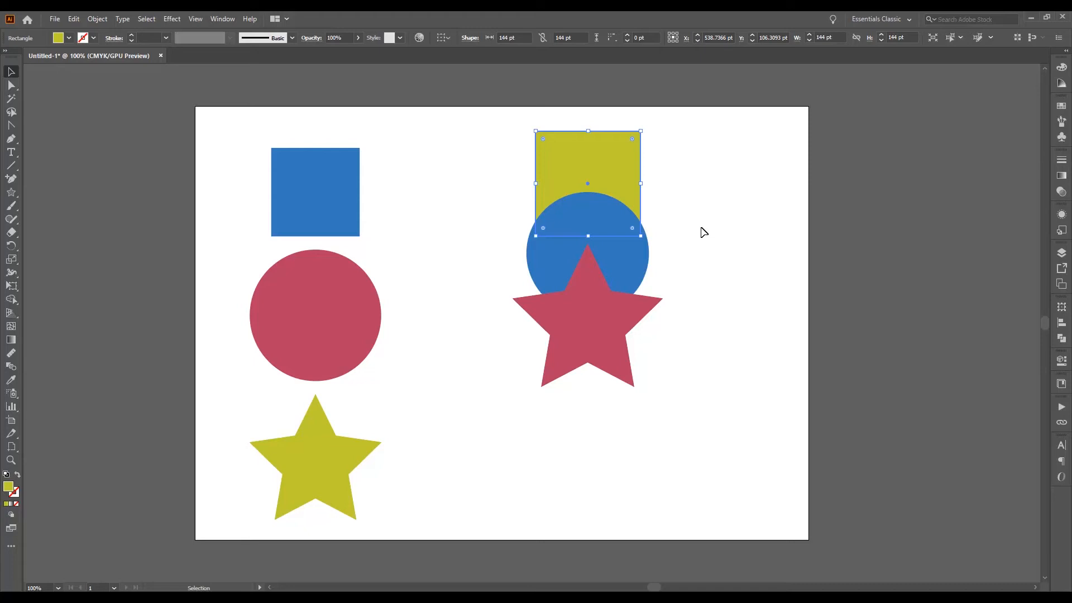
left_click(691, 188)
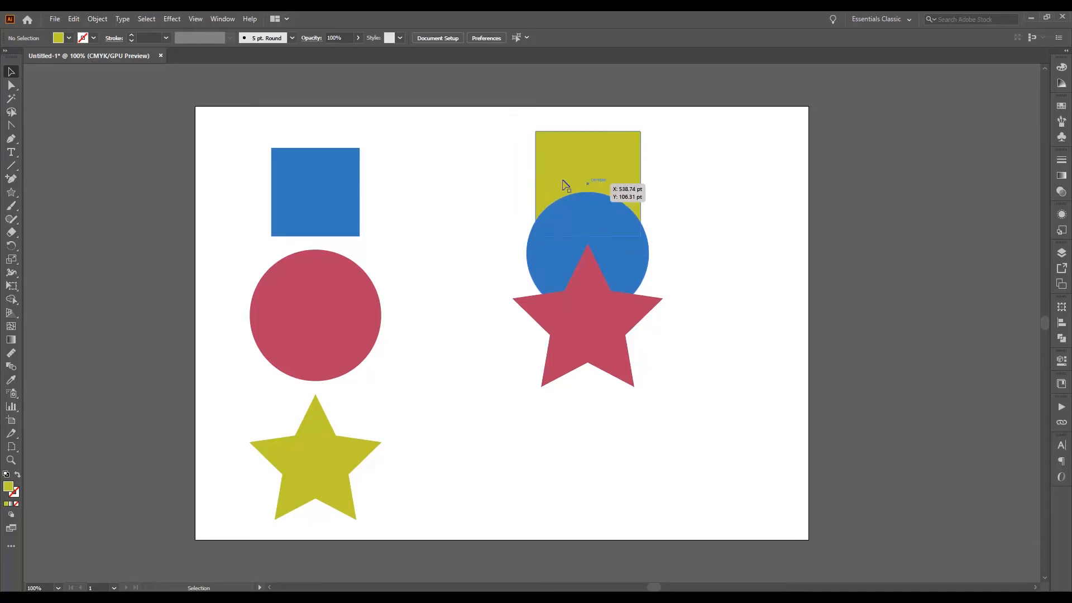
left_click(617, 250)
left_click_drag(610, 371, 610, 325)
left_click_drag(609, 168, 609, 250)
left_click(583, 200)
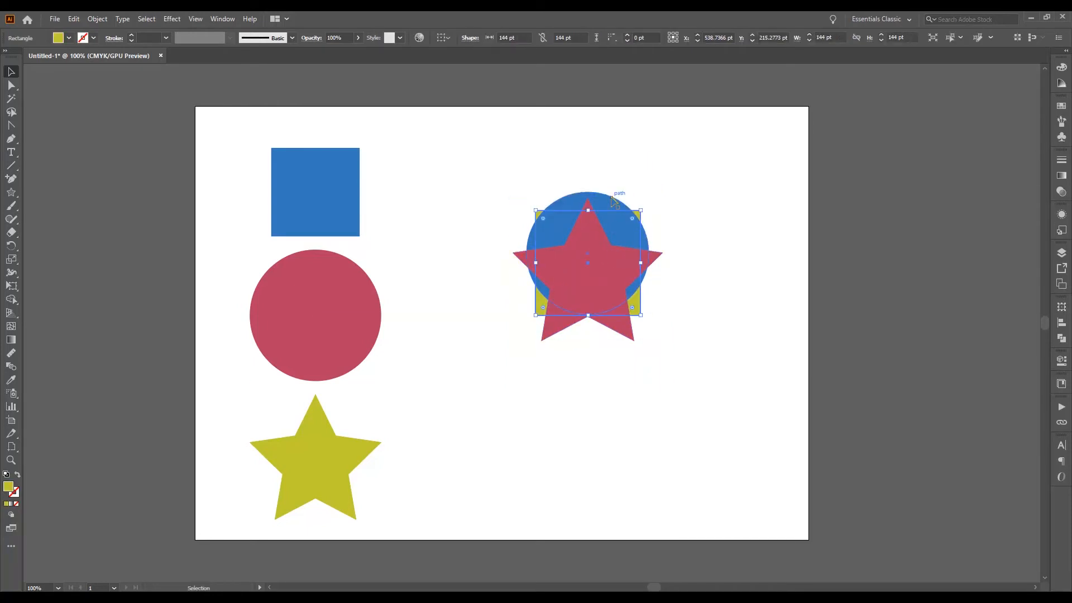
Enlarge the blue circle and the yellow square, making the square about 184 pt wide, and reposition the stacked shapes
left_click_drag(527, 192, 513, 178)
left_click_drag(619, 214, 640, 217)
left_click(638, 217)
left_click(767, 254)
left_click_drag(650, 323, 654, 325)
left_click(708, 314)
left_click_drag(595, 278, 600, 281)
left_click(757, 278)
Nudge the red star slightly up over the blue circle and yellow square
left_click(656, 219)
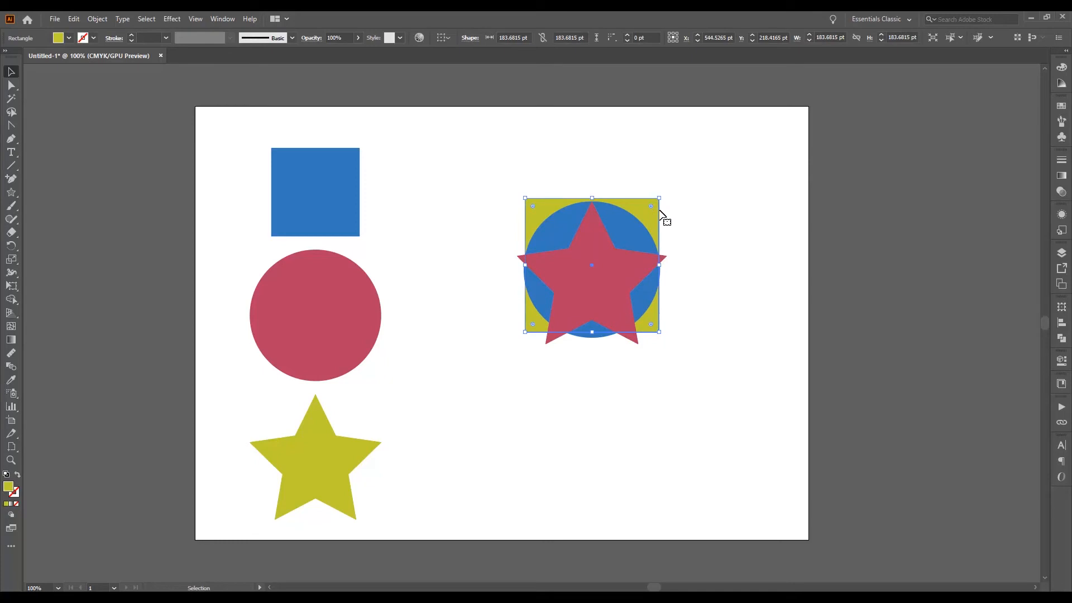
left_click(634, 227)
left_click(548, 340)
left_click_drag(608, 289, 608, 285)
left_click(726, 281)
left_click(648, 208)
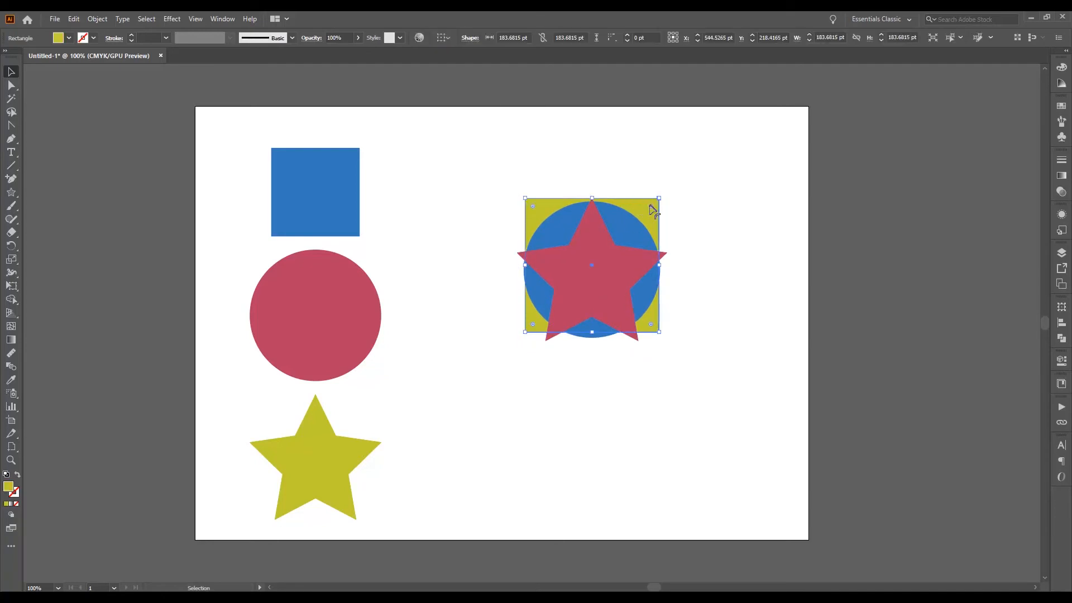
left_click(709, 214)
Bring the yellow square to the front of the stack, and undo the change
left_click(659, 220)
right_click(659, 219)
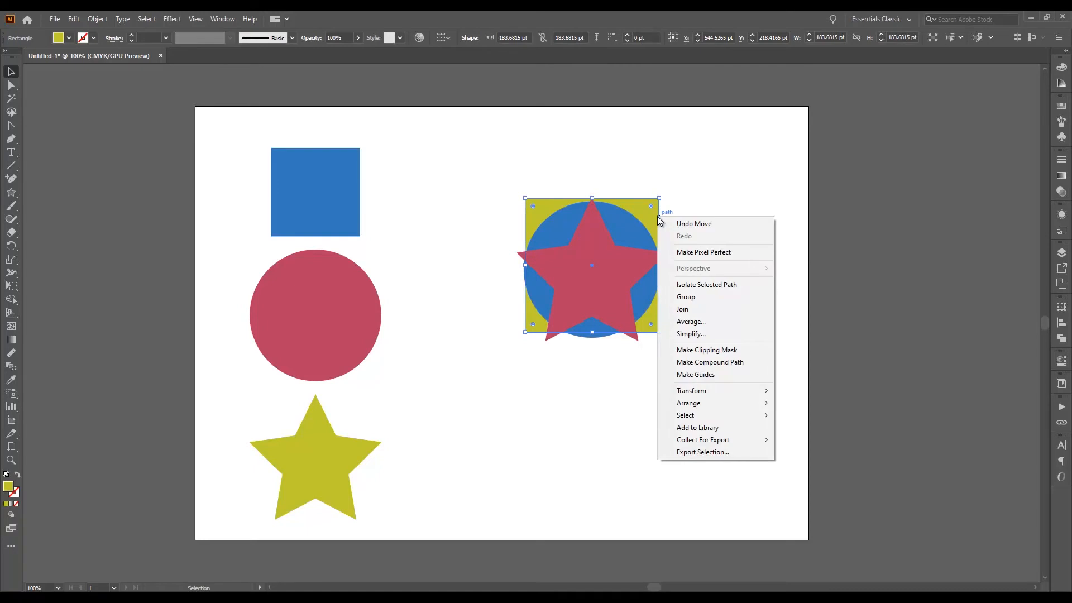
mouse_move(737, 390)
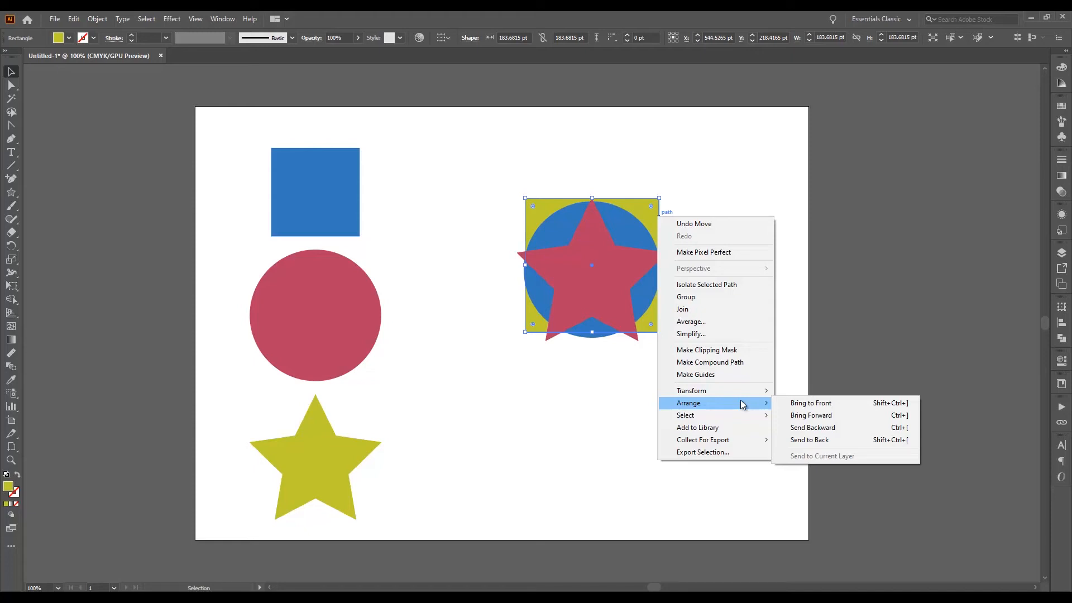
left_click(801, 403)
left_click(761, 332)
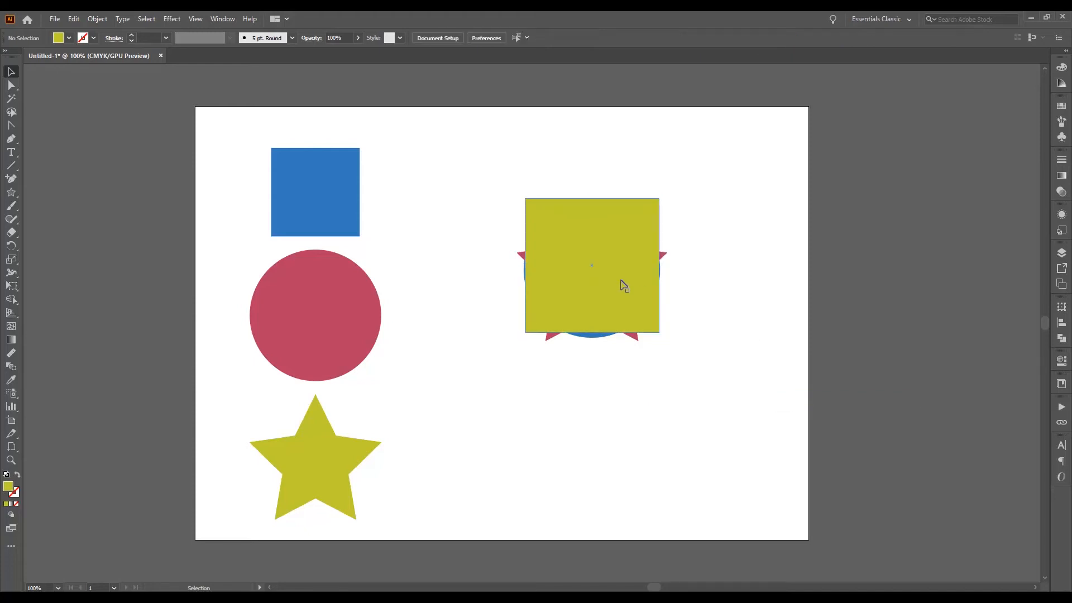
key("a")
key("ctrl+z")
Bring the yellow square forward twice, above the blue circle, and lower it slightly to line up with the circle
left_click(650, 209)
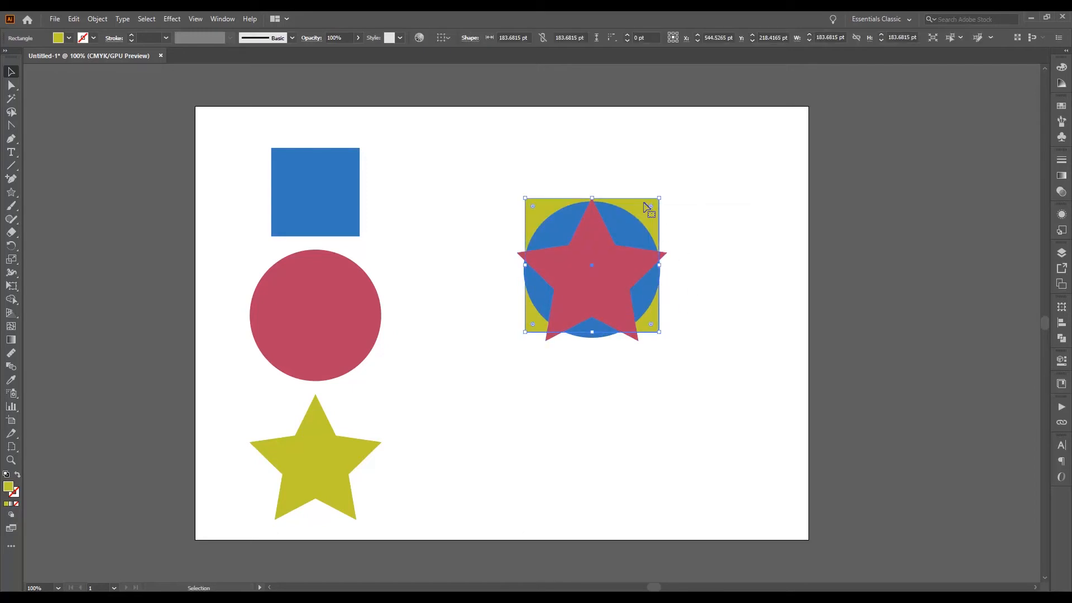
right_click(646, 205)
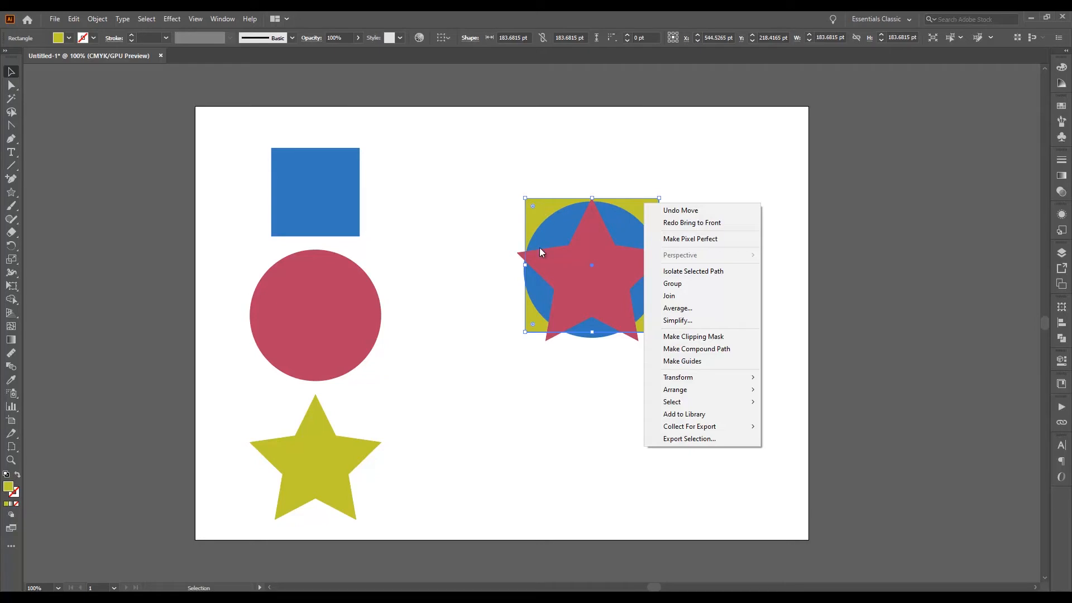
mouse_move(725, 390)
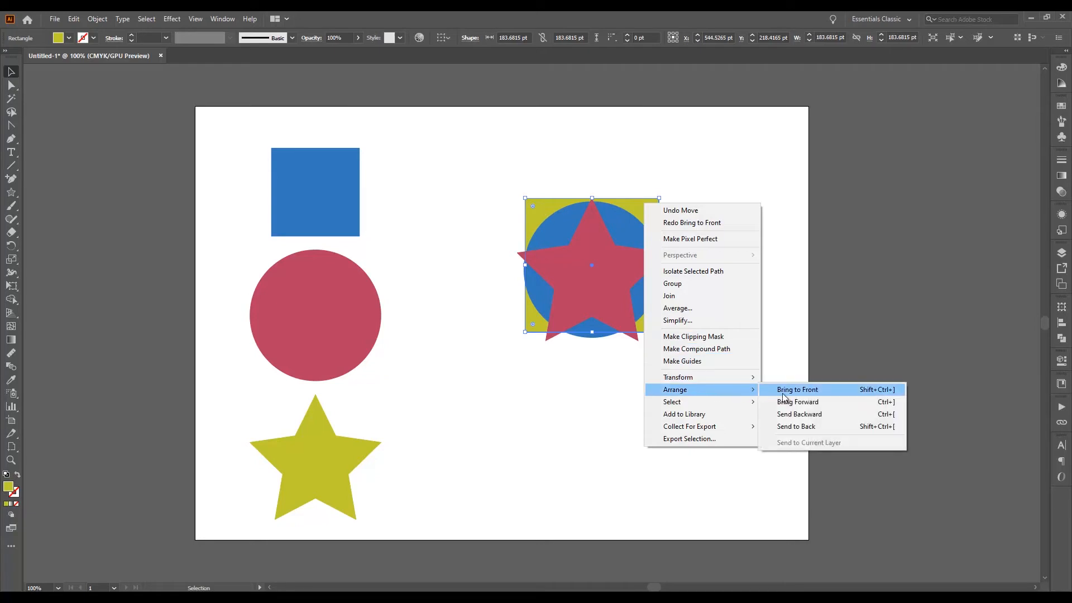
left_click(801, 402)
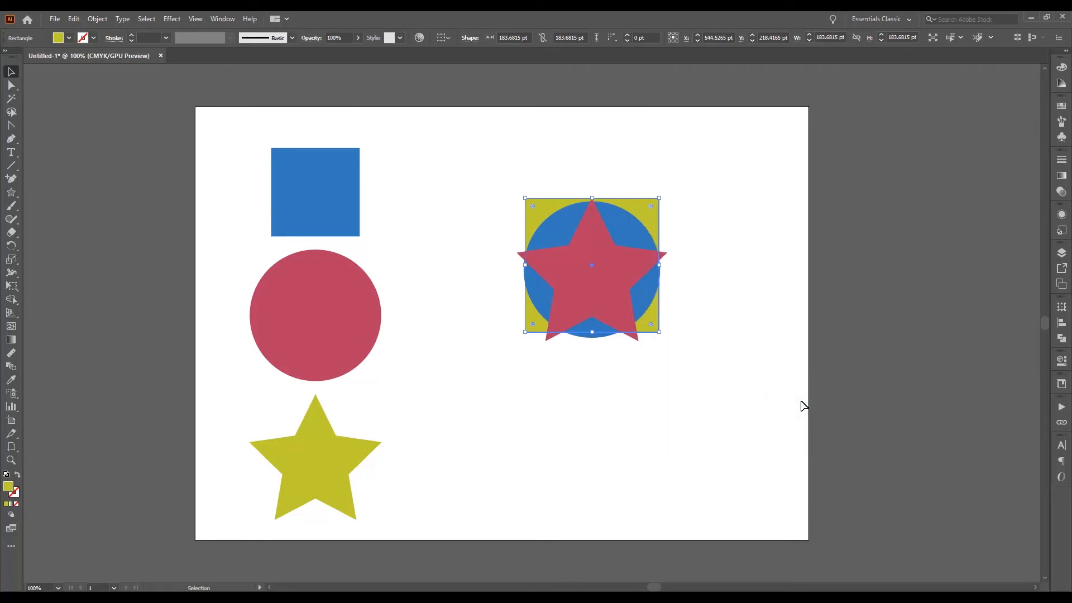
right_click(649, 219)
mouse_move(731, 409)
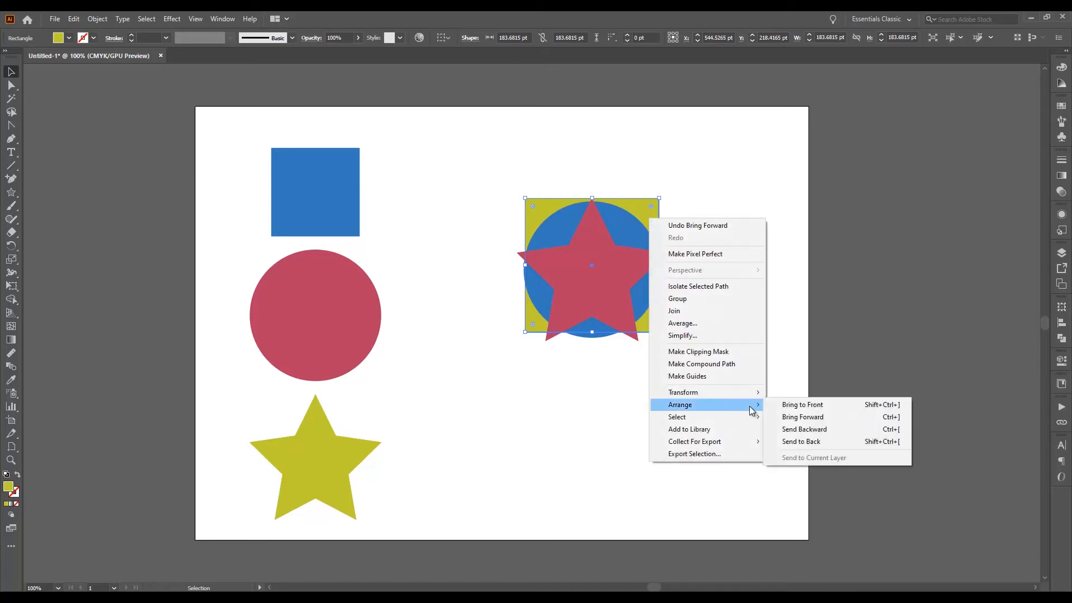
left_click(796, 420)
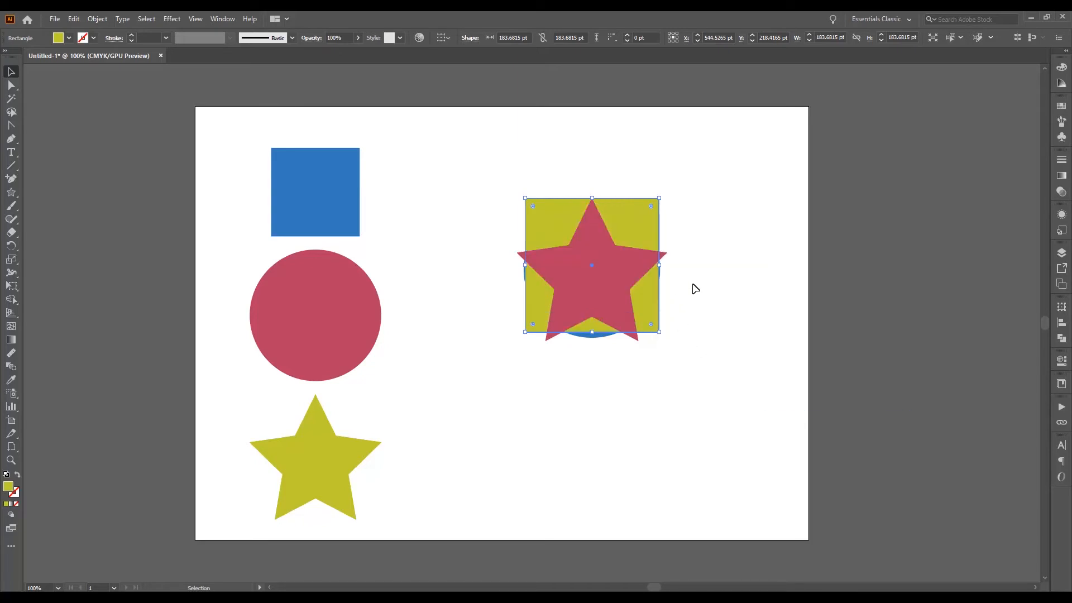
left_click_drag(652, 301, 652, 306)
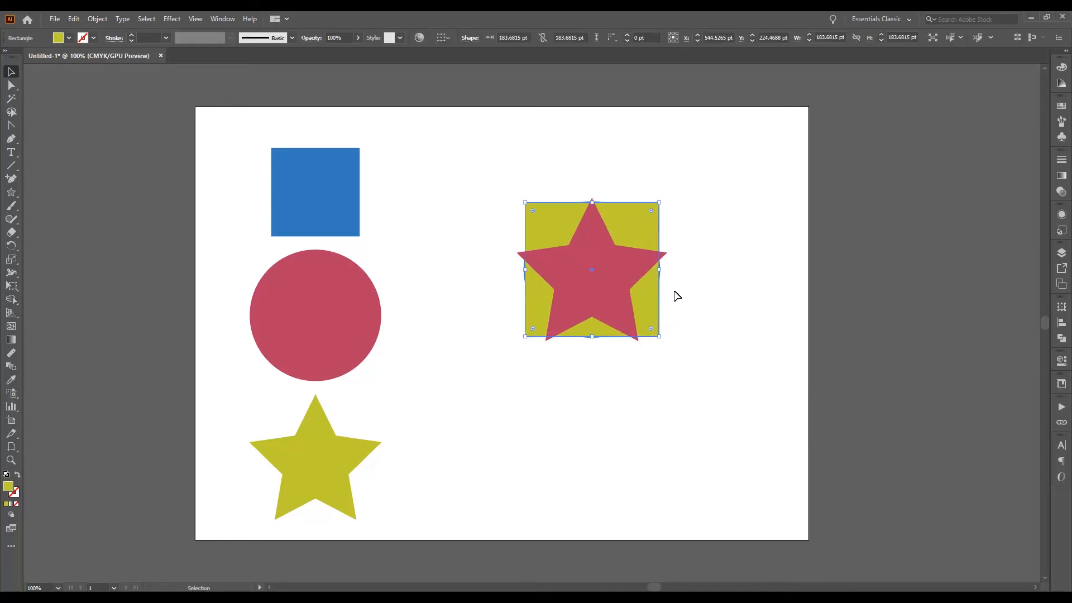
Bring the yellow square forward two more levels so that it covers the red star
right_click(645, 221)
mouse_move(725, 407)
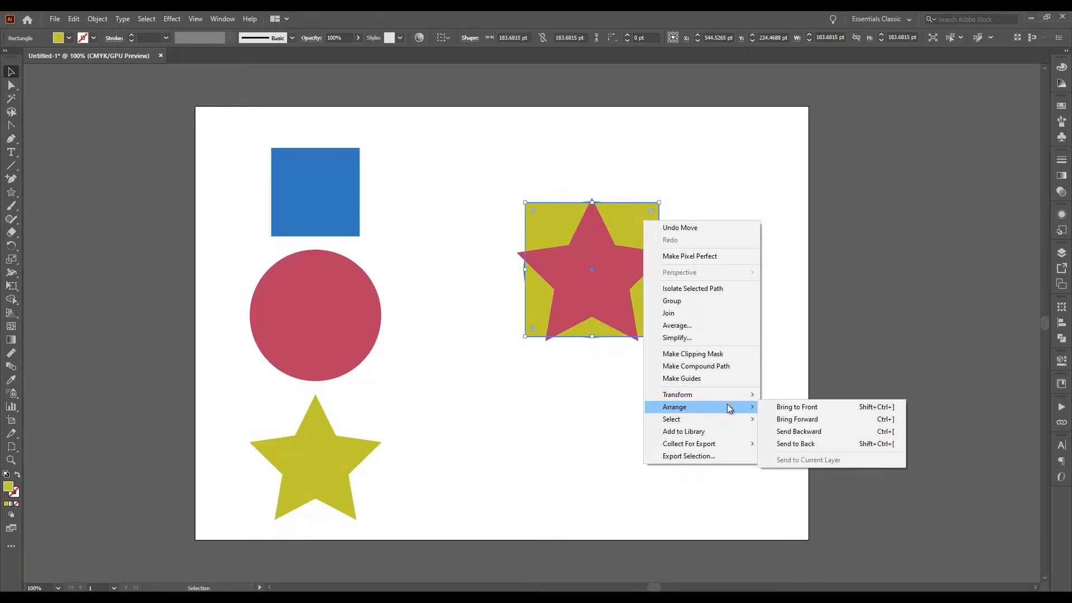
left_click(788, 420)
right_click(657, 306)
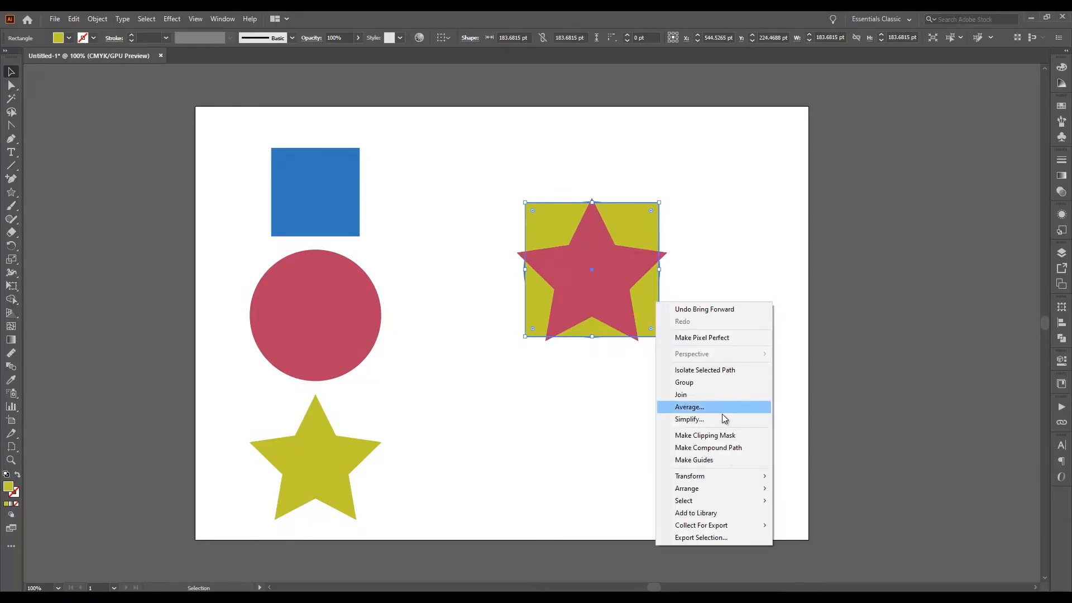
mouse_move(730, 489)
left_click(803, 514)
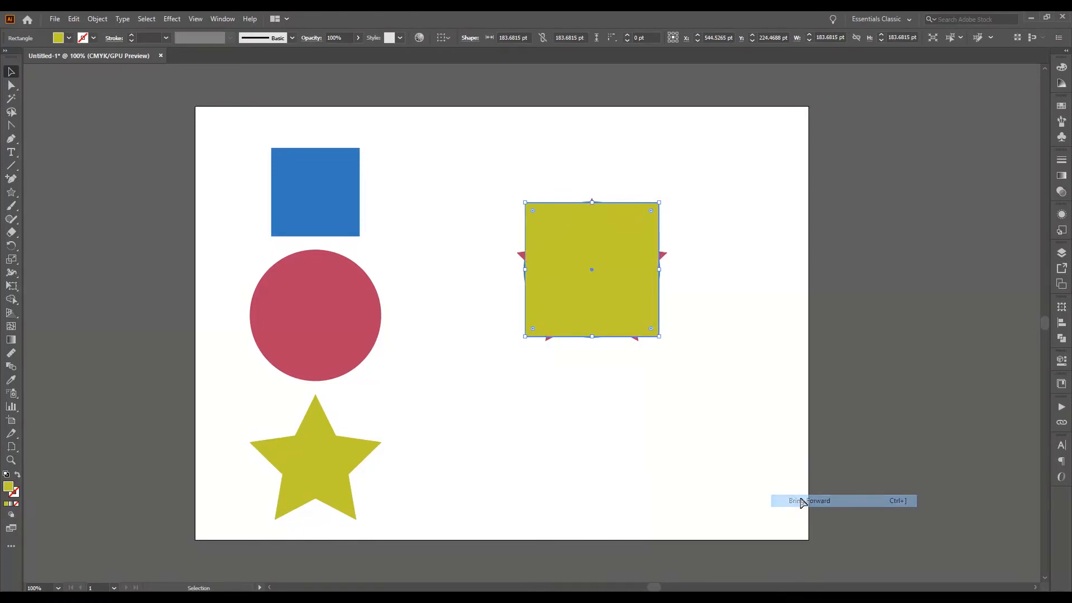
left_click(747, 350)
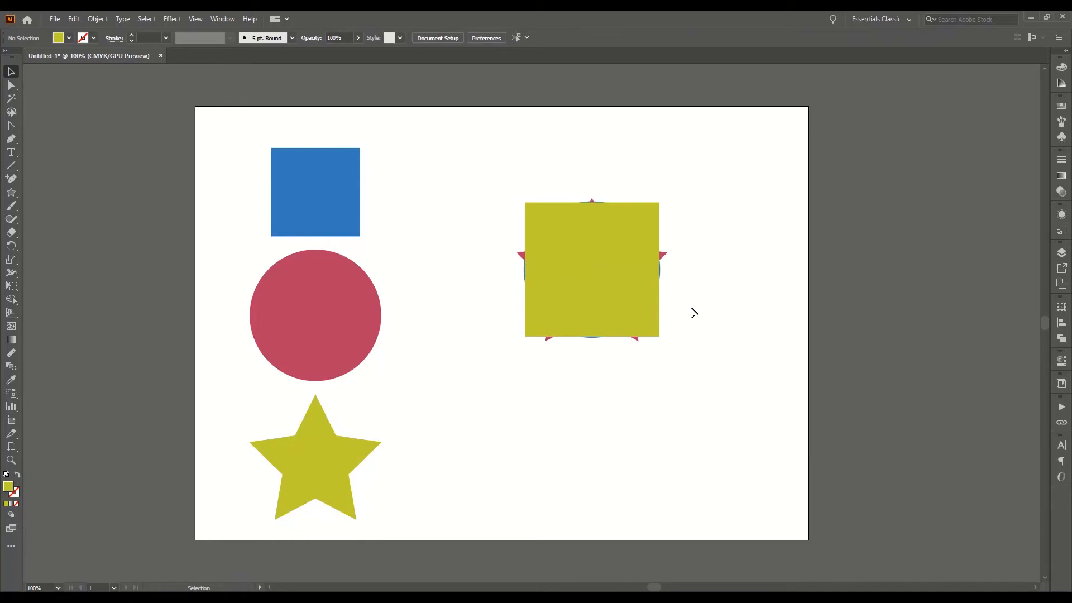
Send the yellow square to the back of the stack, and undo the change
left_click(622, 272)
right_click(622, 247)
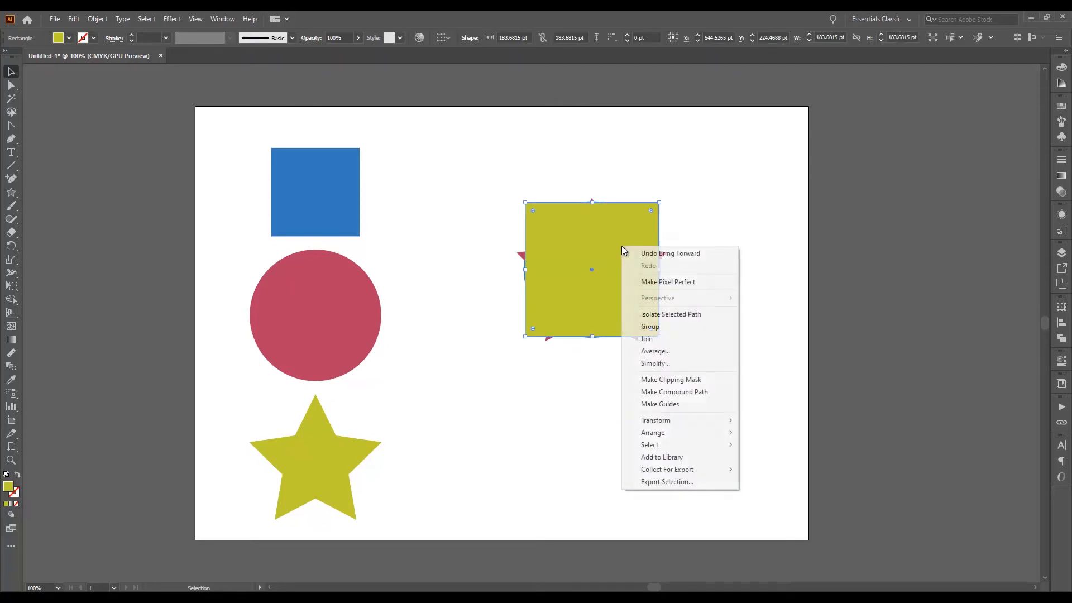
mouse_move(664, 434)
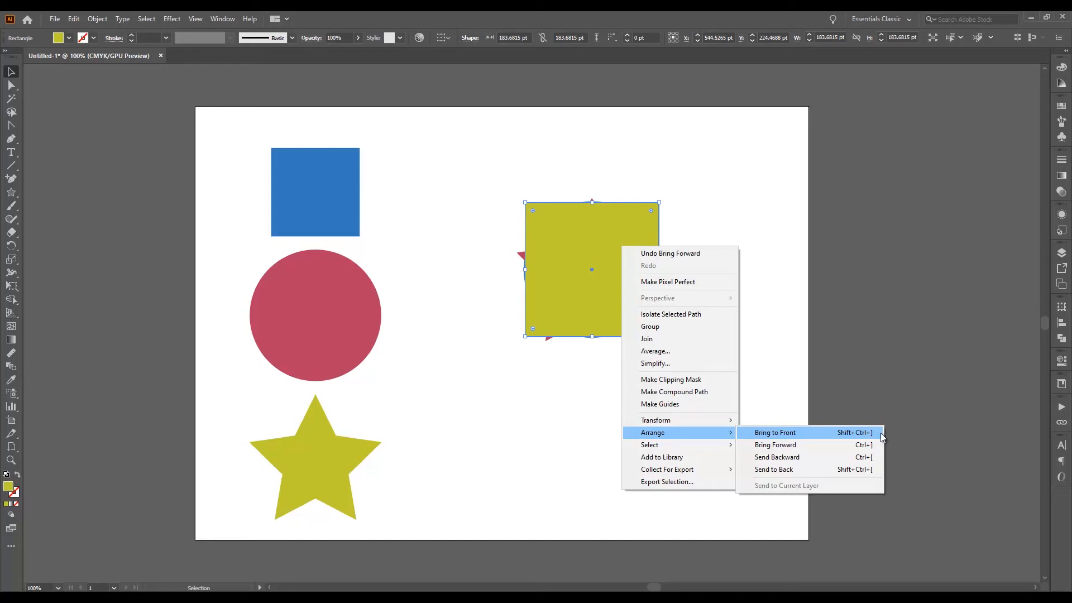
left_click(794, 469)
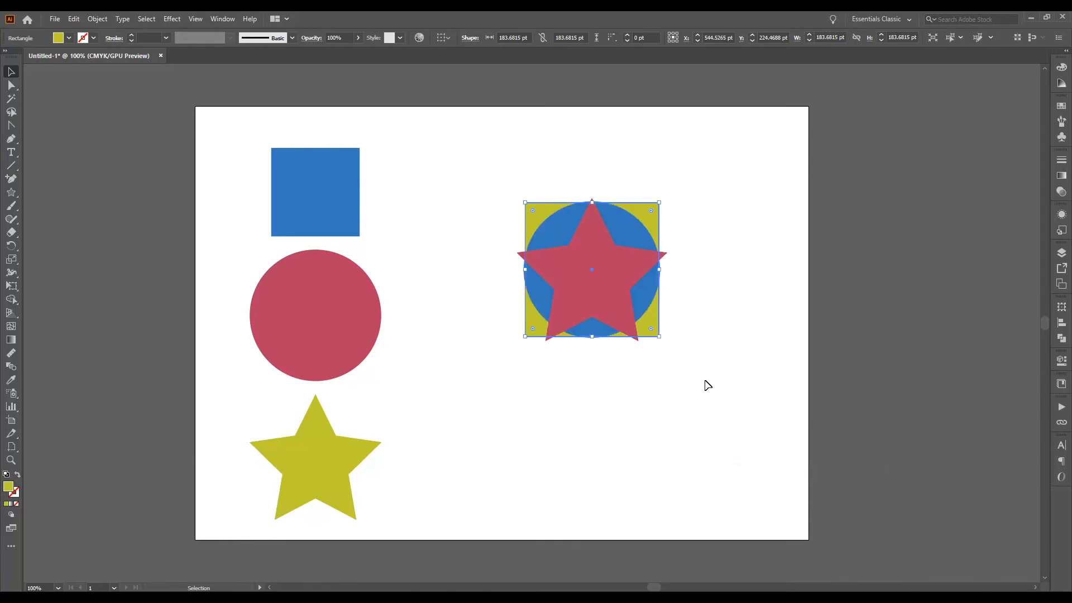
left_click(689, 323)
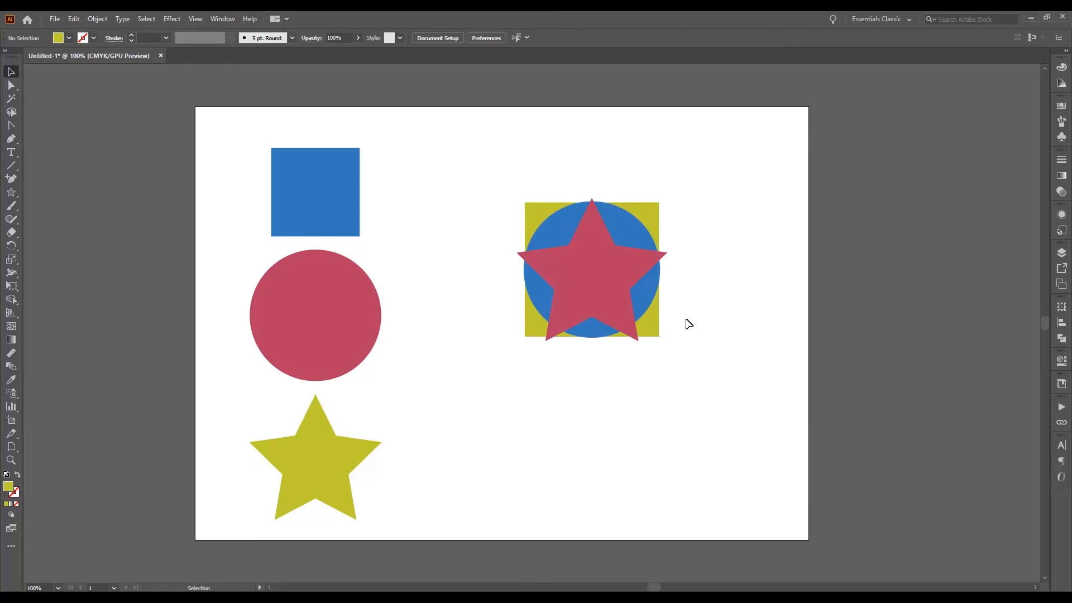
left_click(660, 329)
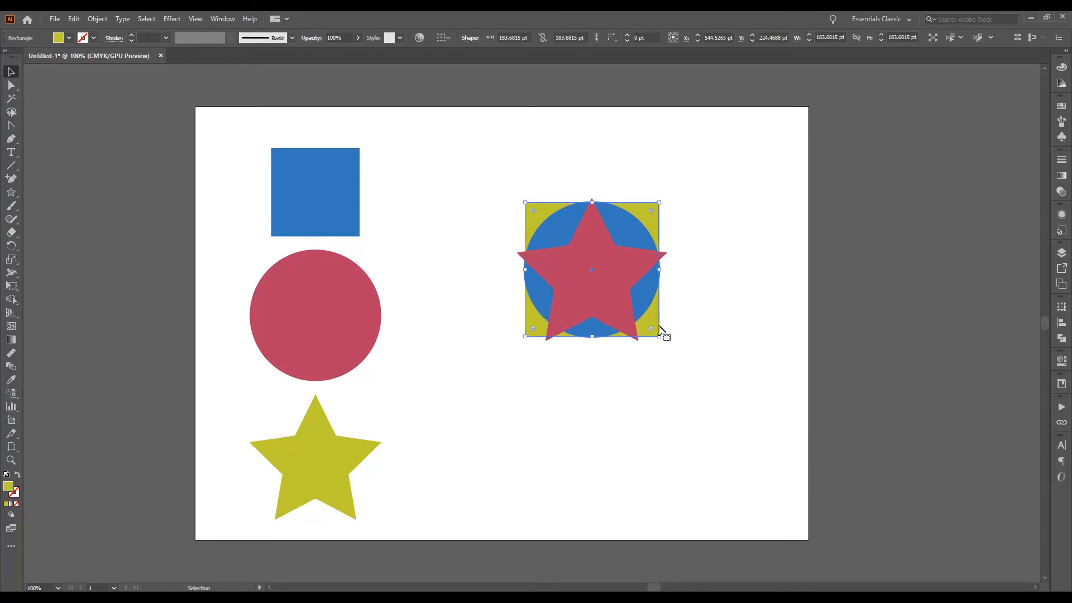
key("ctrl+shift+bracketright")
Send the yellow square backward one level at a time until it is behind the star and circle, and deselect it
right_click(655, 324)
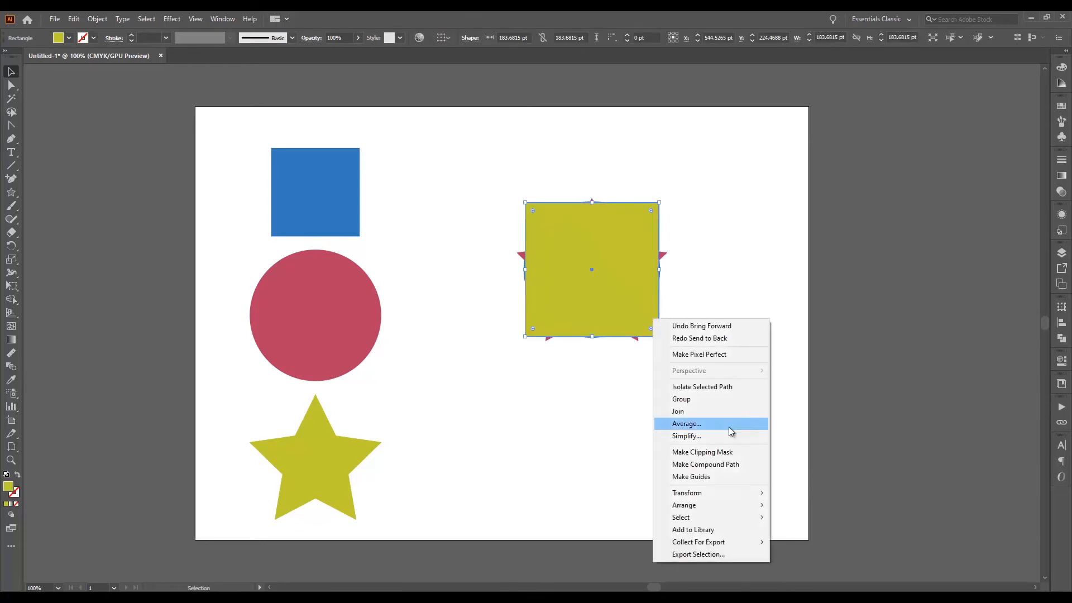
mouse_move(737, 504)
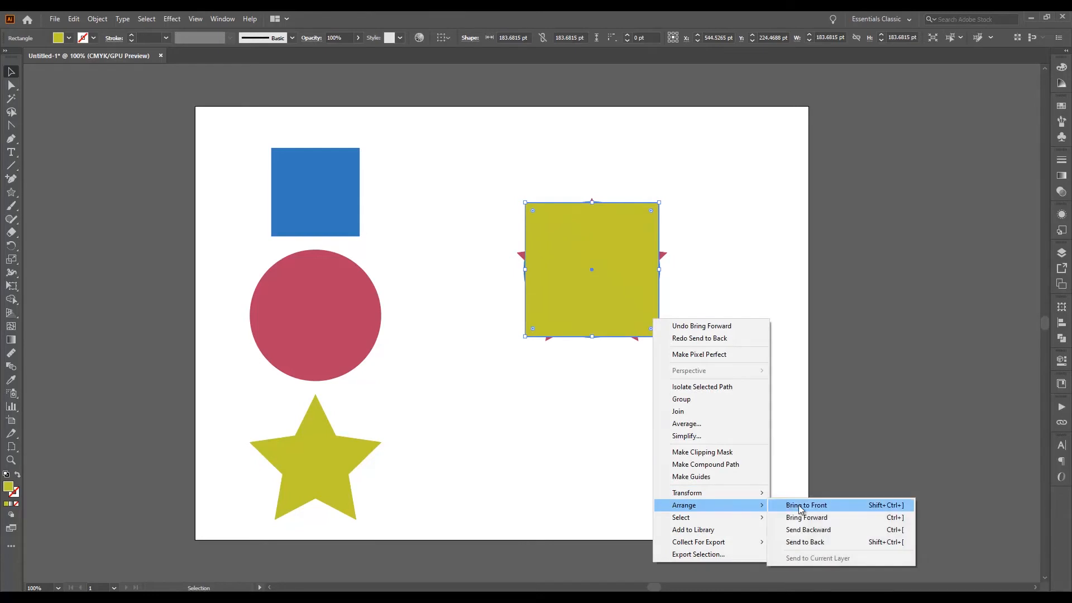
left_click(819, 532)
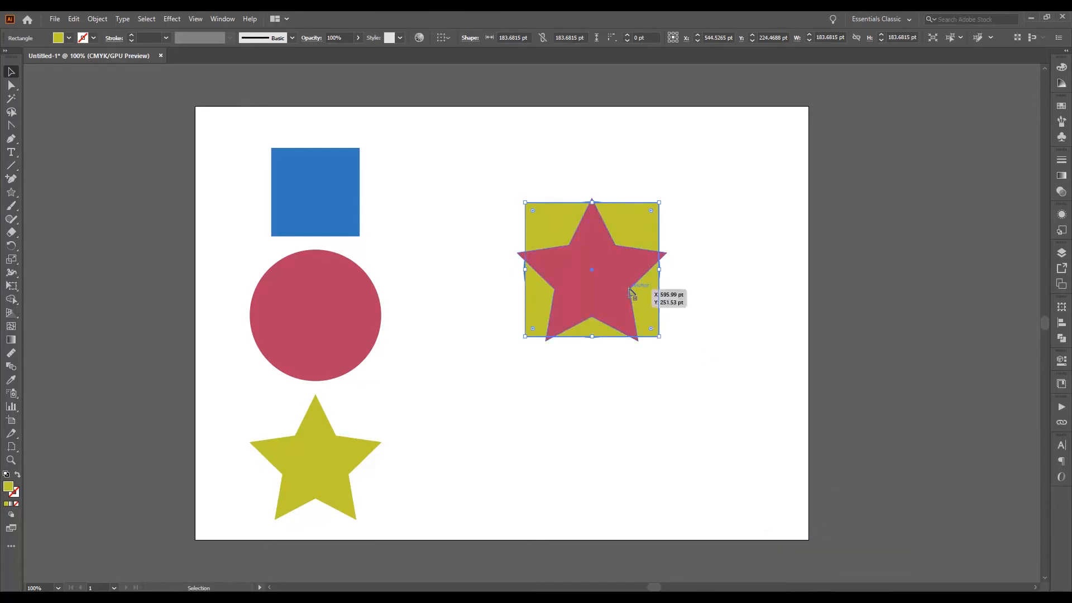
right_click(644, 297)
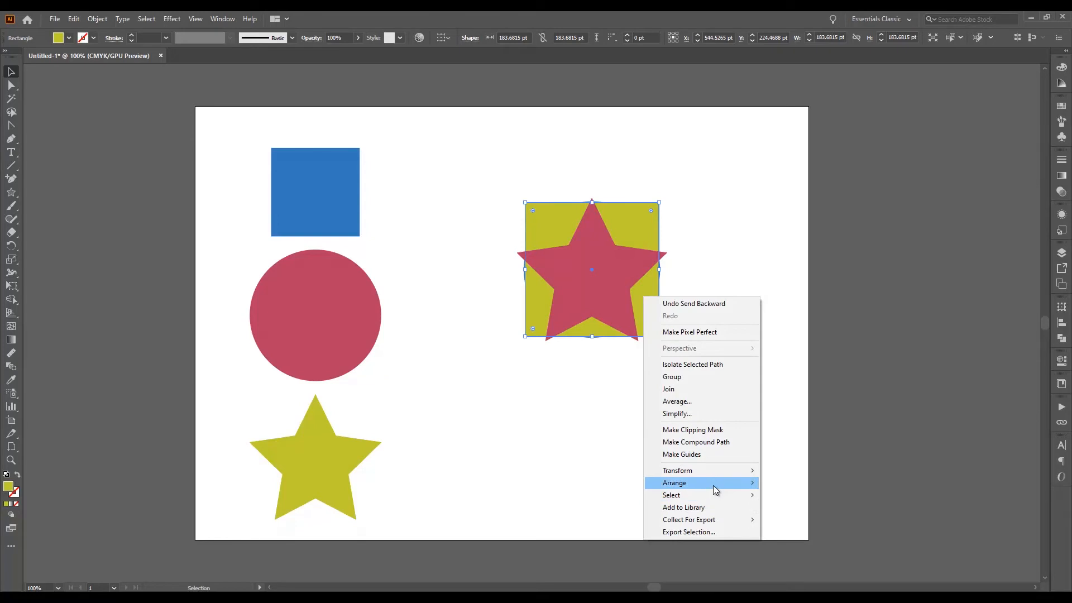
mouse_move(713, 483)
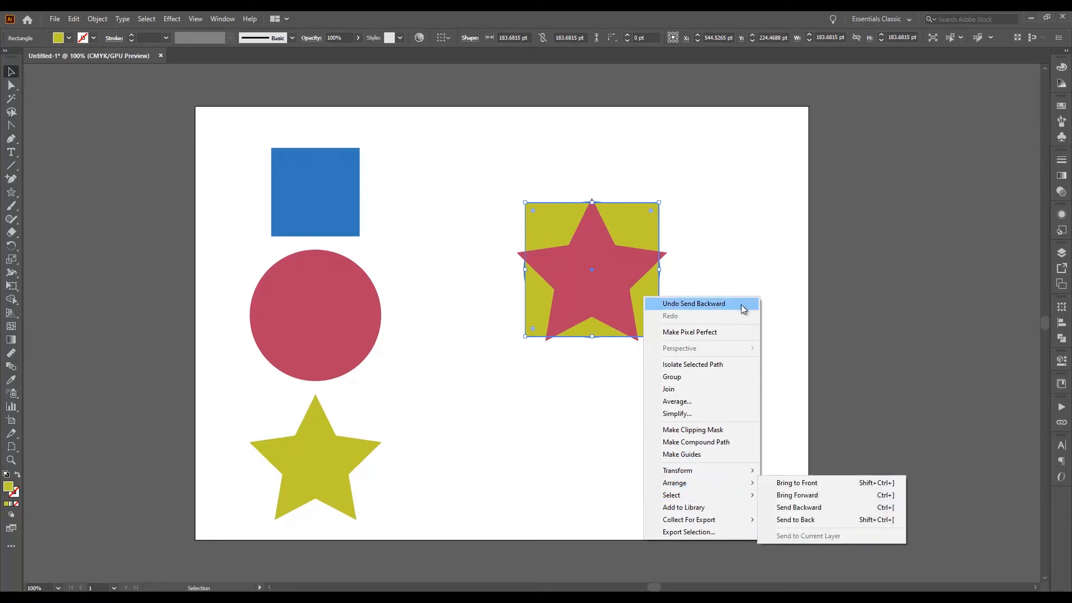
left_click(821, 508)
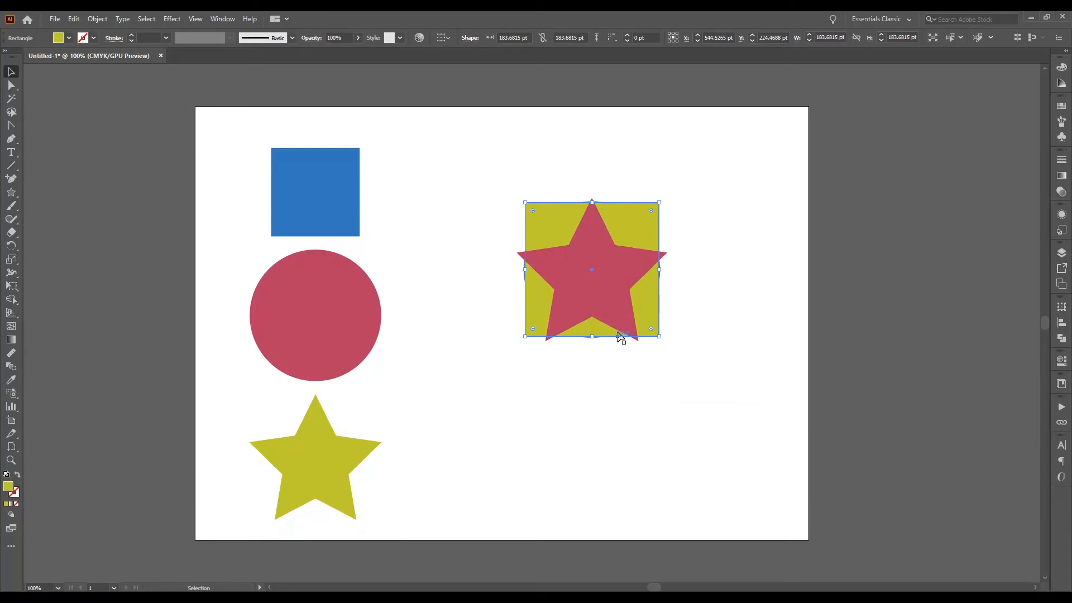
right_click(651, 301)
mouse_move(722, 498)
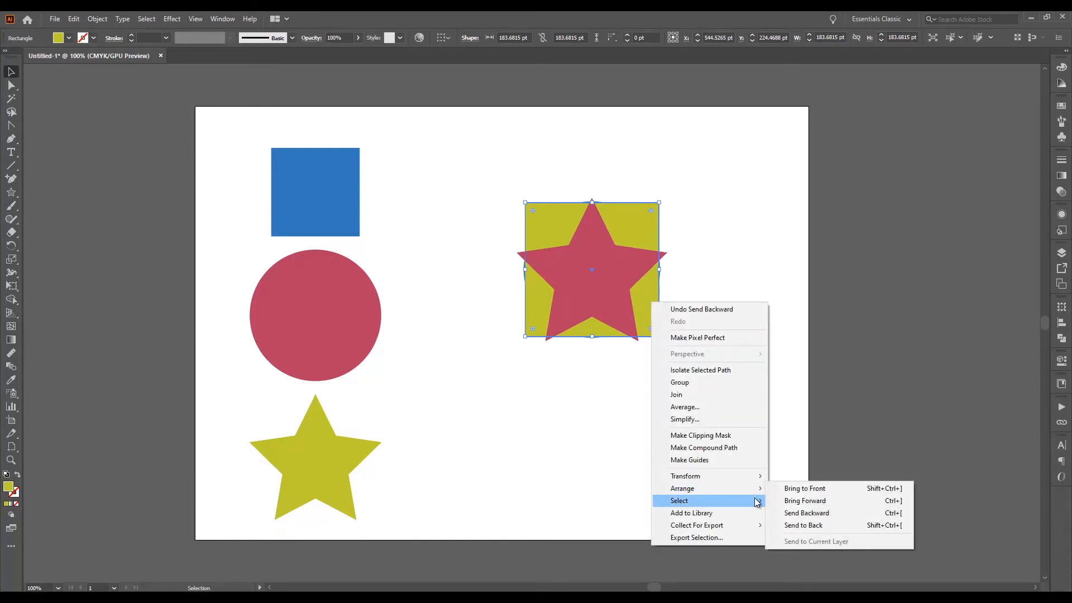
left_click(790, 511)
left_click(709, 364)
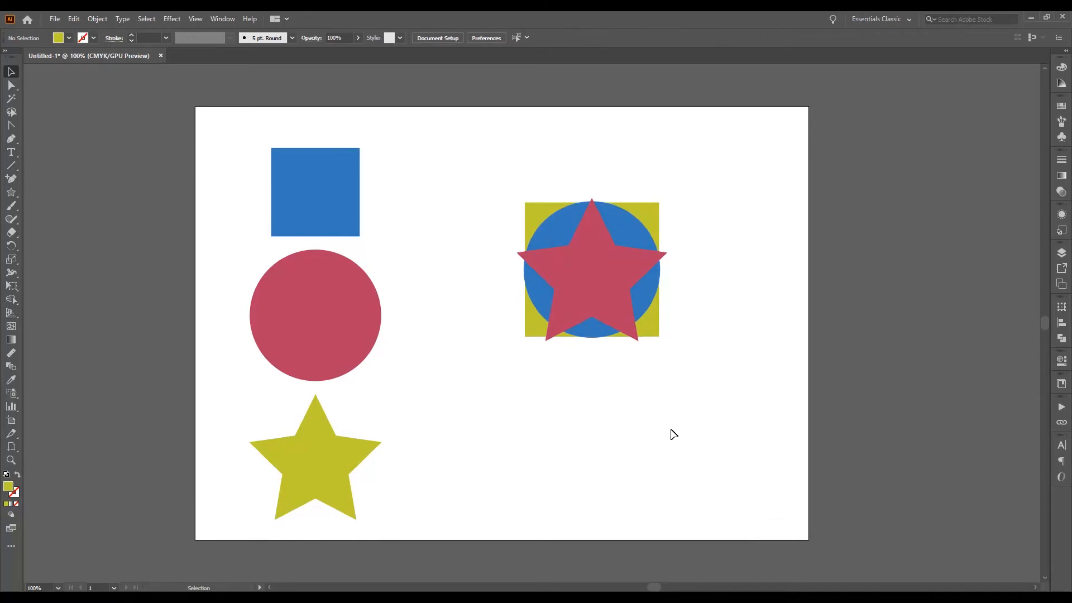
Select the yellow square and review the available Arrange commands and their shortcuts
left_click(652, 331)
right_click(652, 325)
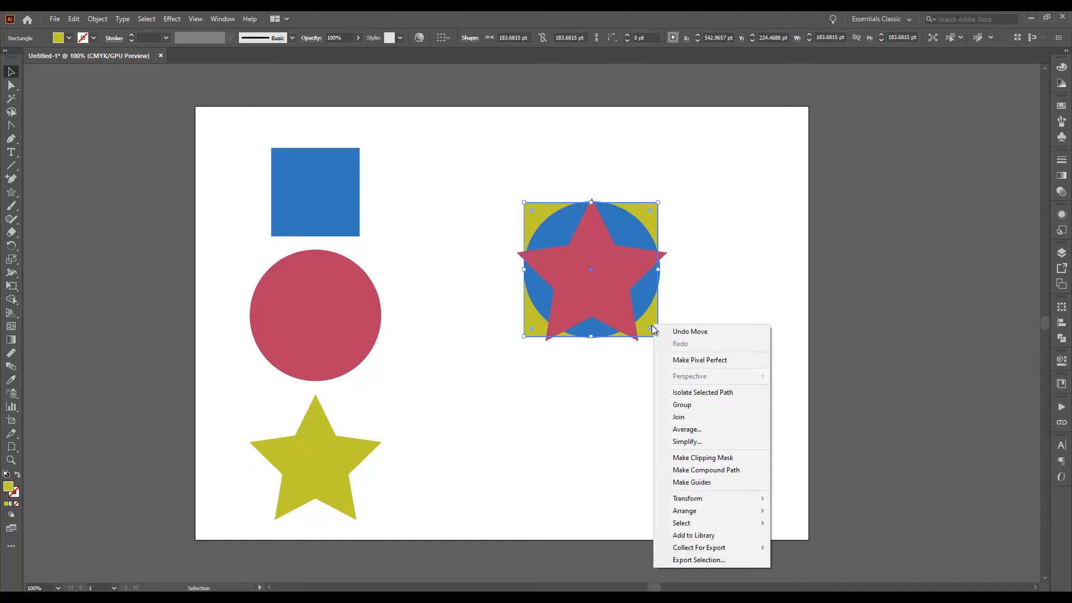
mouse_move(704, 498)
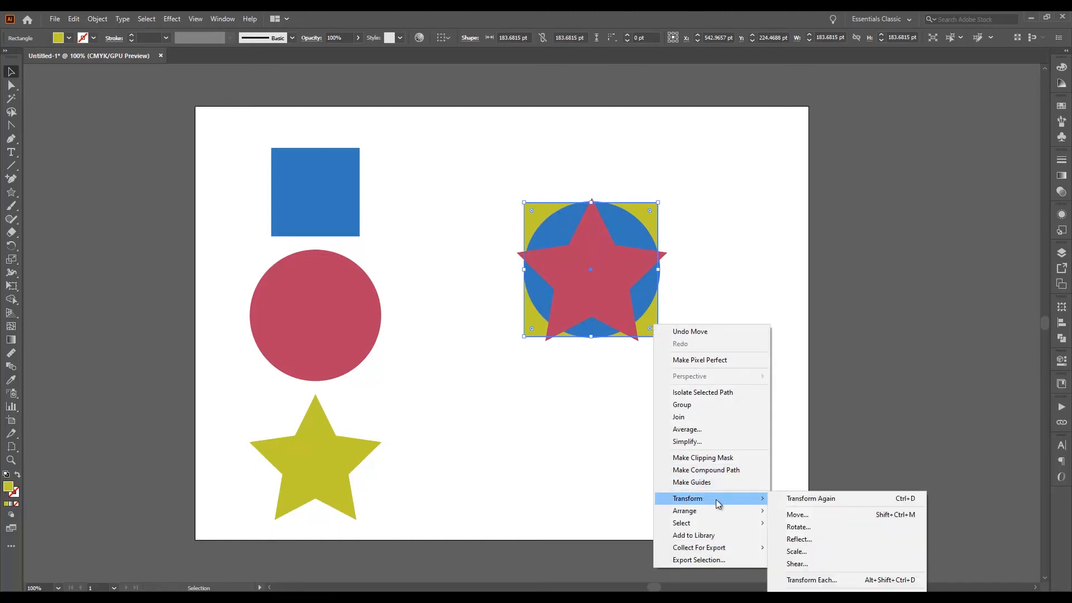
mouse_move(731, 510)
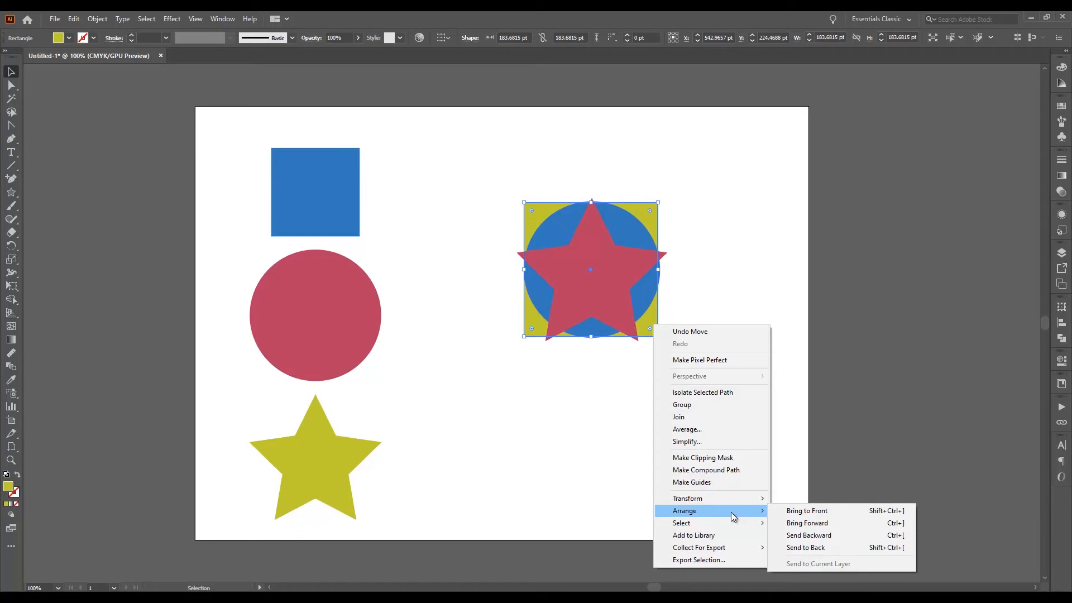
left_click(629, 358)
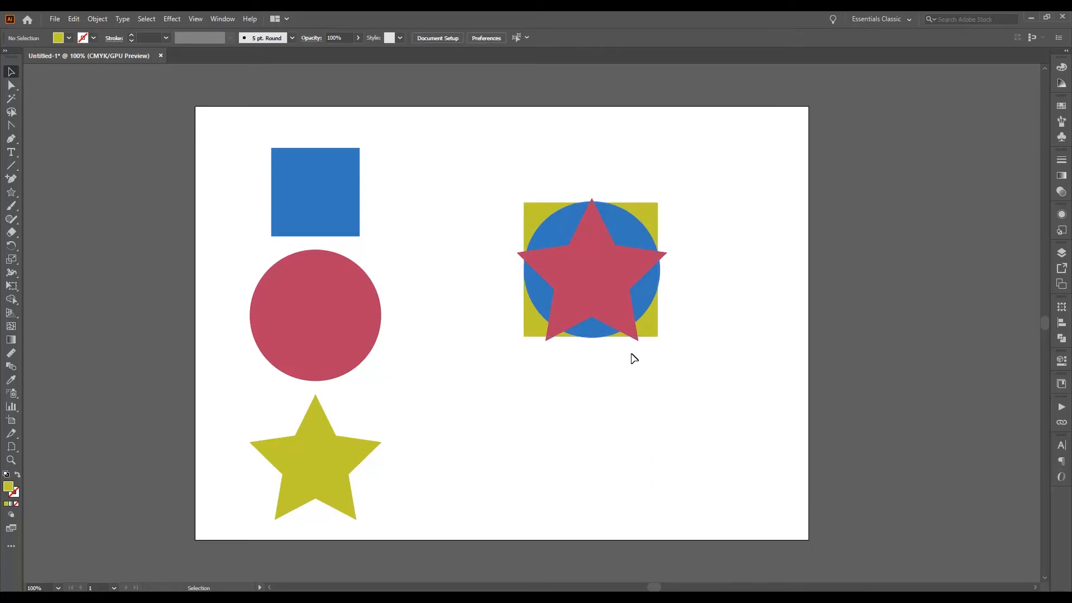
Select the yellow square and bring it in front of the blue circle and red star
left_click(646, 330)
key("a")
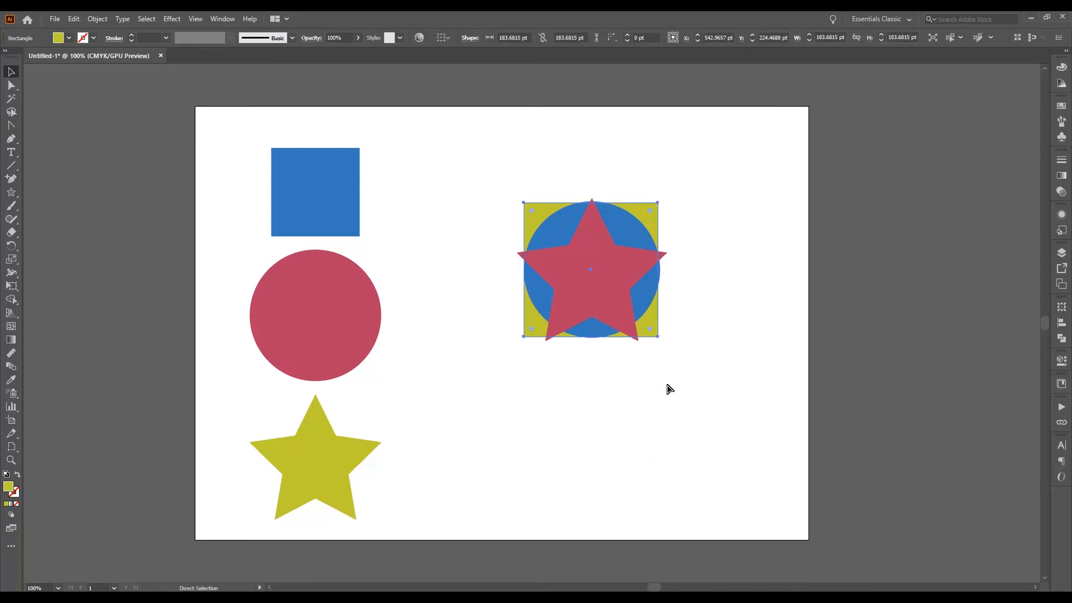
key("ctrl+bracketright")
key("ctrl+bracketright")
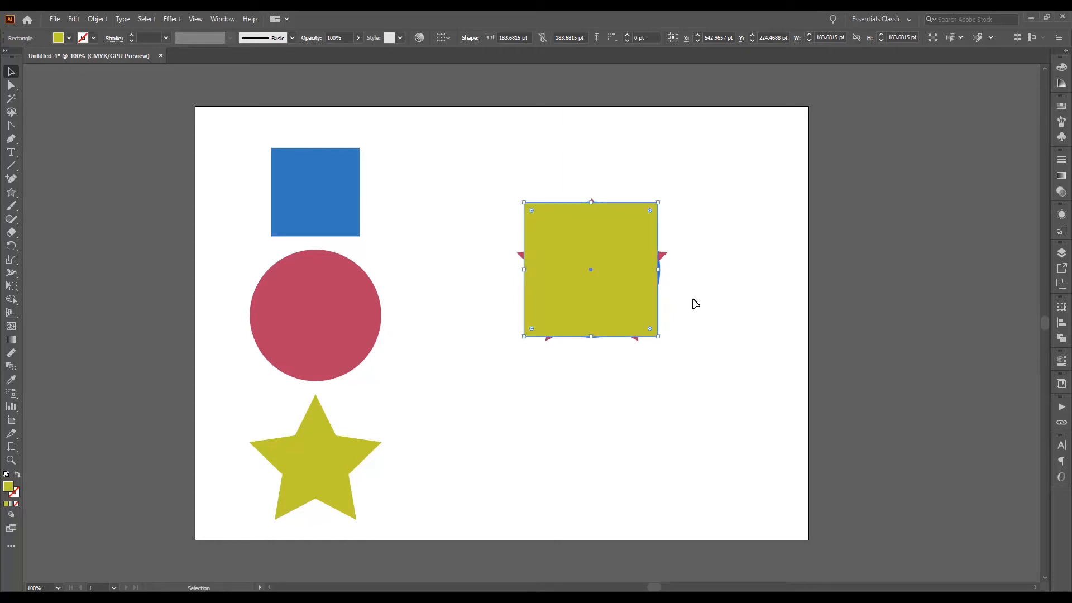
Try to bring the yellow square forward two more levels from the front of the stack
right_click(642, 304)
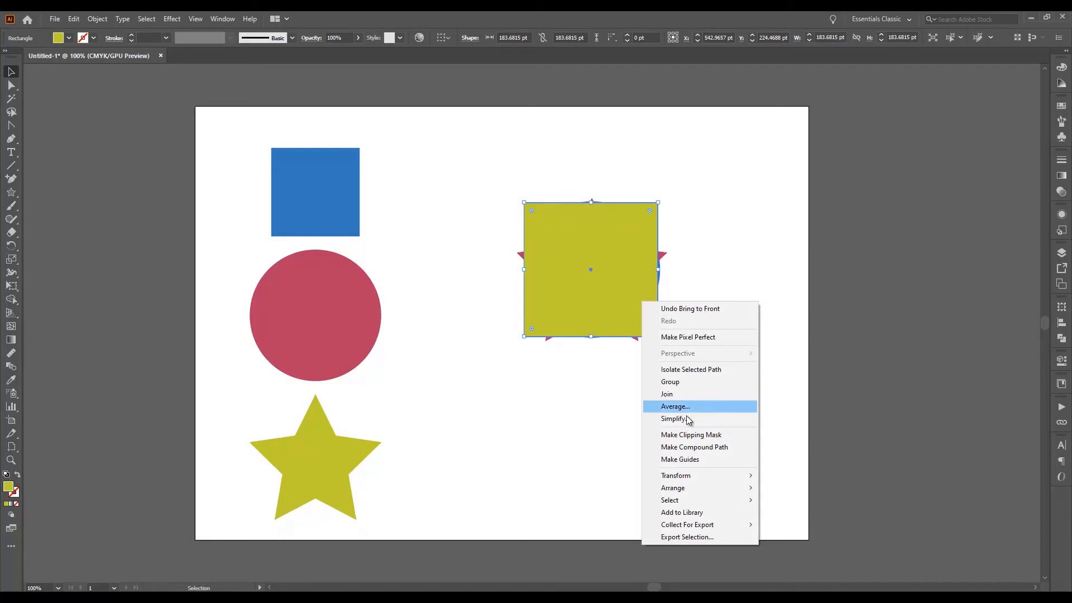
mouse_move(718, 493)
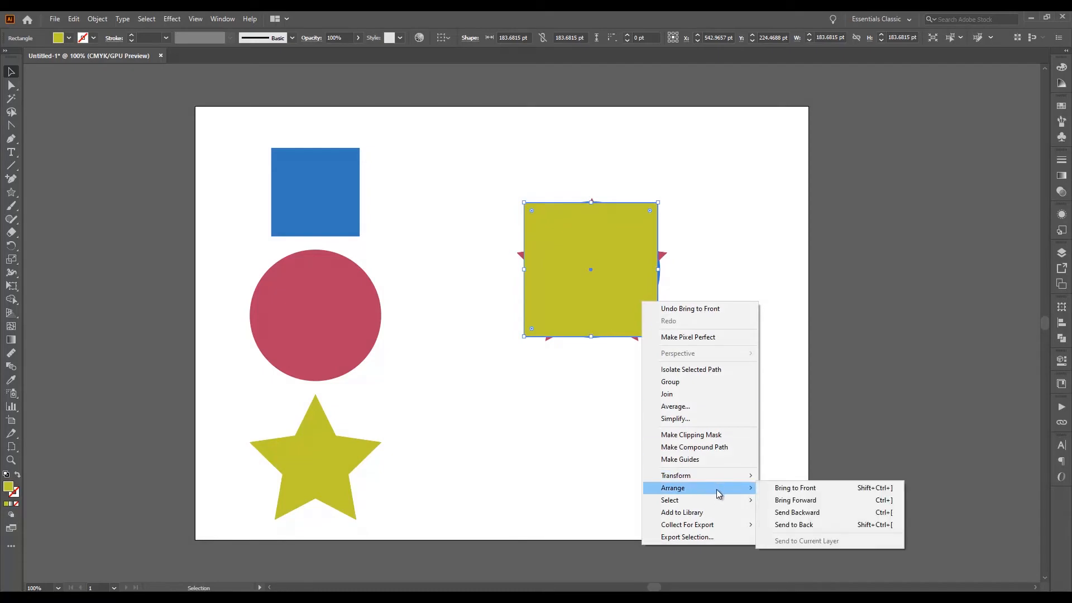
left_click(830, 501)
right_click(644, 311)
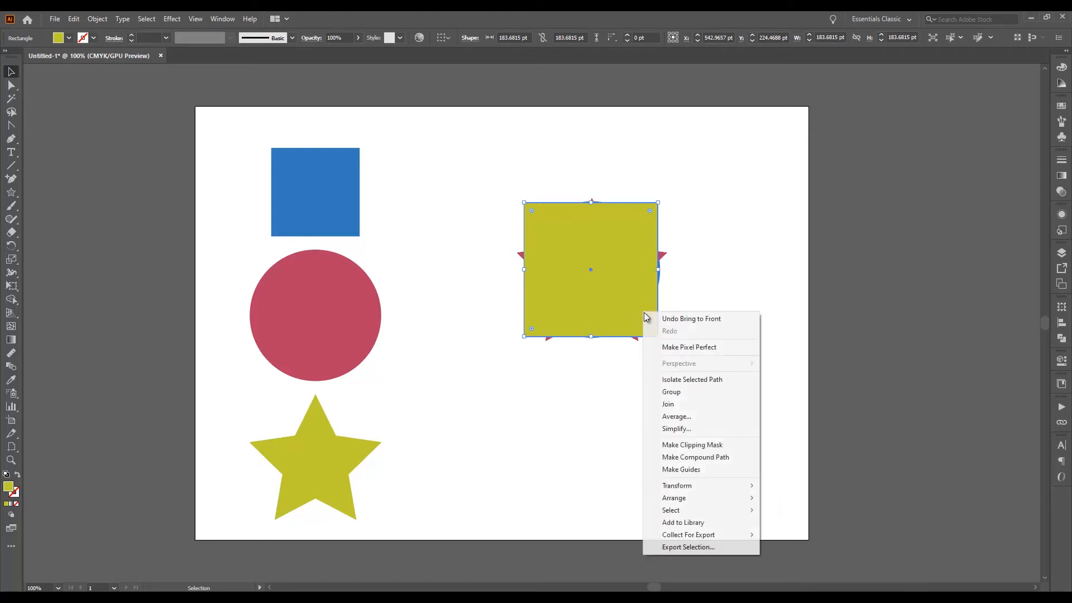
mouse_move(721, 499)
left_click(793, 509)
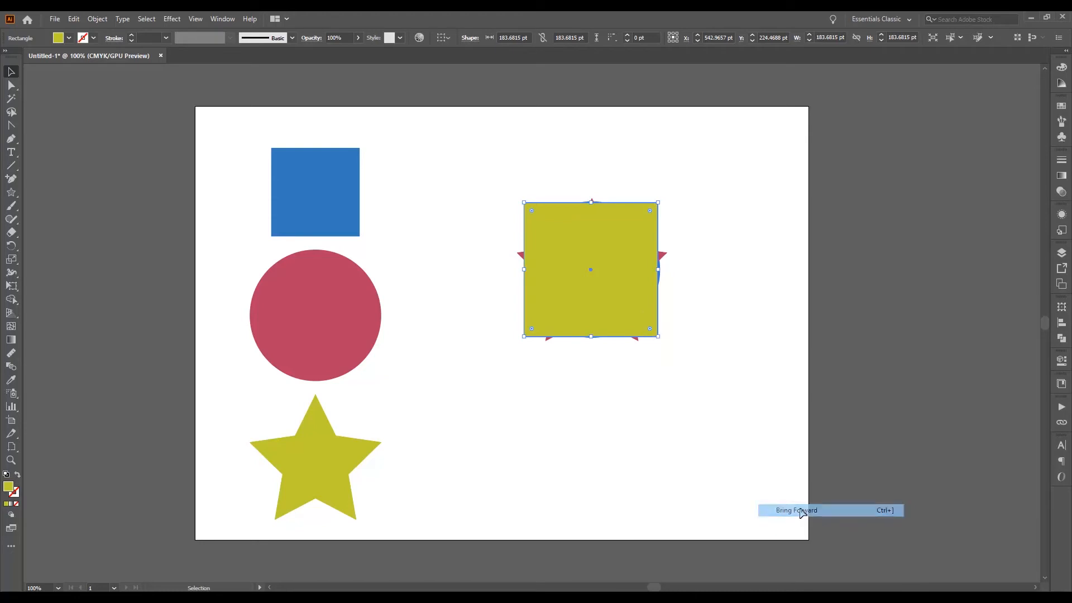
Send the yellow square to the back of the stack and deselect it
right_click(637, 319)
mouse_move(745, 508)
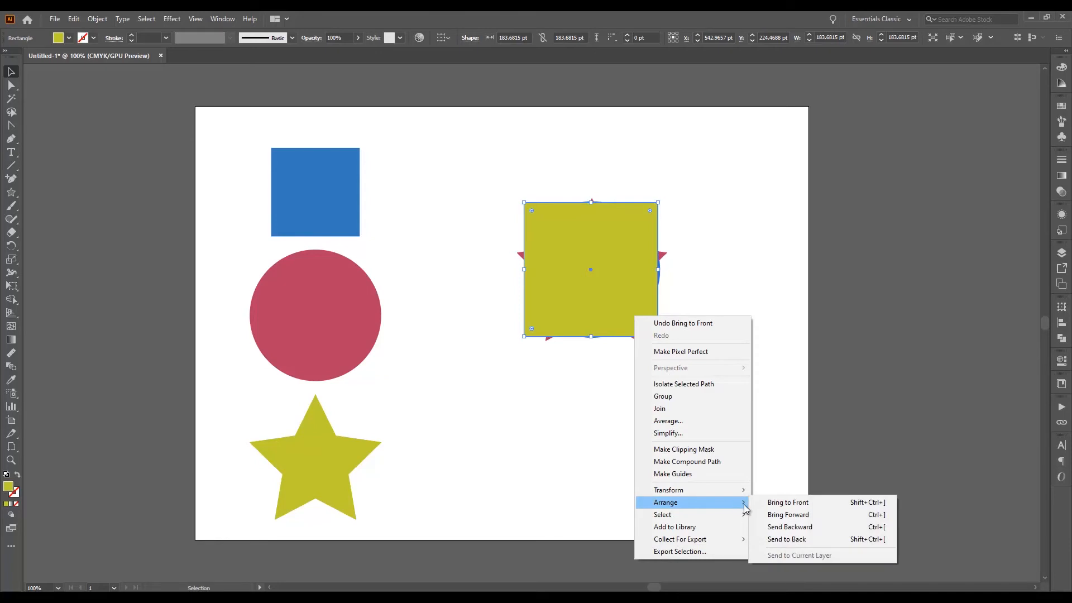
left_click(816, 542)
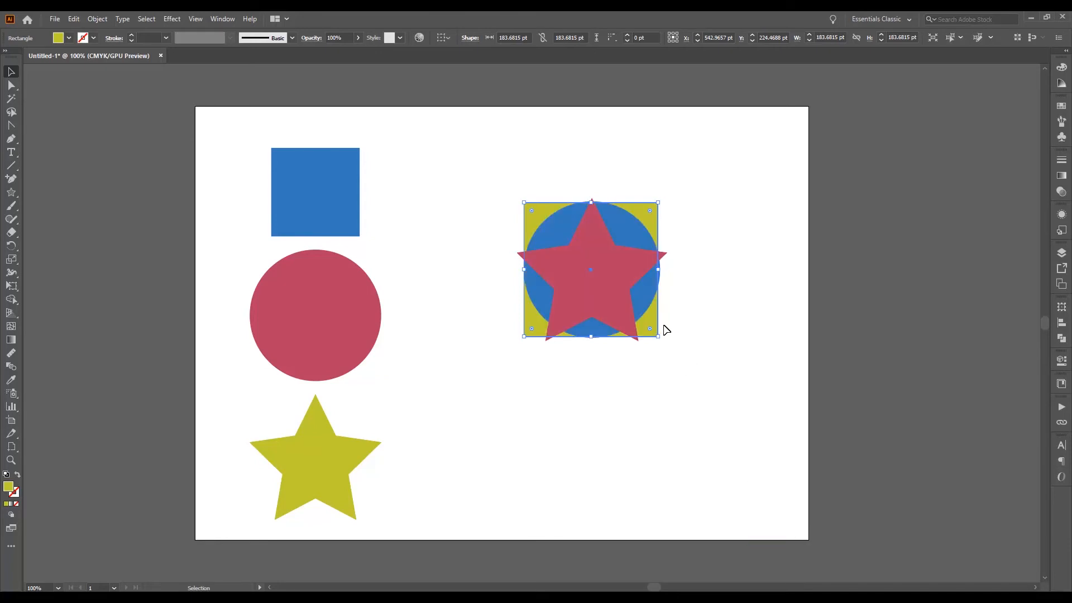
left_click(692, 317)
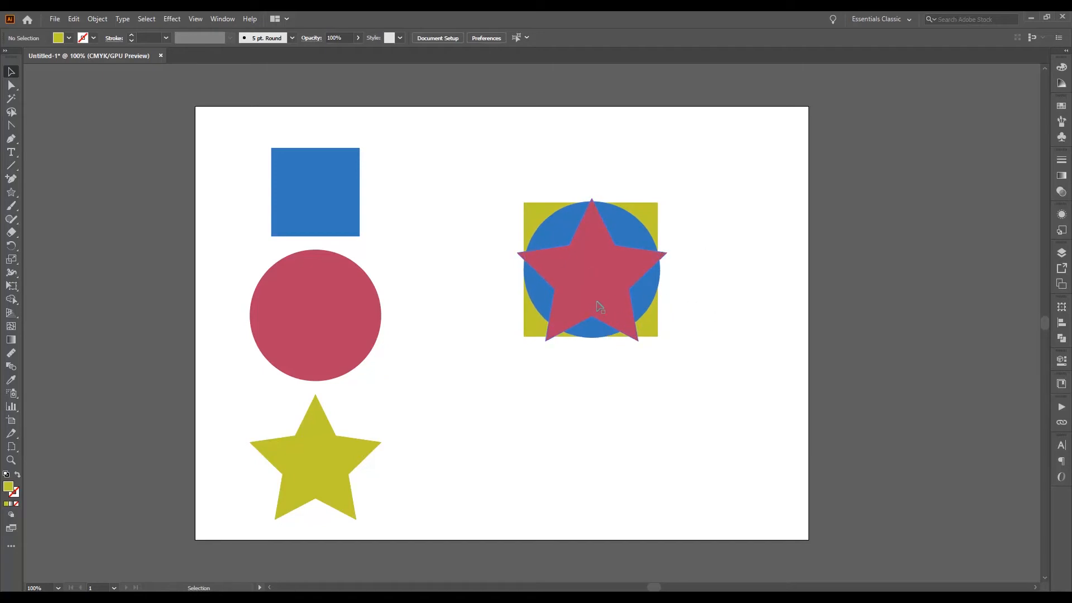
Select the overlapping square, circle and star together, move them toward the artboard's upper right corner, and move them back toward the centre
left_click_drag(482, 210, 648, 336)
left_click_drag(581, 302, 679, 242)
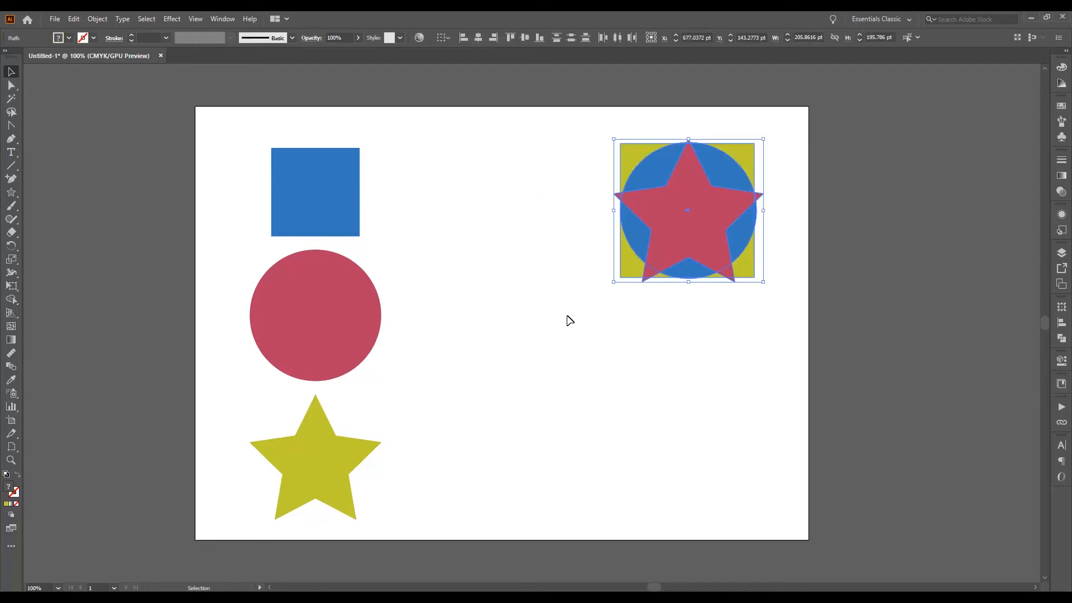
left_click(618, 287)
left_click_drag(569, 182, 581, 368)
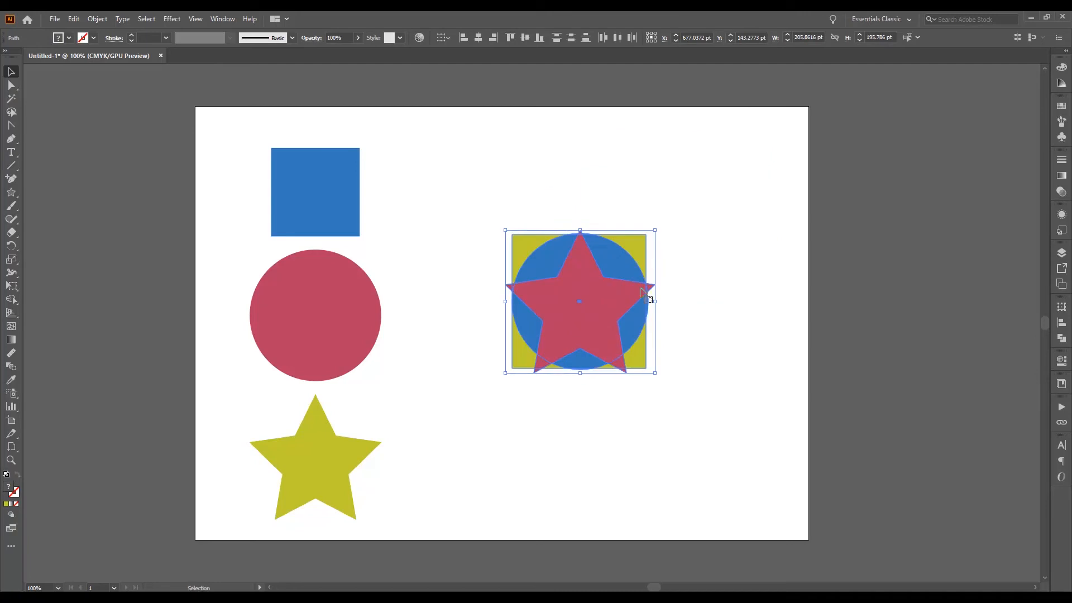
left_click(621, 208)
Try moving the three overlapping shapes downward together, and undo the move
left_click(603, 272)
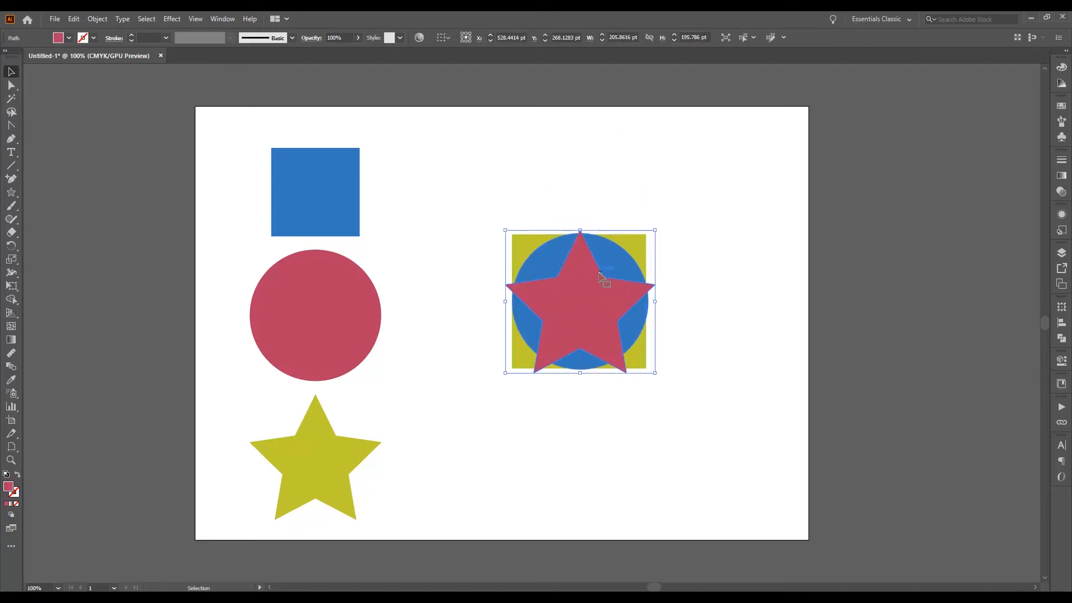
key("a")
key("v")
left_click(689, 260)
left_click_drag(610, 308, 627, 391)
key("ctrl+z")
key("ctrl+shift+z")
key("ctrl+z")
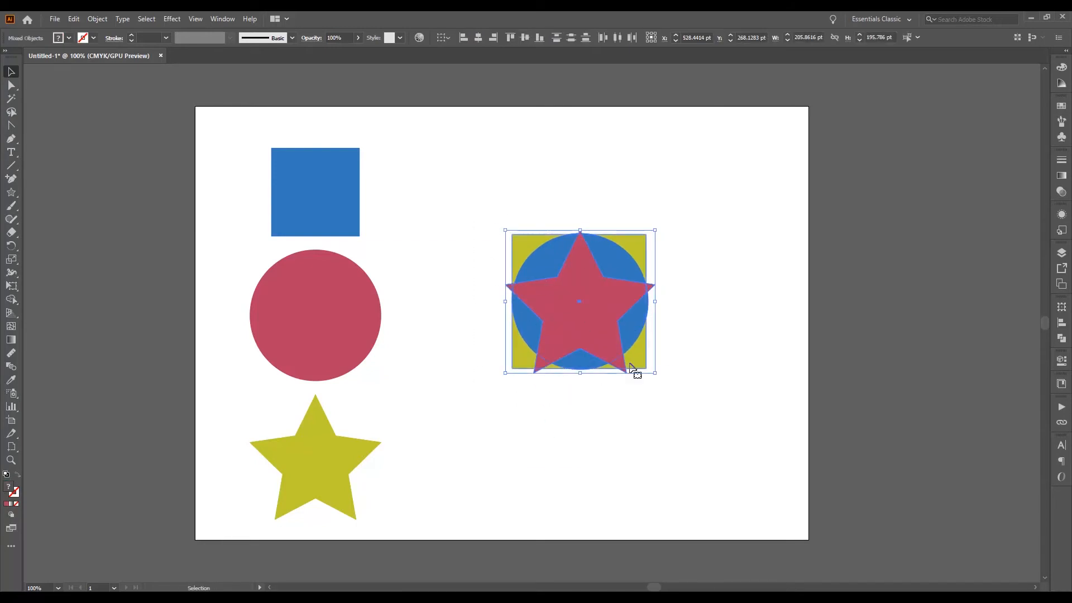
Group the yellow square, blue circle and red star, and move the group as one object
right_click(593, 314)
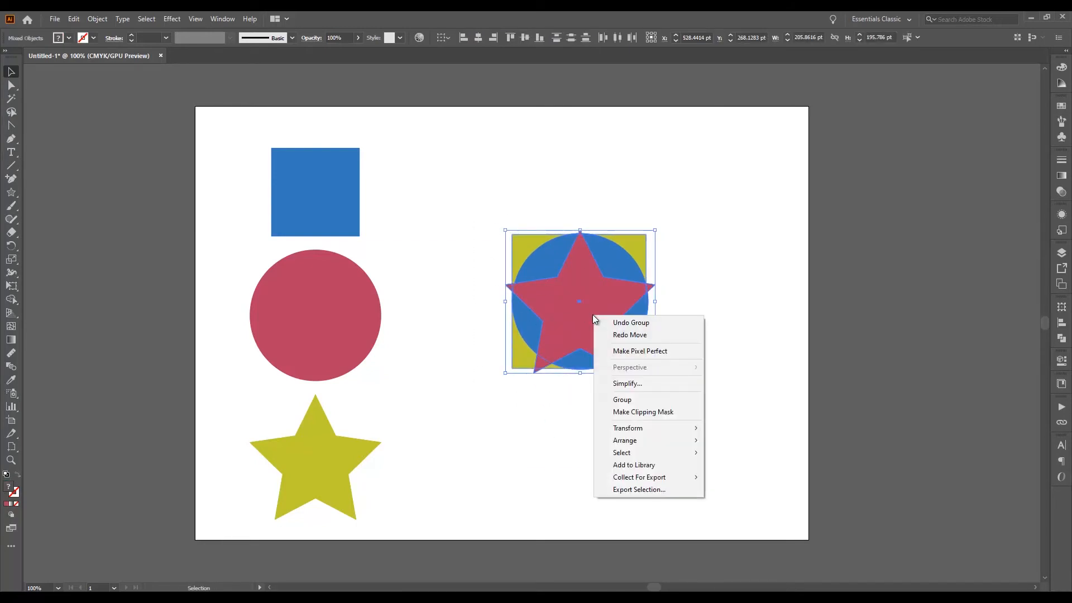
left_click(636, 400)
left_click_drag(624, 342, 583, 316)
left_click(675, 282)
left_click(645, 310)
left_click(698, 326)
left_click(685, 268)
left_click(665, 274)
Move the group around the artboard, leaving it at about X 521 pt, Y 287 pt
left_click_drag(595, 274, 642, 243)
left_click(687, 287)
left_click(702, 237)
left_click_drag(648, 303, 636, 364)
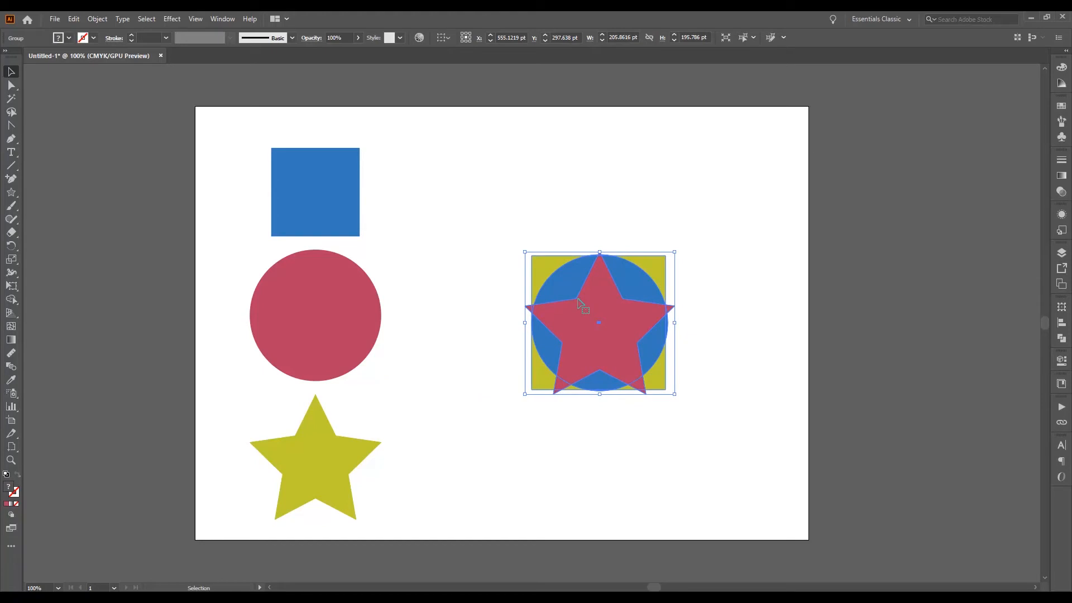
left_click_drag(624, 375, 599, 367)
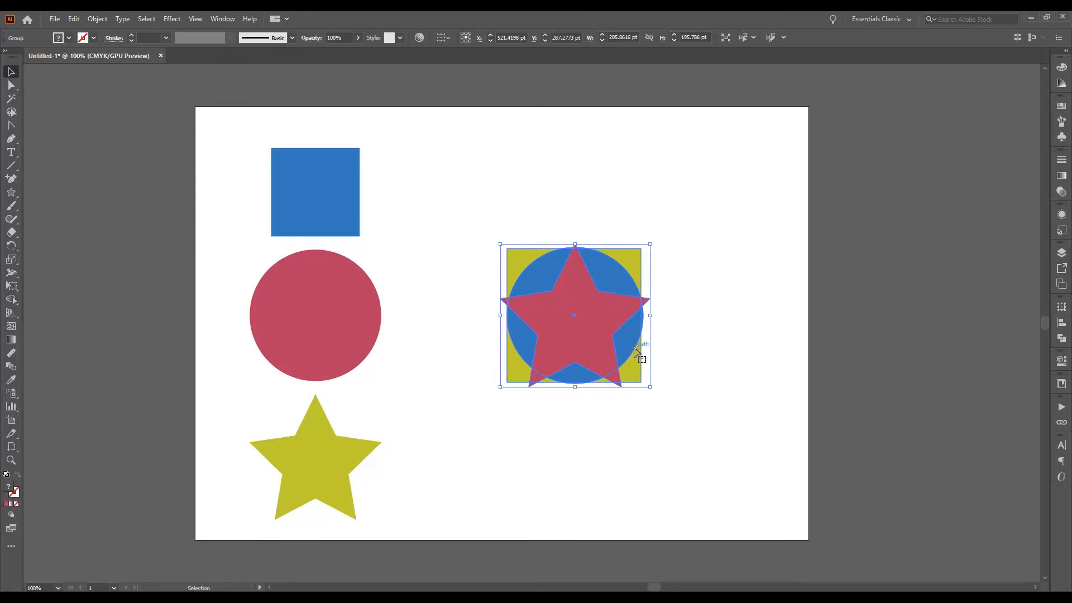
Isolate the group, select its yellow square and blue circle individually, and exit isolation mode to reselect the whole group
double_click(637, 378)
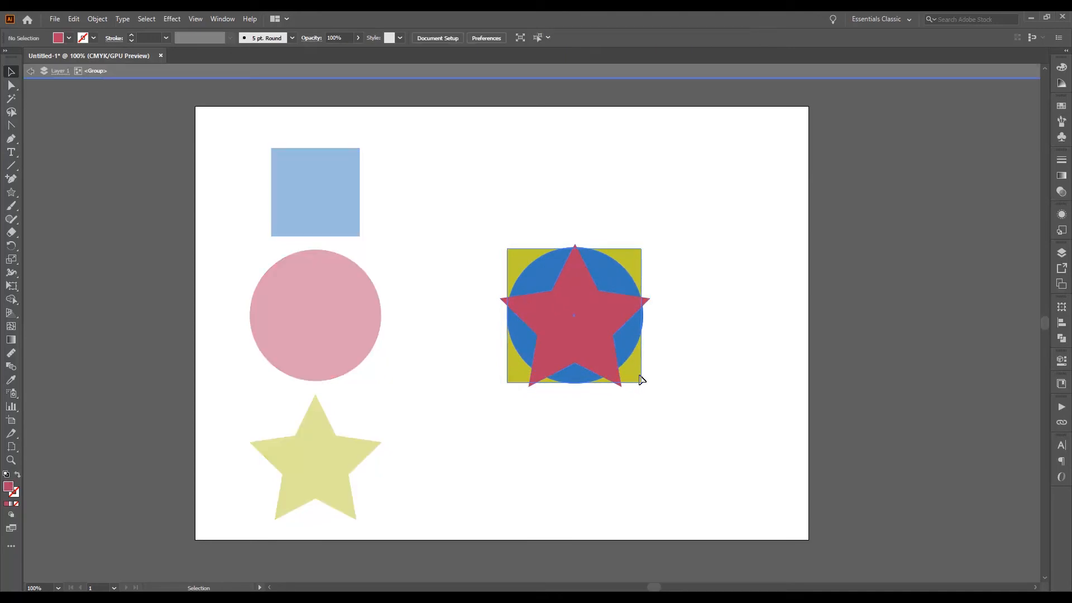
left_click(637, 376)
left_click(627, 345)
double_click(663, 366)
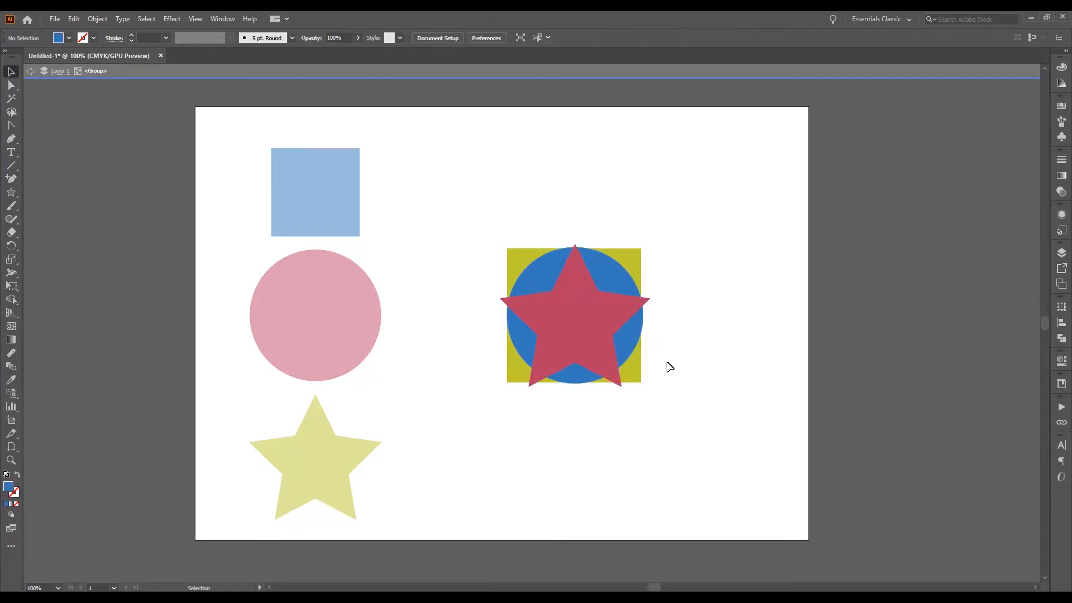
left_click(597, 329)
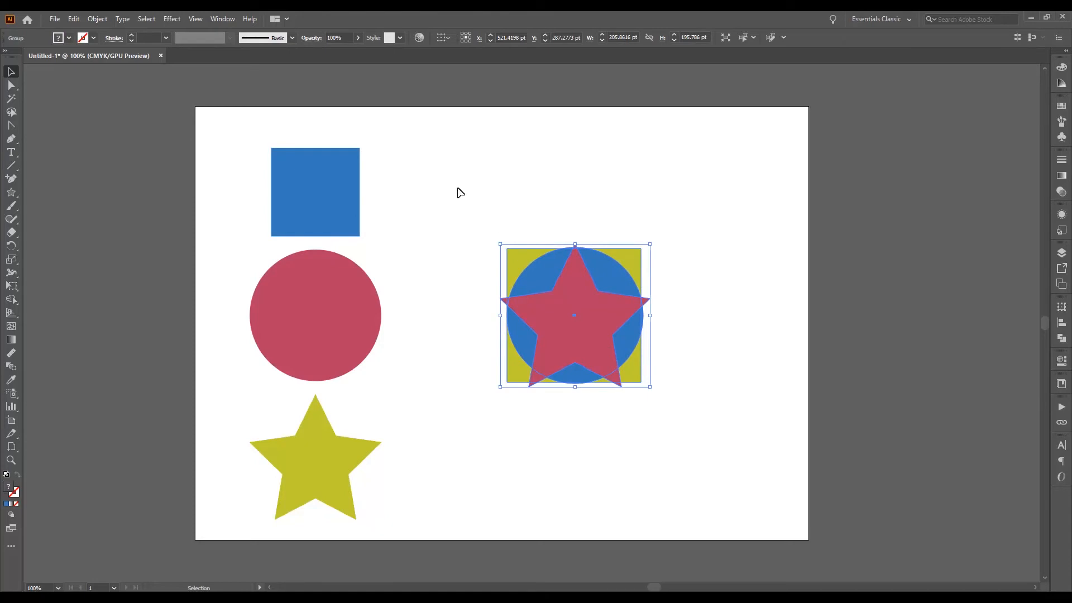
Inside the isolated group, enlarge the yellow square to about 226 by 232 pt and select the red star
double_click(610, 330)
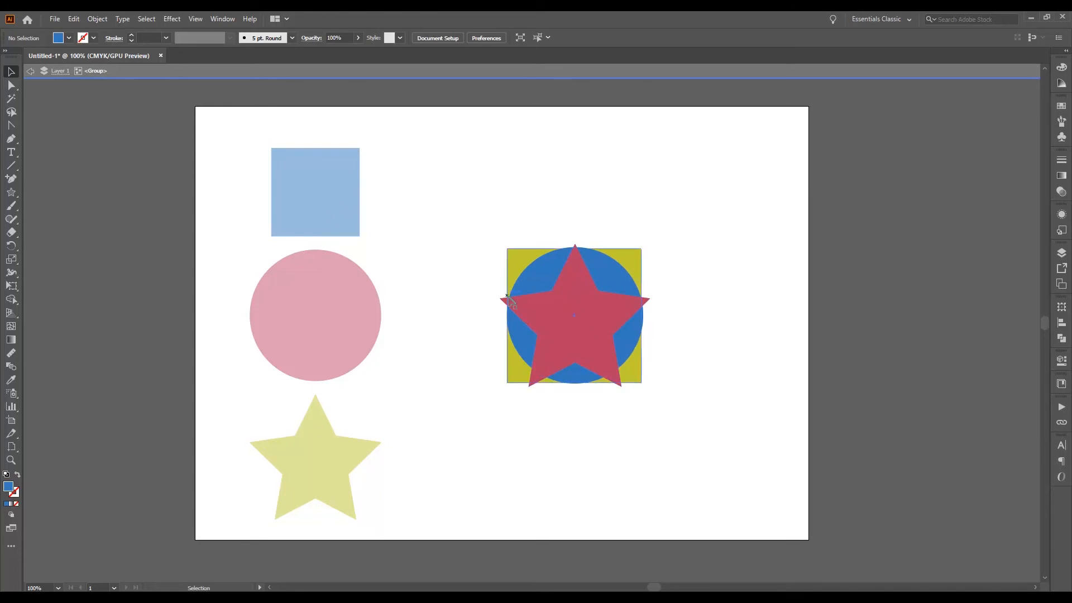
left_click(519, 261)
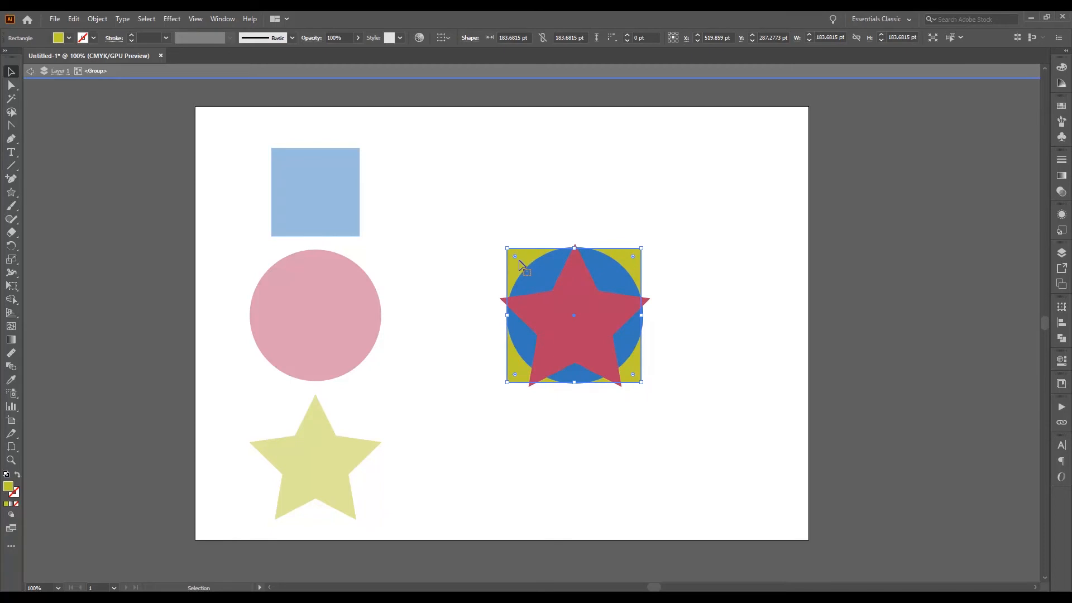
mouse_move(506, 248)
left_mouse_down()
mouse_move(477, 214)
mouse_move(522, 255)
left_mouse_up()
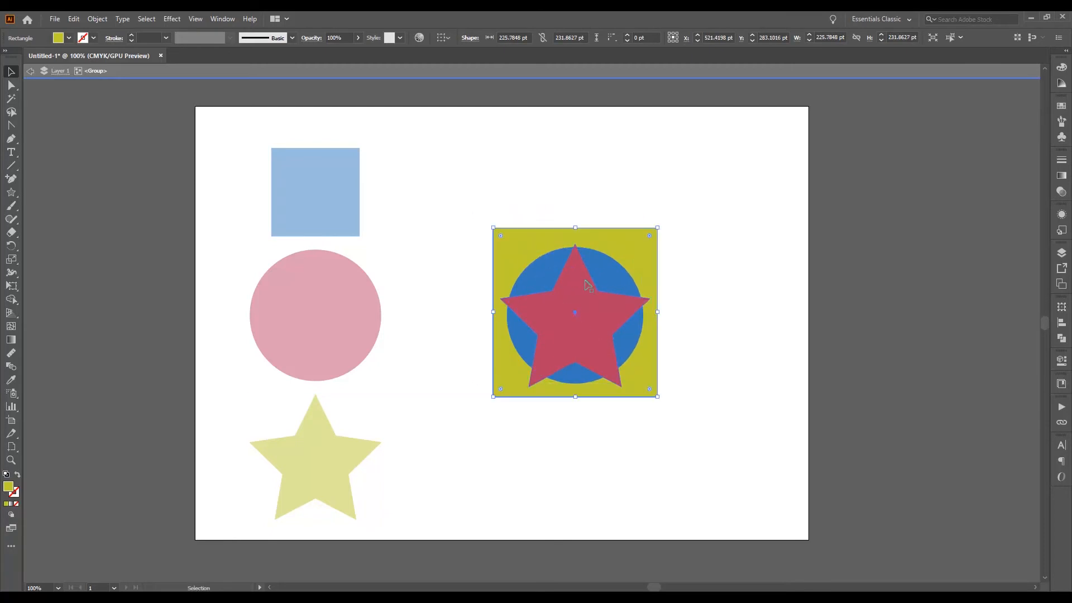
left_click(600, 322)
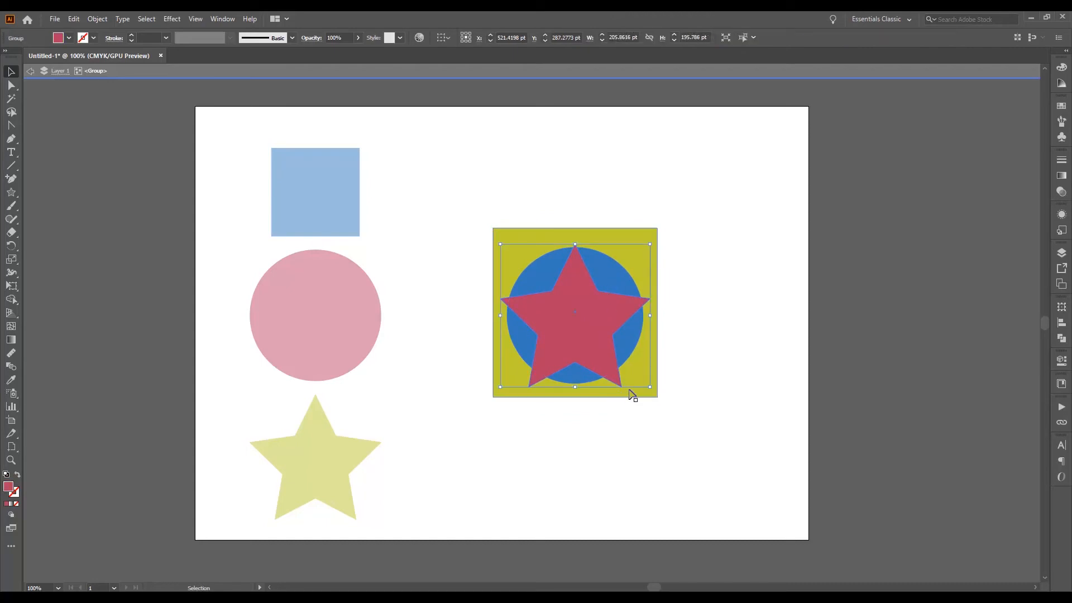
Shrink the red star to about 126 by 120 pt, center it on the blue circle, and exit group isolation
left_click_drag(649, 386, 599, 332)
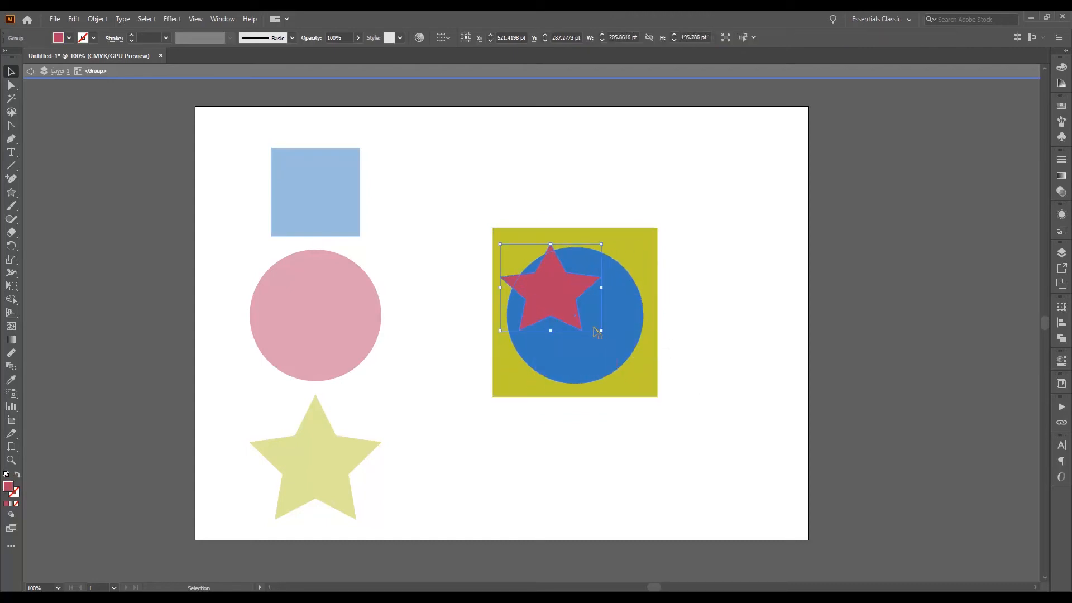
key("ctrl+z")
left_click_drag(651, 386, 592, 331)
left_click_drag(549, 301, 569, 316)
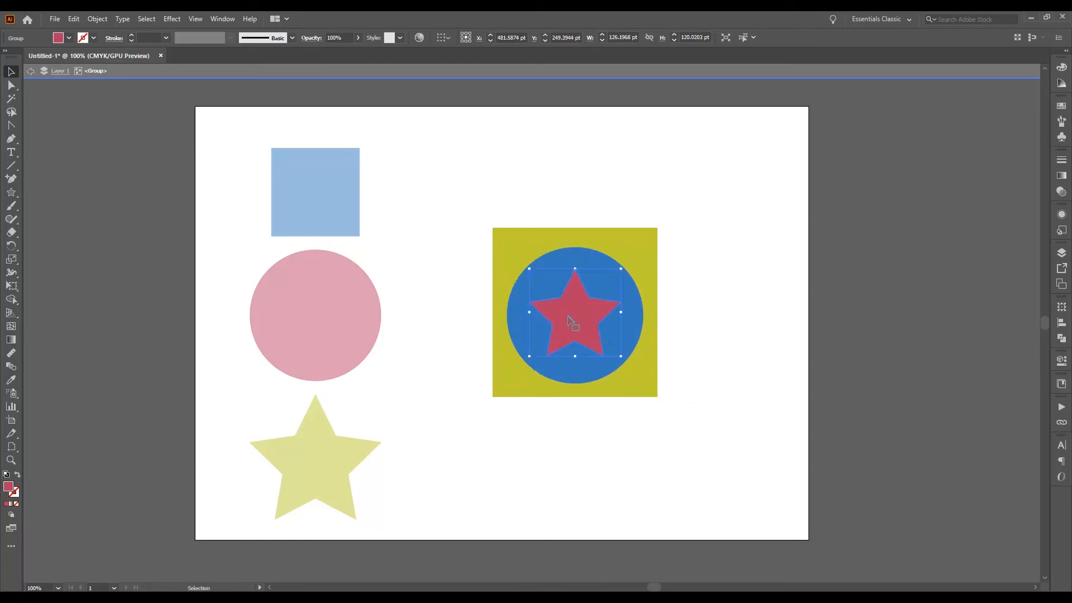
left_click(678, 292)
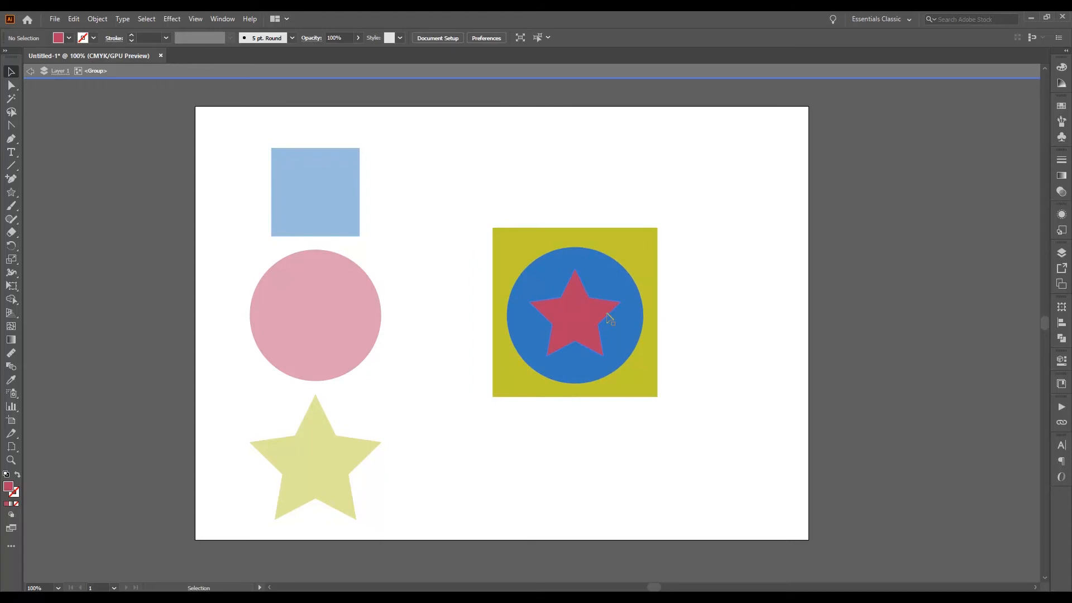
double_click(702, 286)
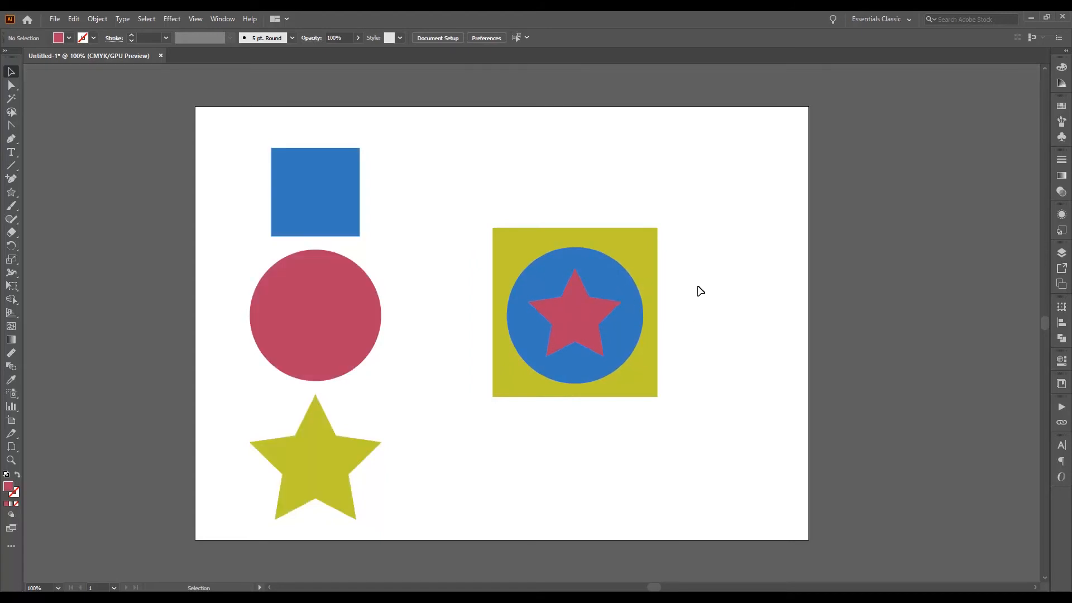
Move the group to about X 513 pt, Y 328 pt and ungroup it
left_click_drag(629, 358, 618, 380)
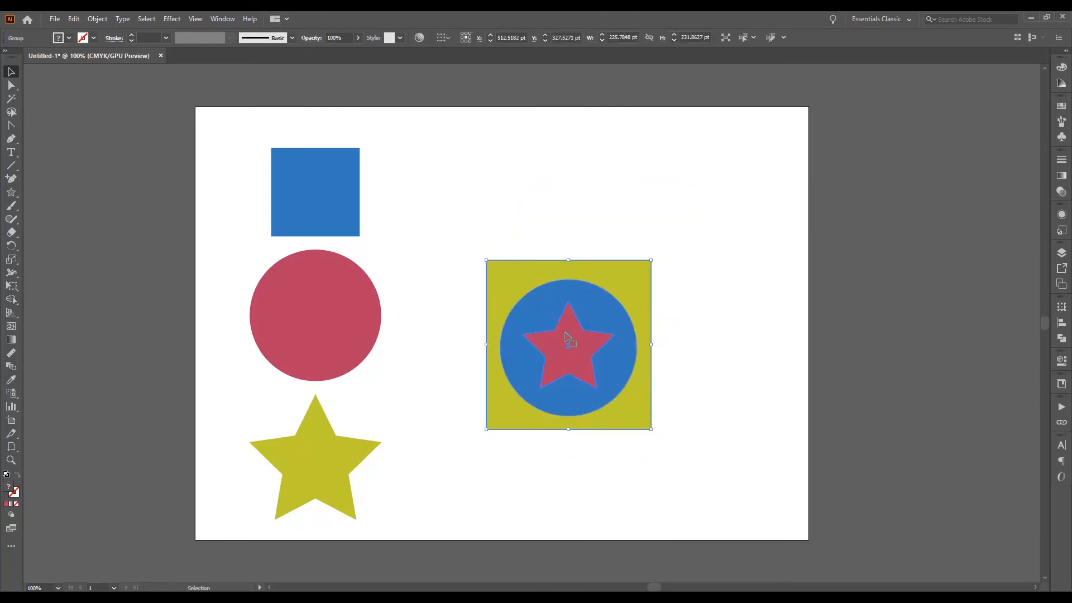
right_click(551, 337)
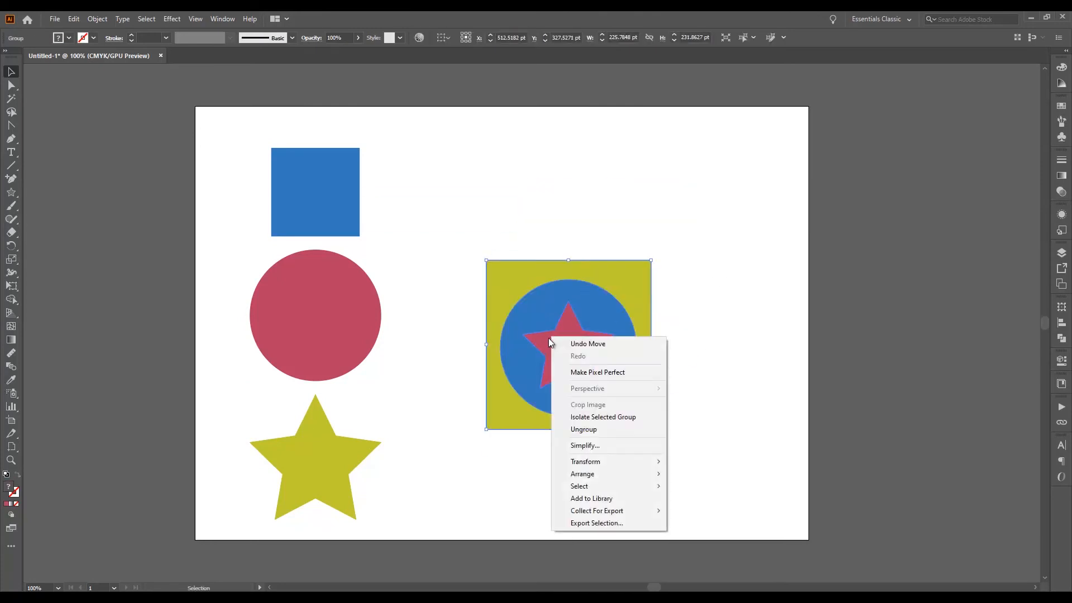
left_click(603, 431)
Try moving the ungrouped shapes individually, and put them back in their original arrangement
left_click(639, 311)
left_click_drag(637, 331, 683, 306)
left_click_drag(531, 287, 503, 241)
key("ctrl+z")
left_click_drag(628, 330, 582, 354)
Select the yellow square, blue circle and red star together and move them to about X 531 pt, Y 302 pt
left_click(680, 253)
left_click_drag(682, 223, 539, 438)
mouse_move(580, 402)
left_mouse_down()
mouse_move(640, 338)
mouse_move(592, 389)
left_mouse_up()
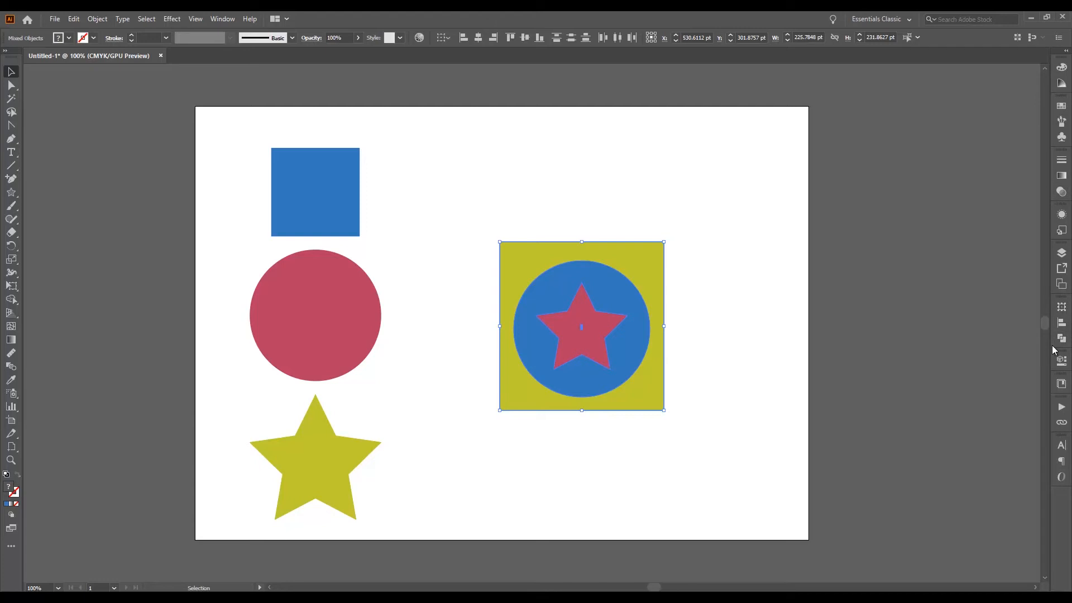
Look through the Transform and Pathfinder options, leave the Align options open, and clear the selection
left_click(231, 21)
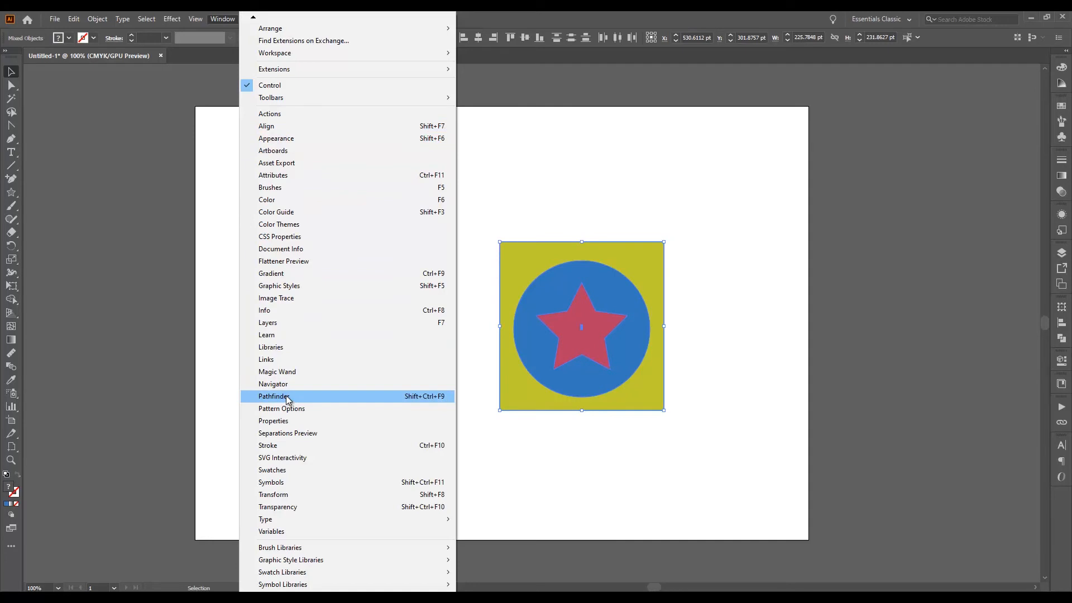
left_click(212, 20)
left_click(213, 20)
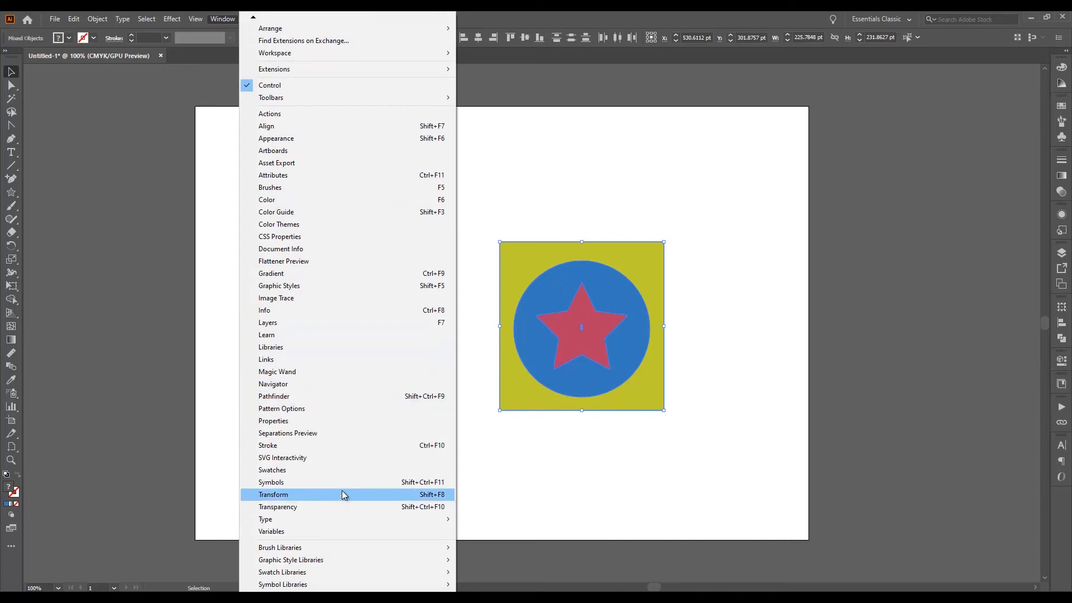
left_click(1062, 323)
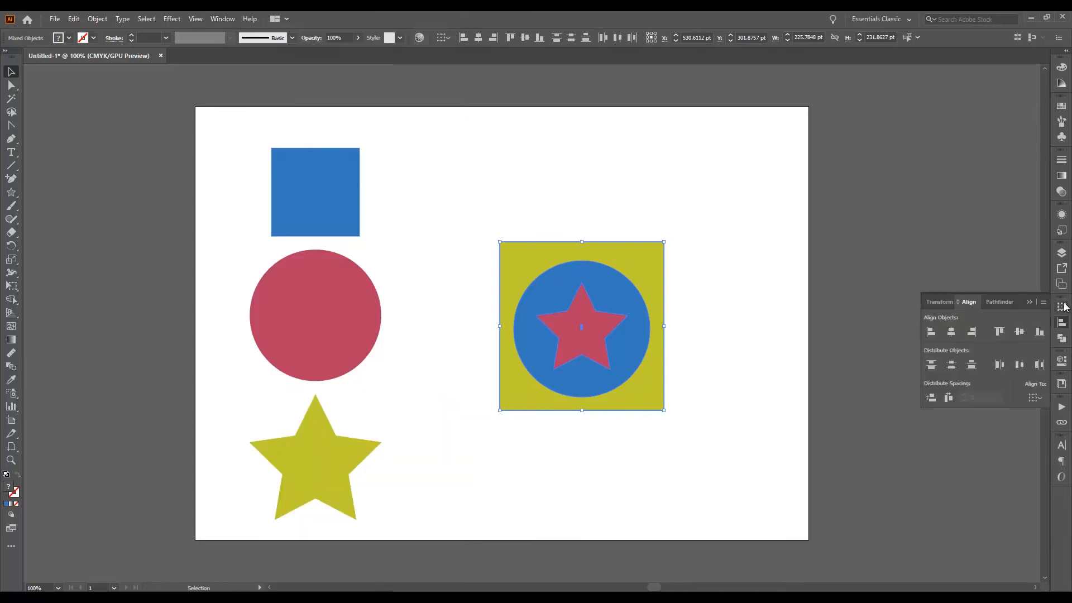
left_click(1063, 307)
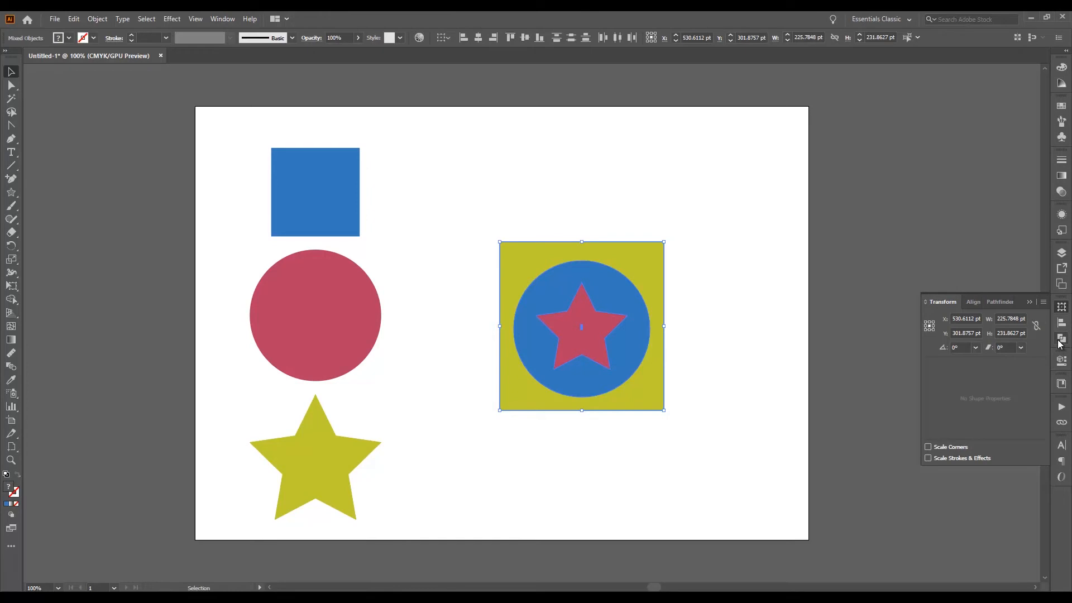
left_click(1062, 340)
left_click(1063, 325)
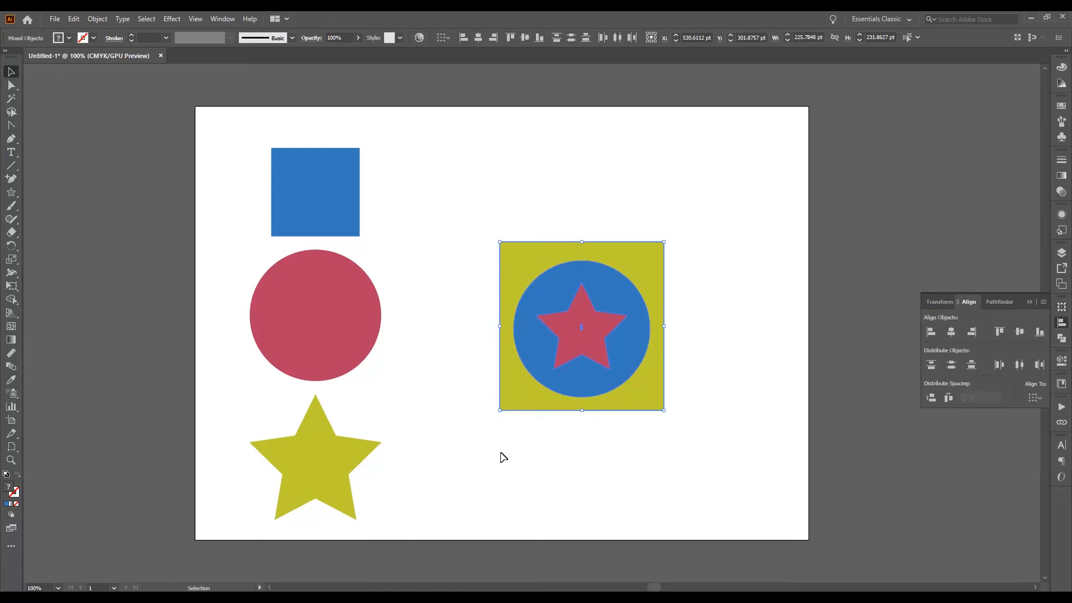
left_click(527, 468)
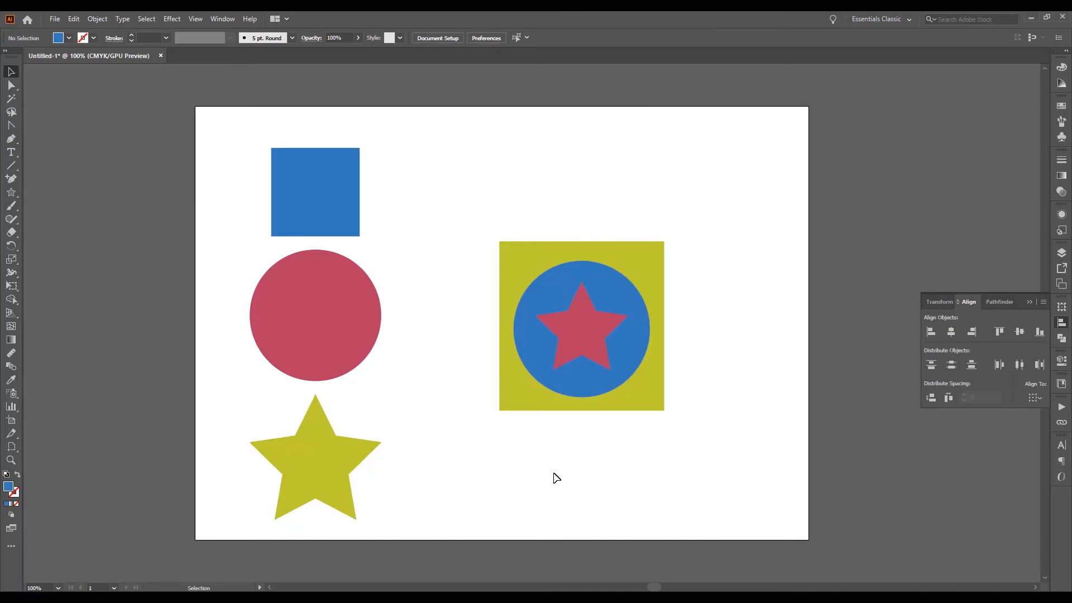
Move the overlapping trio to the artboard's upper-right area and the column of three separate shapes to about X 298 pt, Y 287 pt
left_click_drag(451, 275, 631, 296)
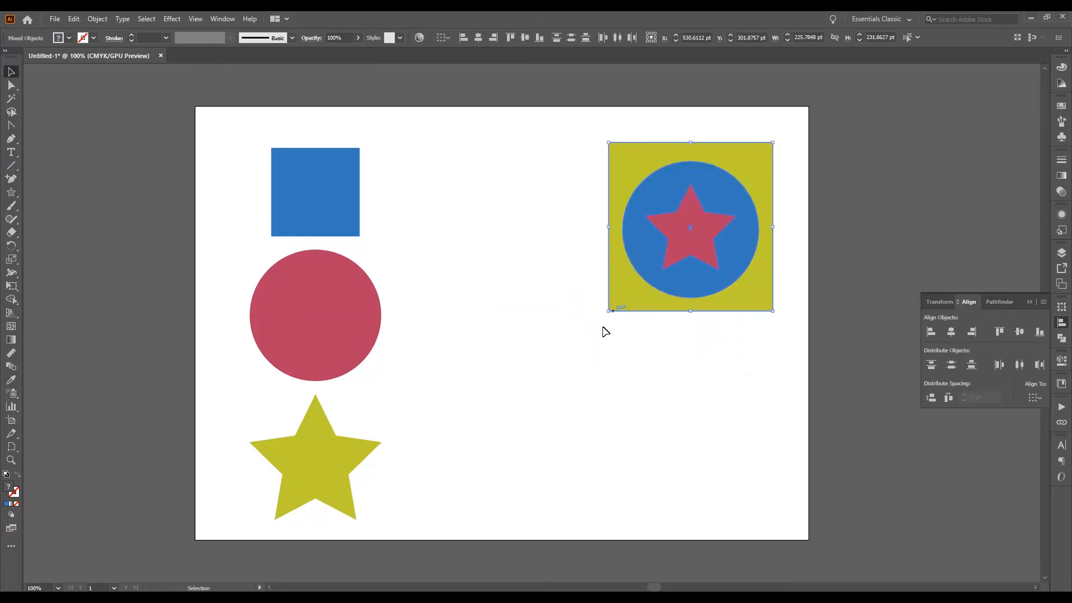
left_click(569, 325)
left_click_drag(240, 207, 427, 428)
left_click(548, 402)
left_click_drag(499, 189, 420, 442)
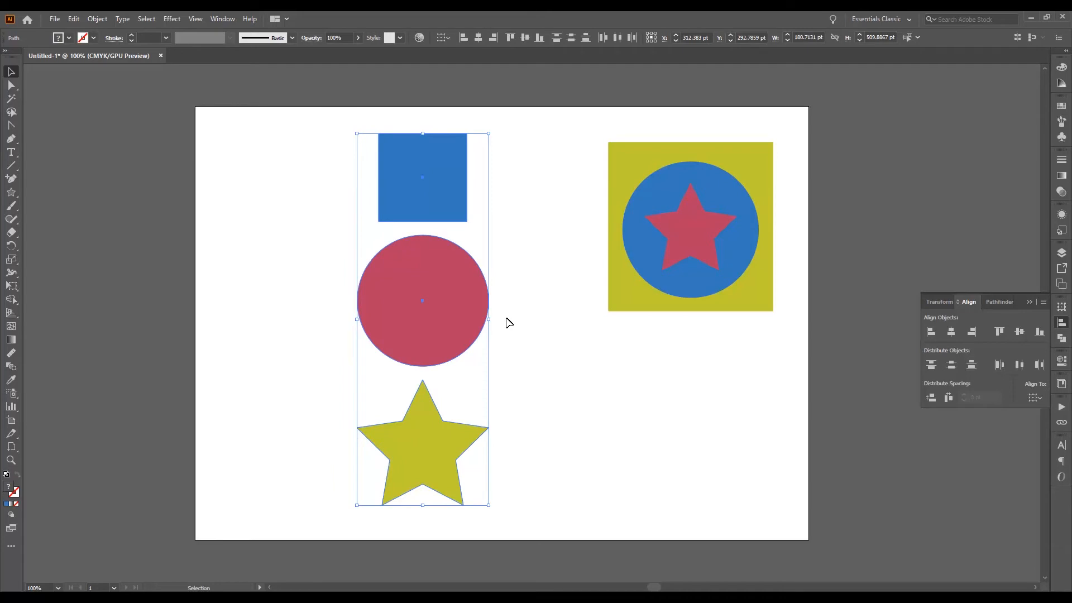
mouse_move(457, 325)
left_mouse_down()
mouse_move(442, 346)
mouse_move(438, 329)
left_mouse_up()
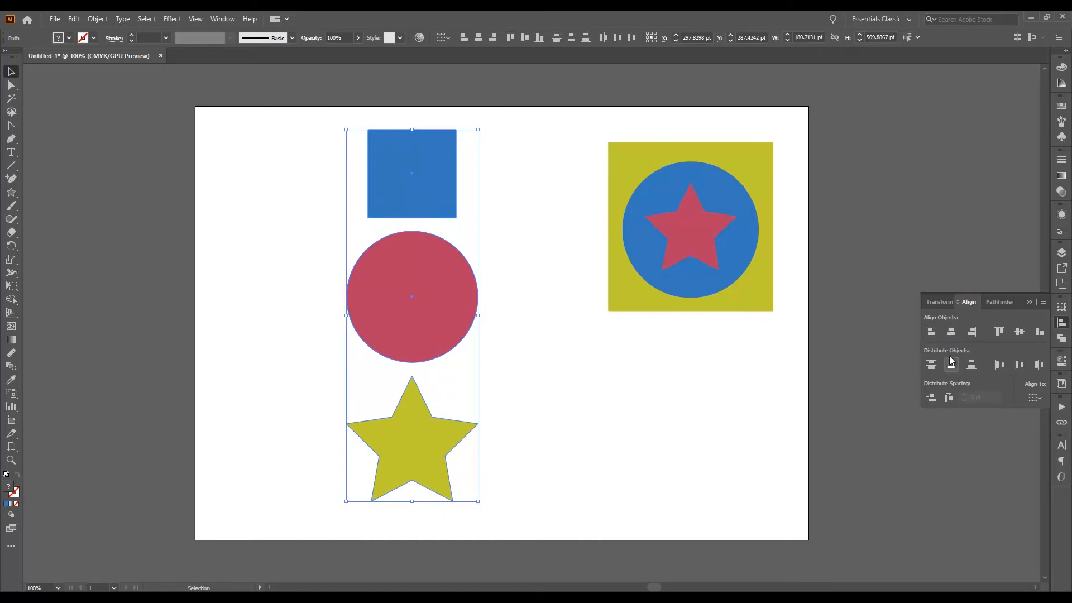
Shift the red circle, yellow star and blue square of the column sideways so they are out of line
left_click(511, 364)
left_click(428, 324)
left_click_drag(428, 324, 490, 324)
left_click_drag(445, 410, 375, 413)
left_click_drag(390, 201, 322, 193)
left_click(431, 205)
Select the column's square, circle and star, align their horizontal centers, and switch them to left-edge alignment
left_click_drag(239, 184, 591, 467)
left_click(951, 332)
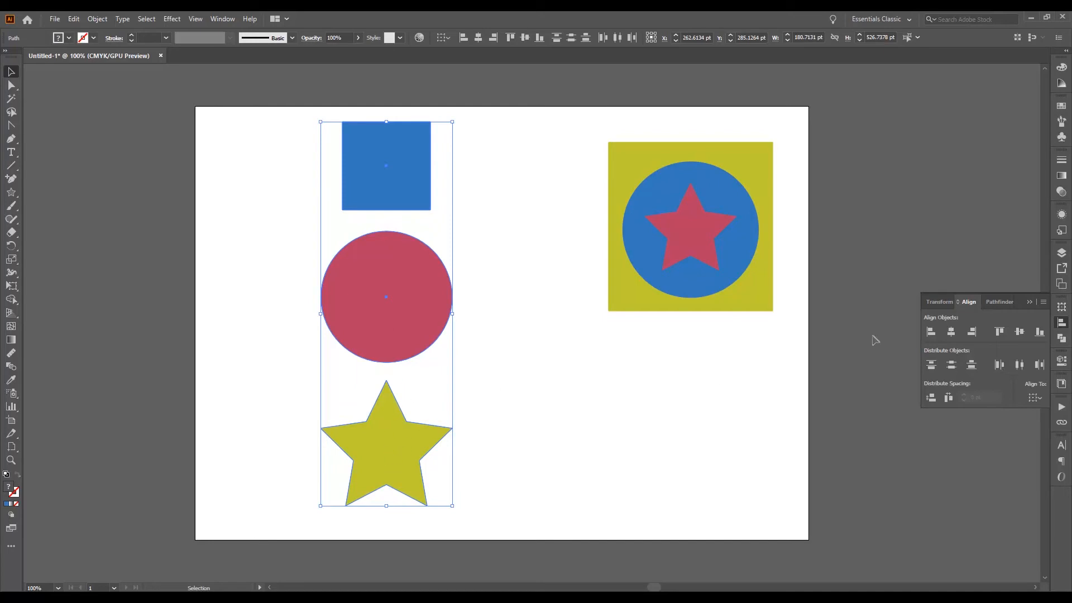
left_click(932, 334)
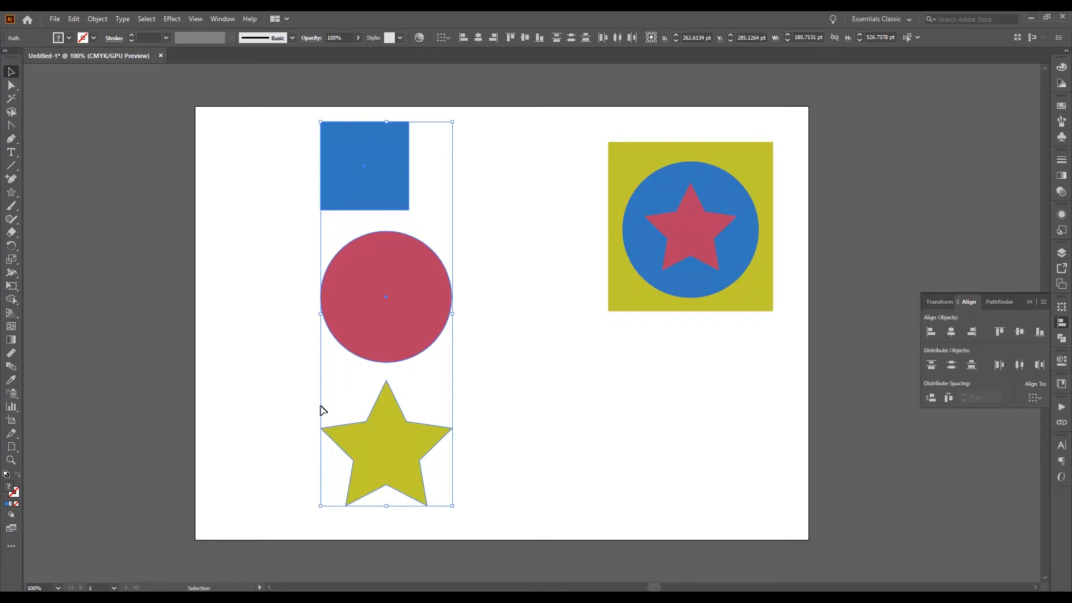
left_click(283, 278)
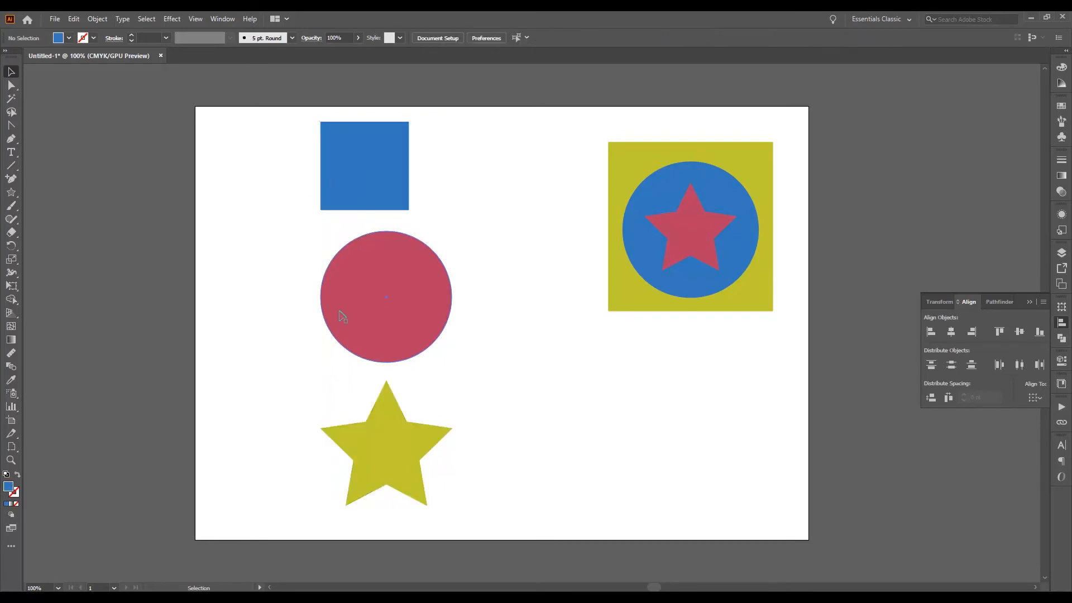
Move the three-shape column toward the artboard's left edge, and move the blue square alone to about X 387 pt, Y 88 pt
left_click_drag(292, 208, 385, 425)
left_click_drag(435, 343, 343, 333)
left_click(405, 280)
left_click(357, 287)
left_click_drag(291, 181, 491, 202)
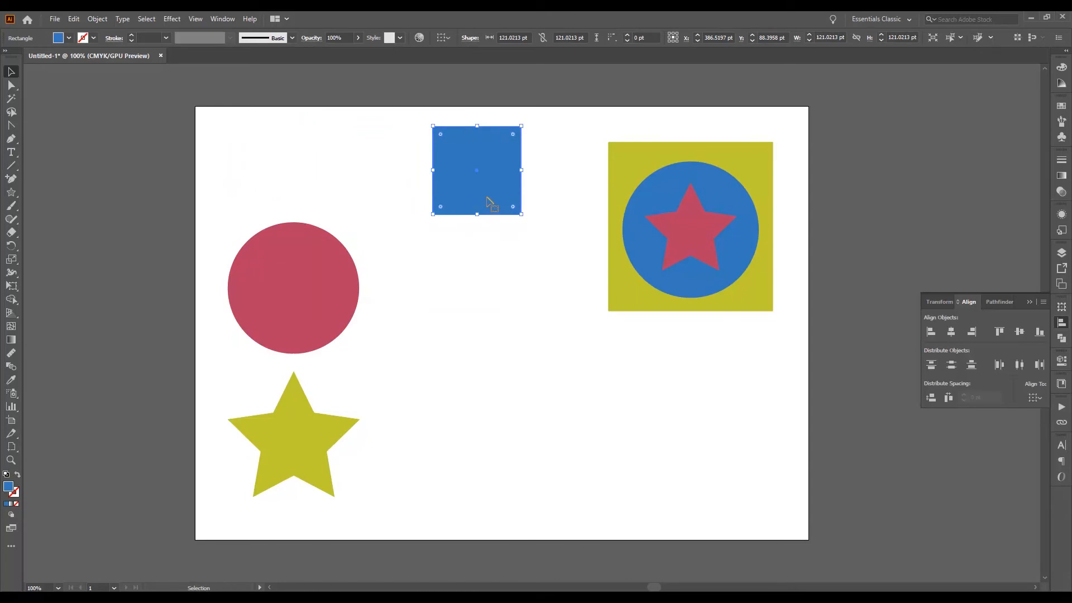
Try duplicating the blue square to a freehand position below it, and delete the copy
left_click(491, 202, "shift")
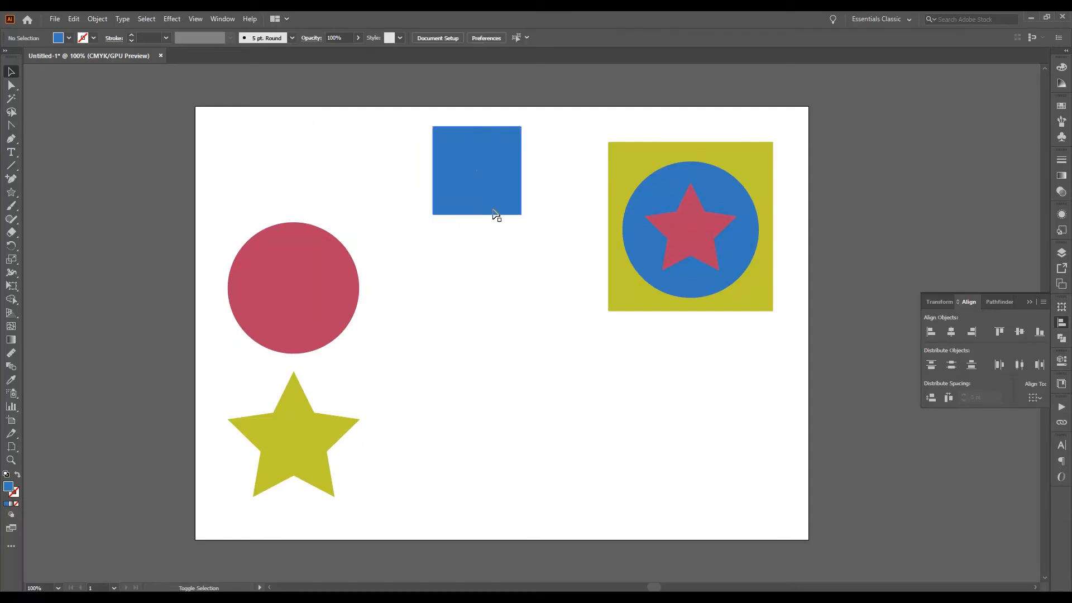
left_click_drag(492, 211, 474, 313)
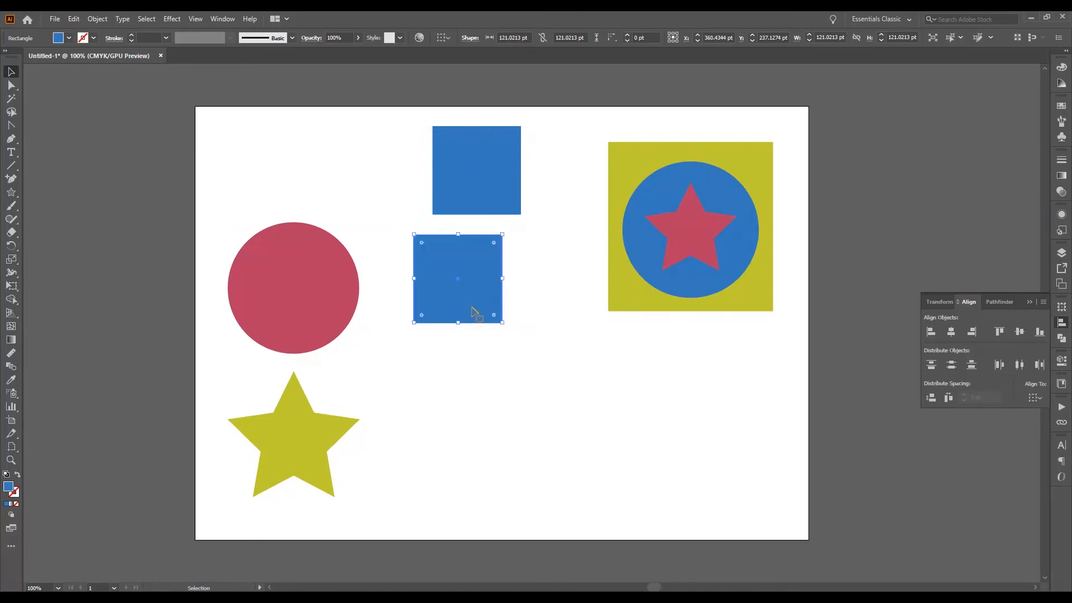
key("Delete")
Duplicate the blue square straight down three times to form a vertical column of four squares
left_click(495, 213)
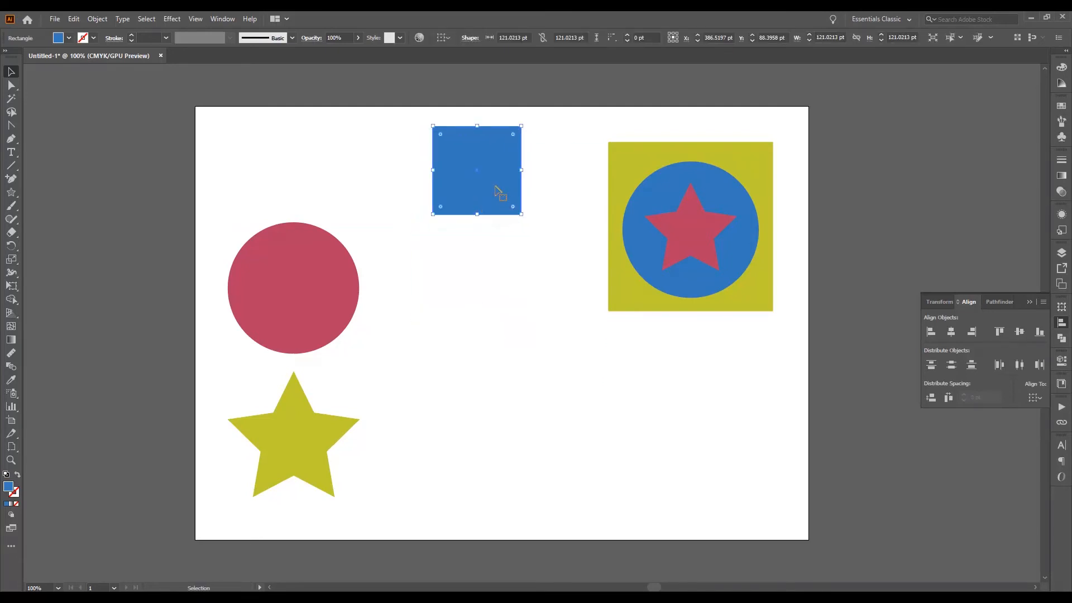
left_click_drag(498, 192, 490, 213)
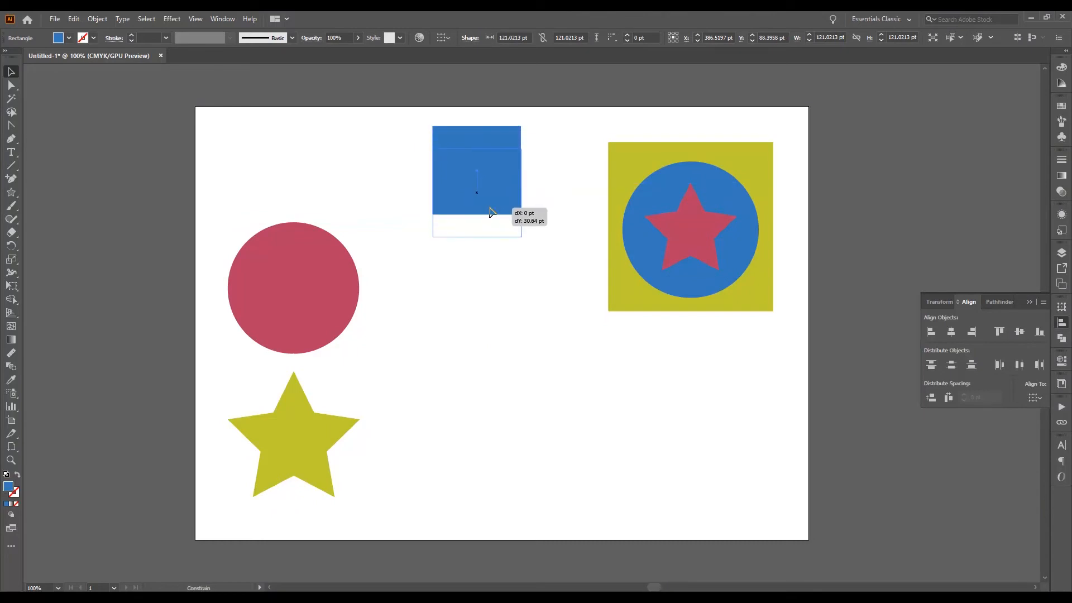
key("alt")
left_click_drag(490, 211, 503, 488)
left_click(491, 310, "shift")
left_click(495, 314)
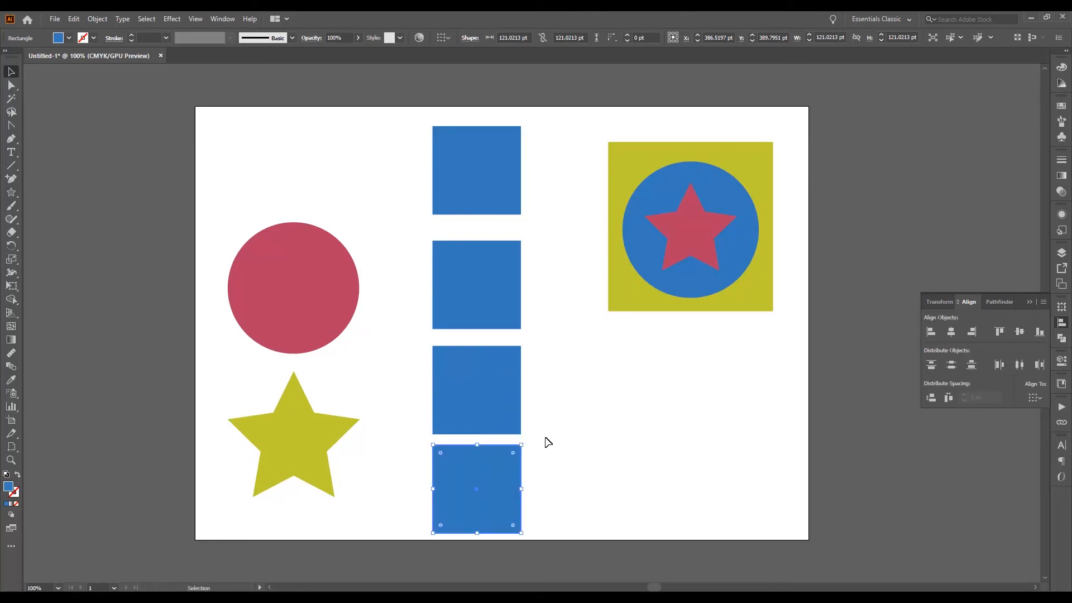
Offset the three lower blue squares sideways out of line, and delete the separate red circle and yellow star
left_click_drag(493, 285, 525, 270)
left_click_drag(510, 383, 463, 360)
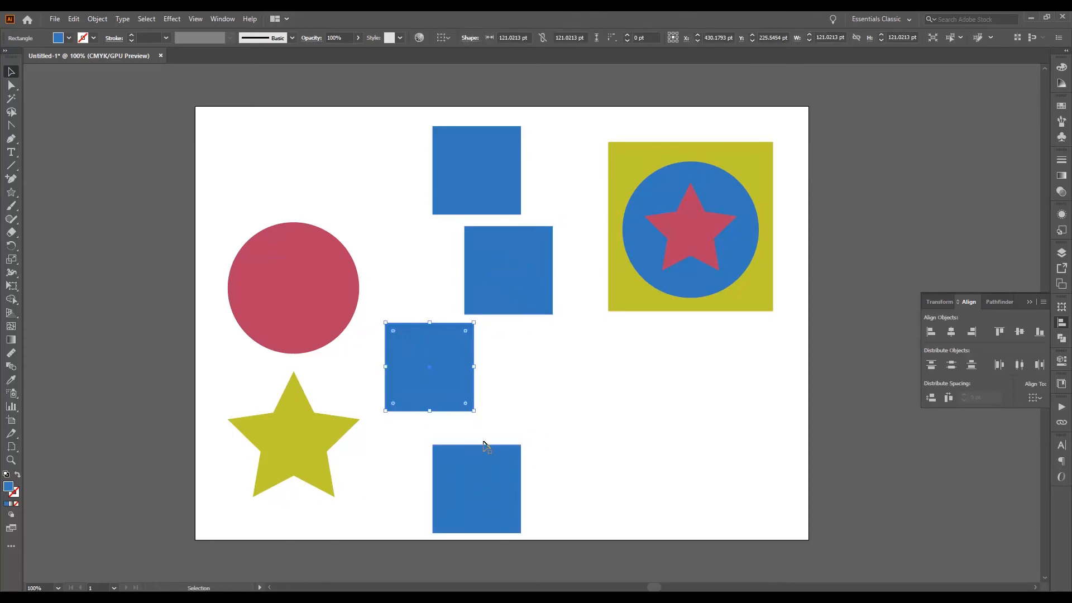
left_click_drag(448, 445, 477, 434)
left_click_drag(349, 237, 282, 472)
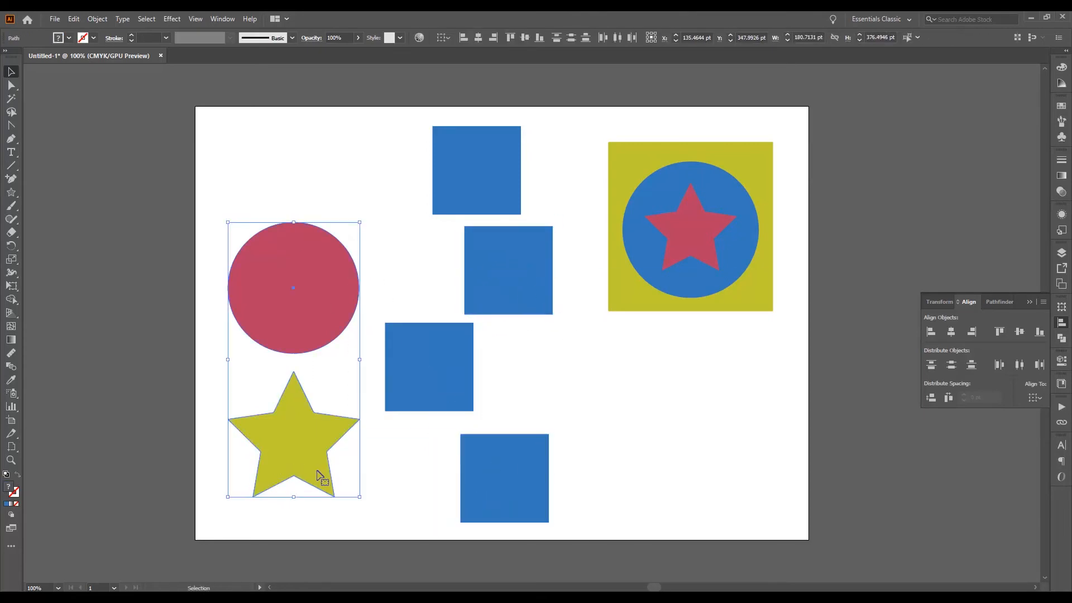
key("Delete")
Move the four blue squares together toward the left side of the artboard and align their horizontal centers
left_click_drag(356, 182, 520, 452)
left_click_drag(505, 272, 385, 265)
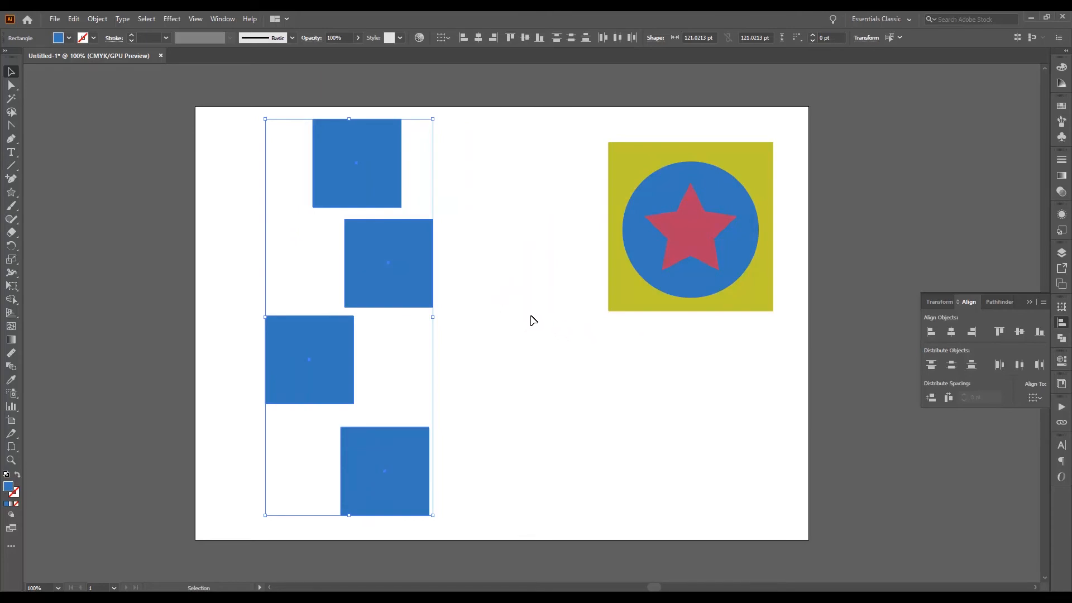
left_click(951, 332)
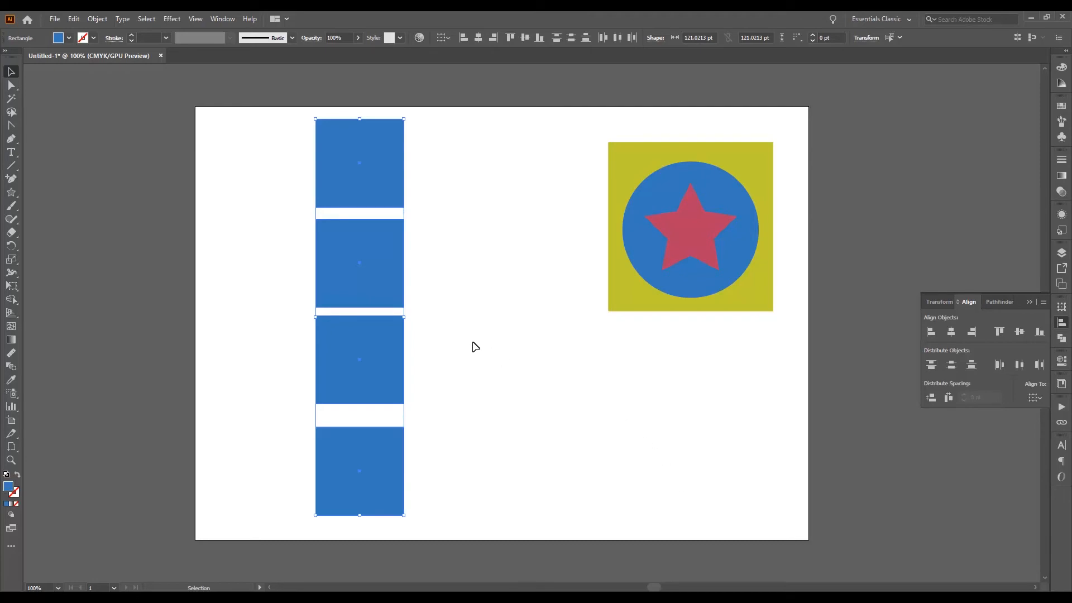
Widen the third square far to the right, the second to the left, and the first slightly to the right
left_click(413, 359)
left_click(399, 361)
left_click_drag(404, 360, 519, 369)
left_click(357, 265)
left_click_drag(316, 263, 278, 262)
left_click(371, 179)
left_click_drag(405, 162, 419, 165)
left_click(378, 488)
Select the four blue rectangles, align their horizontal centers, and switch them to left-edge alignment
left_click_drag(252, 165, 436, 468)
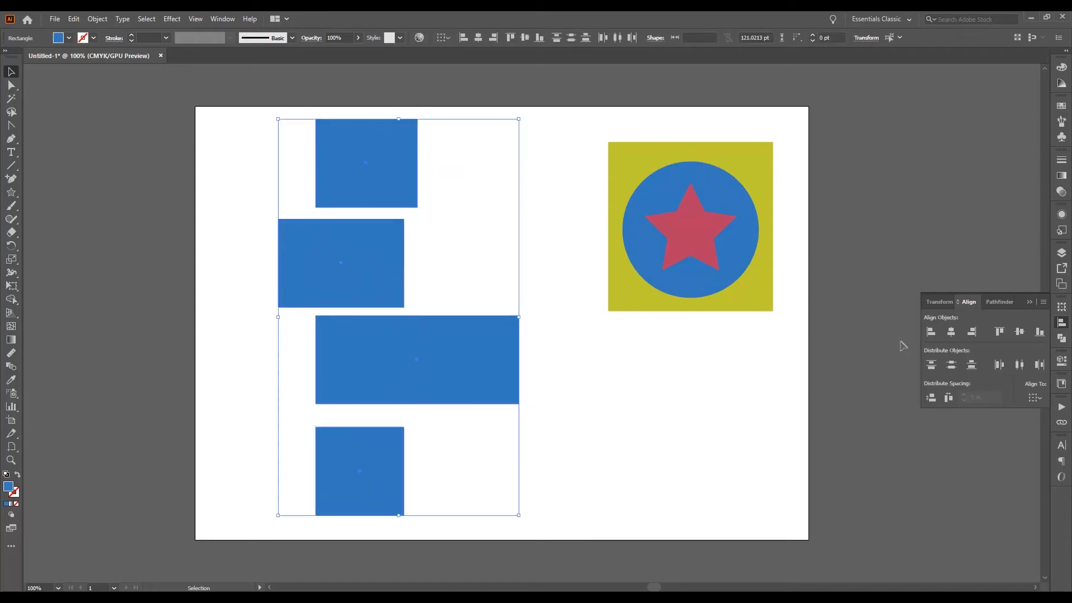
left_click(951, 332)
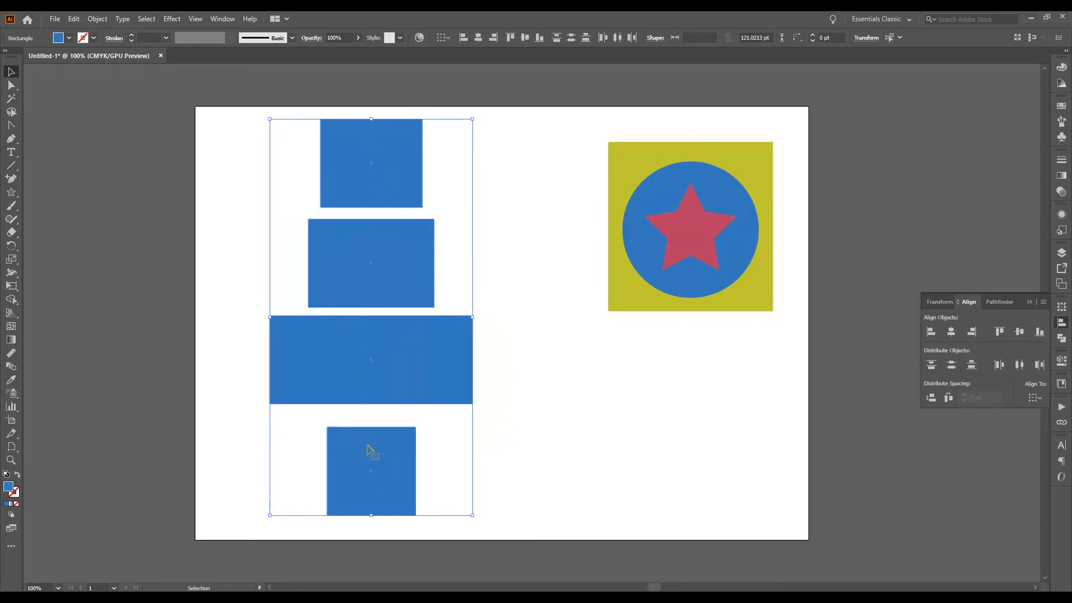
left_click(931, 333)
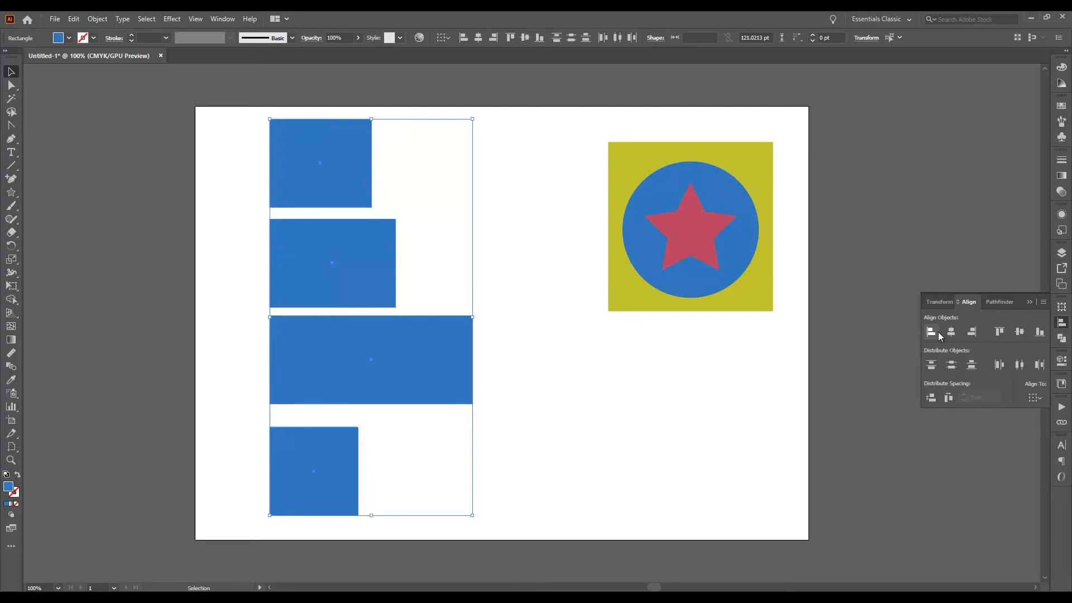
Align the right edges of the four blue rectangles, and try a top-edge alignment that is undone
left_click(969, 336)
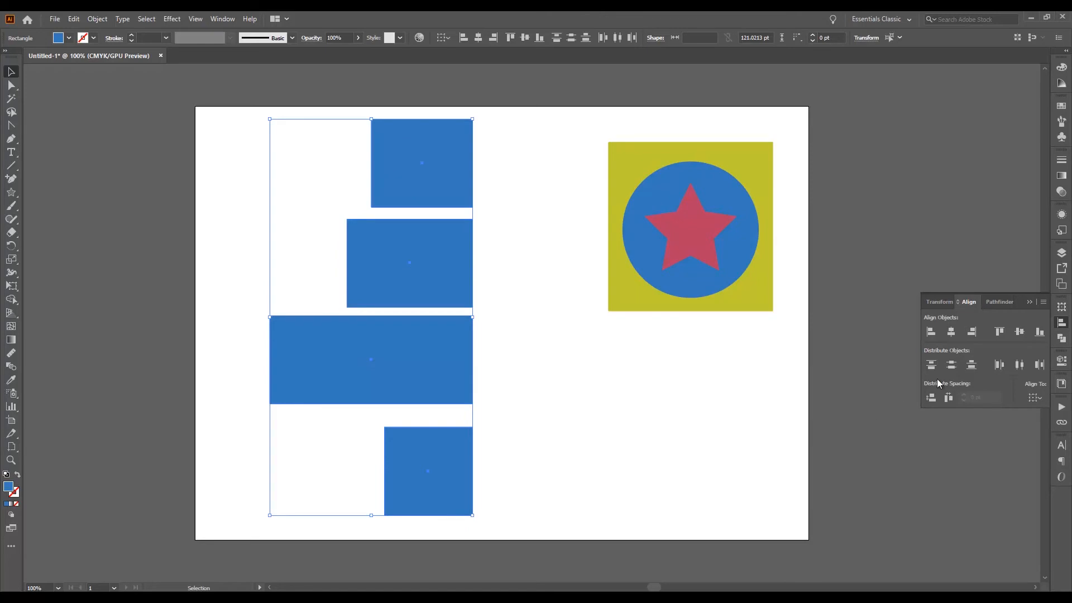
left_click(1001, 333)
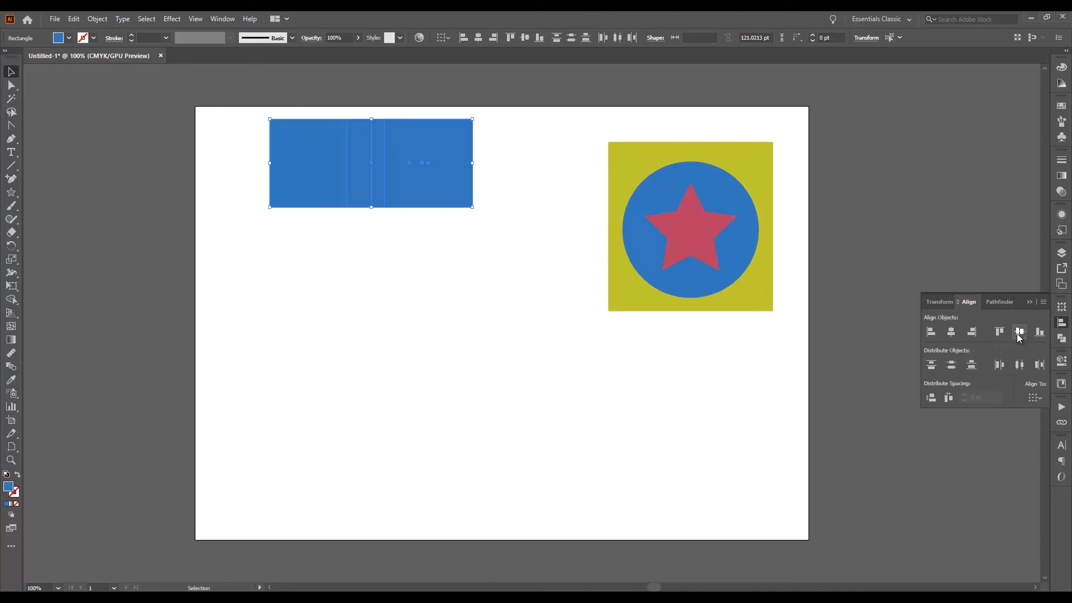
key("ctrl+z")
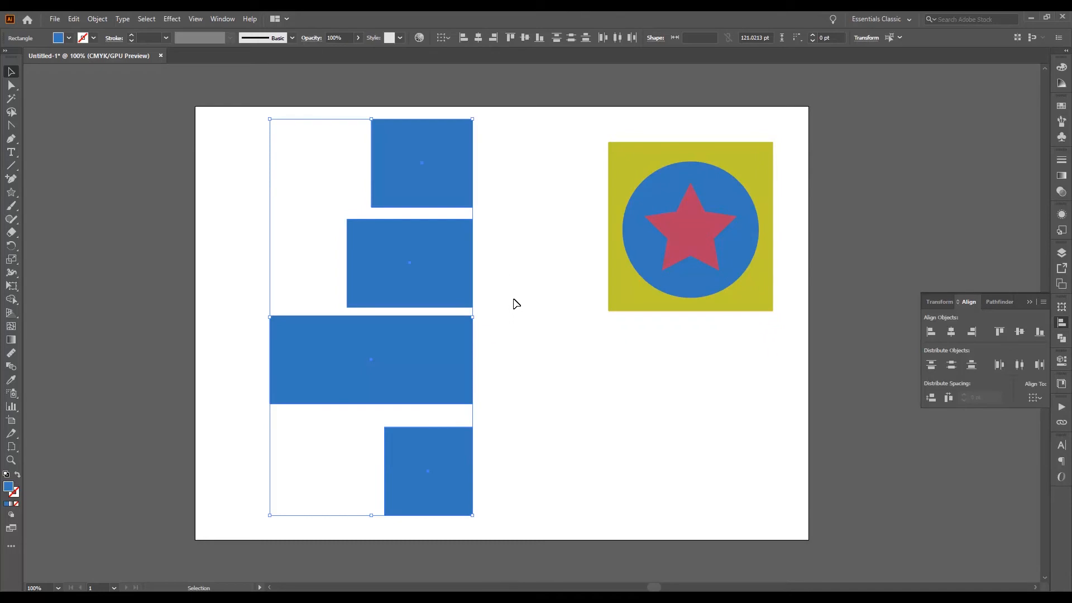
Recolor the second blue rectangle with the yellow-green sampled from the star artwork's background square using the Eyedropper
left_click(514, 286)
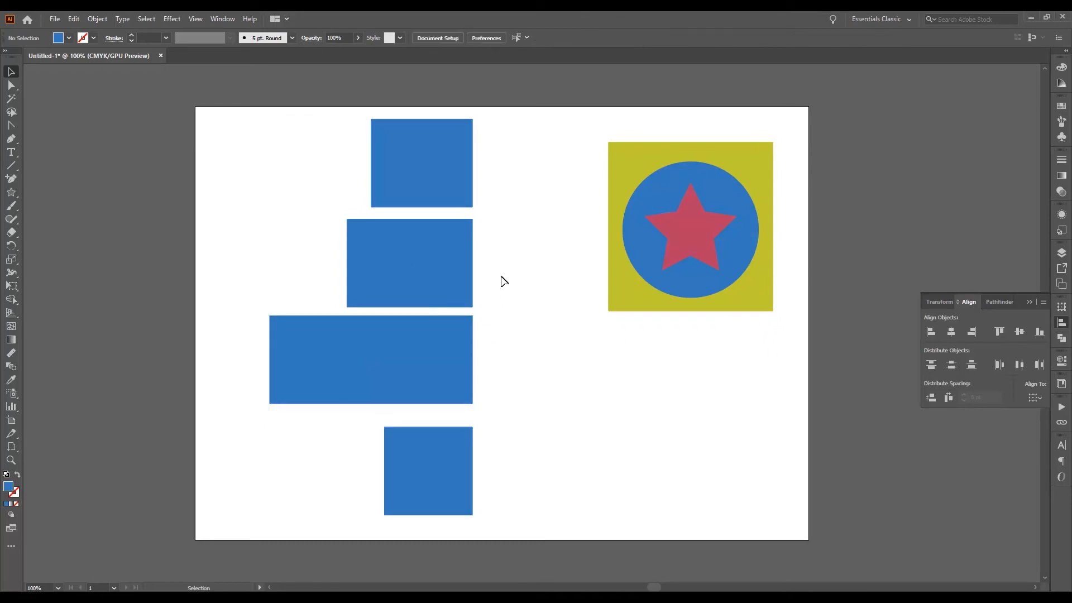
left_click(448, 267)
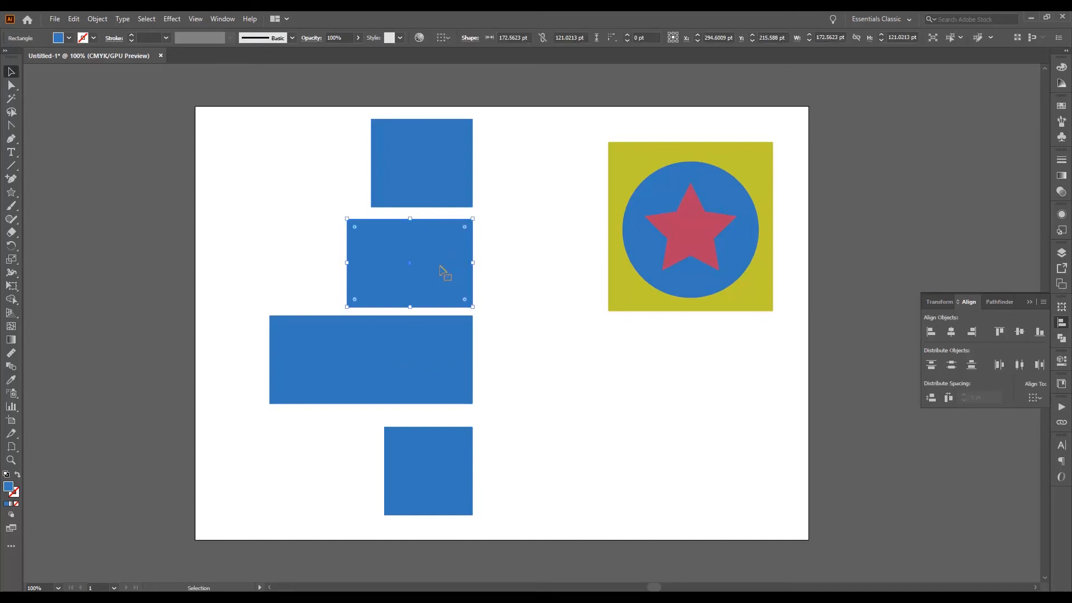
left_click(11, 380)
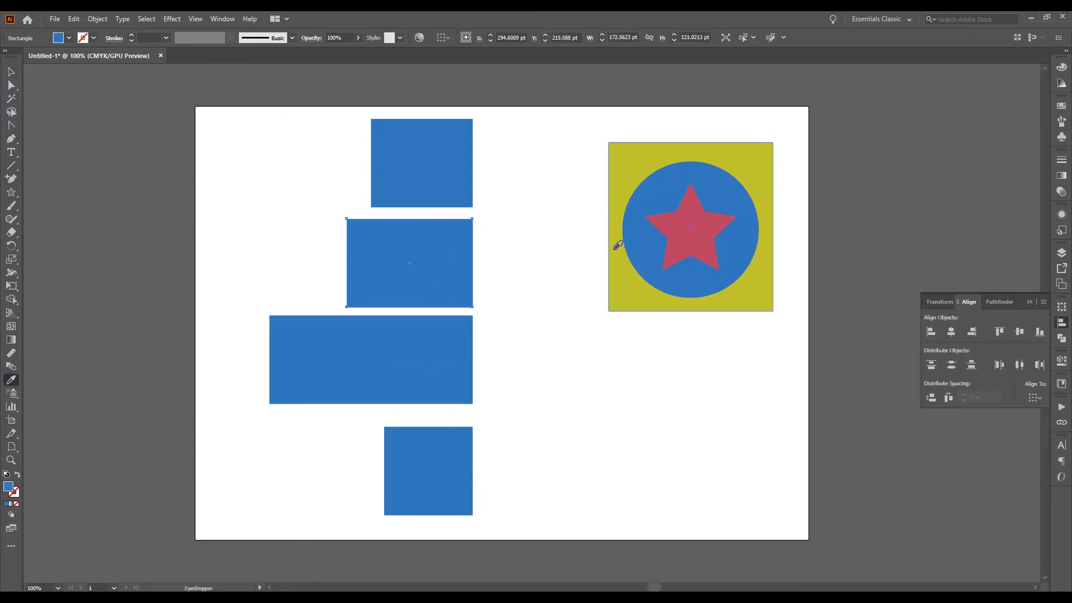
left_click(616, 249)
left_click(11, 72)
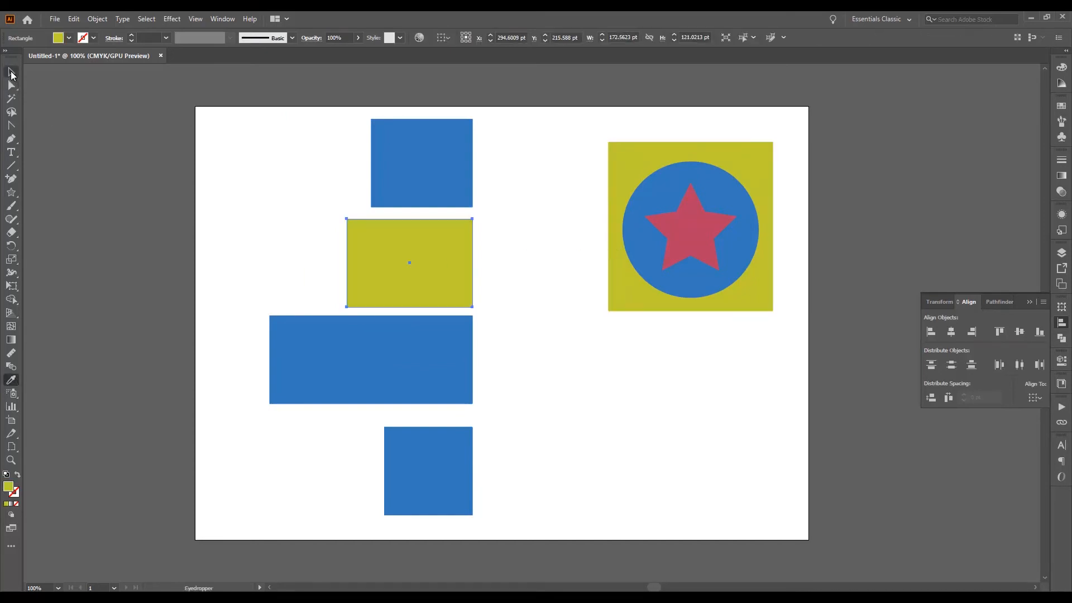
Recolor the topmost blue rectangle with the red sampled from the star
left_click(413, 175)
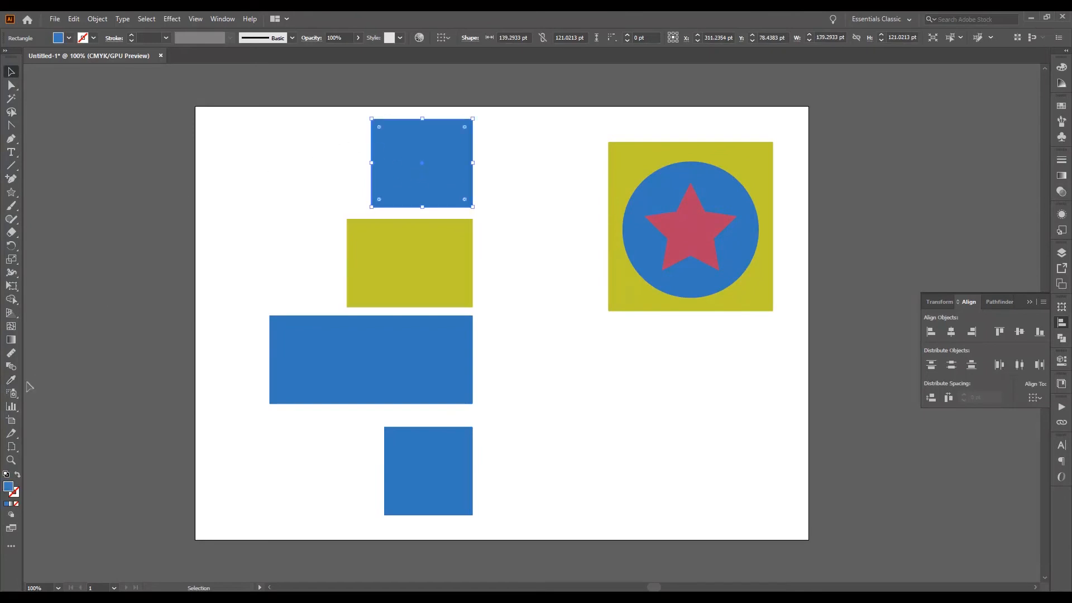
left_click(12, 380)
left_click(673, 254)
left_click(11, 72)
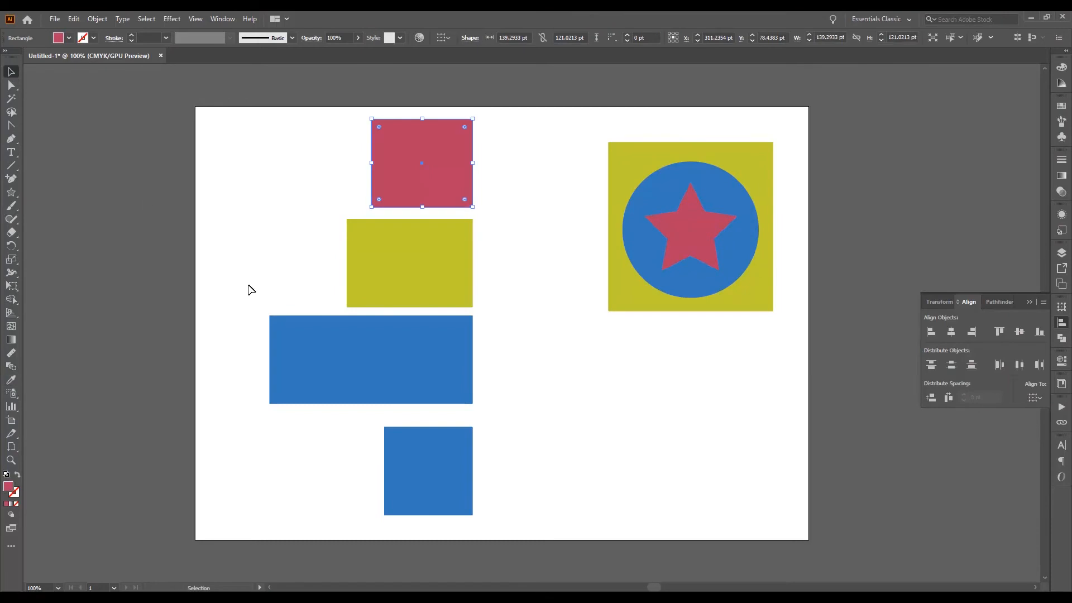
Fill the lowest blue square with a bright orange chosen in the Color Picker
left_click(433, 464)
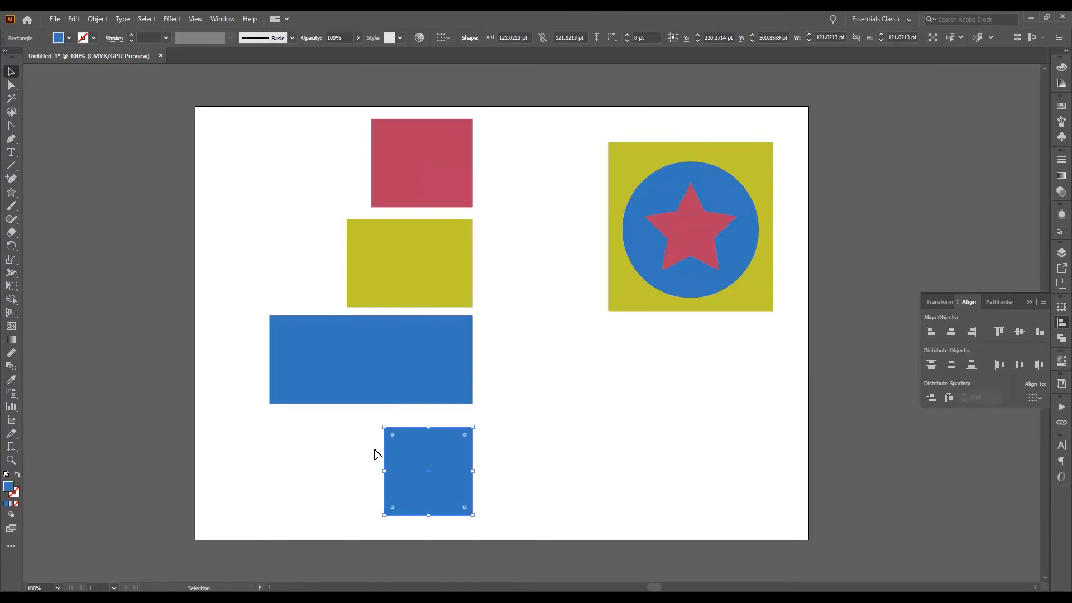
double_click(9, 486)
left_click(550, 368)
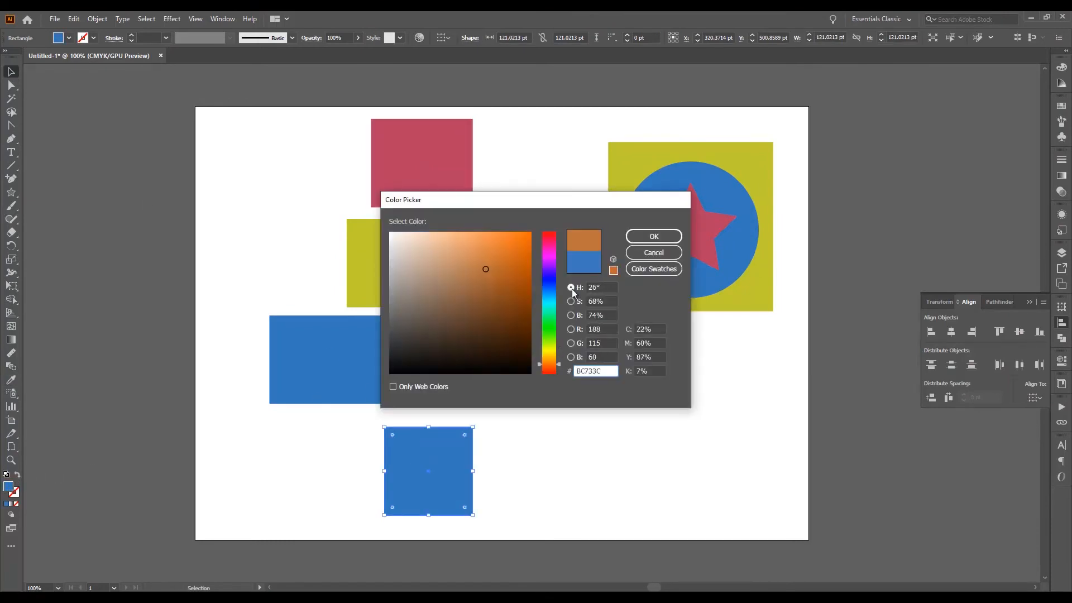
left_click_drag(501, 271, 515, 239)
left_click(648, 237)
left_click(569, 371)
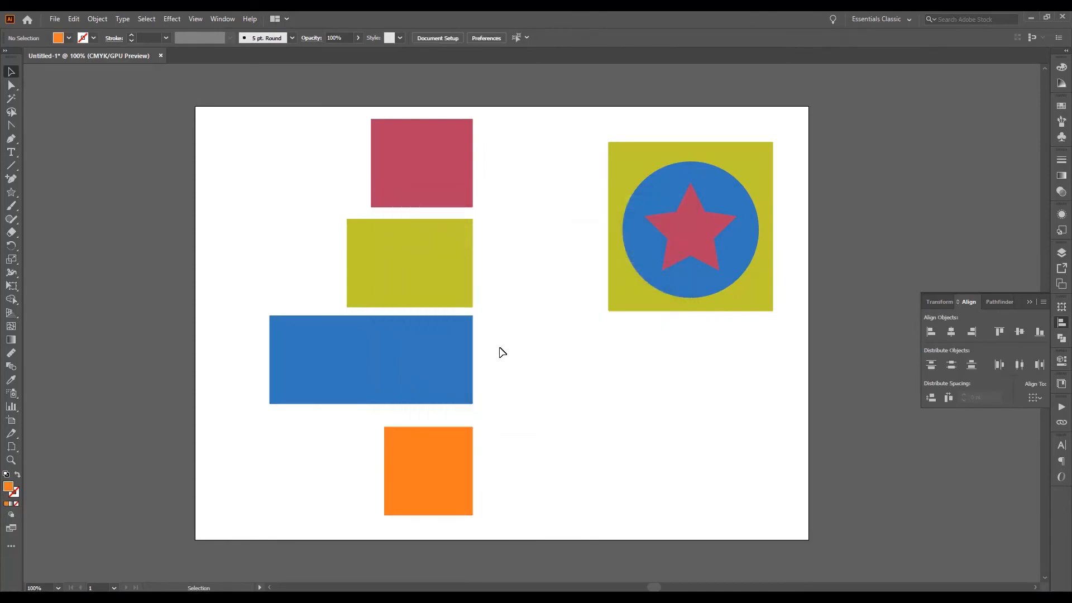
Try aligning the top edges of the four colored rectangles, and undo the alignment
left_click_drag(285, 154, 439, 444)
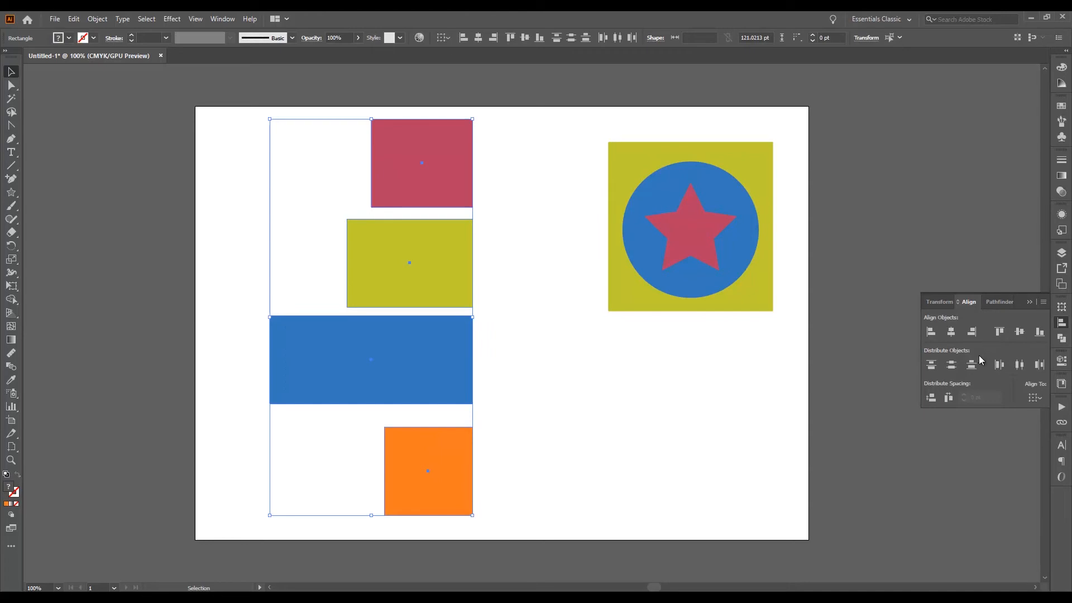
left_click(1000, 334)
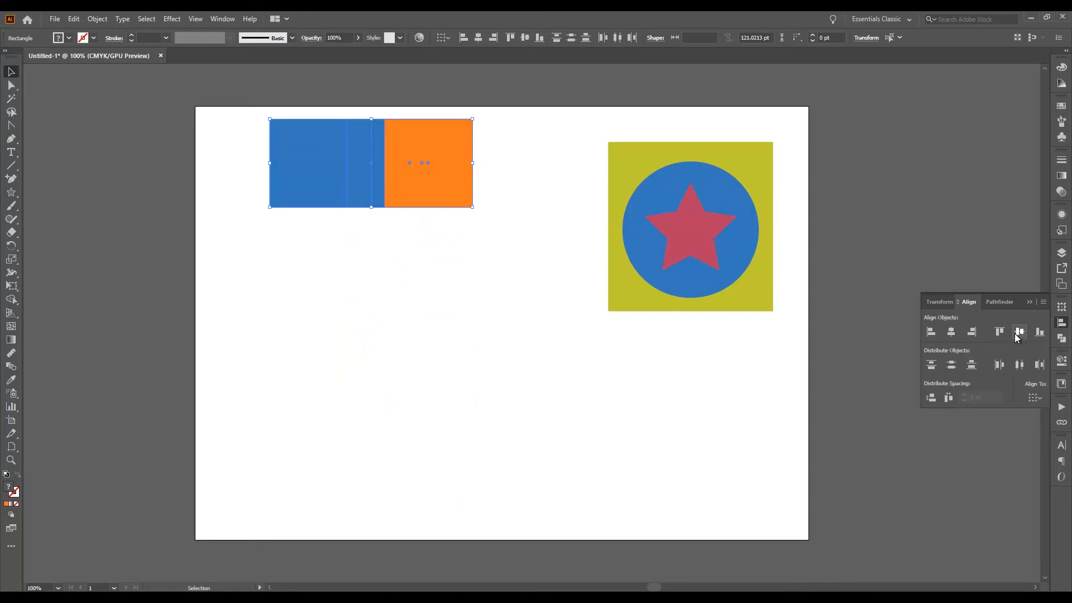
key("ctrl+z")
Stretch the yellow-green rectangle to about 166 pt and the blue to about 185 pt tall, and shorten the orange to about 61 pt and the red slightly
left_click(450, 285)
left_click_drag(410, 307, 411, 340)
left_click(416, 383)
left_click_drag(371, 404, 371, 450)
left_click(422, 458)
left_click_drag(428, 427, 428, 471)
left_click(431, 206)
left_click_drag(423, 207, 423, 185)
Select all four colored rectangles and align their top edges
left_click_drag(509, 165, 472, 484)
left_click(999, 332)
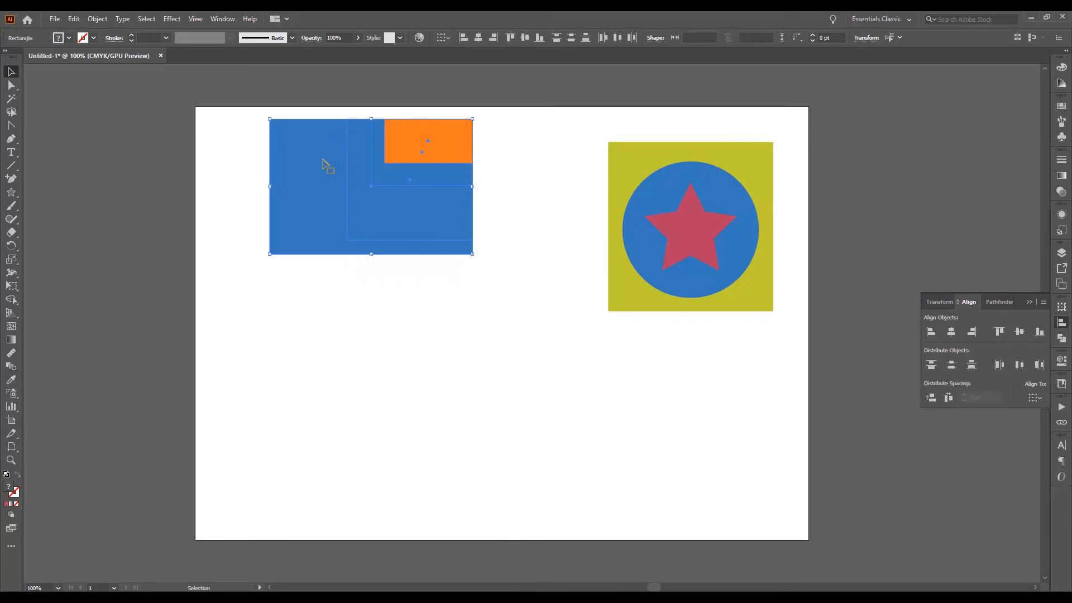
left_click(498, 165)
Send the large blue rectangle to the back of the overlapping stack
left_click(446, 159)
left_click(427, 196)
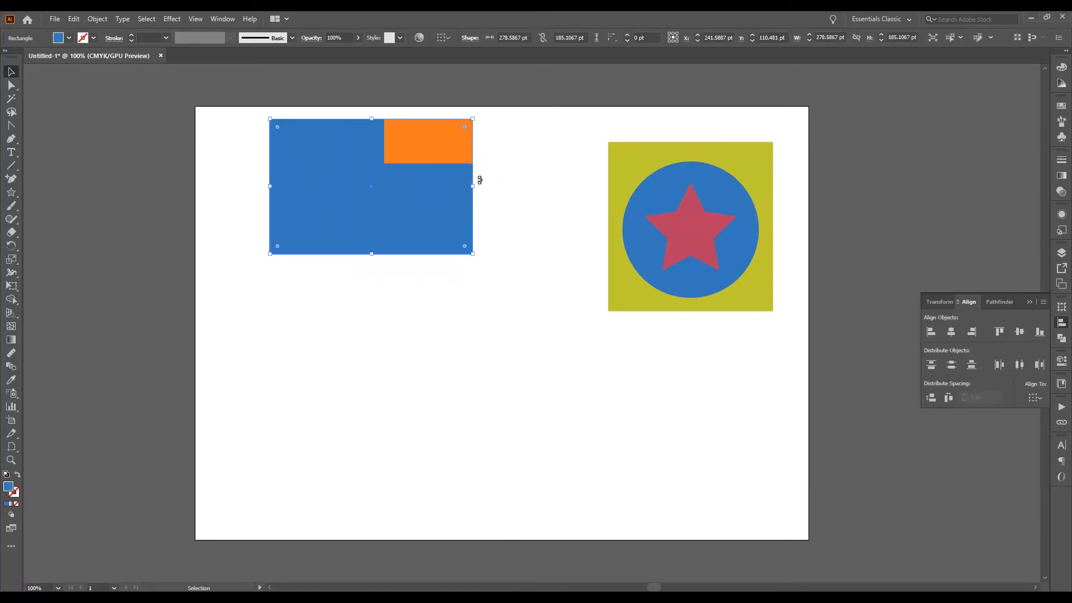
right_click(362, 221)
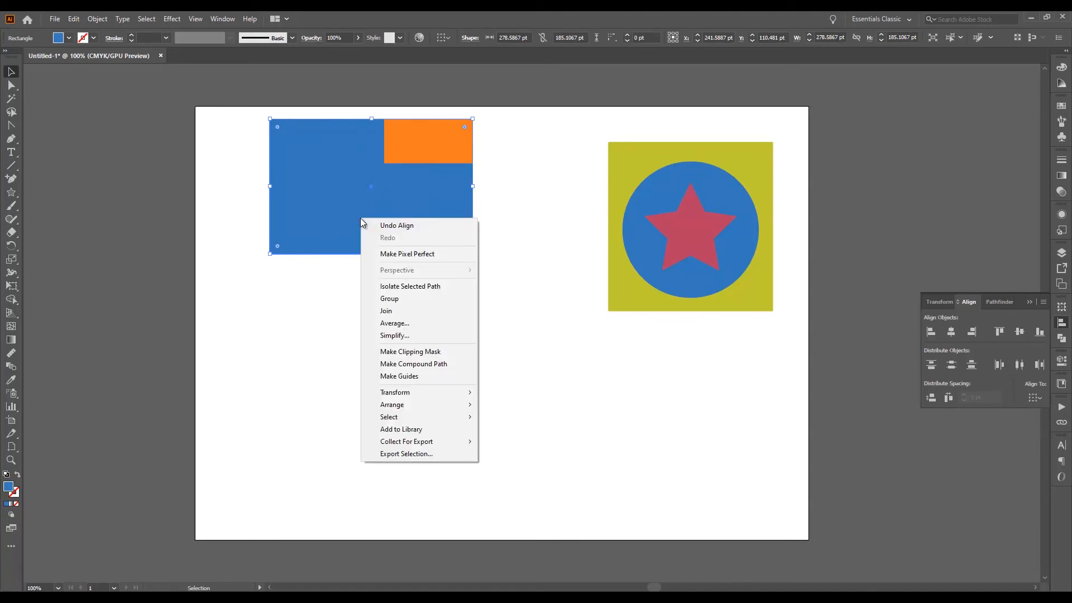
mouse_move(471, 406)
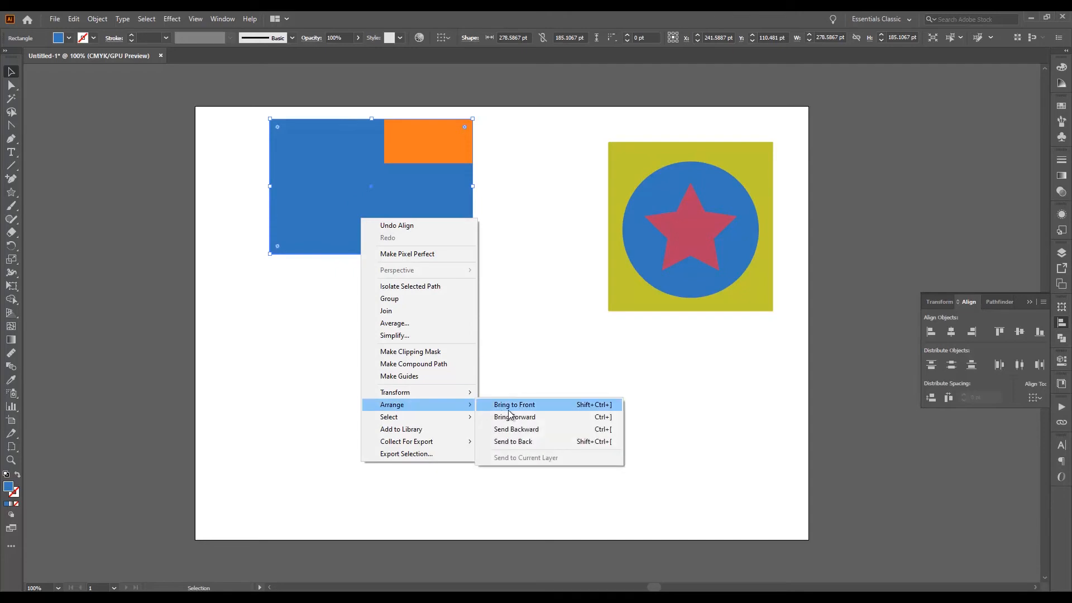
left_click(540, 442)
left_click(520, 342)
Select the overlapping rectangles individually and together to examine how they are stacked
left_click(417, 222)
left_click(337, 188)
left_click(421, 201)
left_click(427, 148)
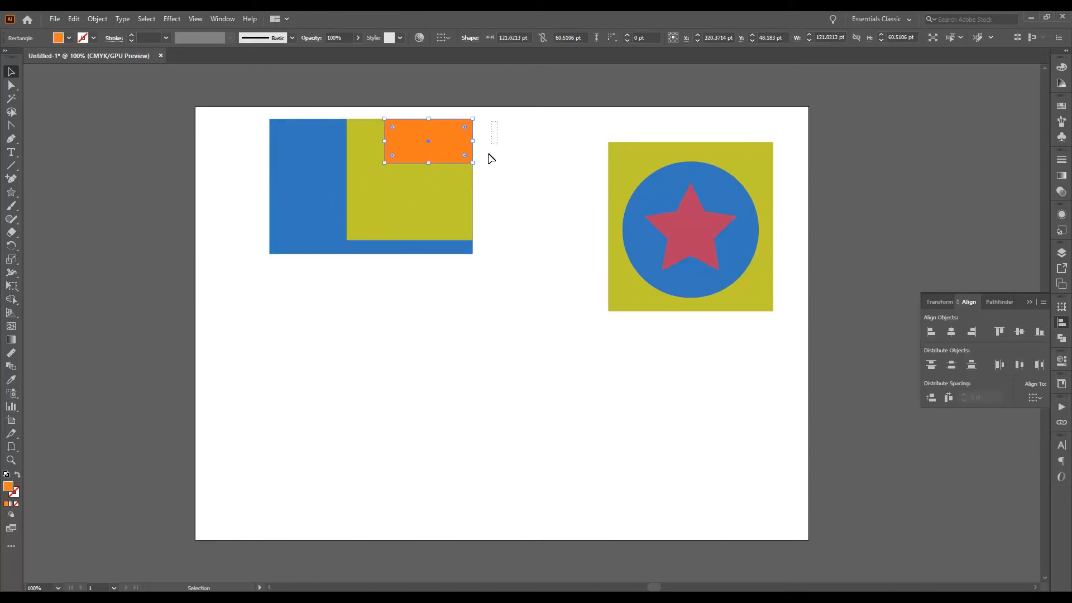
left_click_drag(500, 125, 450, 257)
left_click_drag(492, 110, 413, 292)
left_click(500, 184)
left_click(402, 219)
left_click(437, 249, "shift")
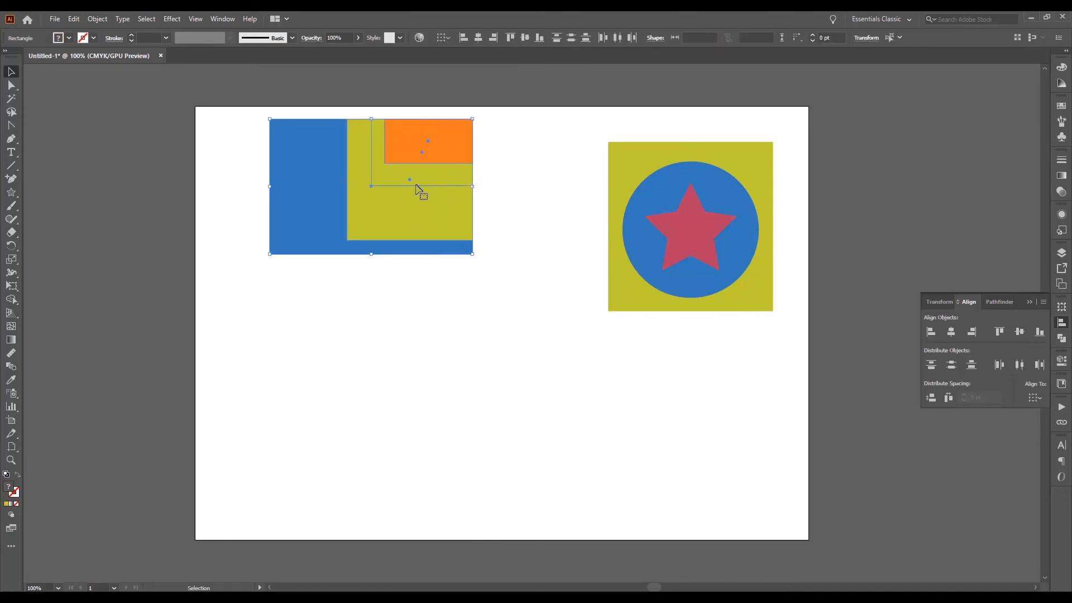
left_click(483, 201)
Send the yellow-green rectangle one level backward, behind the red rectangle
left_click(430, 217)
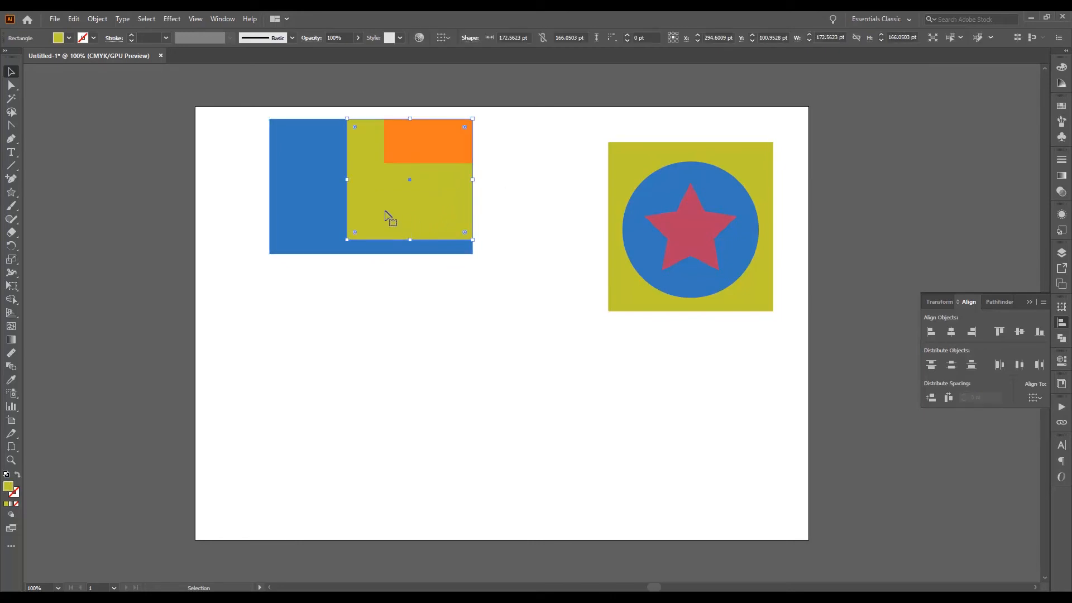
right_click(381, 218)
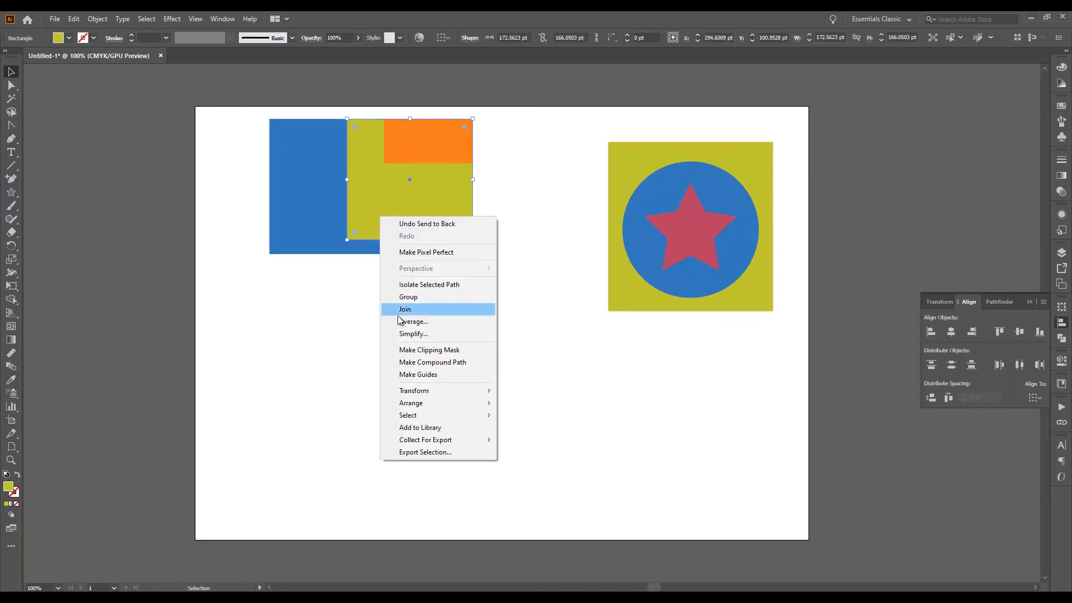
mouse_move(458, 402)
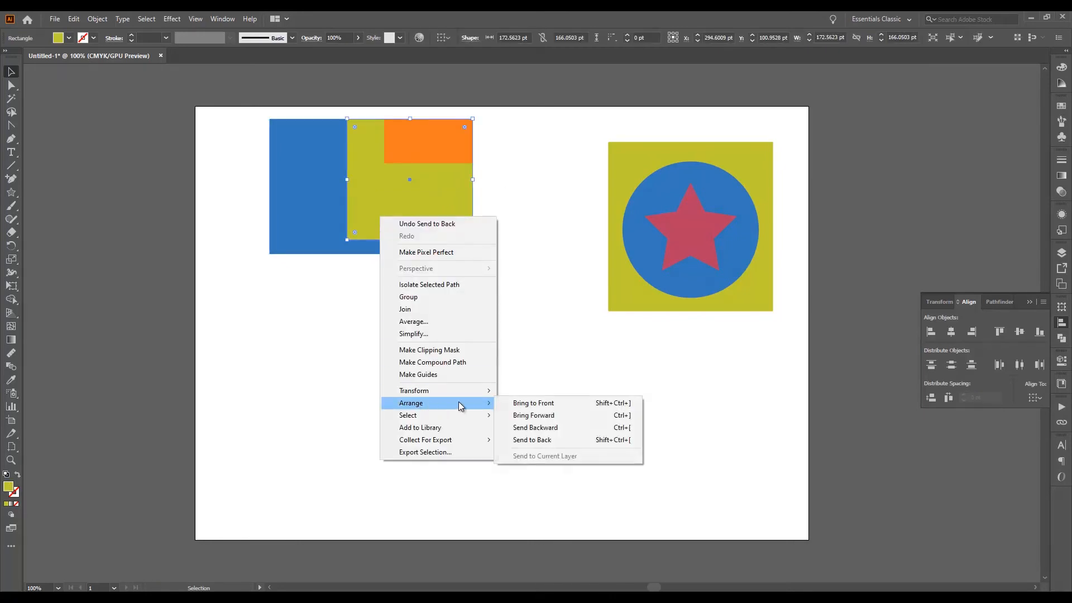
left_click(552, 428)
left_click(546, 287)
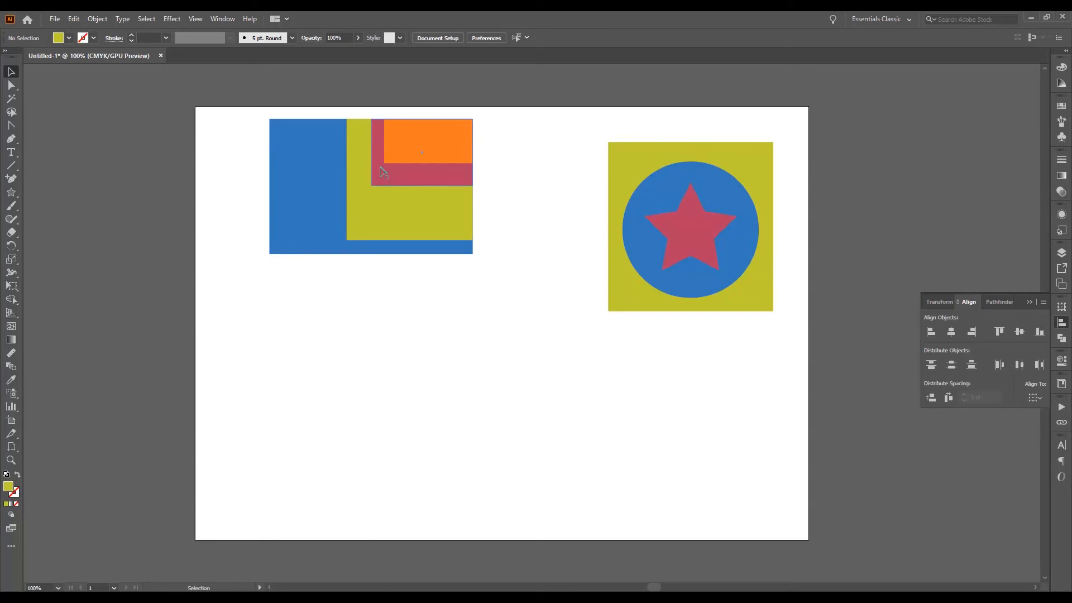
Align the bottom edges of the four stacked rectangles, and enlarge them together toward the middle of the artboard
left_click_drag(500, 130, 430, 290)
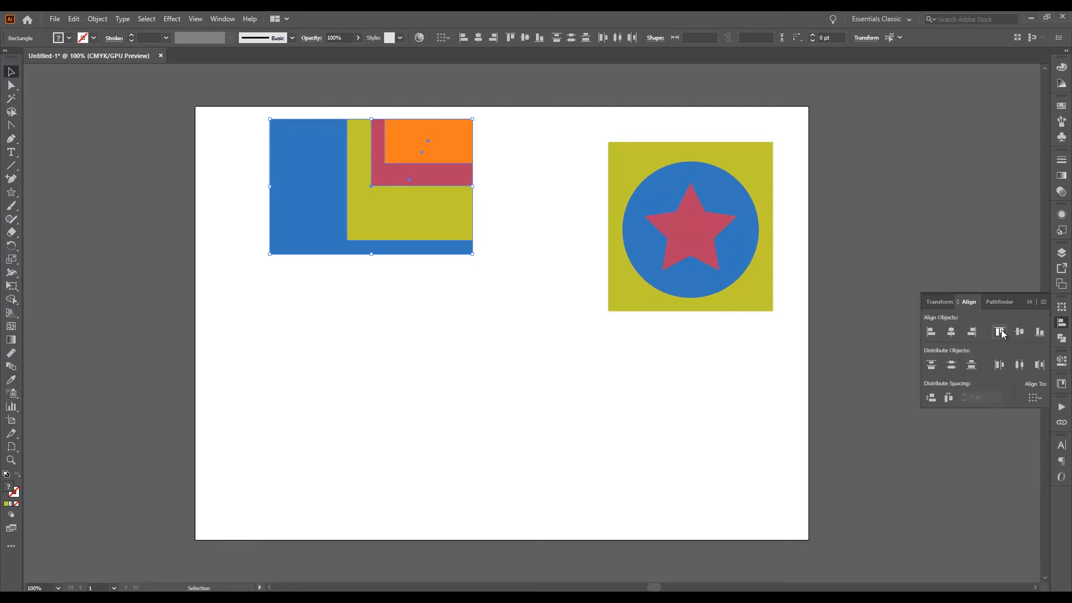
left_click(1041, 334)
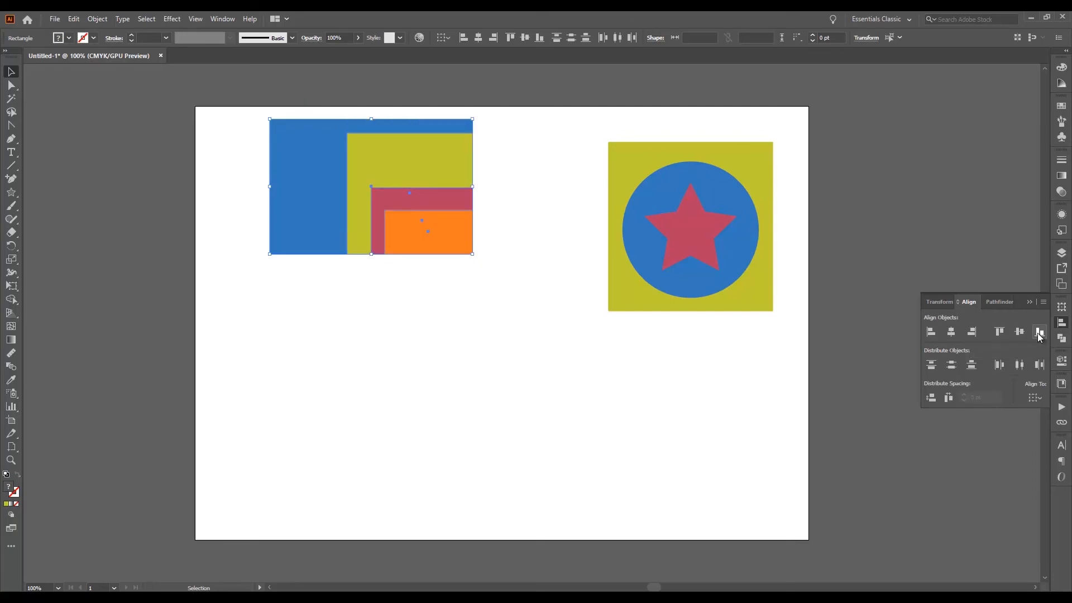
left_click_drag(472, 254, 539, 446)
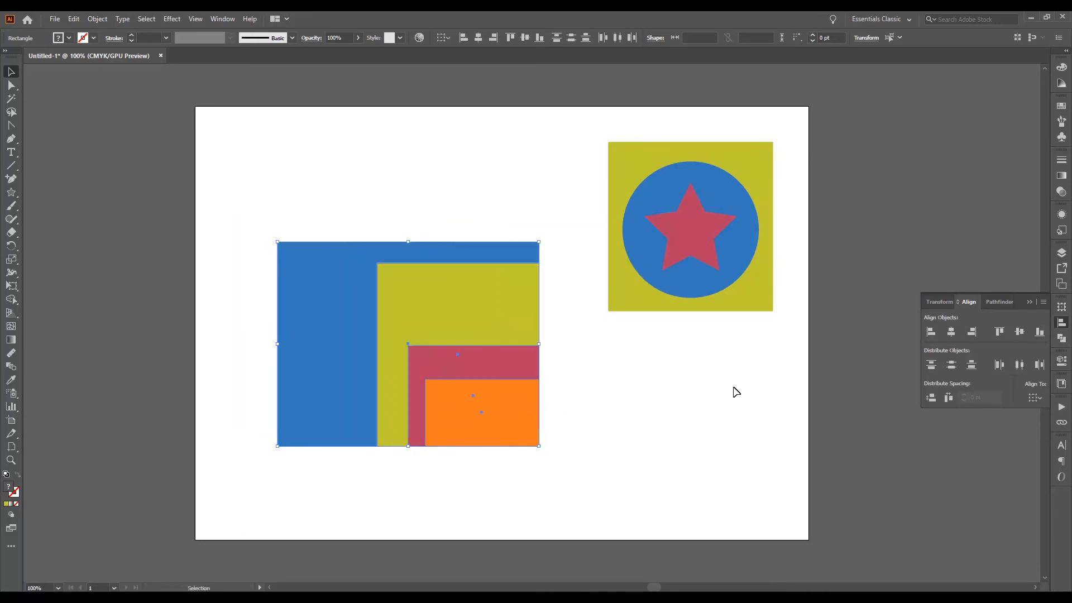
Switch the four rectangles from left-edge to right-edge alignment, and move the stack up near the artboard's top
left_click(932, 333)
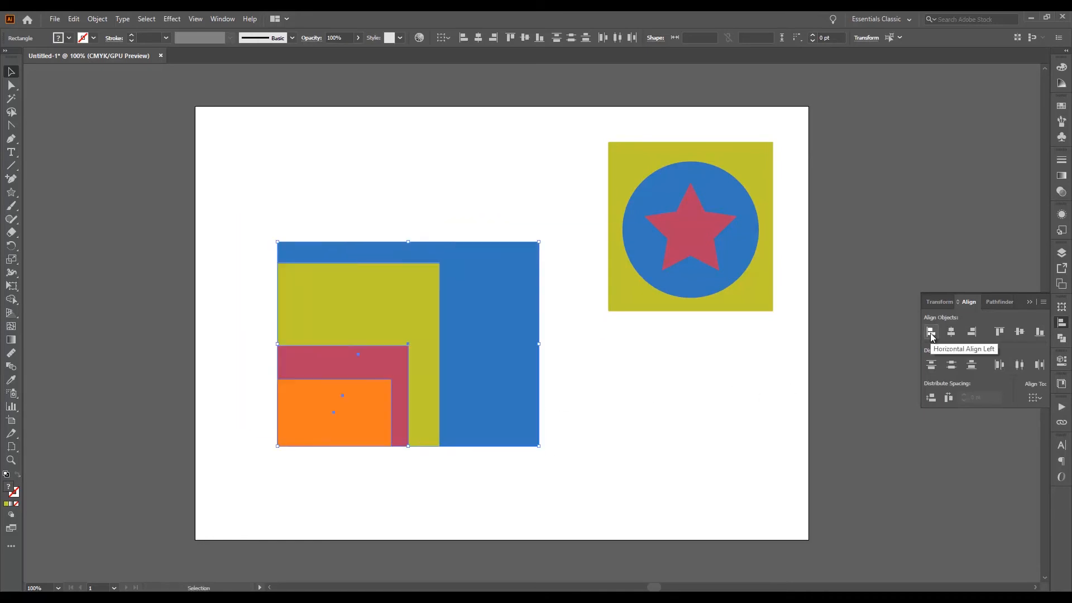
left_click(972, 334)
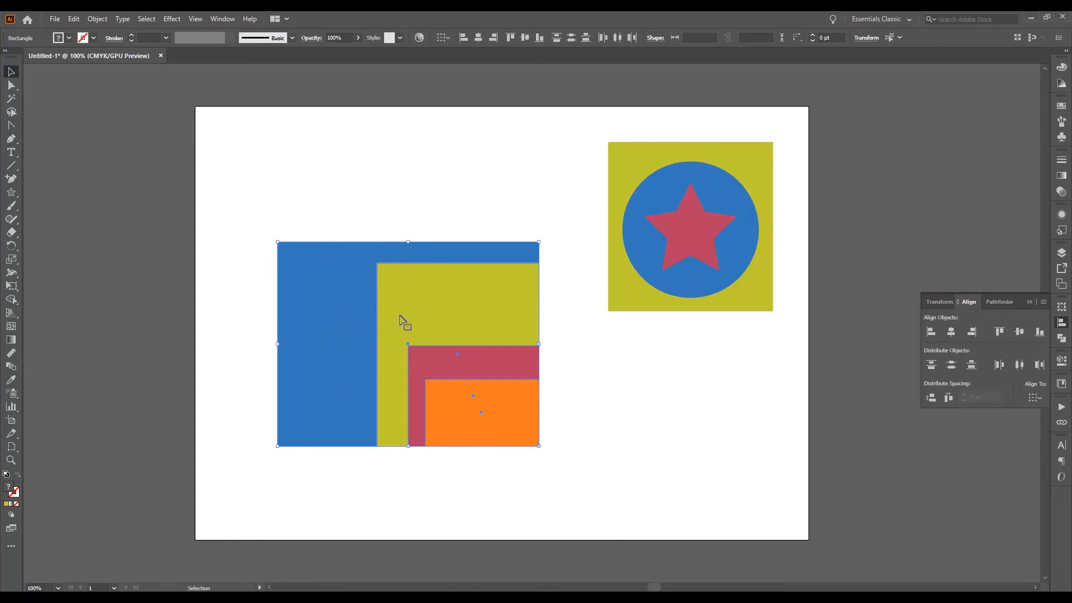
left_click_drag(347, 338, 318, 233)
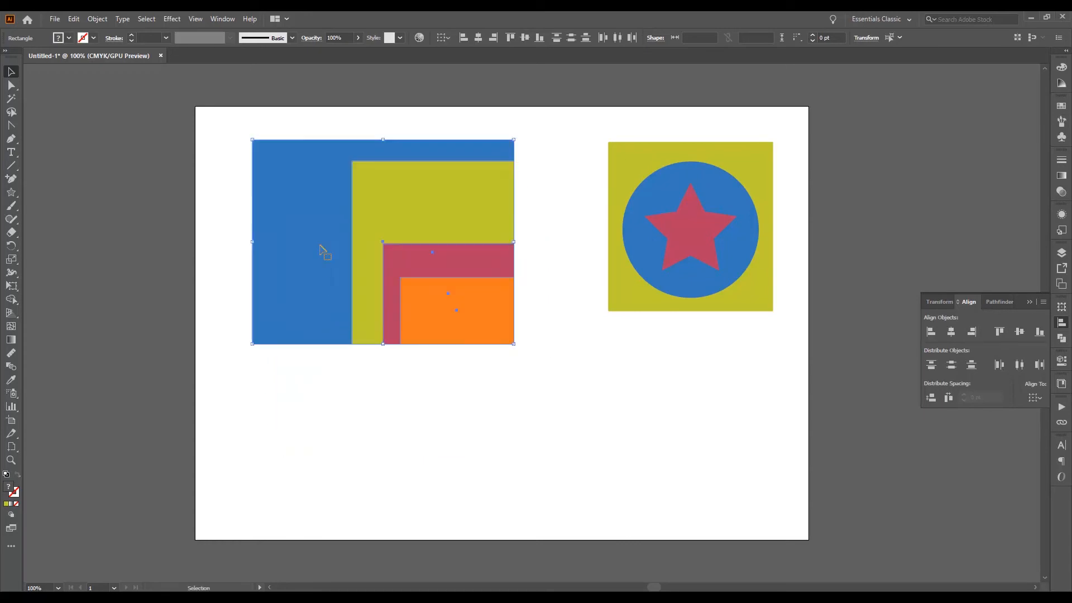
Spread the stack apart, with the blue at upper left, yellow-green to its right, and red and orange below
left_click(560, 361)
left_click_drag(490, 319, 528, 443)
left_click_drag(448, 296, 548, 324)
left_click_drag(375, 317, 363, 297)
left_click_drag(394, 390, 376, 362)
Align the left edges of the four scattered rectangles, and align their top edges after undoing a bottom-edge alignment
left_click_drag(206, 280, 599, 480)
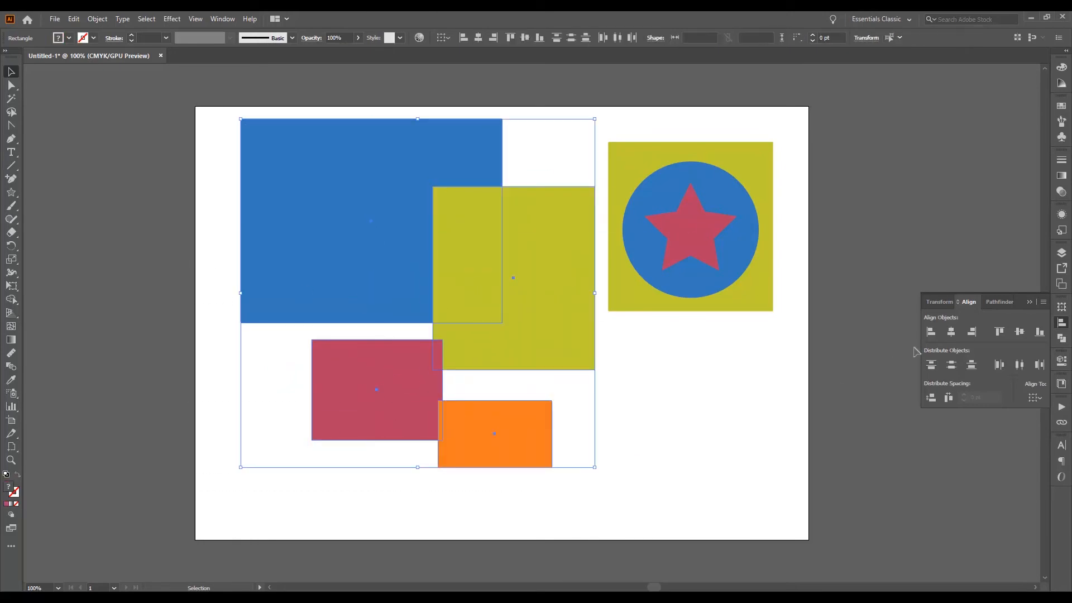
left_click(931, 332)
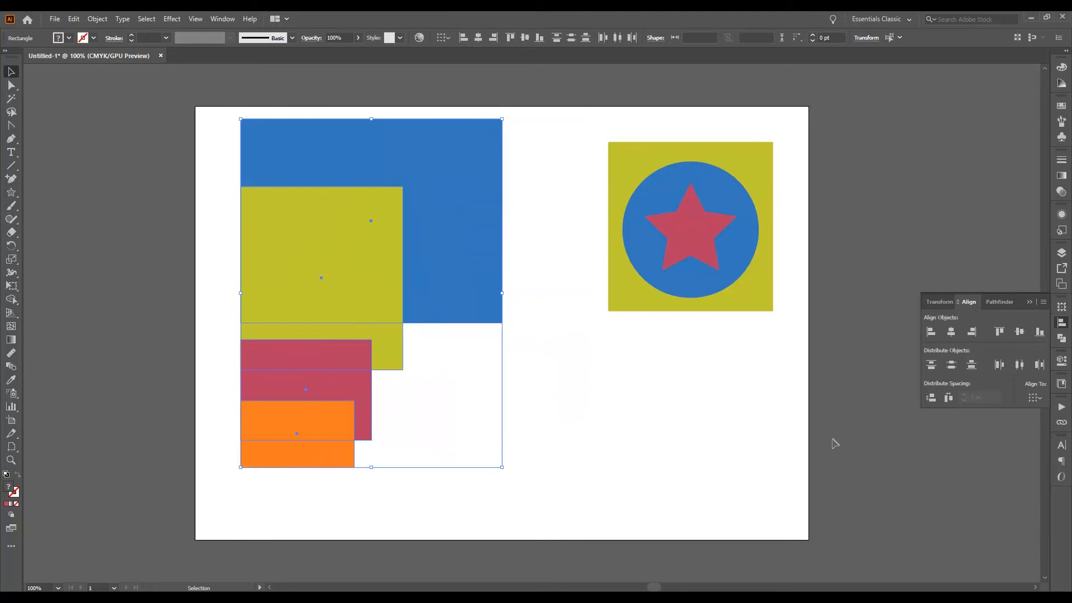
left_click(1040, 333)
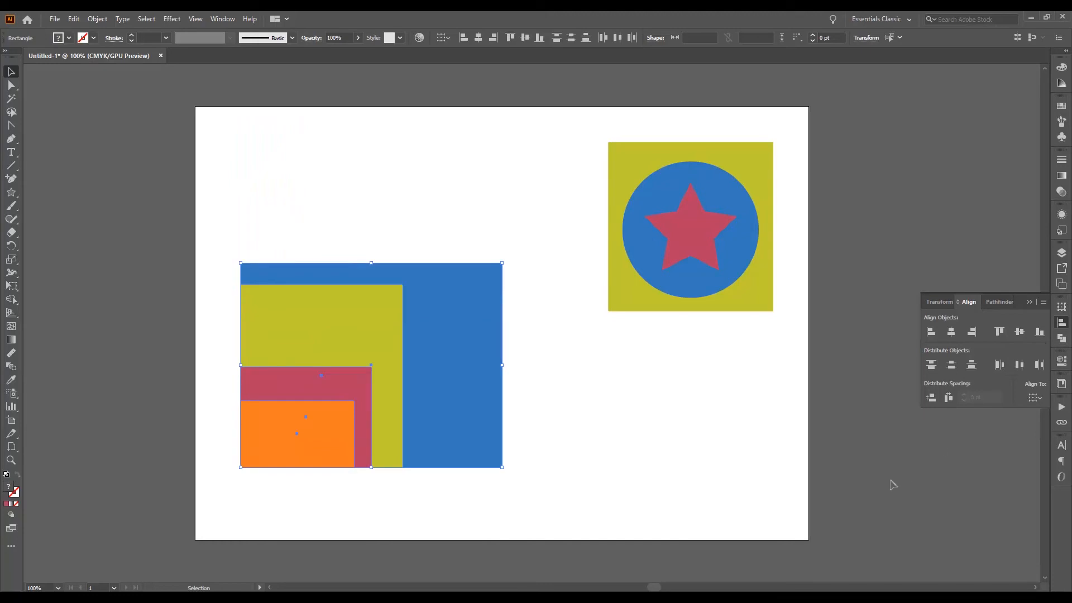
key("ctrl+z")
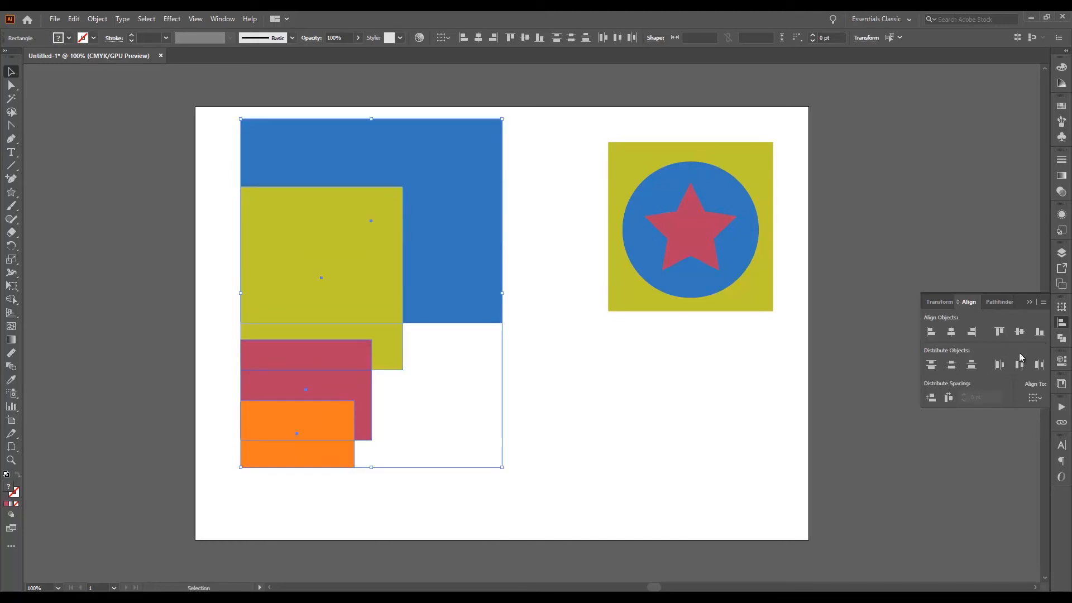
left_click(1001, 333)
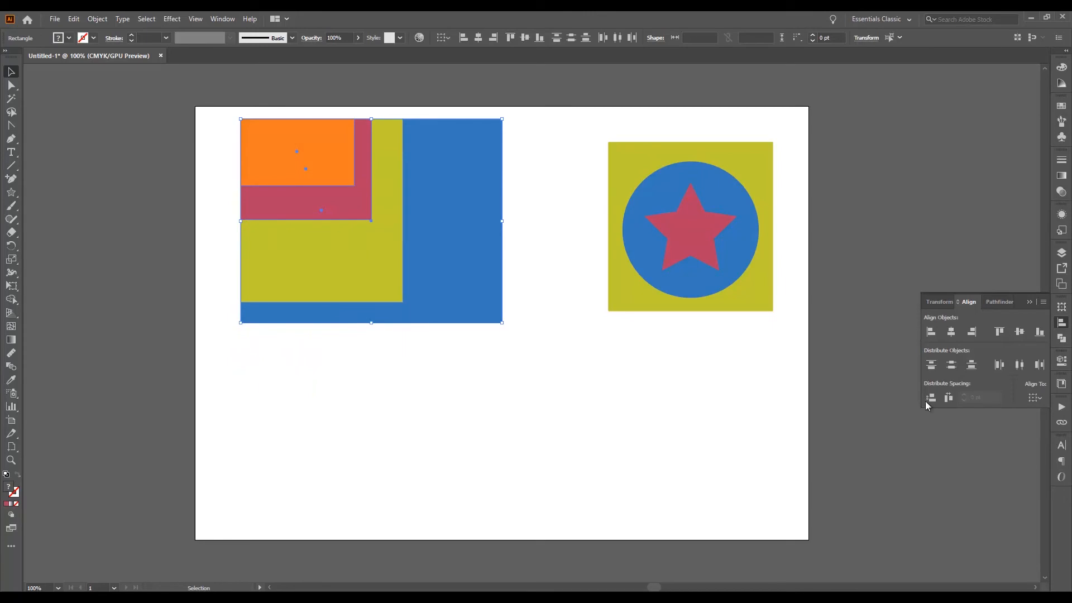
Align the vertical and horizontal centers of the four rectangles, and move the nested stack slightly to the right
left_click(1020, 334)
left_click(1020, 334)
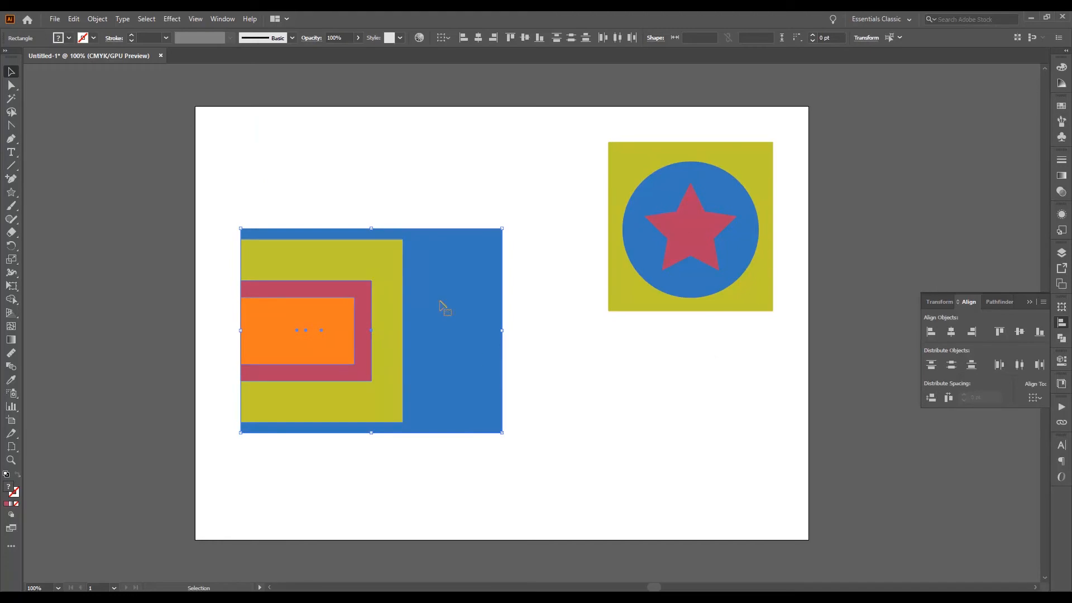
left_click(952, 332)
left_click_drag(435, 394, 512, 387)
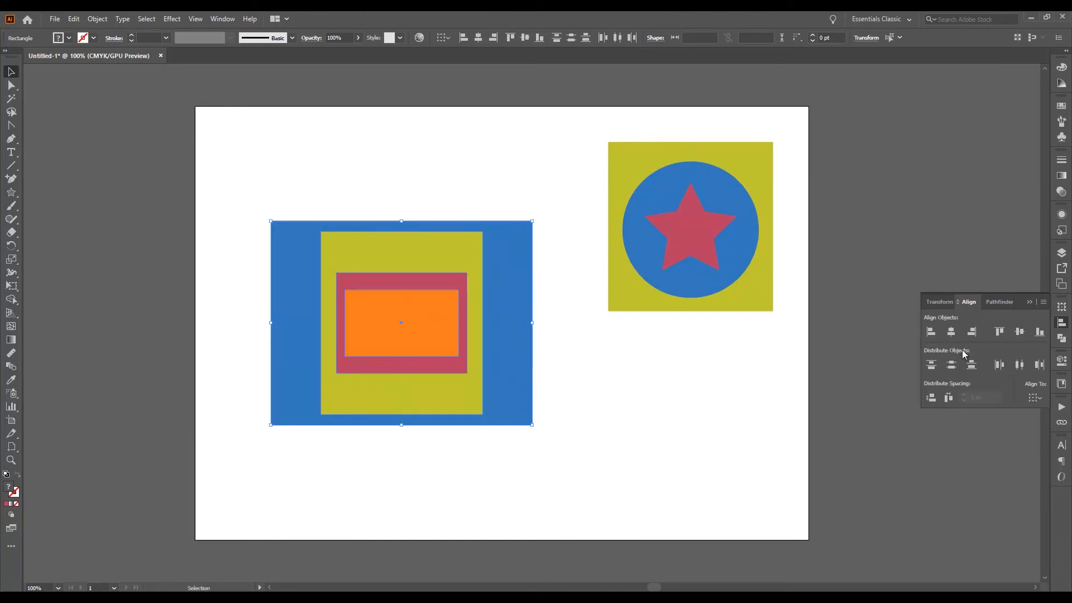
left_click(597, 441)
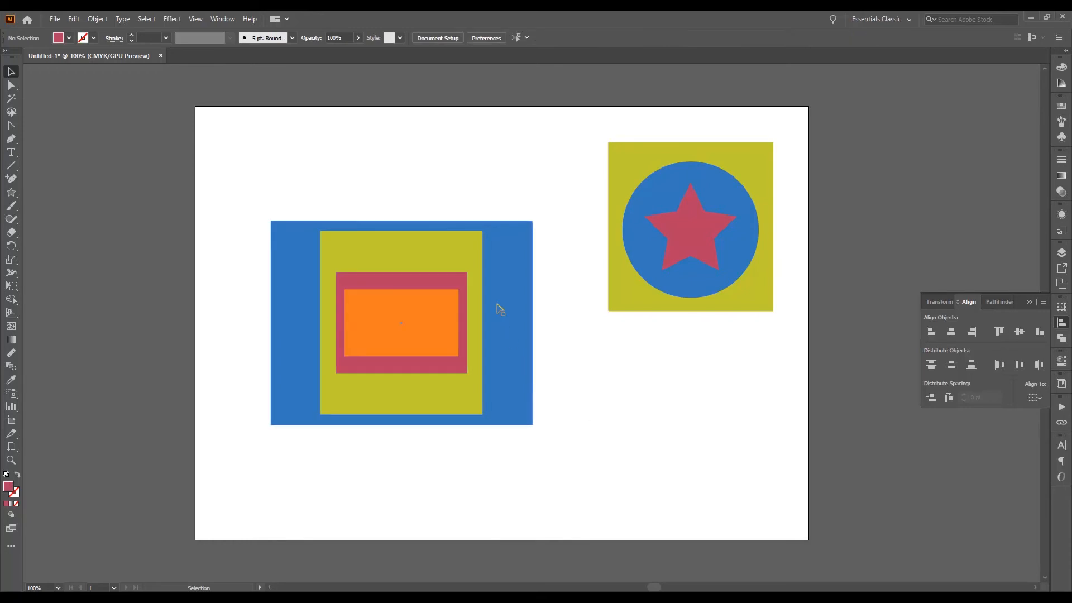
Scale the four nested rectangles down together and place them below the star artwork
left_click_drag(369, 188, 466, 335)
left_click_drag(271, 221, 350, 283)
left_click_drag(434, 341, 685, 399)
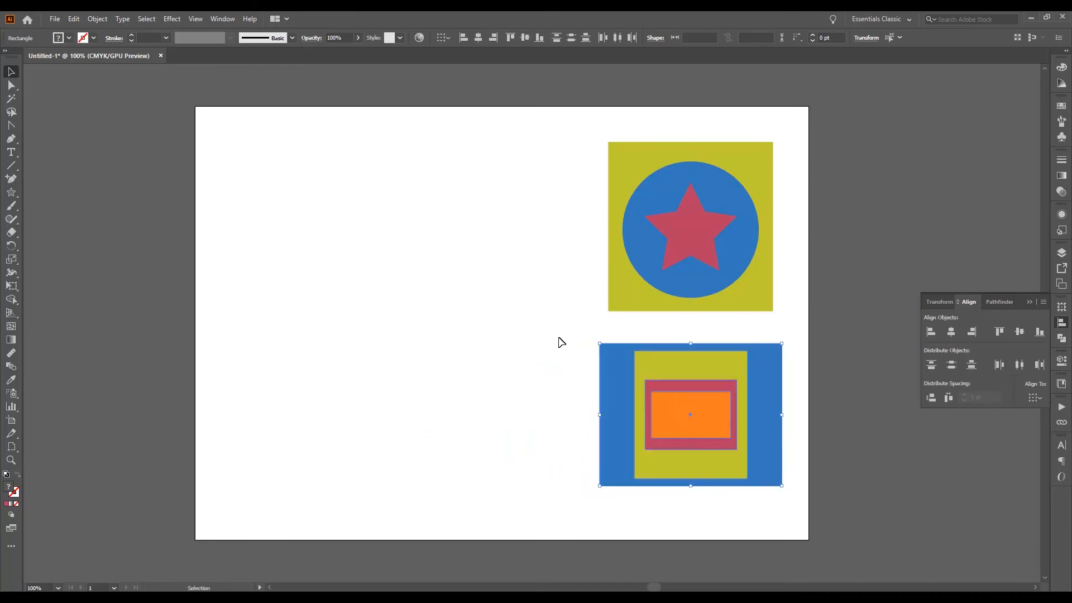
left_click(553, 342)
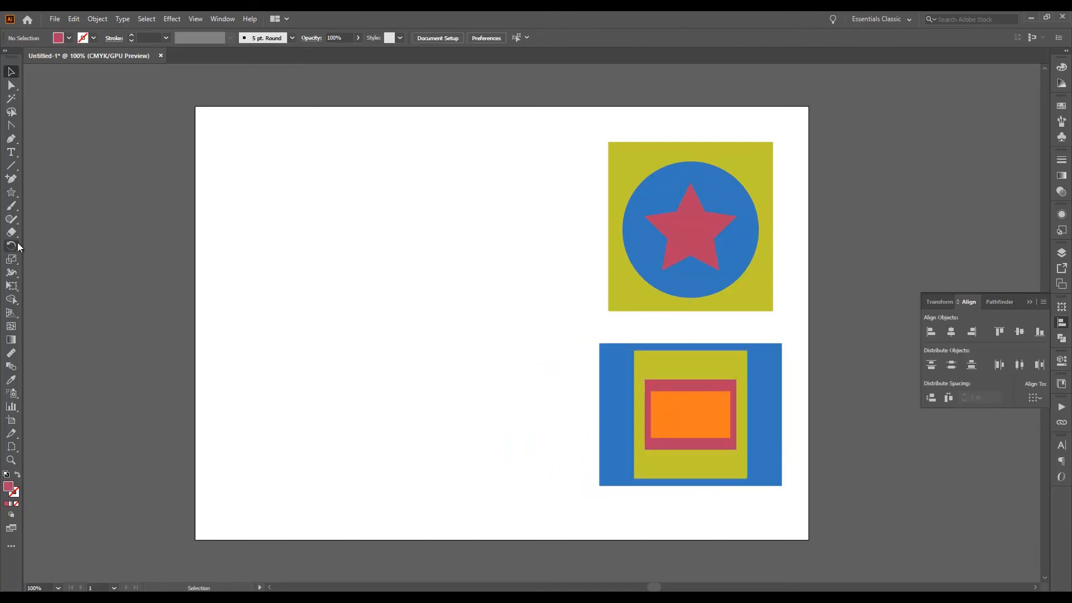
Draw a red square about 85.4 pt wide in the upper-left area of the artboard
left_click_drag(15, 194, 38, 194)
left_click_drag(286, 145, 349, 207)
left_click(12, 74)
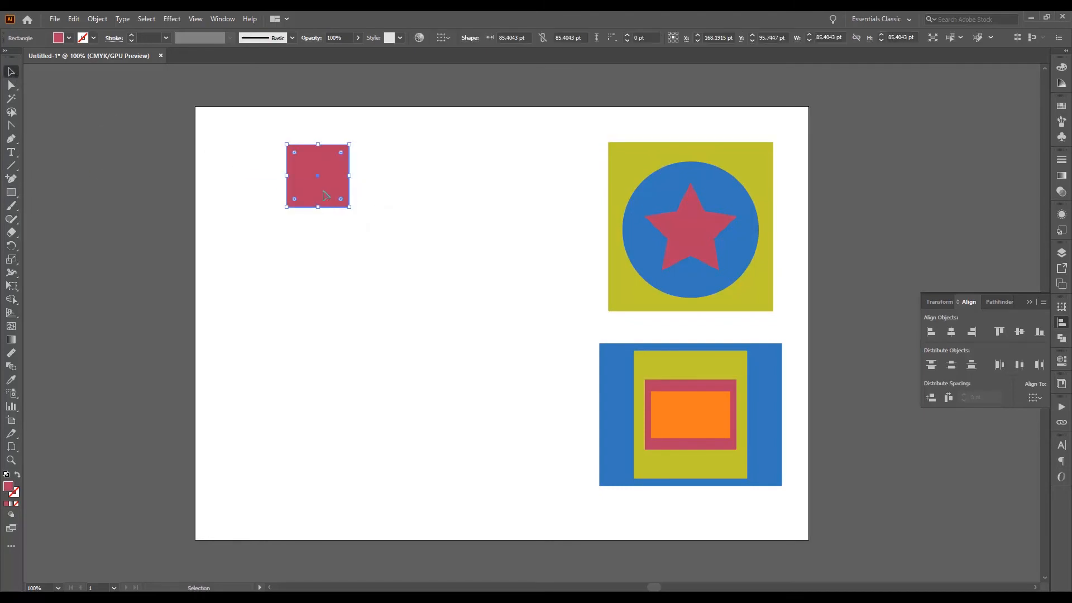
Duplicate the square to make four in a loose column, and offset them unevenly from one another
left_click_drag(327, 197, 342, 419)
left_click(390, 307)
left_click_drag(348, 249, 380, 255)
left_click_drag(317, 310, 294, 317)
left_click_drag(311, 197, 333, 201)
left_click_drag(330, 405, 330, 412)
left_click(416, 151)
Align the horizontal centers of the four squares and distribute them vertically by their centers
left_click_drag(416, 151, 258, 459)
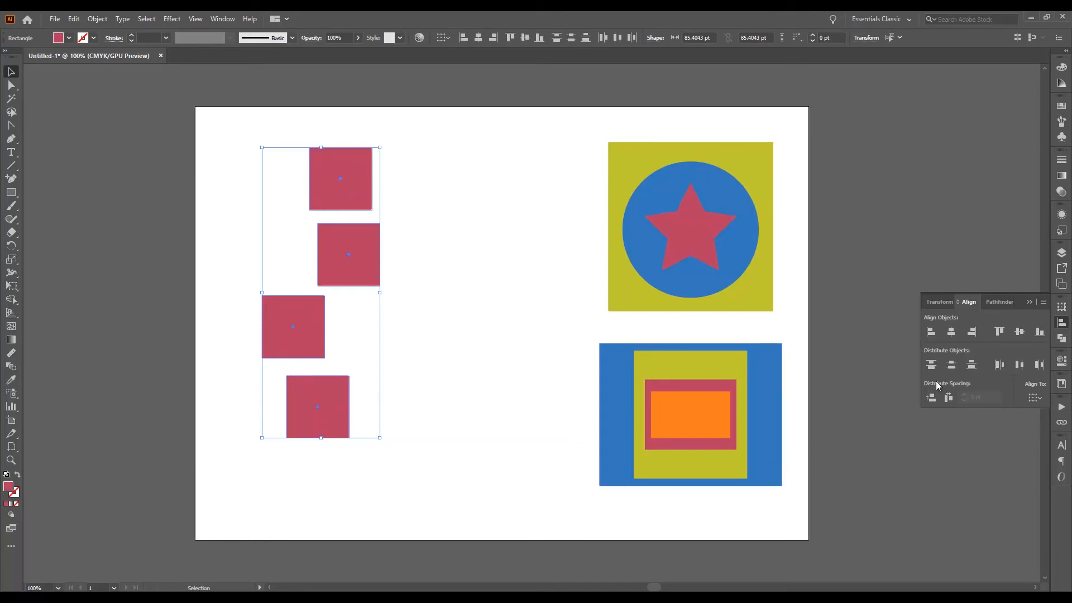
left_click(952, 333)
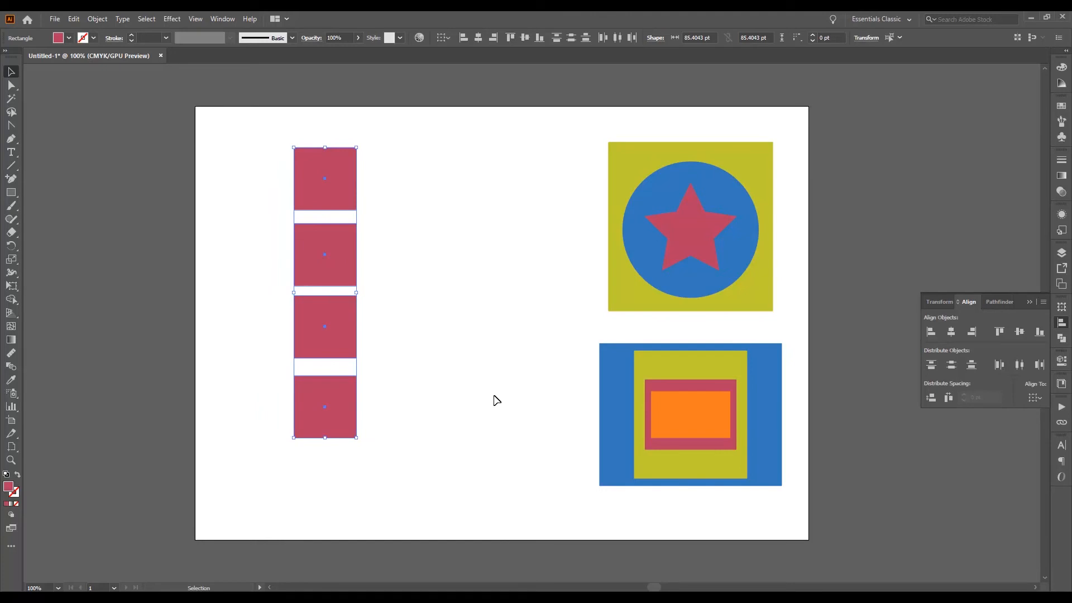
left_click(953, 367)
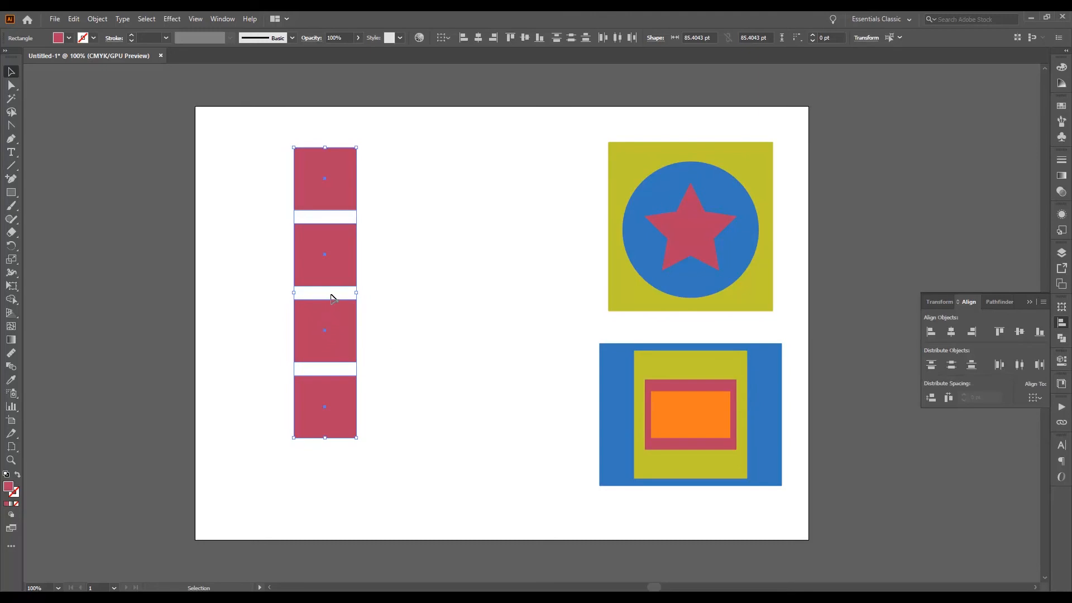
Move the lower three squares upward one by one, leaving uneven gaps in the column
left_click(389, 260)
left_click_drag(344, 263, 345, 254)
left_click_drag(340, 327, 339, 316)
left_click_drag(335, 392, 330, 371)
left_click(393, 201)
Align the four squares' horizontal centers, and distribute them vertically by centers and by top edges
left_click_drag(394, 168, 350, 399)
left_click(952, 331)
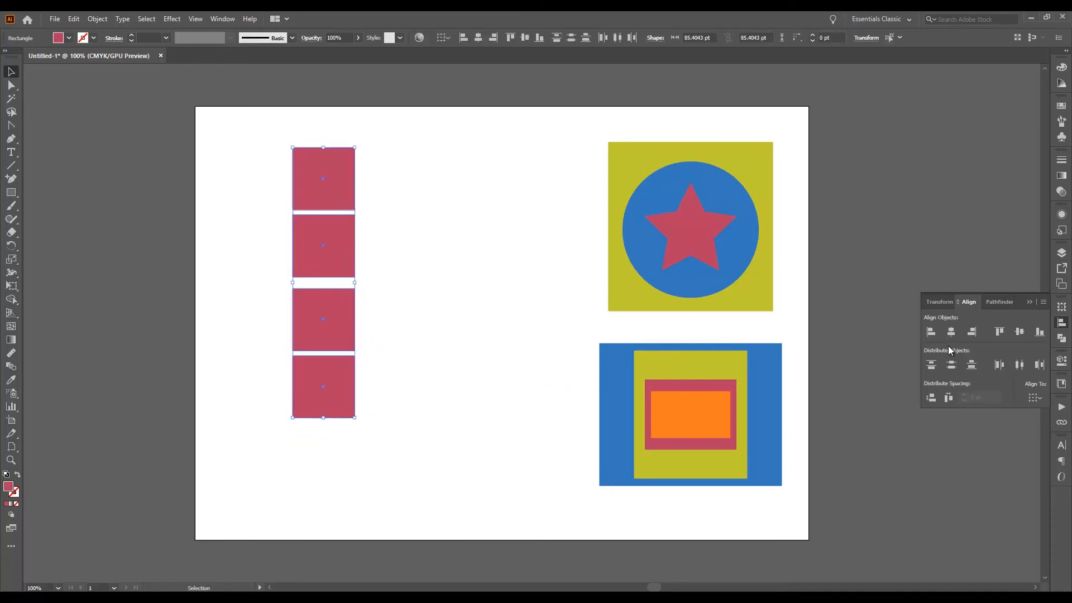
left_click(951, 366)
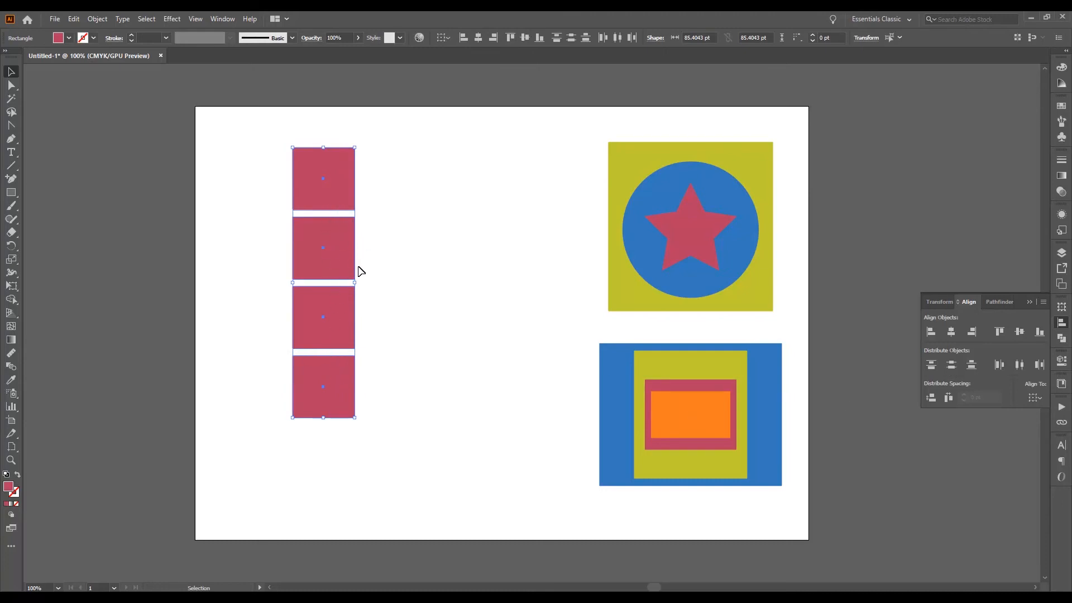
left_click(936, 370)
left_click(408, 314)
Distribute the four nested rectangles vertically by their top edges, then by their bottom edges
left_click_drag(538, 372, 710, 450)
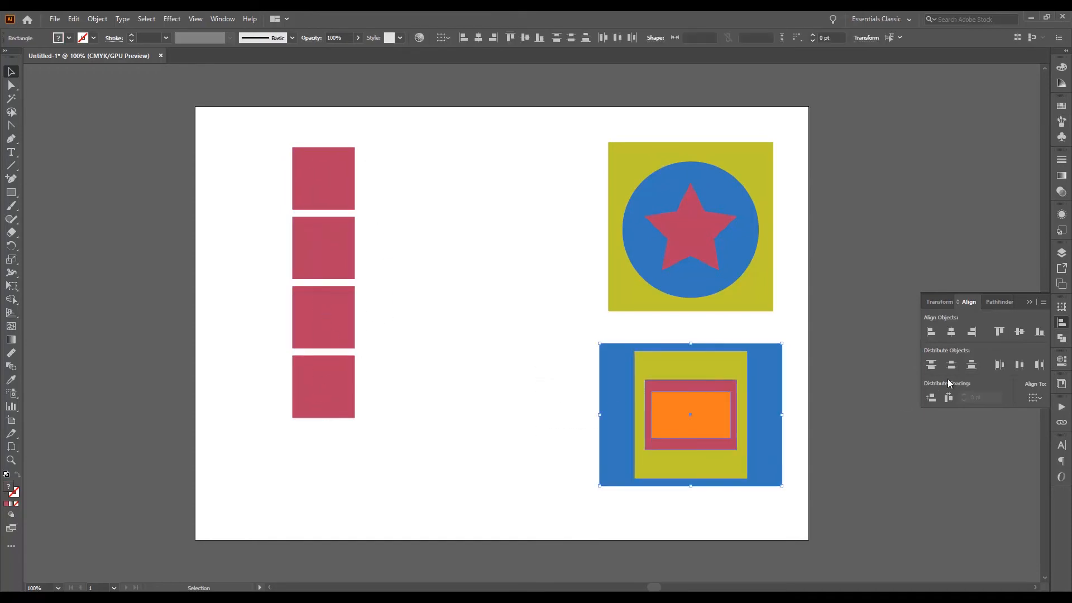
left_click(931, 365)
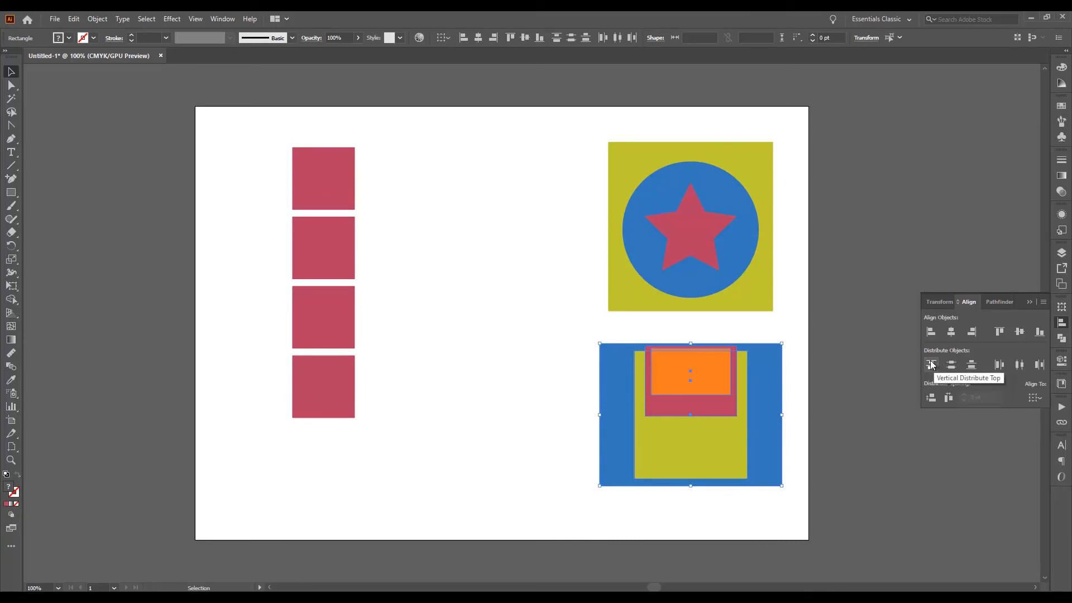
left_click(976, 367)
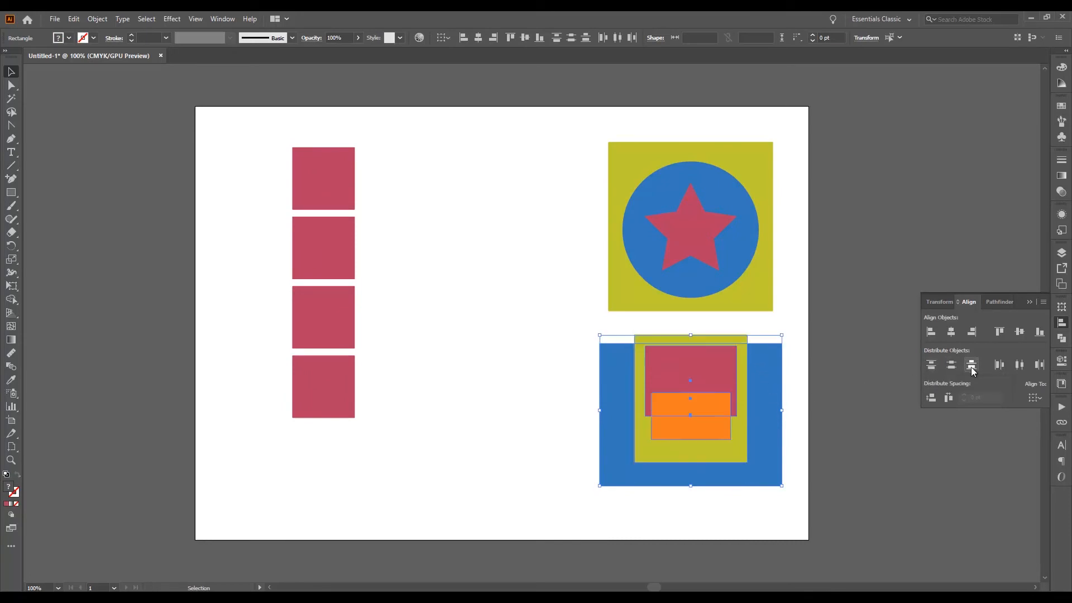
Move the nested rectangles left and distribute them horizontally by left edges, right edges, left edges again, and finally centers
left_click_drag(654, 404, 536, 409)
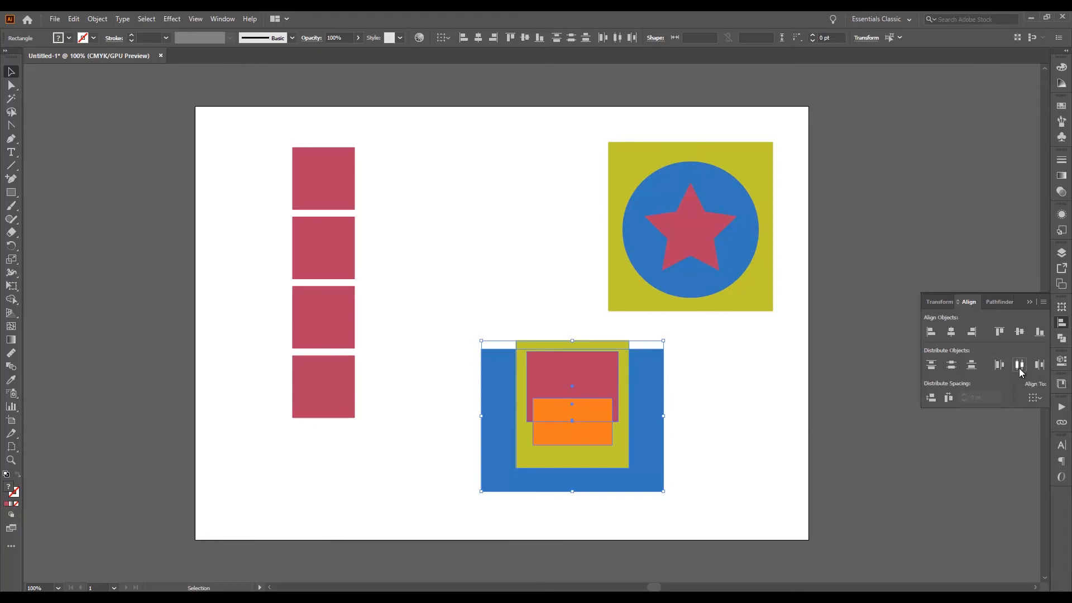
left_click(1000, 366)
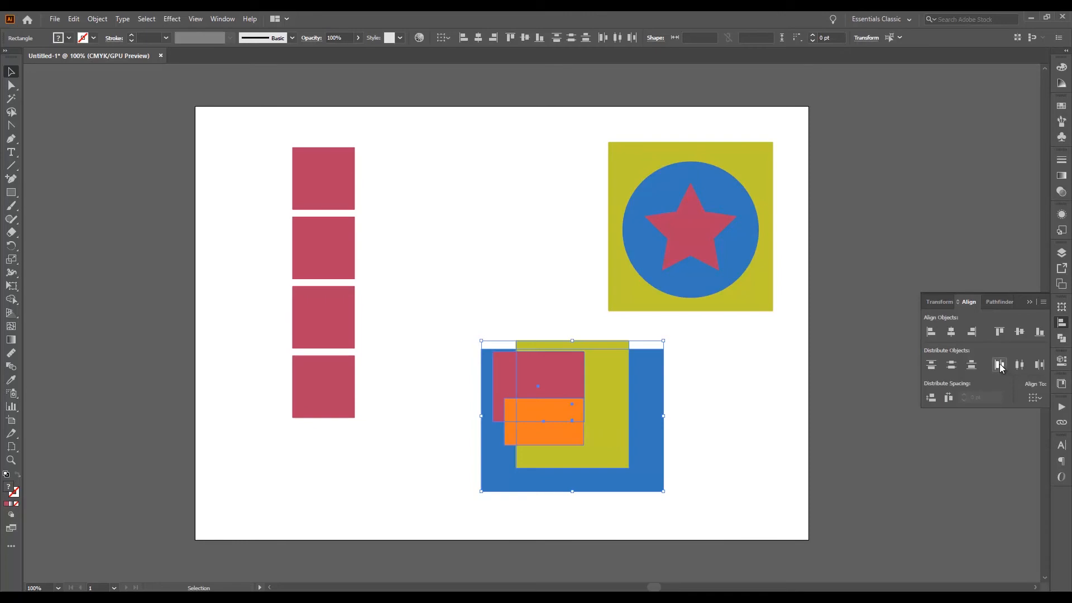
left_click(1037, 367)
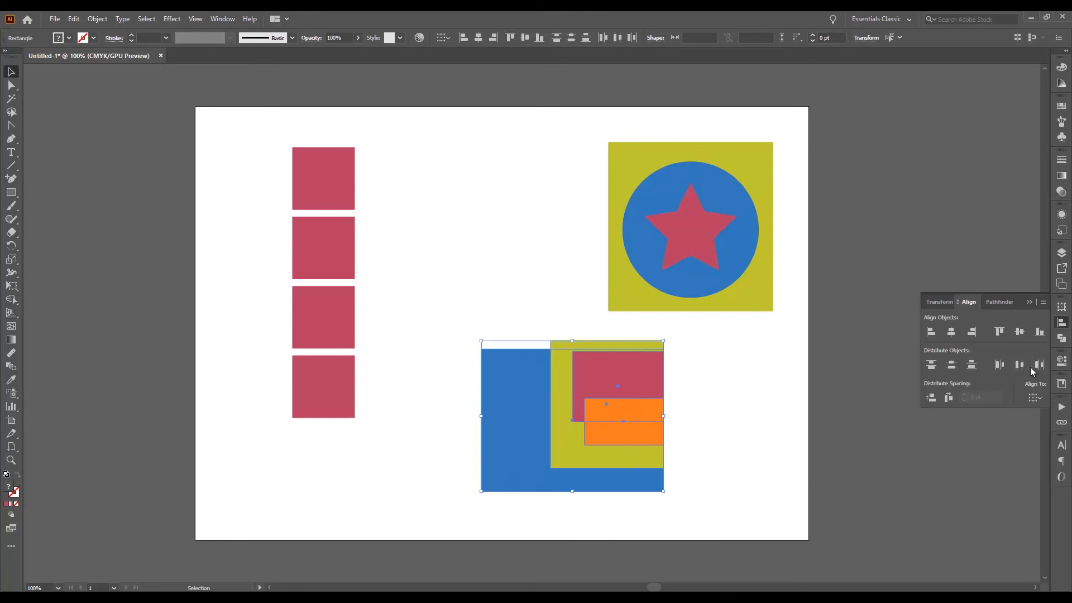
left_click(1000, 366)
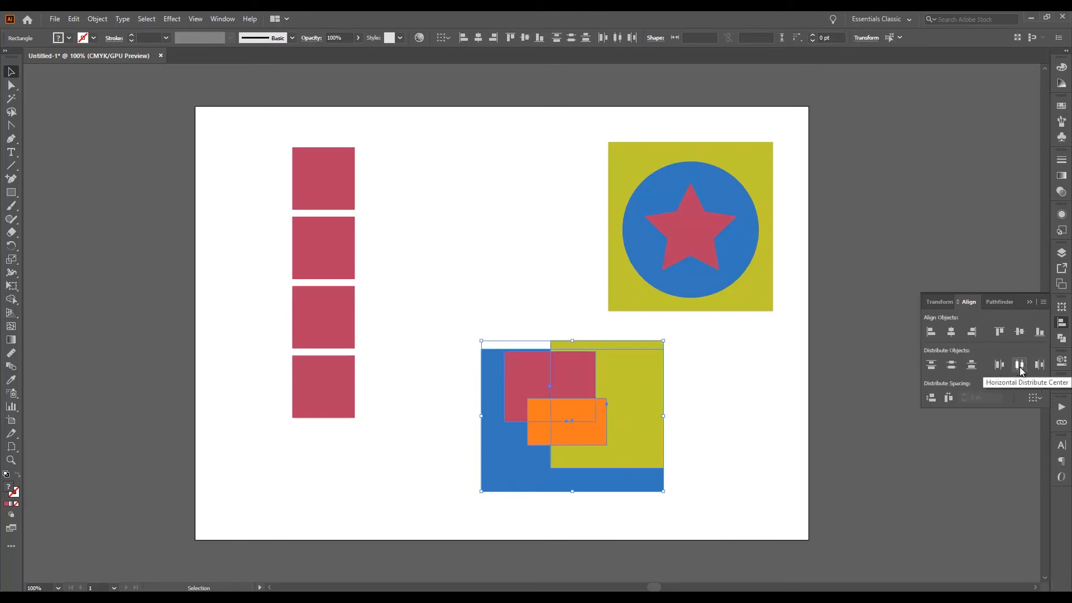
left_click(1021, 369)
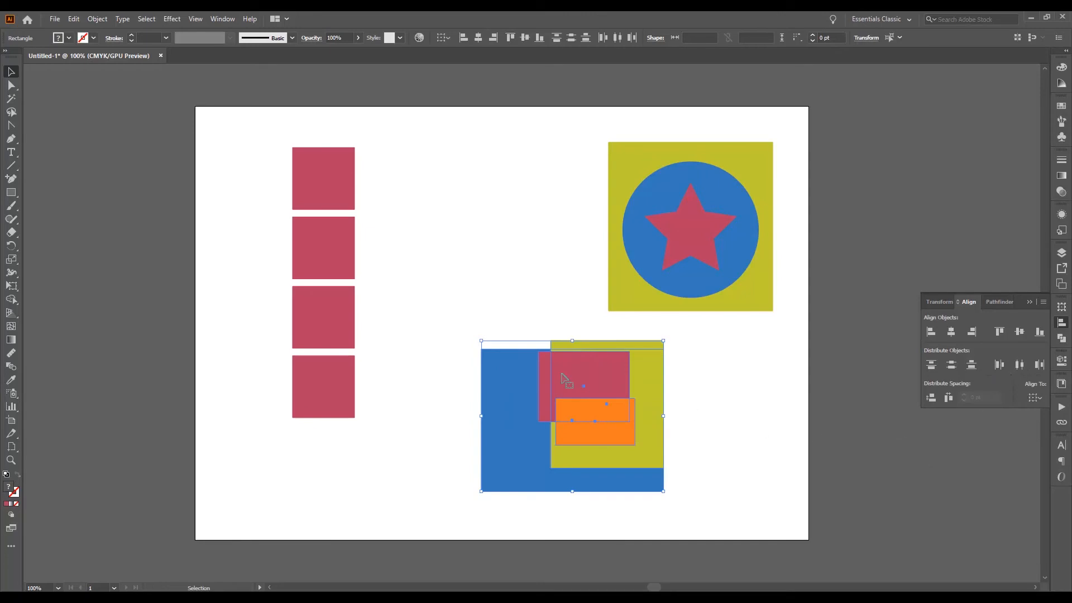
Move the four overlapping rectangles back to the right, beneath the star artwork
left_click(401, 277)
left_click_drag(383, 156, 343, 400)
left_click_drag(435, 349, 636, 492)
left_click_drag(570, 414, 666, 429)
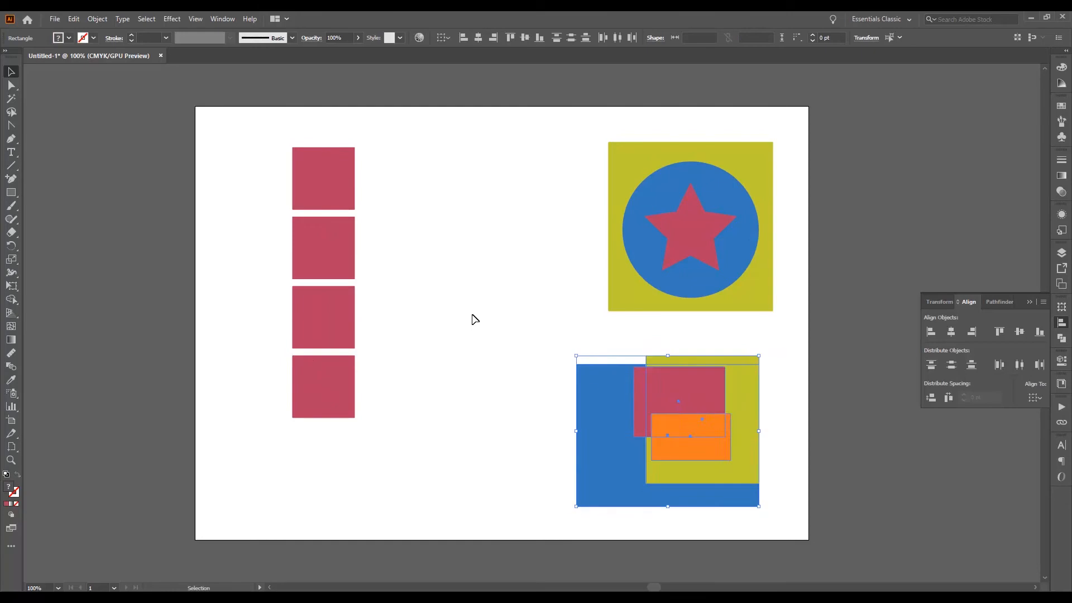
left_click(513, 349)
Scatter the four red squares, moving the first one toward the artboard's upper-left corner and offsetting the others unevenly below it
left_click_drag(384, 155, 325, 400)
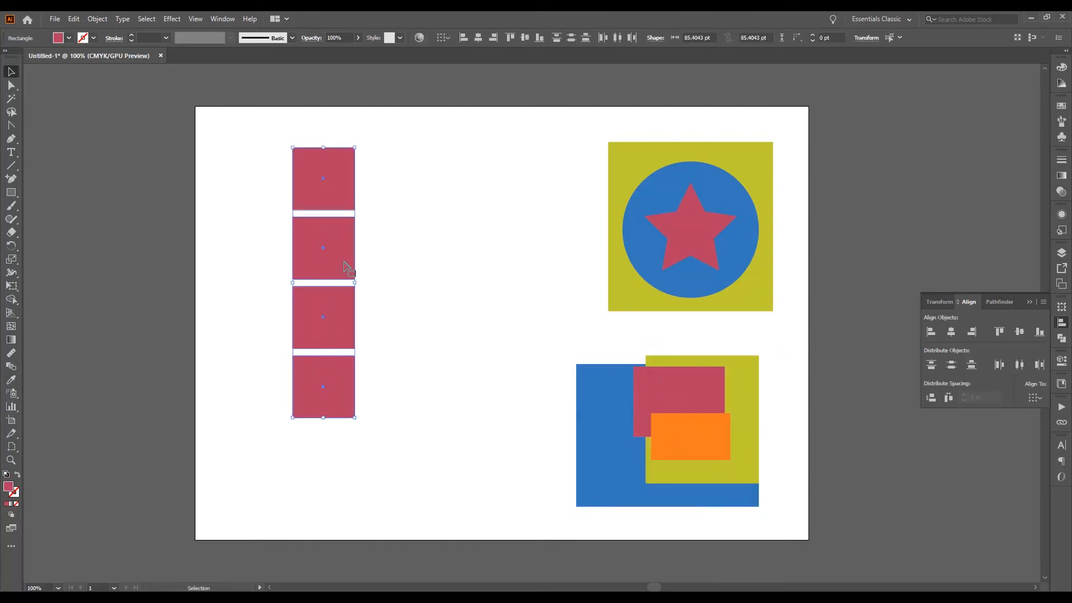
left_click(384, 318)
left_click_drag(336, 318, 387, 330)
left_click_drag(347, 363, 358, 381)
left_click_drag(337, 276, 334, 306)
left_click_drag(335, 209, 284, 178)
Distribute the four scattered squares vertically by their centers and align their horizontal centers into one column
left_click_drag(416, 139, 274, 447)
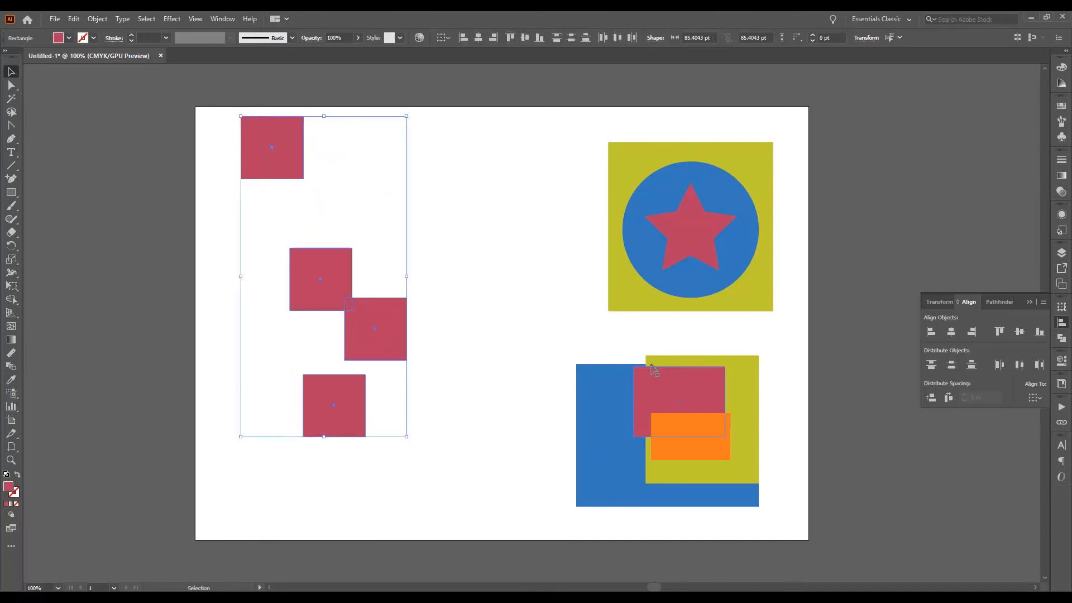
left_click(952, 366)
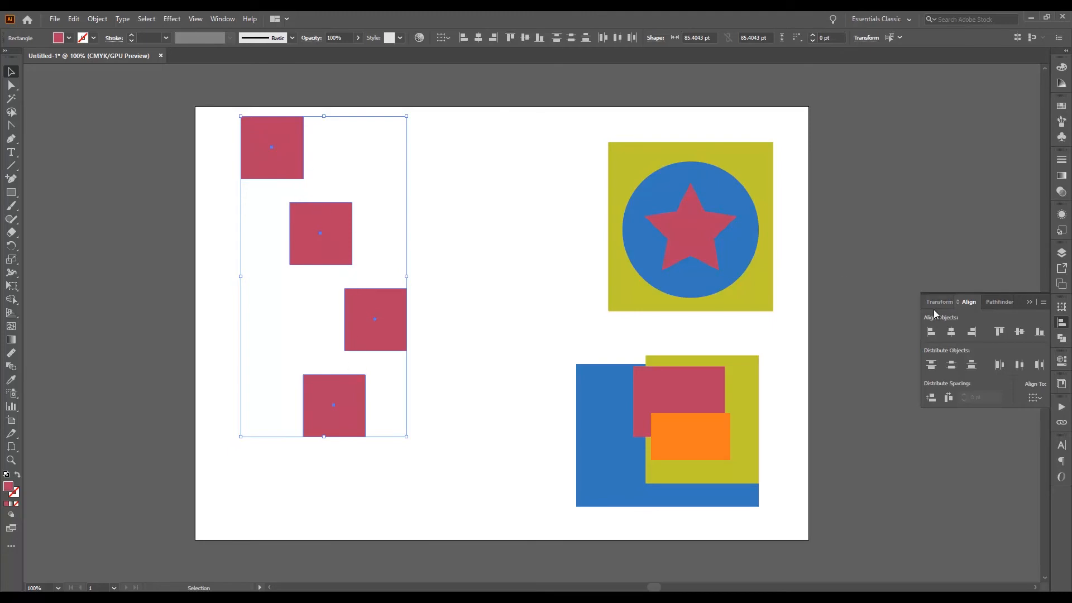
left_click(952, 331)
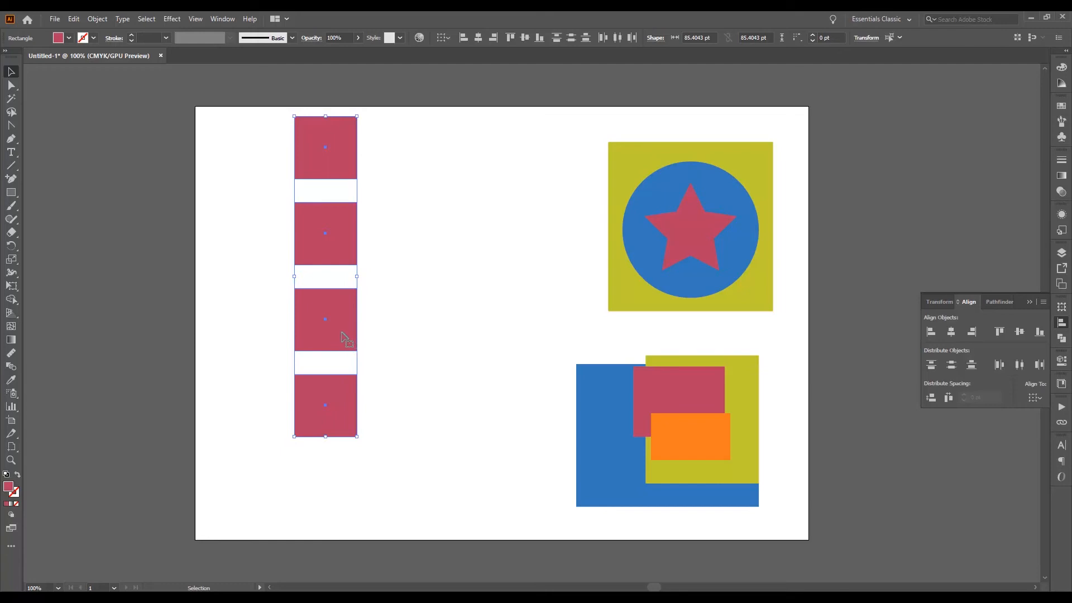
Duplicate the ungrouped column of four squares to its right, select its squares individually, and delete the copy
left_click_drag(345, 336, 440, 346)
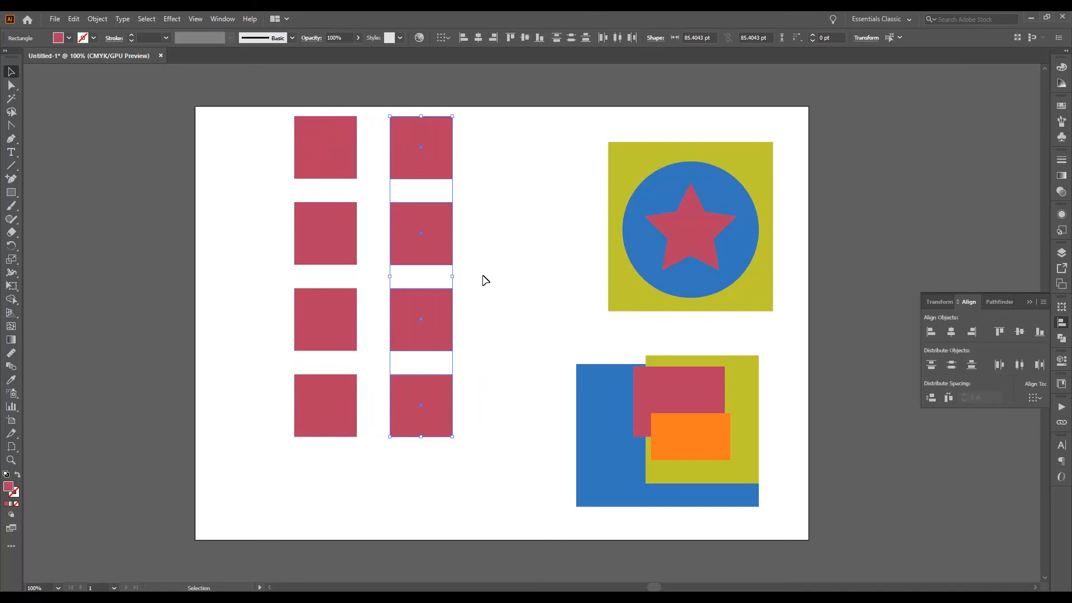
left_click(493, 269)
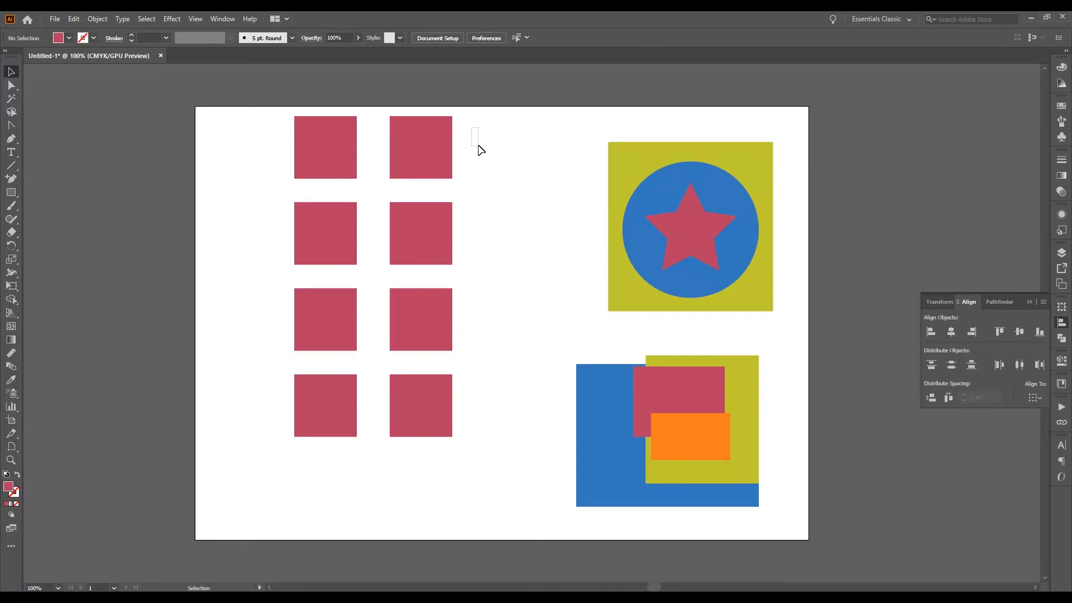
left_click(418, 237)
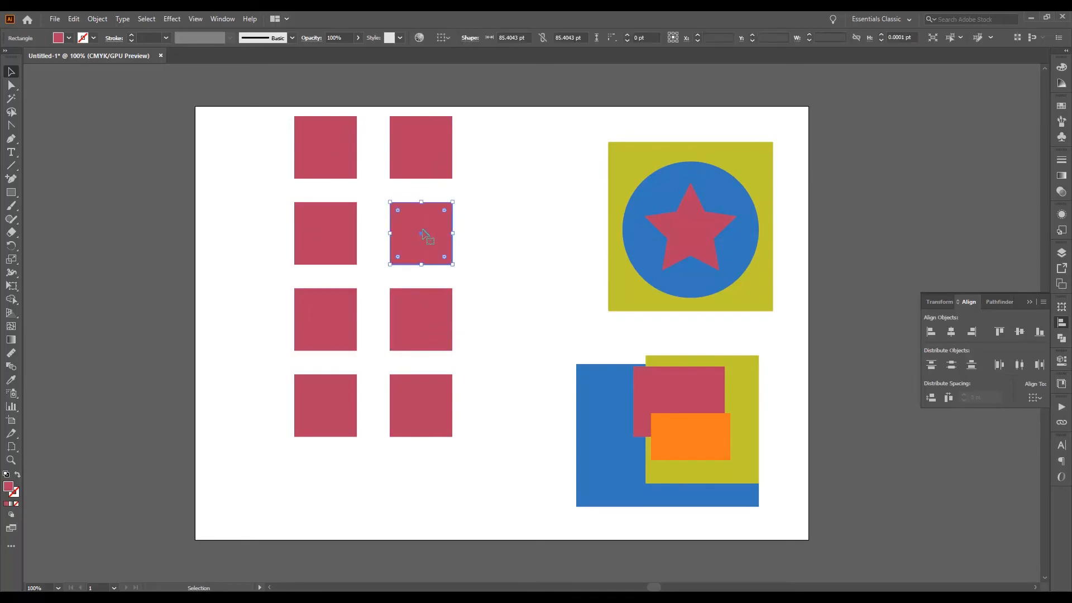
left_click(431, 317)
left_click(422, 405)
left_click_drag(454, 154, 399, 424)
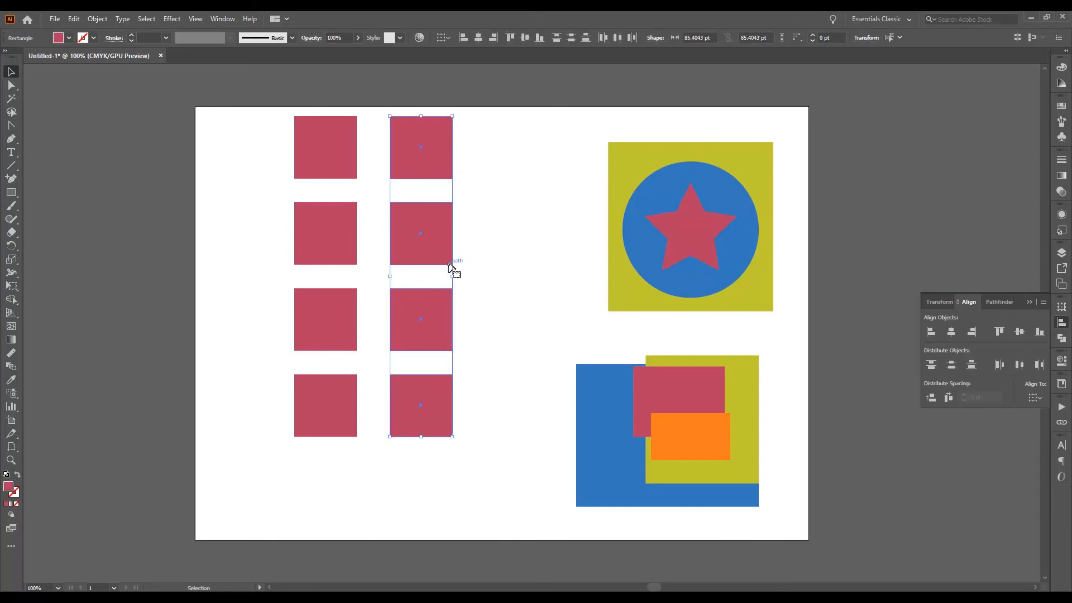
key("Delete")
Group the four squares of the column
left_click(343, 143)
left_click(337, 342)
left_click(338, 391)
left_click(398, 235)
left_click_drag(389, 139, 314, 414)
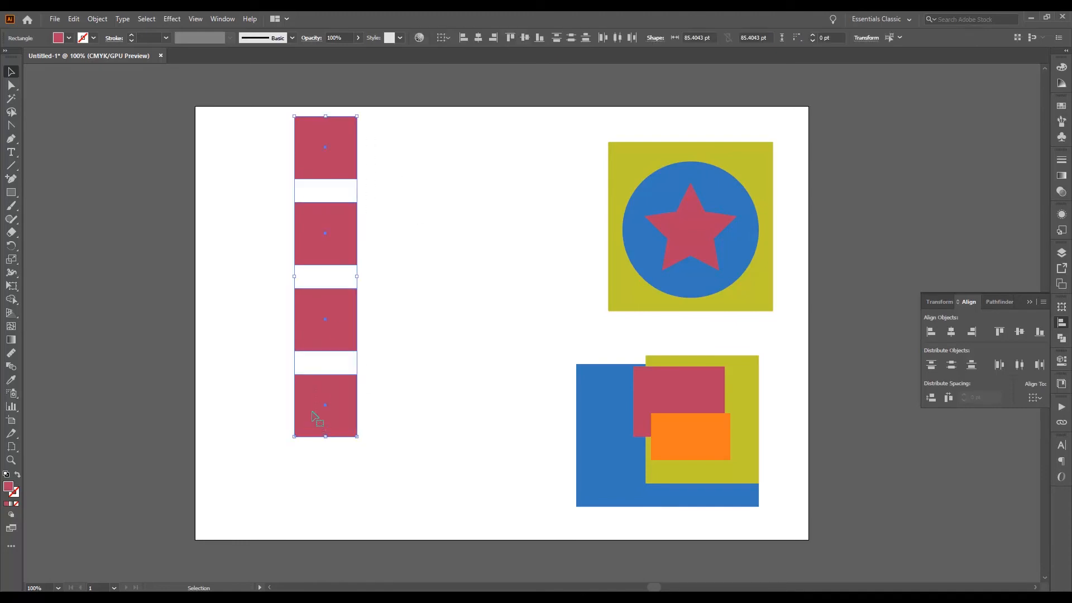
right_click(316, 382)
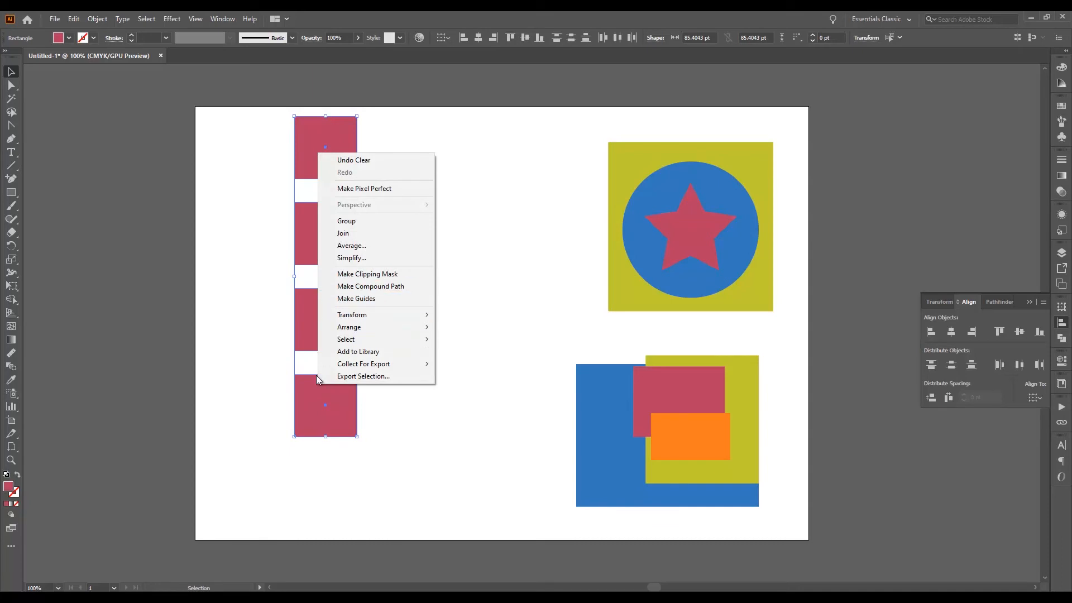
left_click(358, 224)
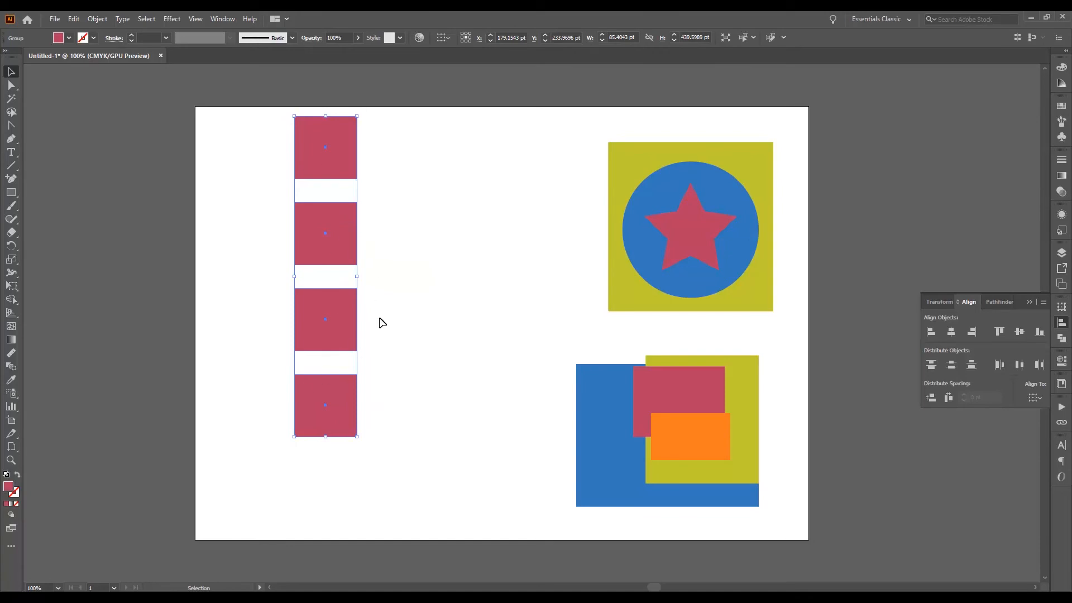
left_click(407, 304)
Duplicate the grouped column twice to the right, making three columns of squares with uneven gaps
left_click(340, 321)
left_click_drag(347, 328, 437, 334)
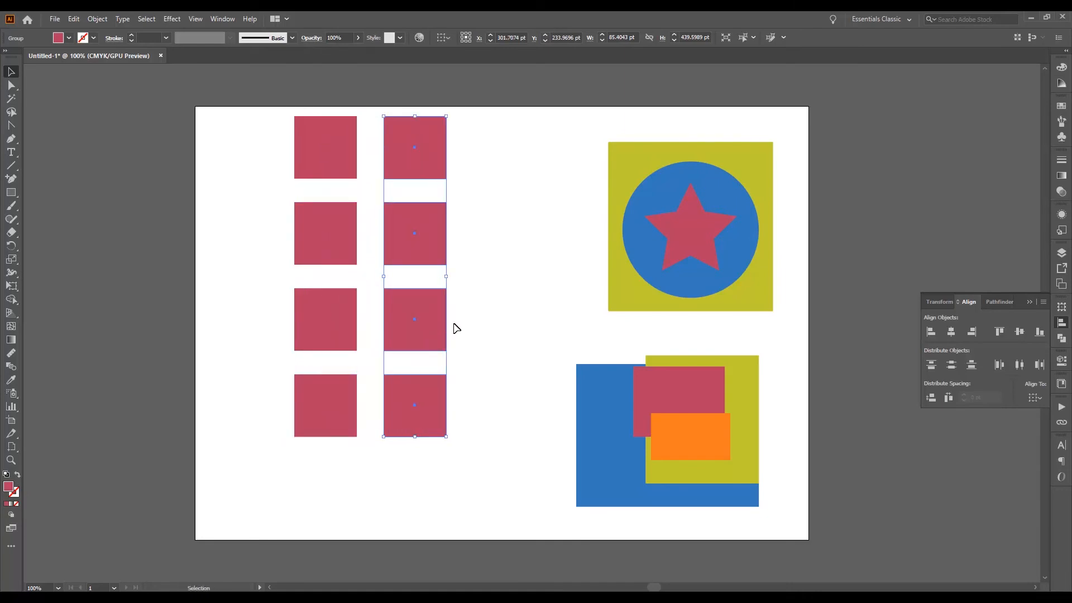
left_click_drag(436, 323, 513, 327)
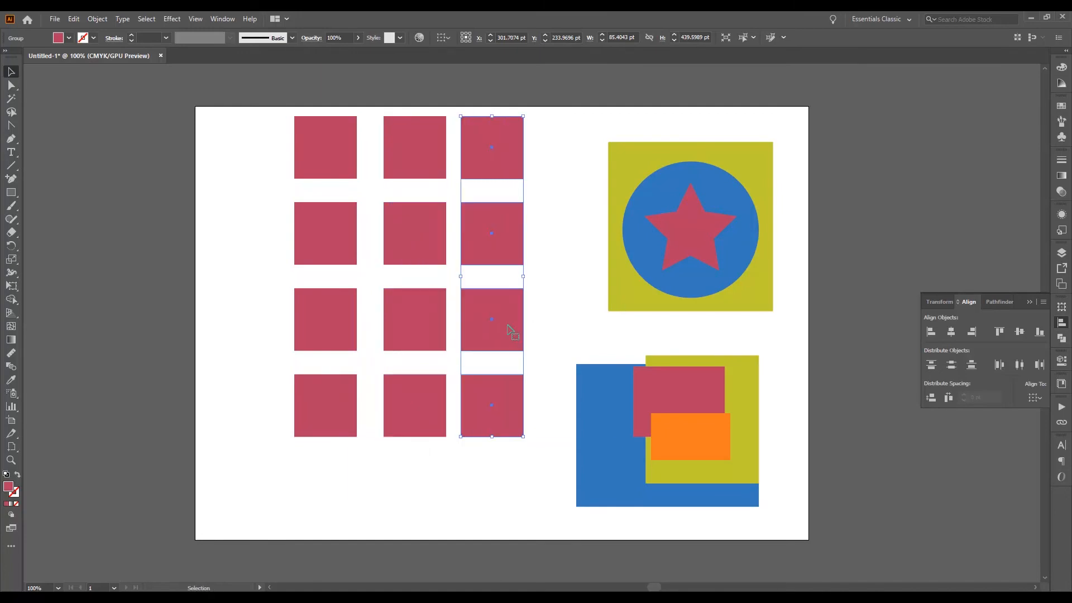
left_click(543, 300)
Distribute the three grouped columns horizontally by their centers, and move the grid left and down to about X 208 pt, Y 290 pt
left_click_drag(264, 160, 524, 421)
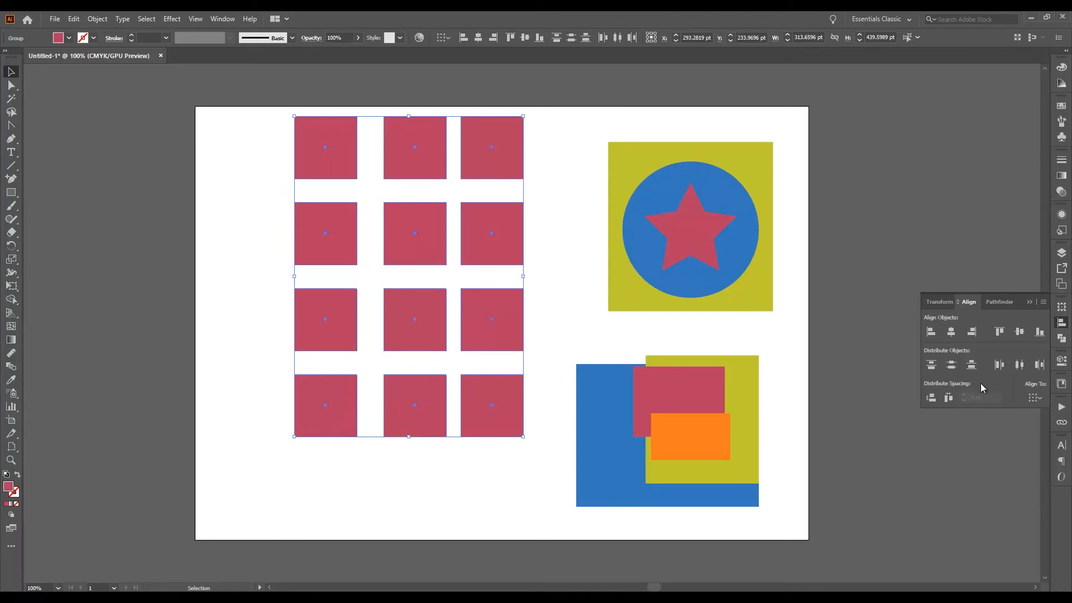
left_click(1019, 367)
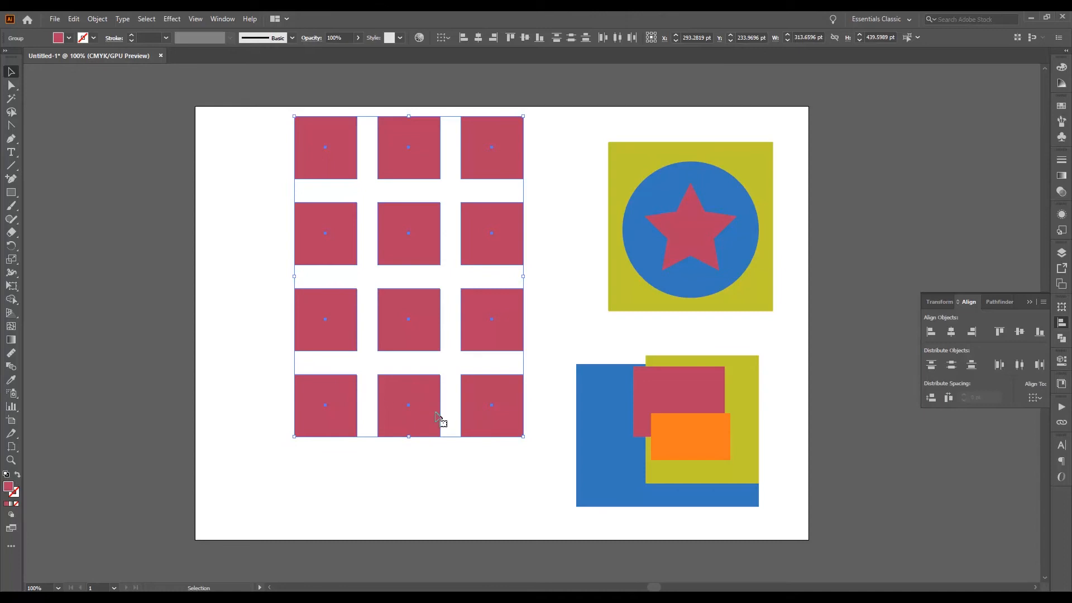
left_click_drag(514, 331, 452, 371)
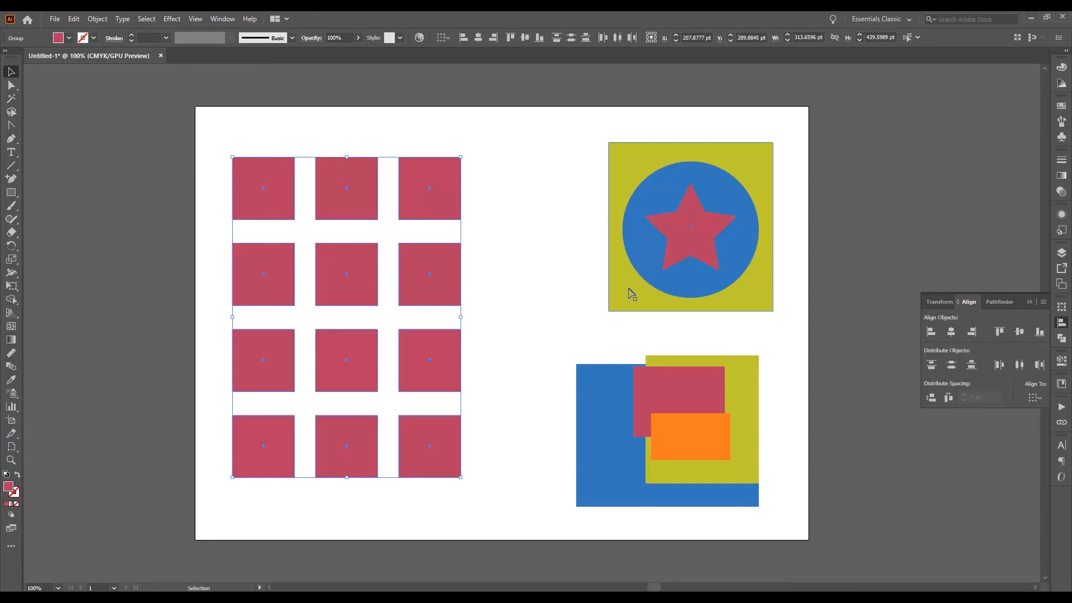
left_click(682, 245)
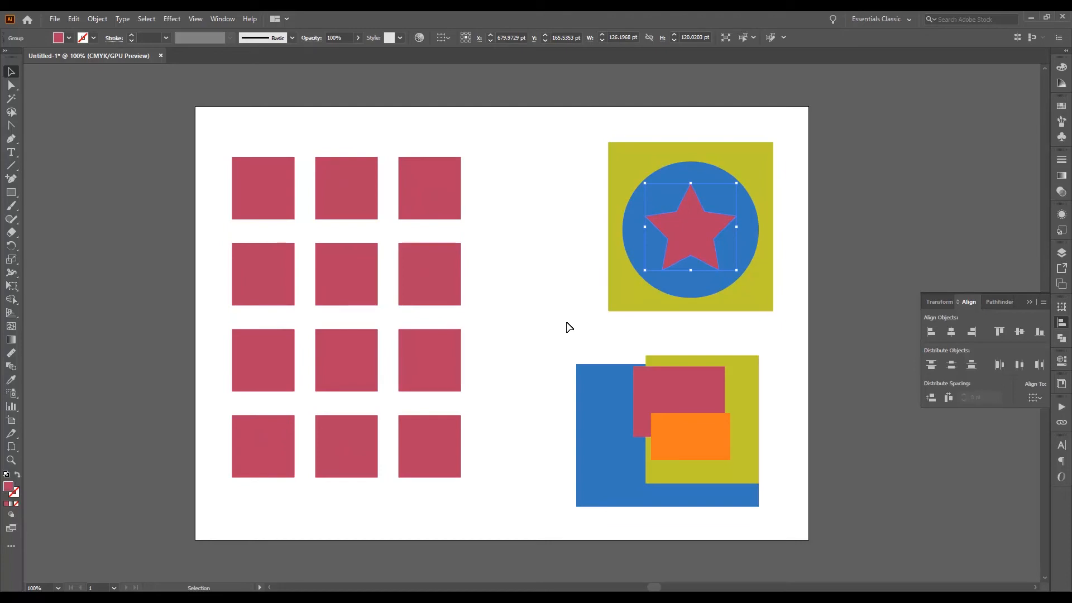
left_click(575, 274)
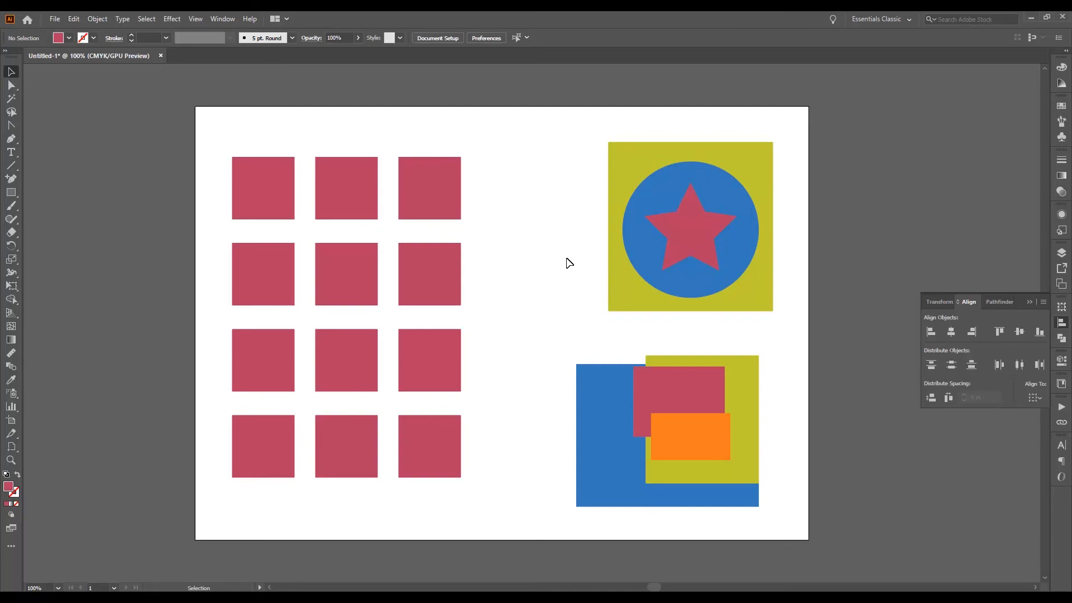
Group the three grouped columns of squares into a single group
left_click(271, 279)
left_click(357, 282)
left_click(449, 279)
left_click(496, 246)
left_click_drag(483, 162, 282, 484)
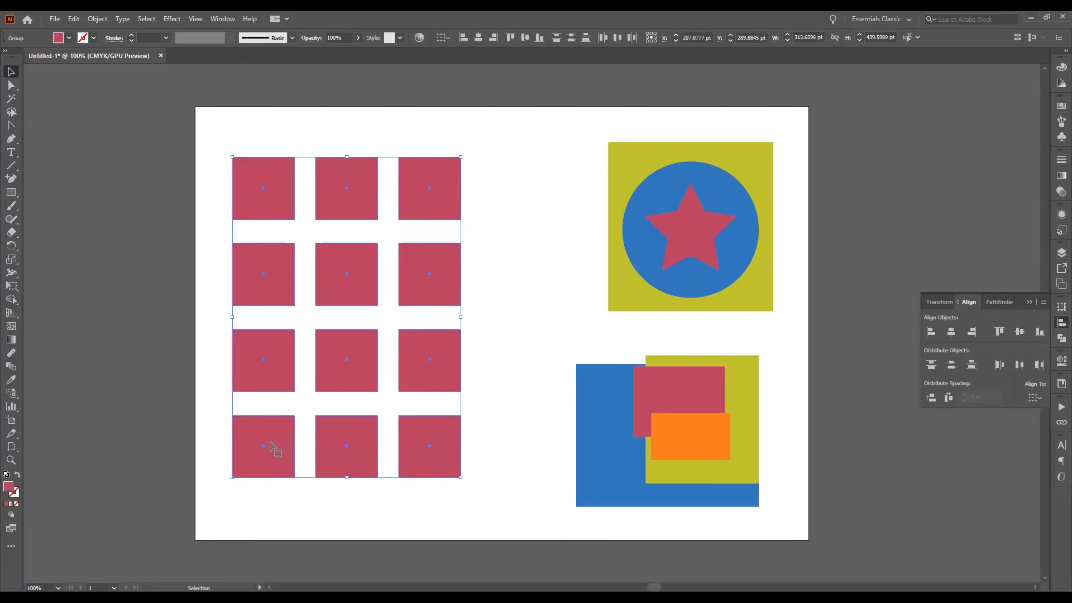
right_click(276, 364)
left_click(314, 447)
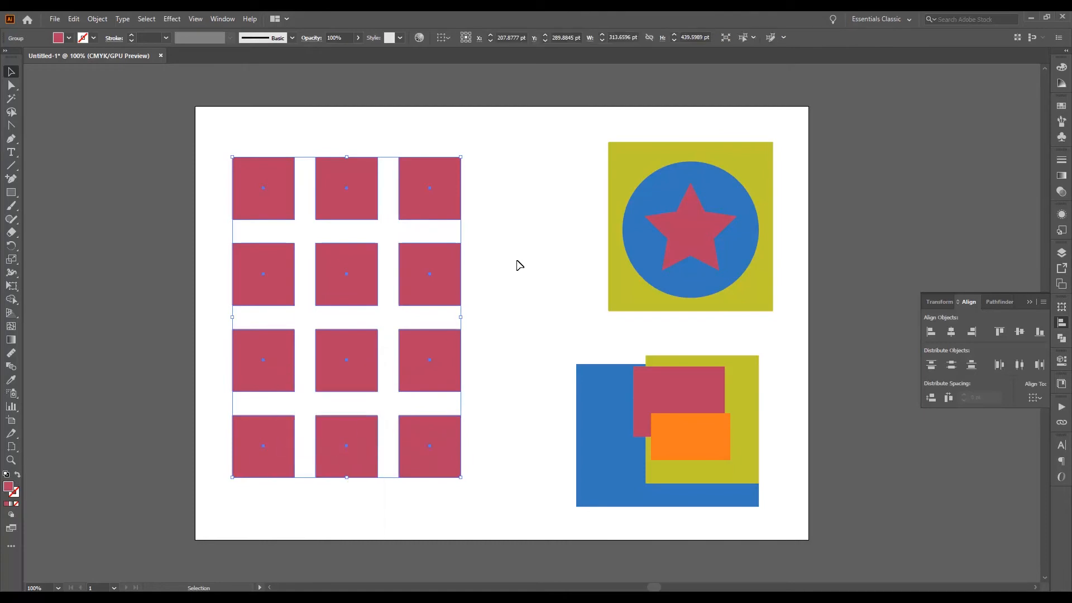
Move the grouped grid of squares right and slightly down to about X 257 pt, Y 296 pt
left_click_drag(435, 287, 470, 293)
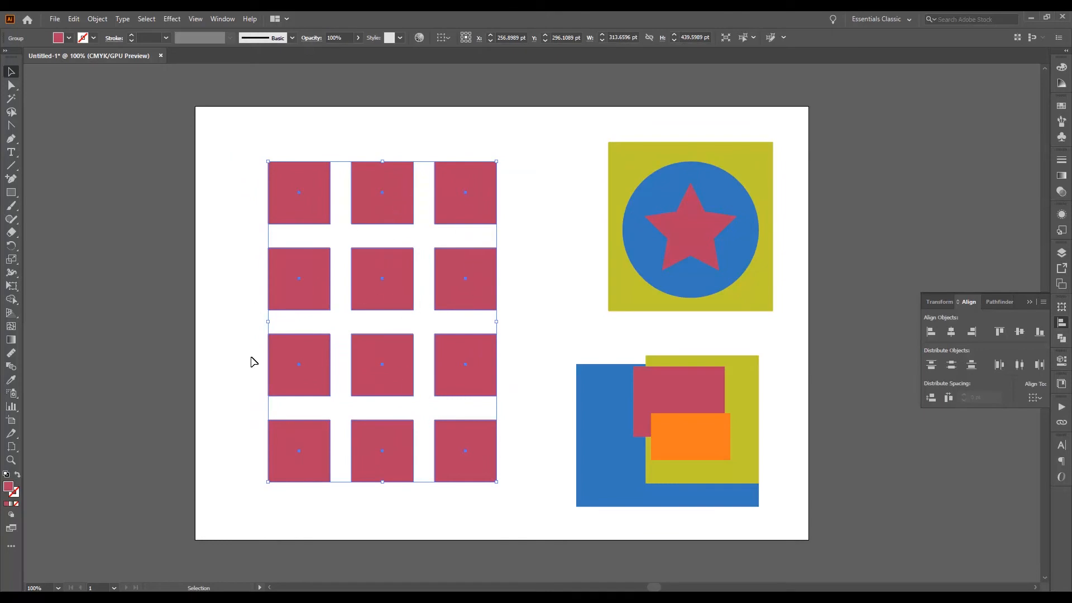
left_click(537, 230)
left_click(480, 288)
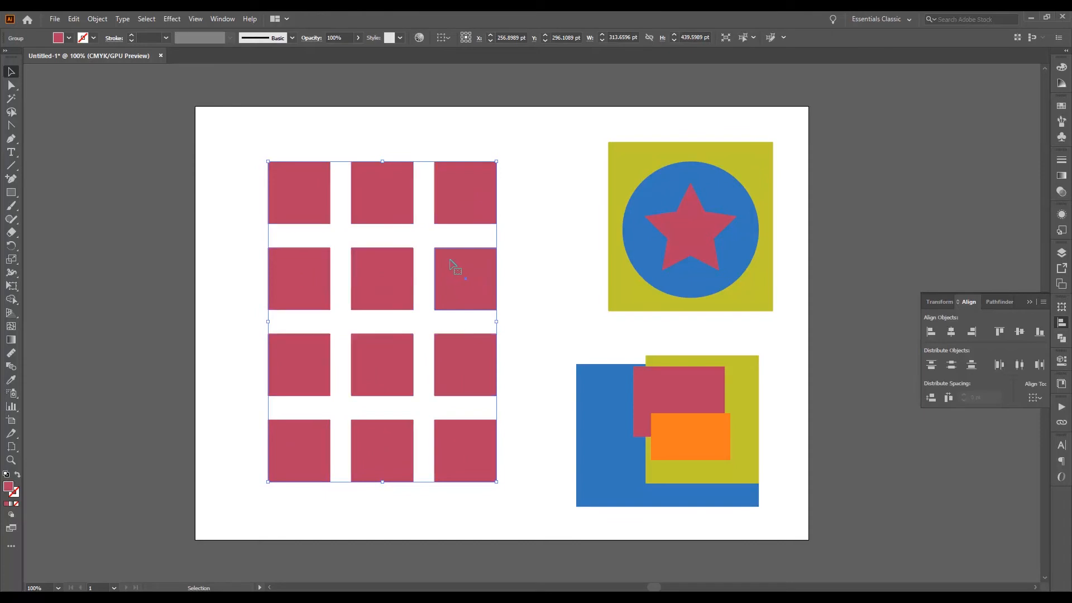
Isolate the grid group and select its columns one at a time
double_click(455, 267)
left_click(466, 277)
left_click(391, 301)
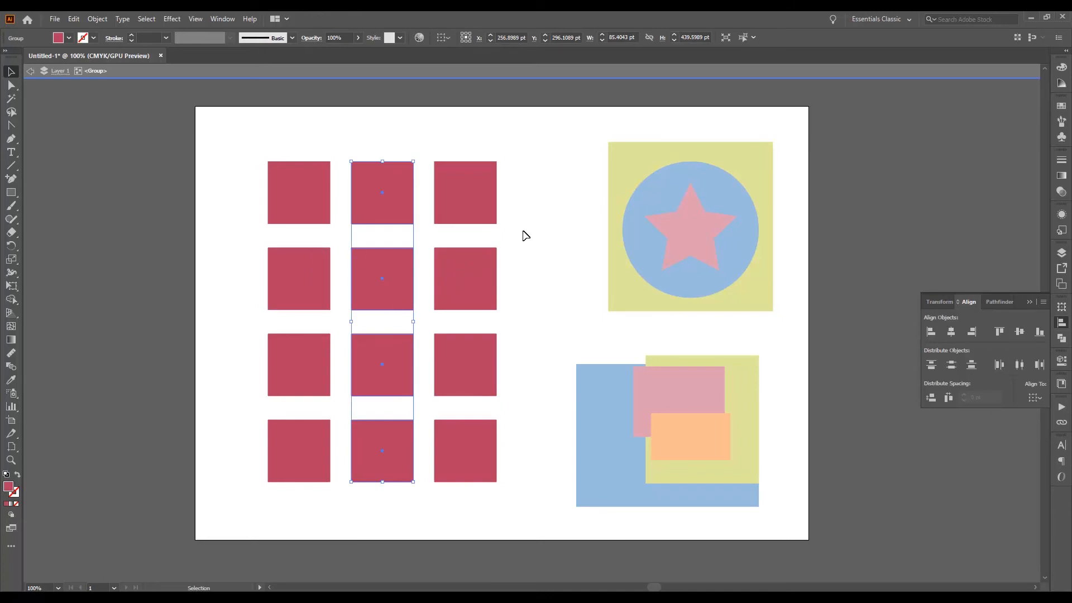
left_click(593, 269)
left_click(454, 287)
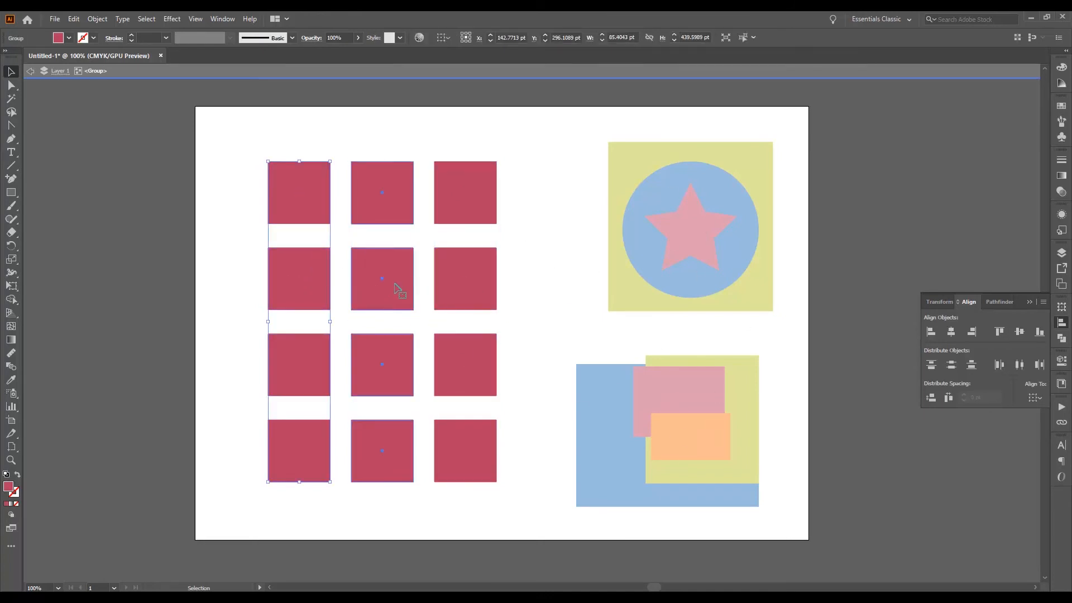
Try moving each of the three columns separately inside the isolated group, and undo the moves
left_click_drag(472, 297, 502, 298)
left_click_drag(391, 285, 428, 286)
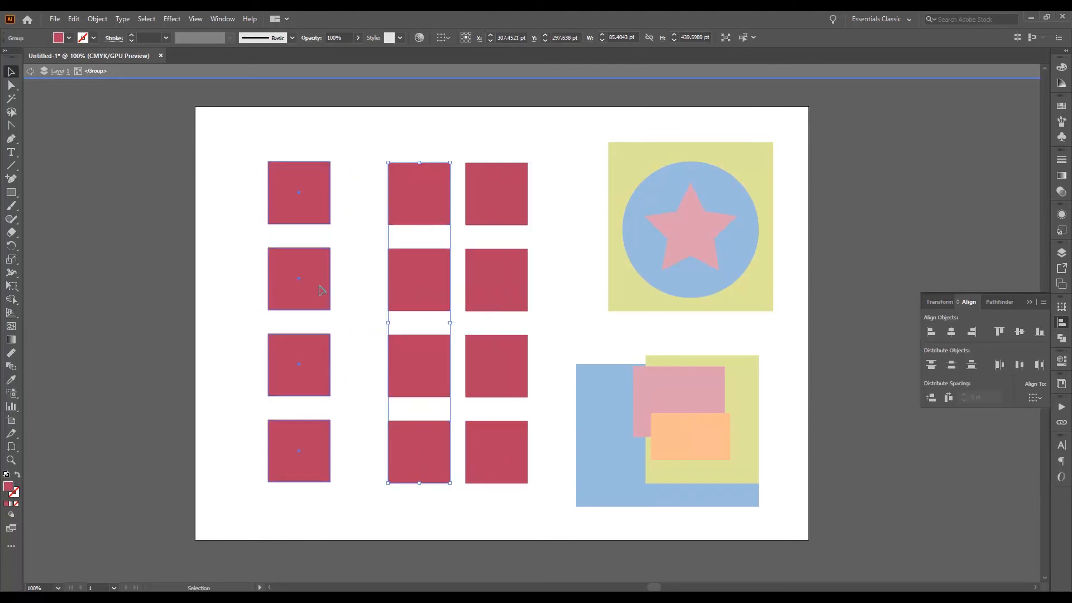
left_click_drag(332, 289, 357, 295)
key("ctrl+z")
key("ctrl+z")
key("ctrl+z")
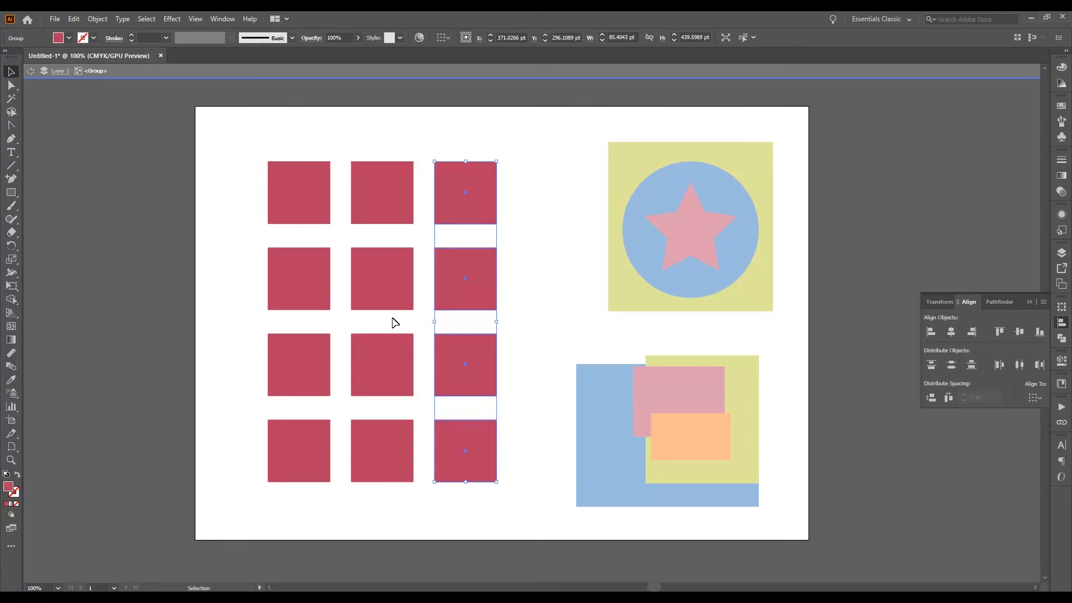
Isolate the nested group of the right column, select its squares individually, and exit isolation mode
double_click(486, 294)
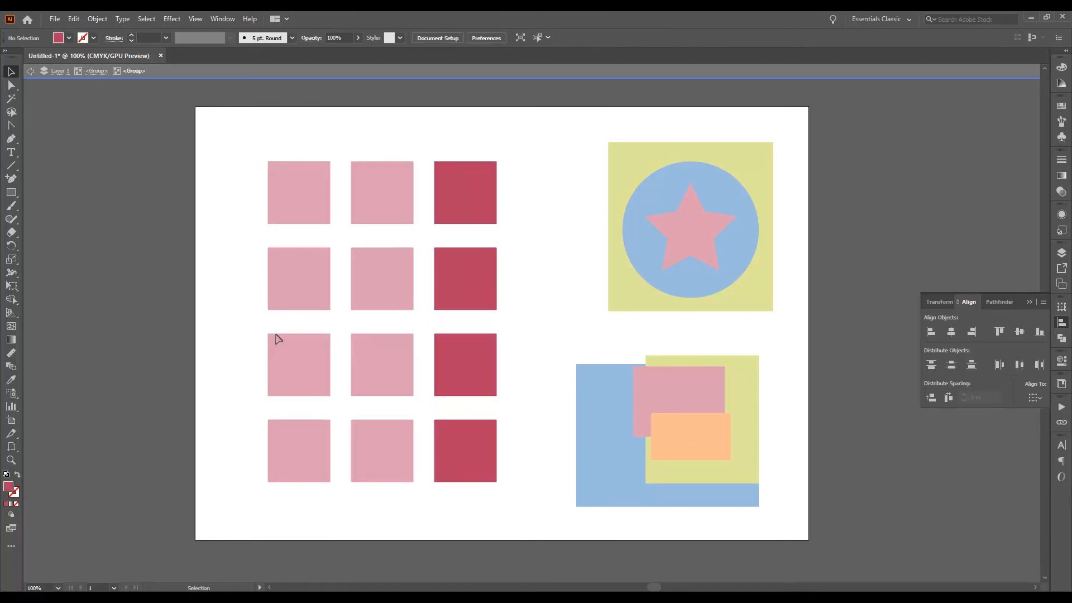
left_click(456, 375)
left_click(475, 212)
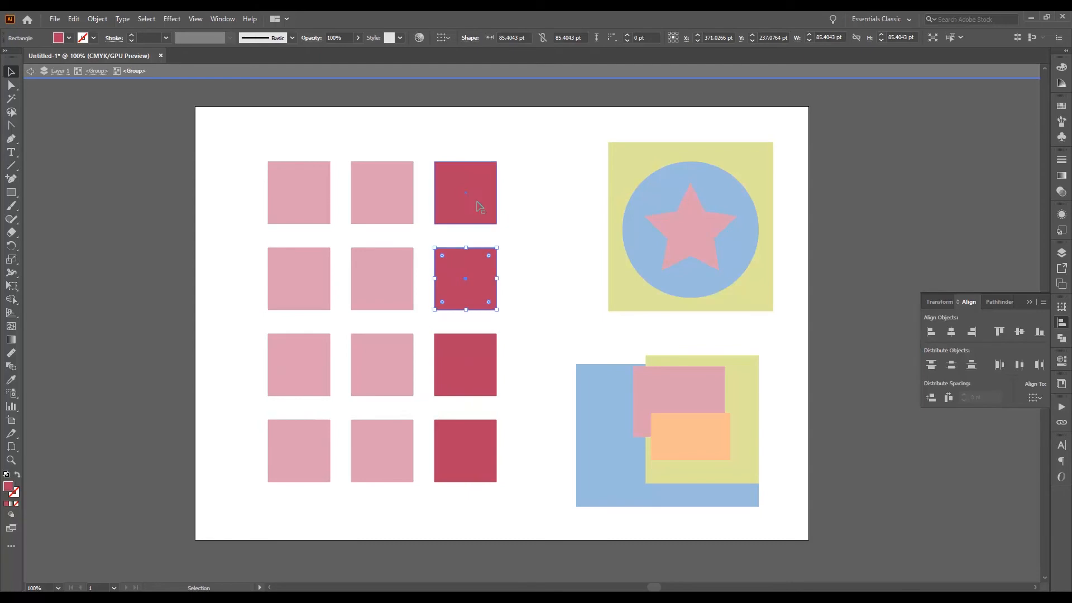
left_click(474, 284)
left_click(468, 365)
left_click(464, 445)
key("ctrl+z")
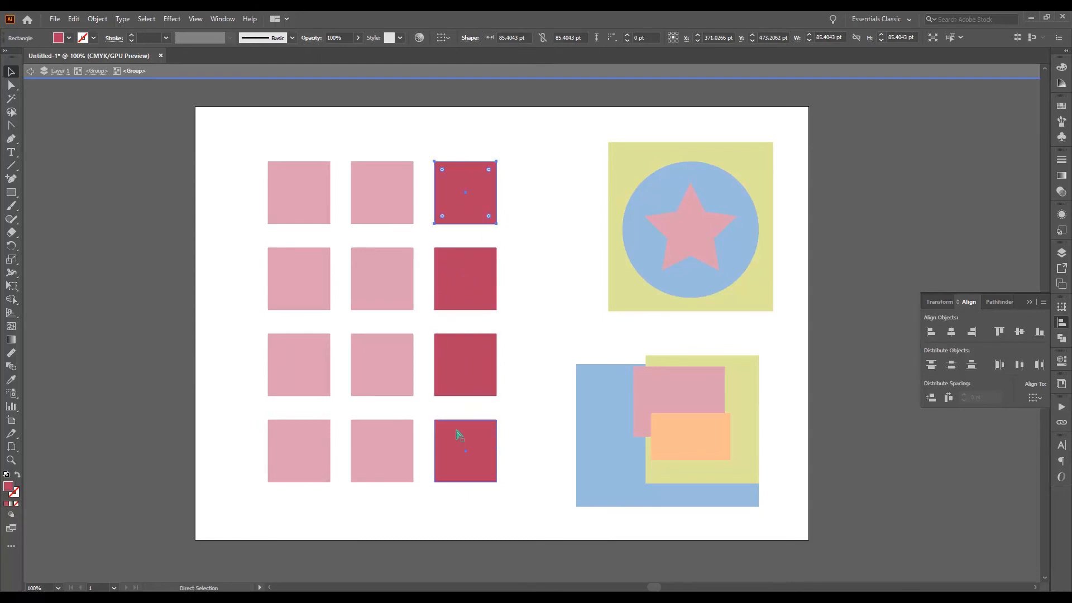
double_click(529, 232)
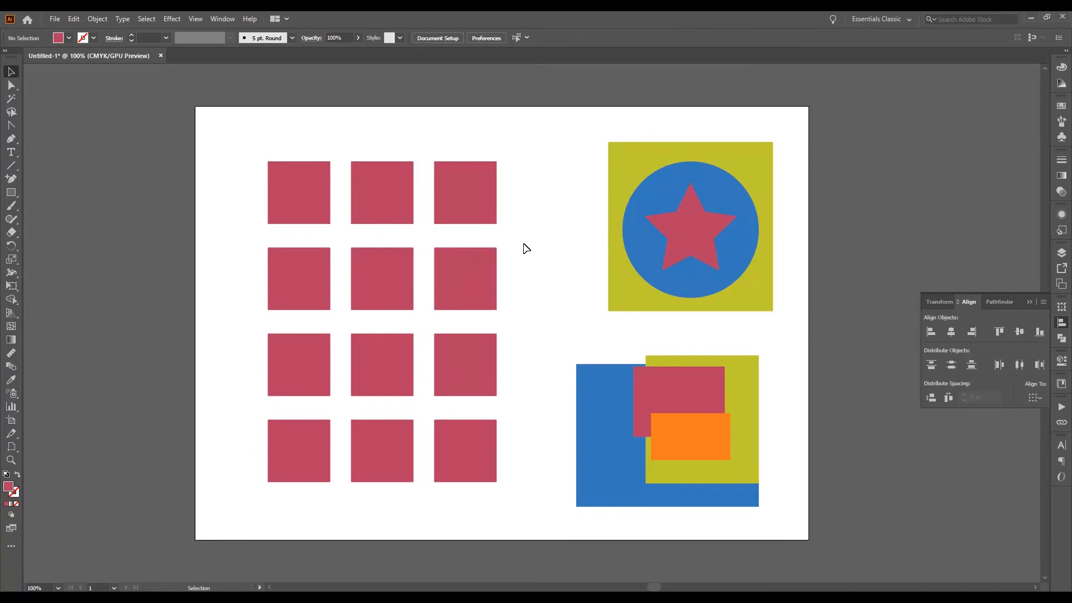
Ungroup the grid of squares into its three grouped columns
left_click(444, 279)
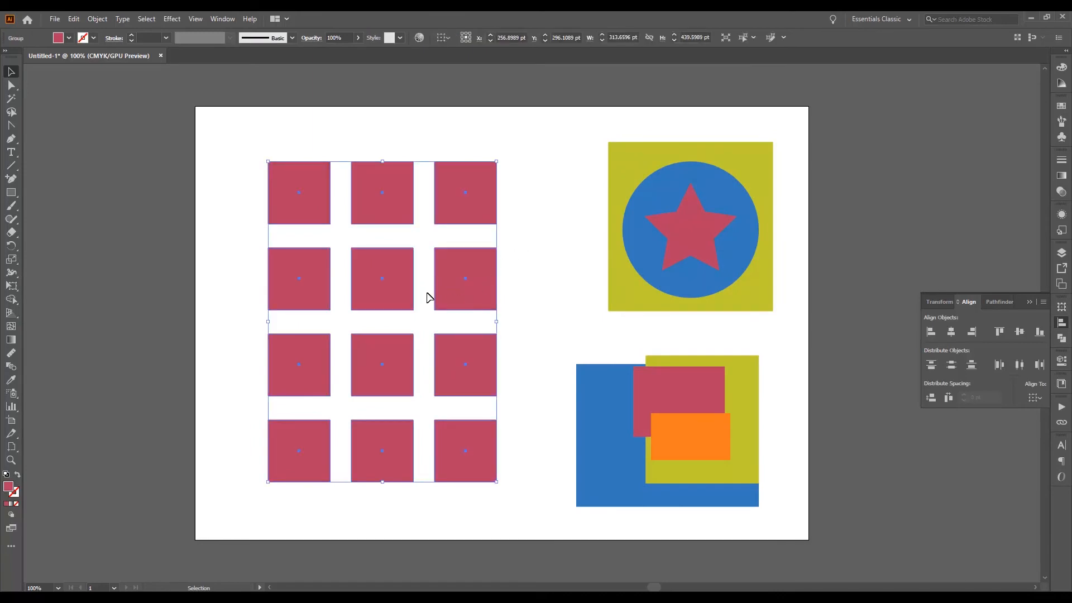
right_click(427, 295)
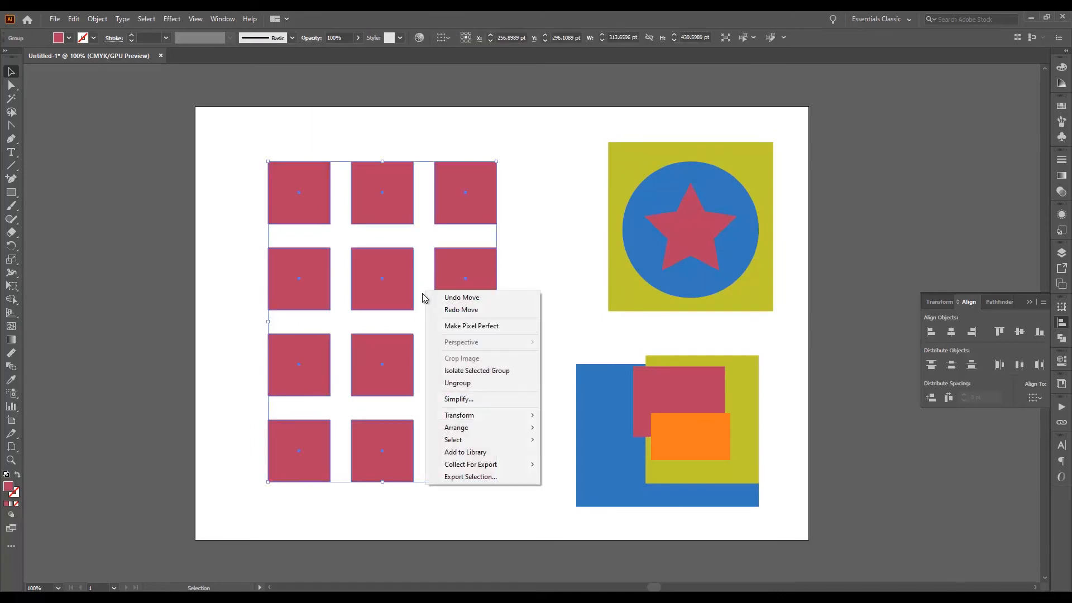
left_click(463, 384)
left_click(512, 294)
Move the three columns separately to uneven spacing, with the left one raised and the middle one at about X 279 pt, Y 298 pt
left_click(472, 289)
left_click_drag(469, 287, 525, 288)
left_click_drag(385, 288, 427, 293)
left_click_drag(323, 276, 348, 310)
left_click_drag(347, 329, 343, 285)
left_click_drag(451, 299, 426, 295)
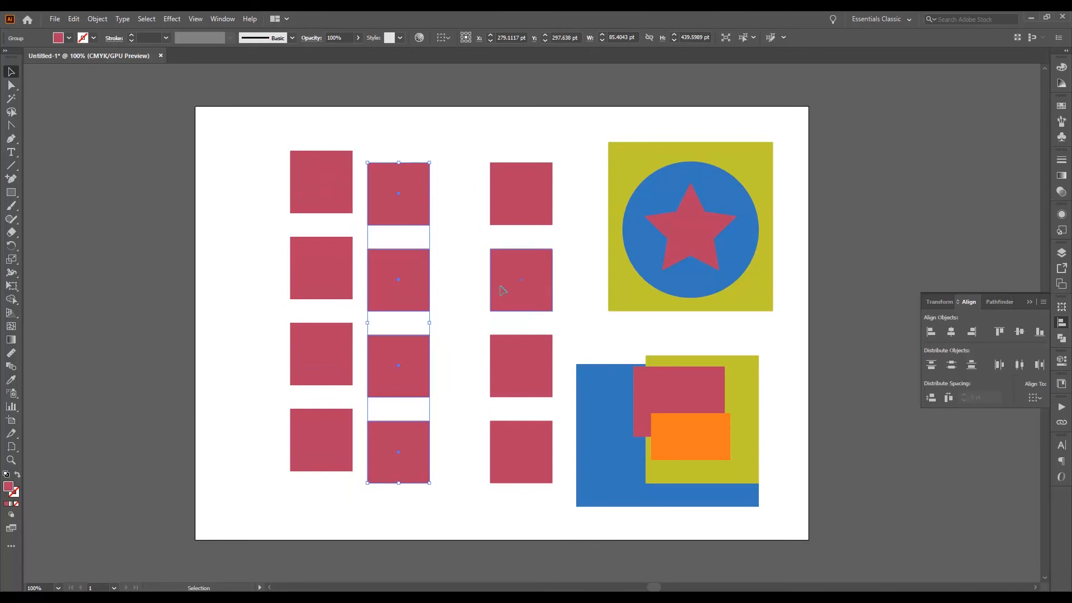
Move the rightmost column of squares closer to the middle column and ungroup it
left_click_drag(513, 293, 479, 286)
right_click(478, 282)
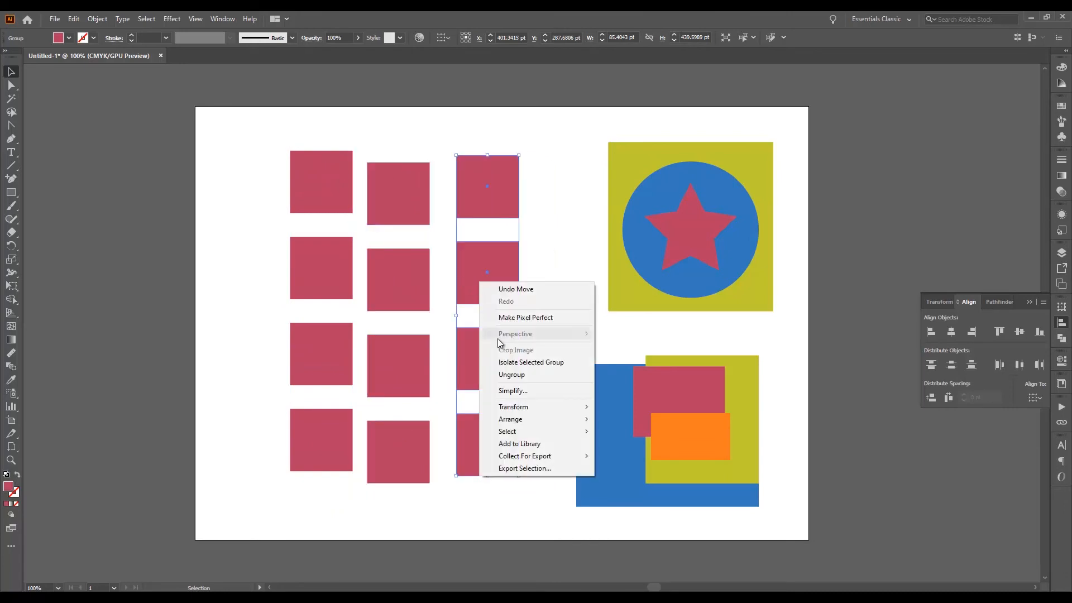
left_click(505, 374)
left_click(550, 305)
Shift the third square of the ungrouped column slightly to the right, out of line with the others
left_click(500, 289)
left_click(540, 324)
left_click(503, 358)
left_click_drag(505, 363, 532, 363)
left_click(541, 294)
left_click(486, 211)
left_click(487, 202)
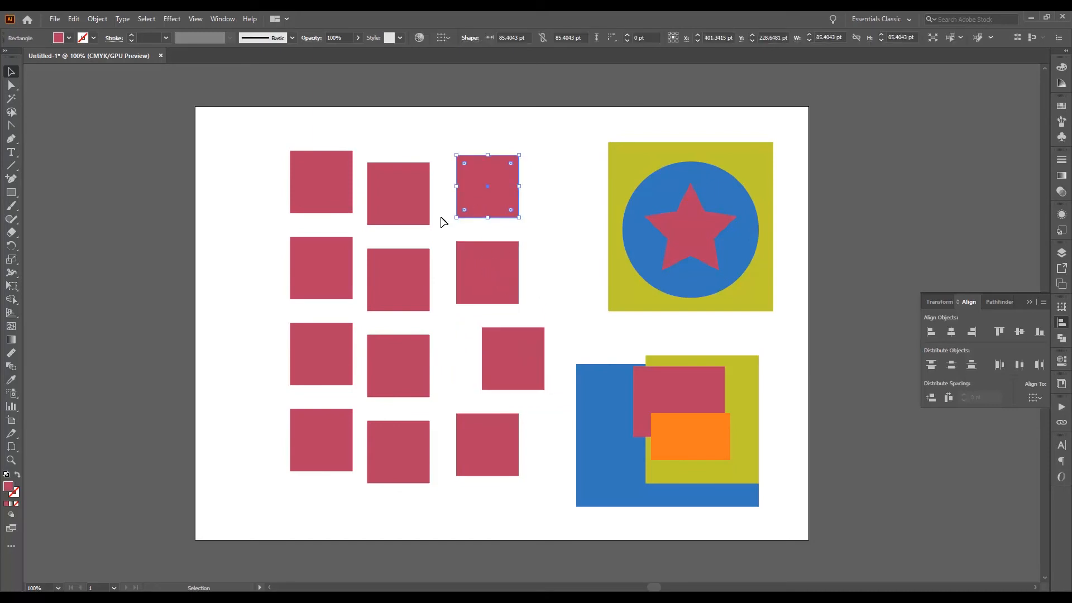
left_click(350, 196)
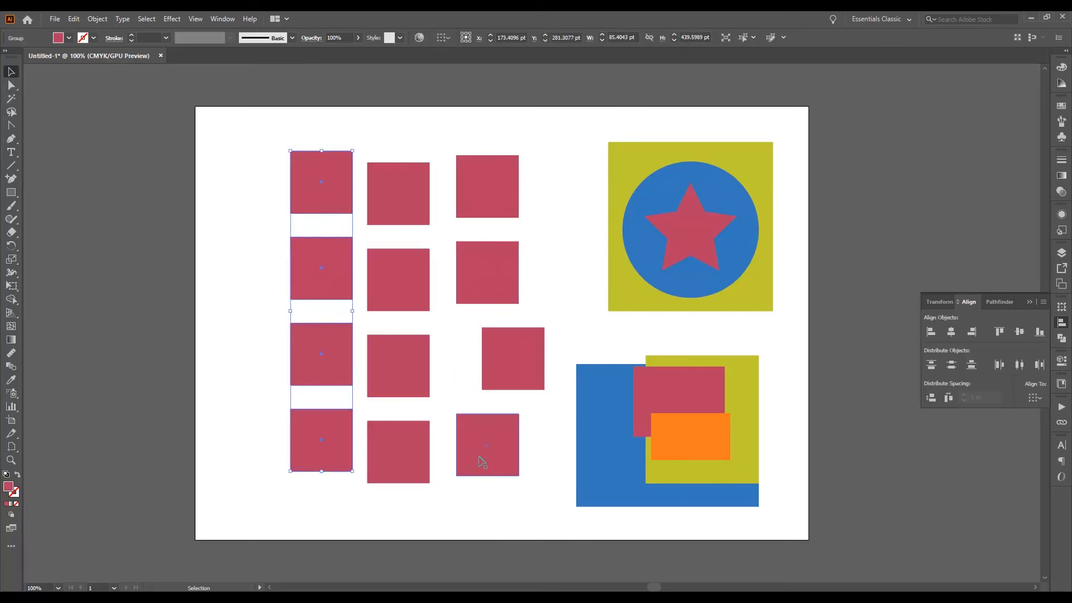
left_click(561, 246)
Delete all the red squares and the overlapping rectangles below the star artwork
left_click_drag(268, 227, 523, 466)
left_click_drag(272, 171, 536, 525)
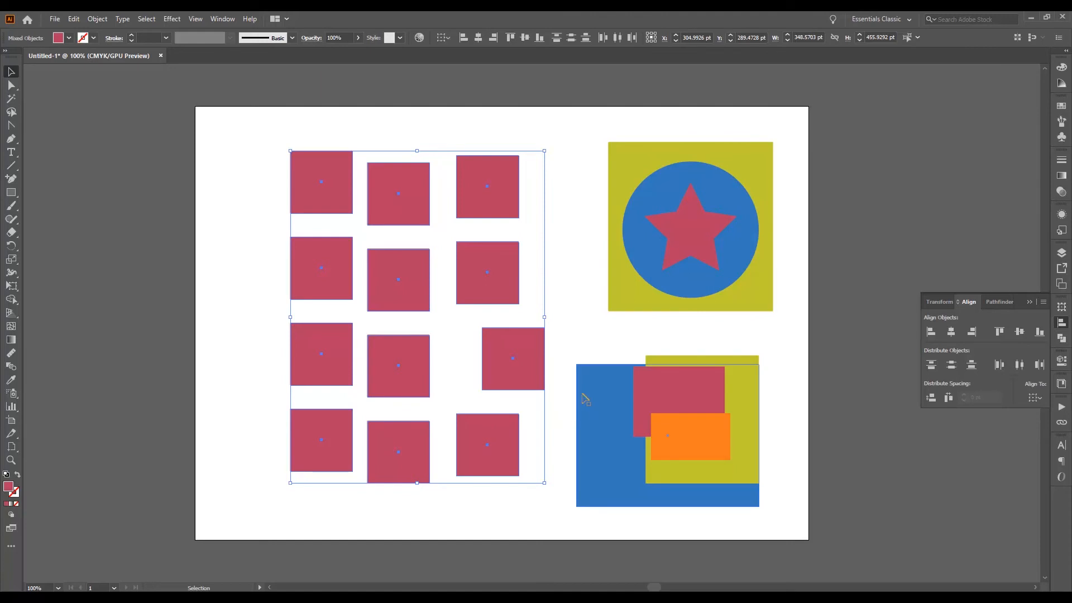
key("Delete")
left_click_drag(528, 353, 759, 533)
key("Delete")
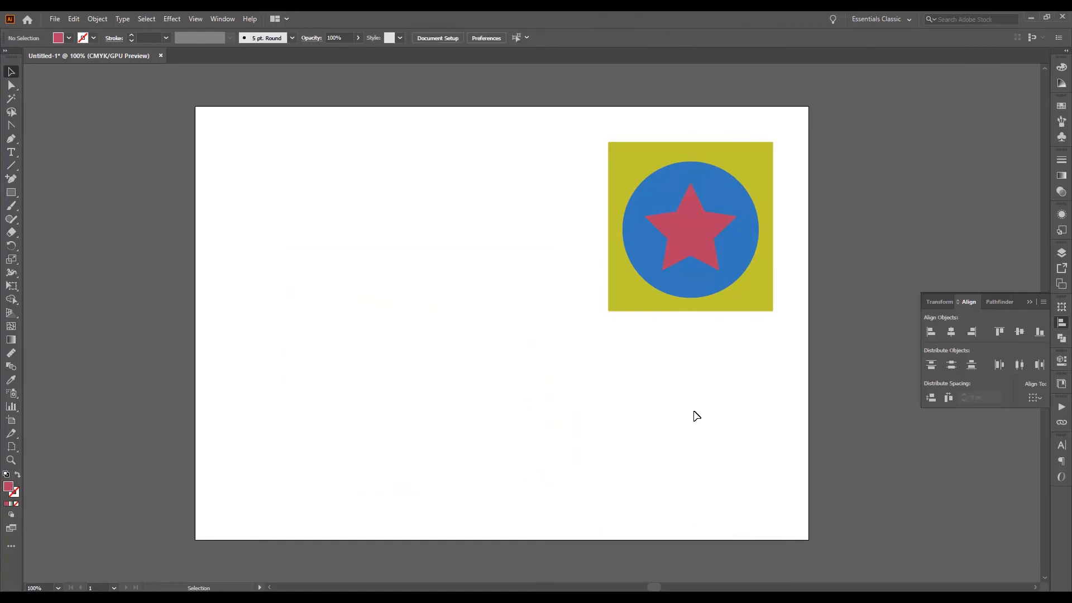
Move the square, circle and star artwork together to the centre of the artboard
left_click_drag(581, 250, 705, 335)
left_click_drag(687, 256, 502, 388)
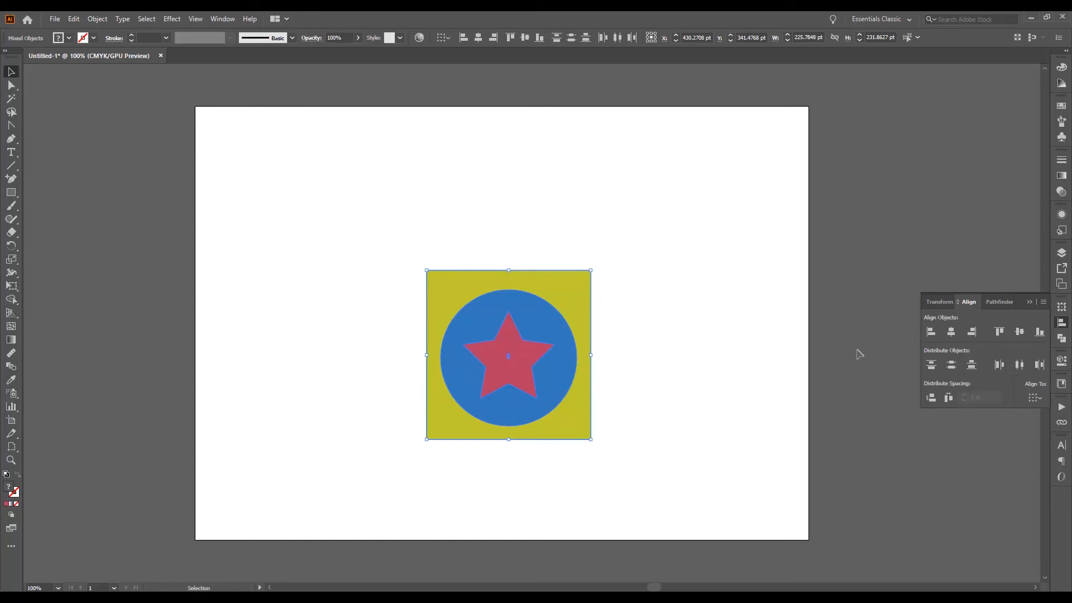
left_click_drag(570, 411, 562, 387)
left_click(623, 334)
left_click(557, 342)
left_click(612, 300)
left_click(561, 317)
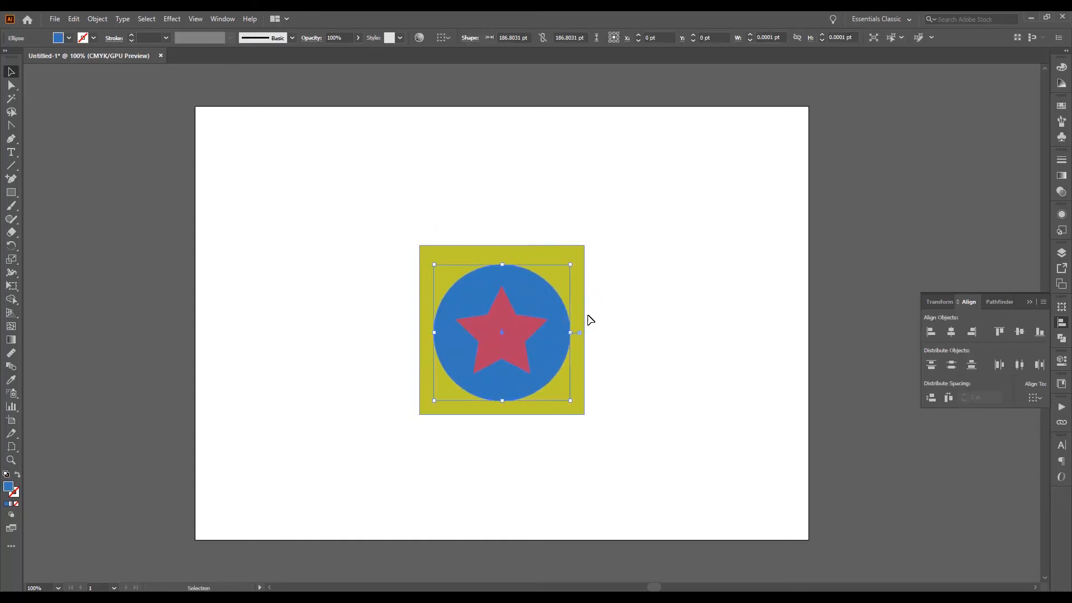
left_click(624, 268)
Make two copies of the square, circle and star artwork, one on each side of the original
left_click_drag(620, 233, 484, 441)
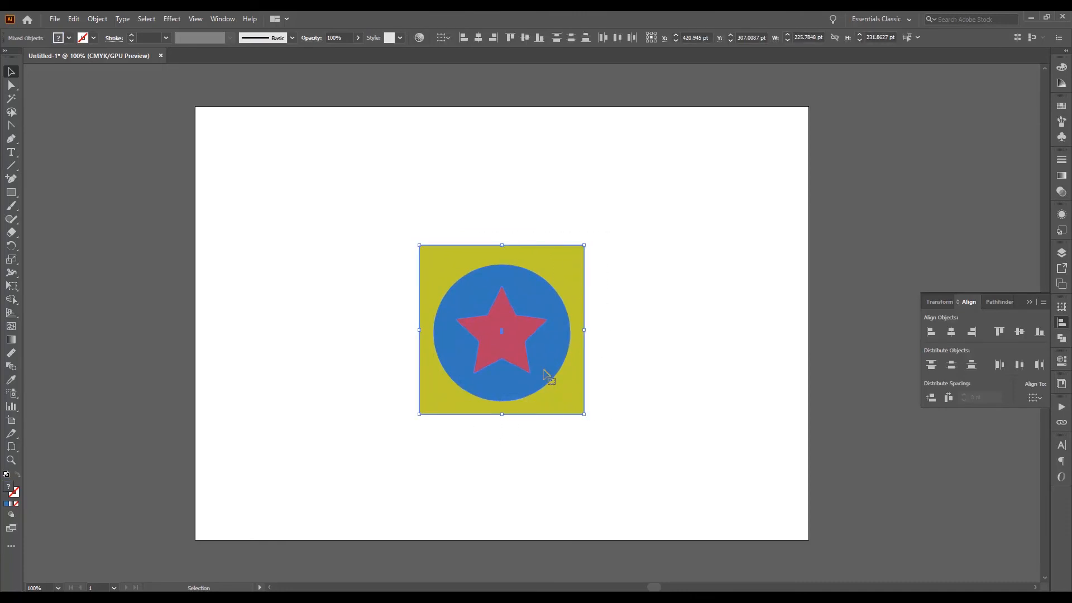
left_click_drag(519, 359, 699, 361)
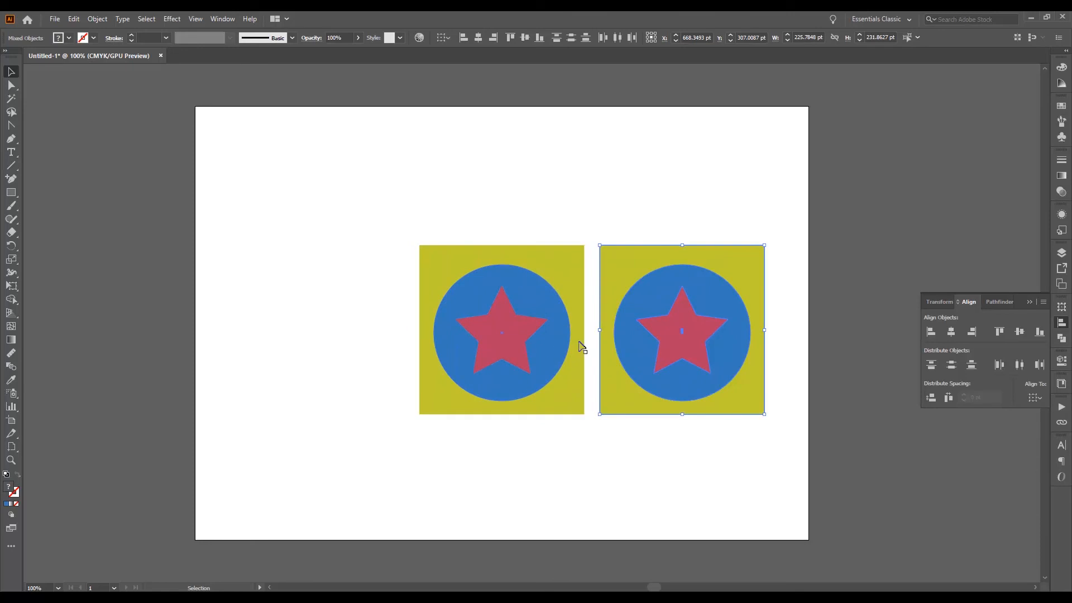
left_click_drag(671, 349, 318, 317)
Stack two of the artworks along the artboard's left side and place the third alone right of centre
left_click(400, 190)
left_click_drag(418, 213, 354, 254)
left_click_drag(451, 331, 343, 441)
left_click_drag(347, 381, 349, 444)
left_click(462, 342)
left_click_drag(538, 233, 719, 427)
left_click_drag(683, 341, 590, 336)
left_click(648, 280)
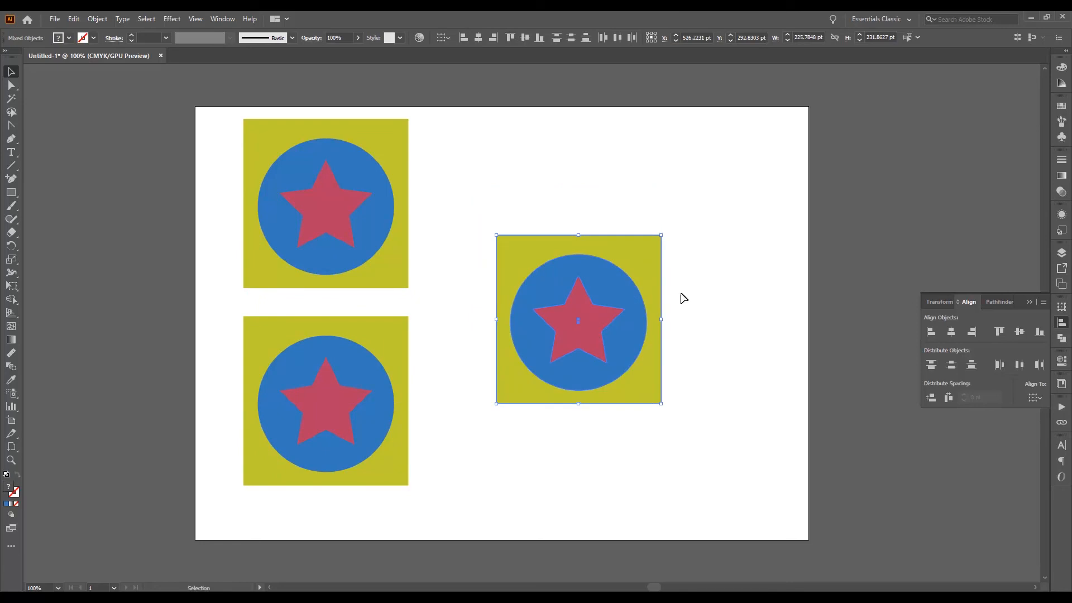
Display the Pathfinder options
left_click(710, 288)
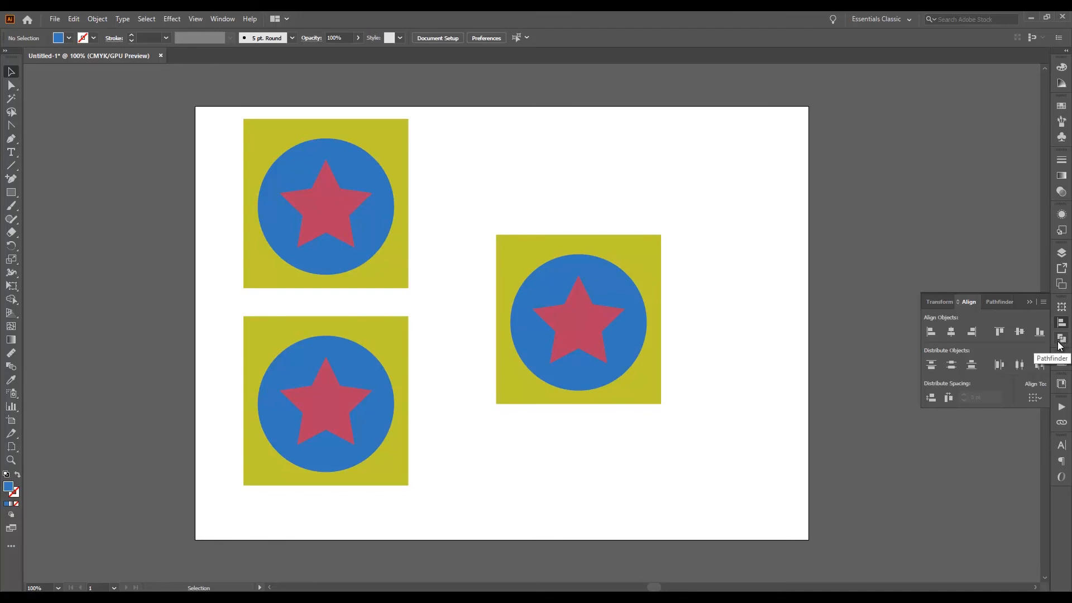
left_click(223, 19)
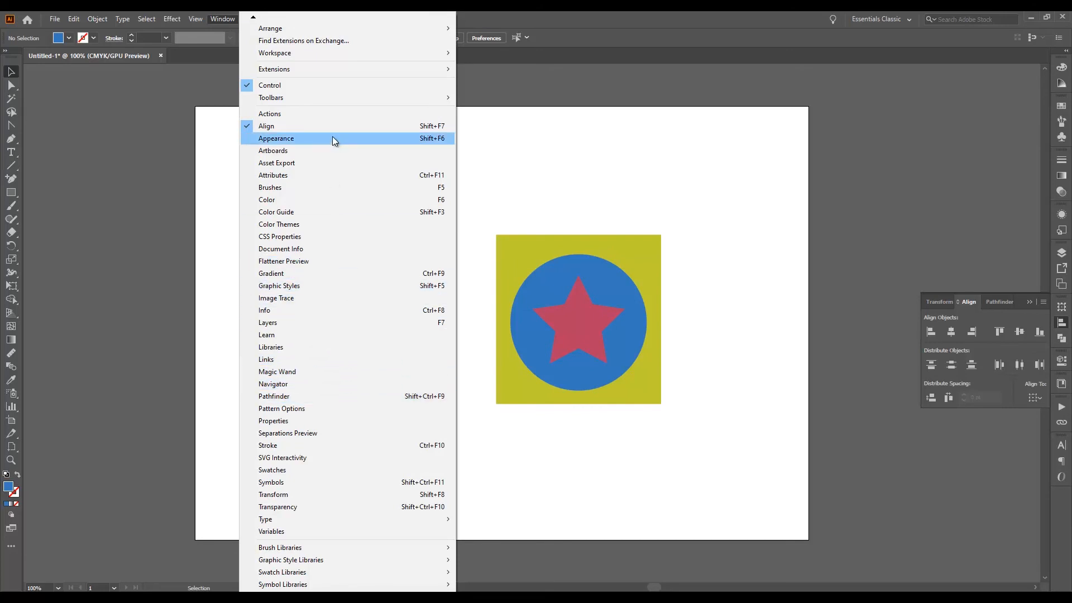
left_click(993, 309)
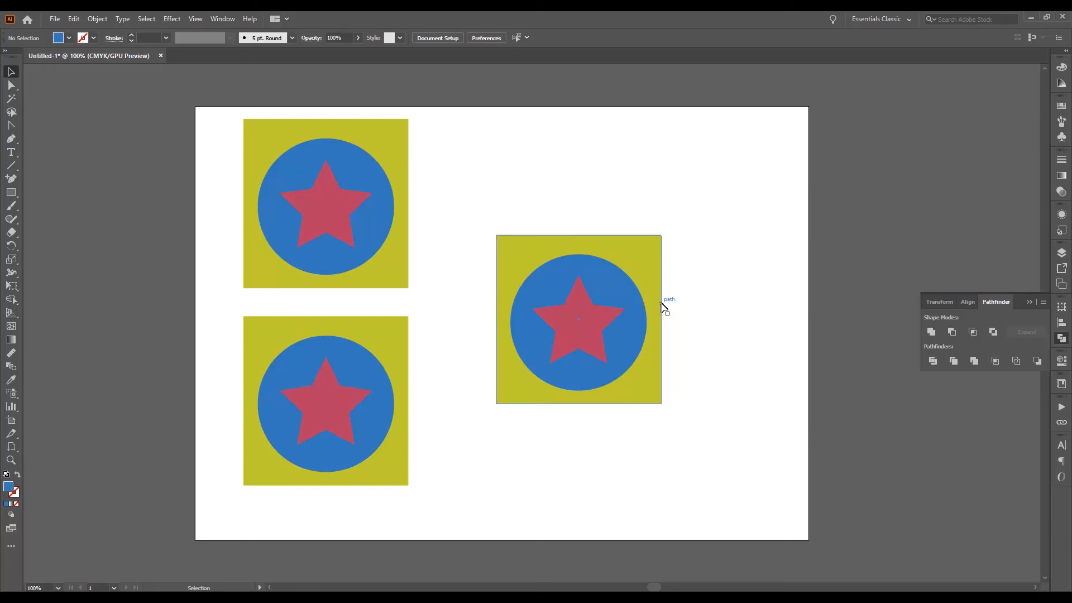
Pull the star and circle off the square in the right artwork, and undo both moves
left_click(593, 329)
left_click(706, 291)
left_click(618, 289)
left_click(592, 330)
left_click_drag(589, 336, 694, 239)
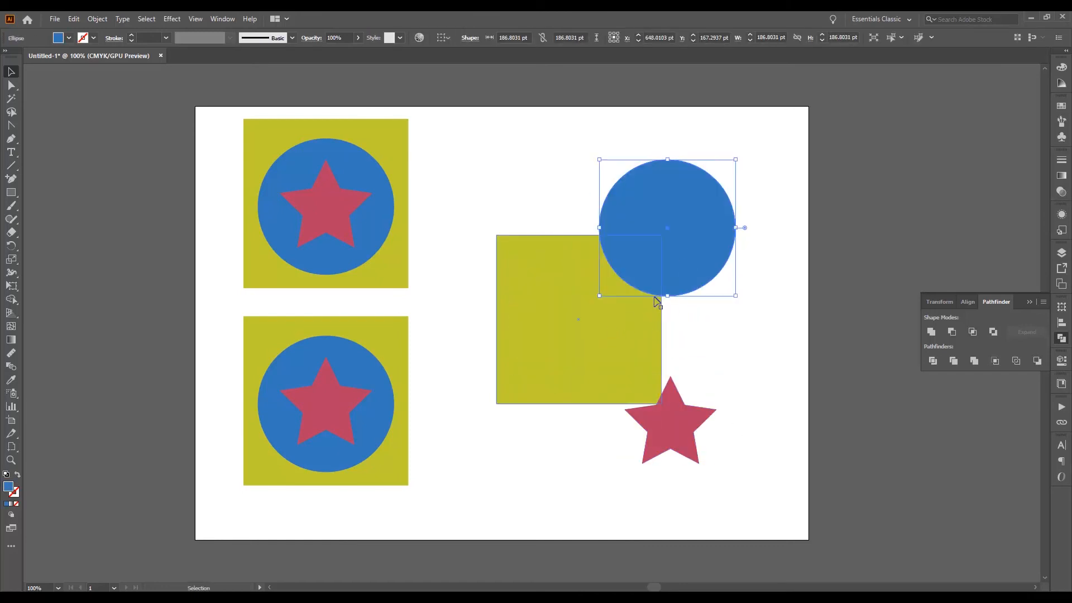
key("ctrl+z")
key("ctrl+z")
left_click(677, 313)
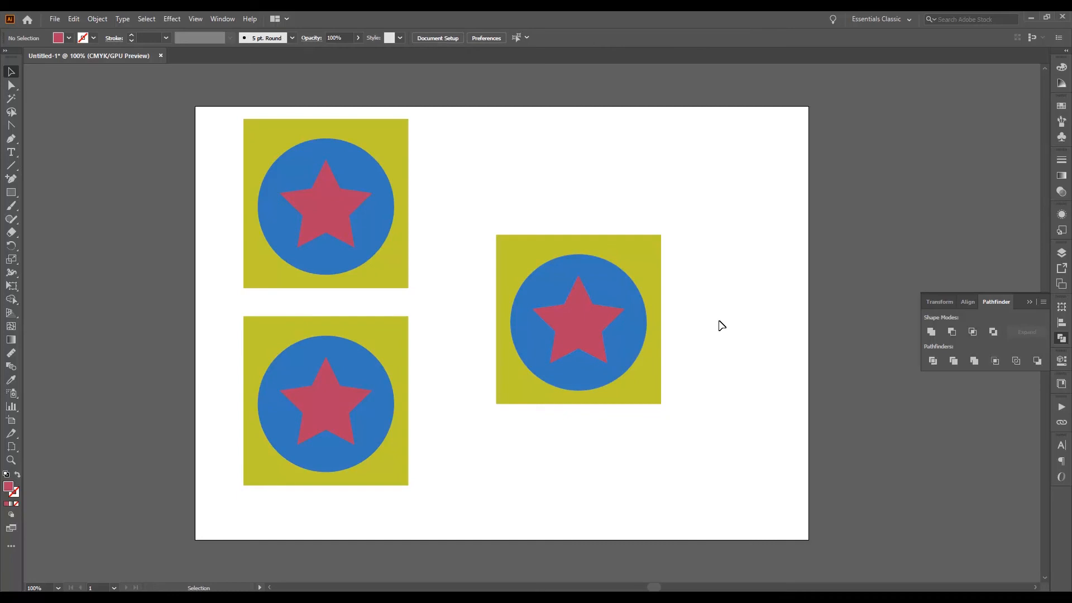
Unite the right artwork's square, circle and star into one shape, and undo the union
left_click_drag(698, 222, 494, 445)
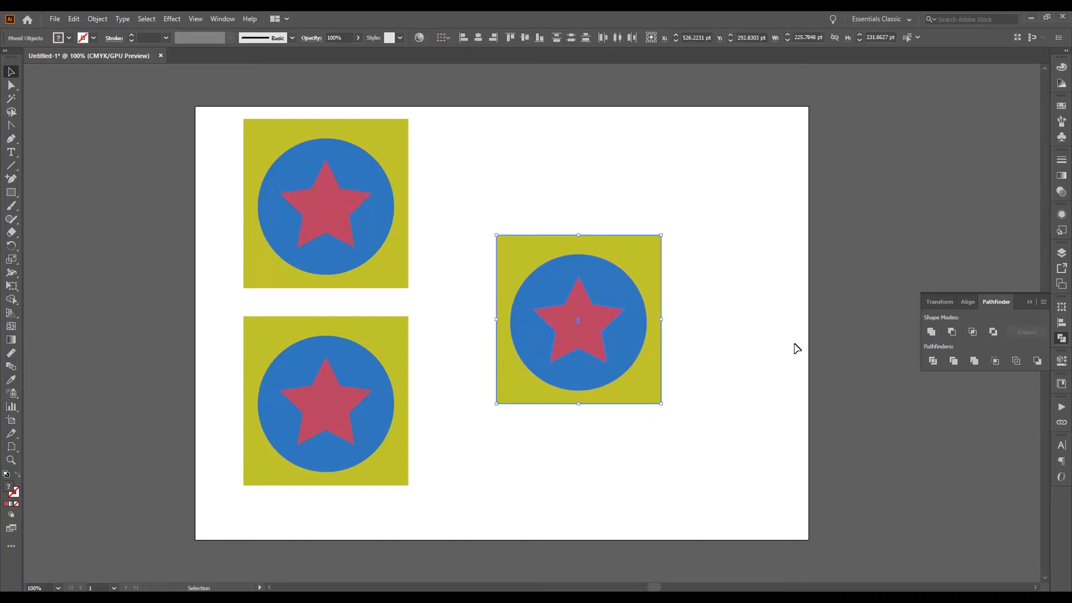
left_click(932, 333)
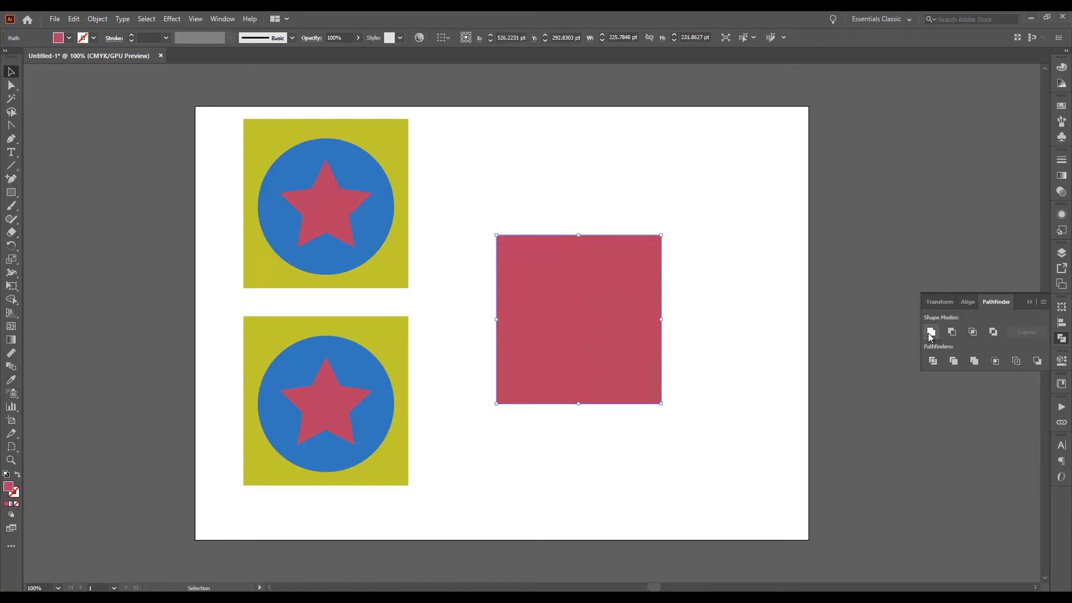
left_click(707, 324)
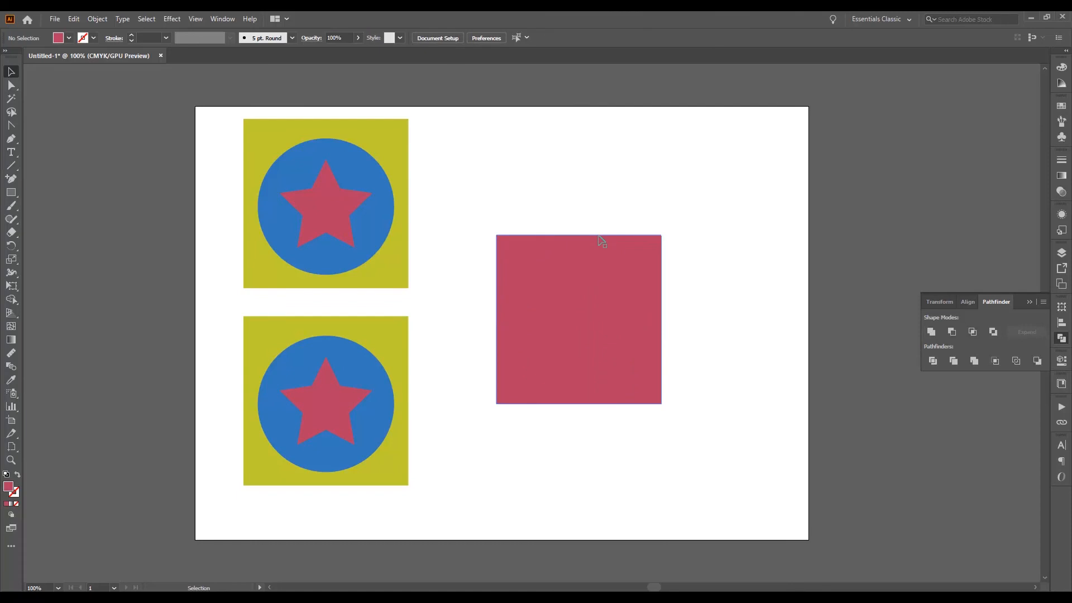
key("ctrl+z")
Offset the circle over the square's upper right corner and the star over its lower edge, and unite all three shapes
left_click(679, 311)
left_click_drag(626, 365, 680, 282)
left_click_drag(592, 335, 601, 422)
left_click(723, 337)
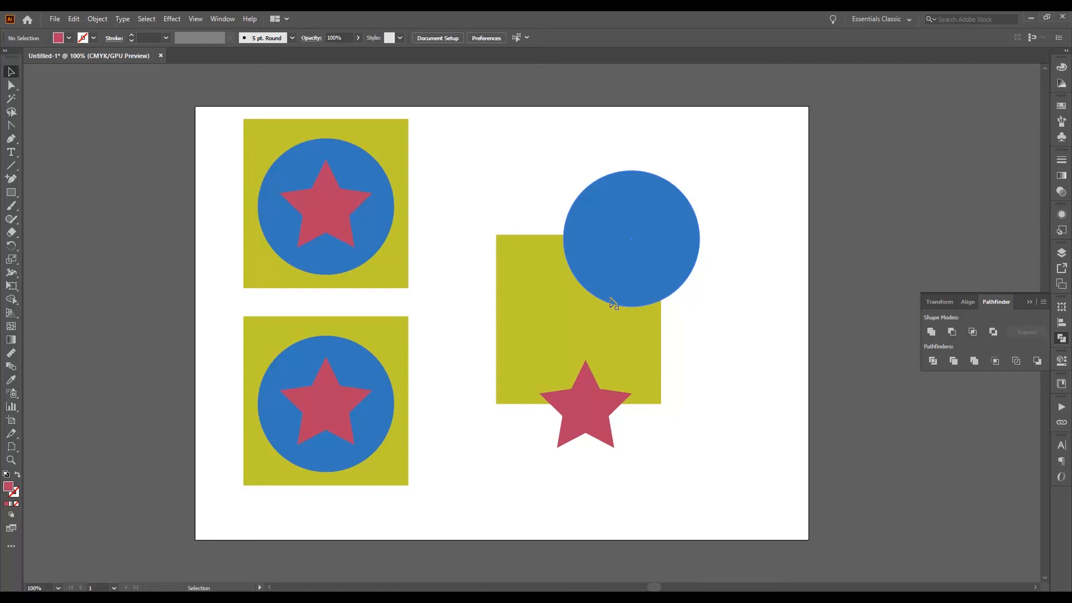
left_click_drag(738, 189, 614, 424)
left_click(931, 332)
left_click(757, 333)
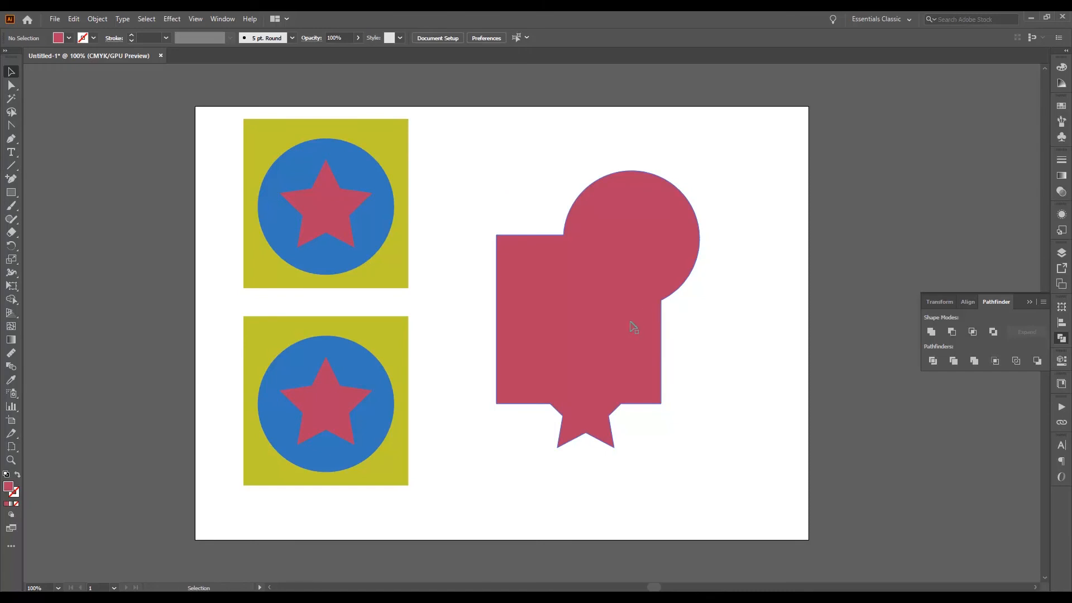
Undo the union and the moves of the star and circle
key("ctrl+z")
key("ctrl+z")
key("ctrl+z")
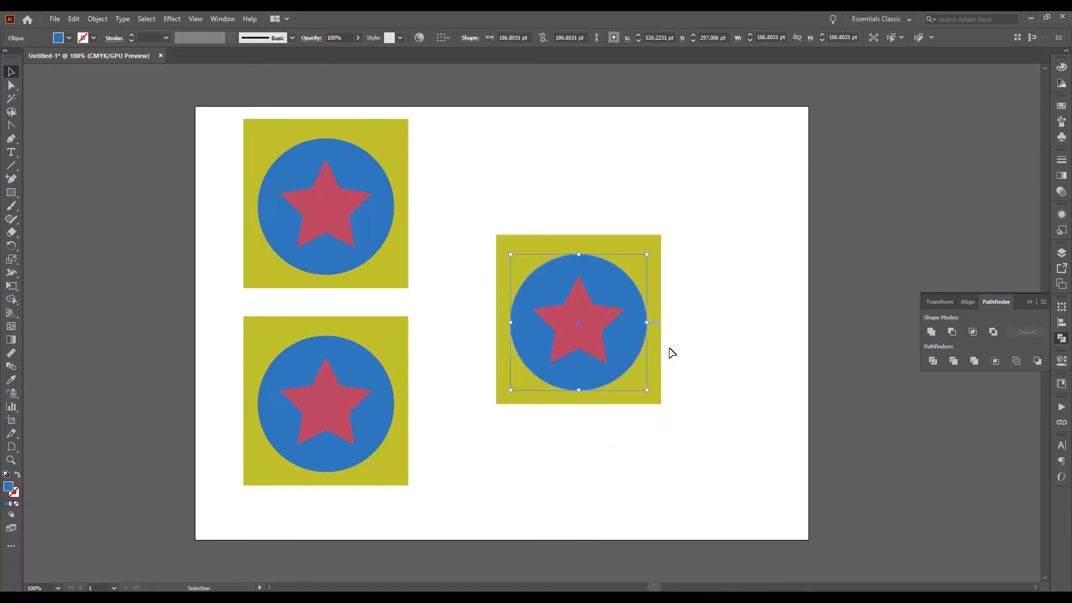
Move the right artwork slightly further to the right
left_click(726, 337)
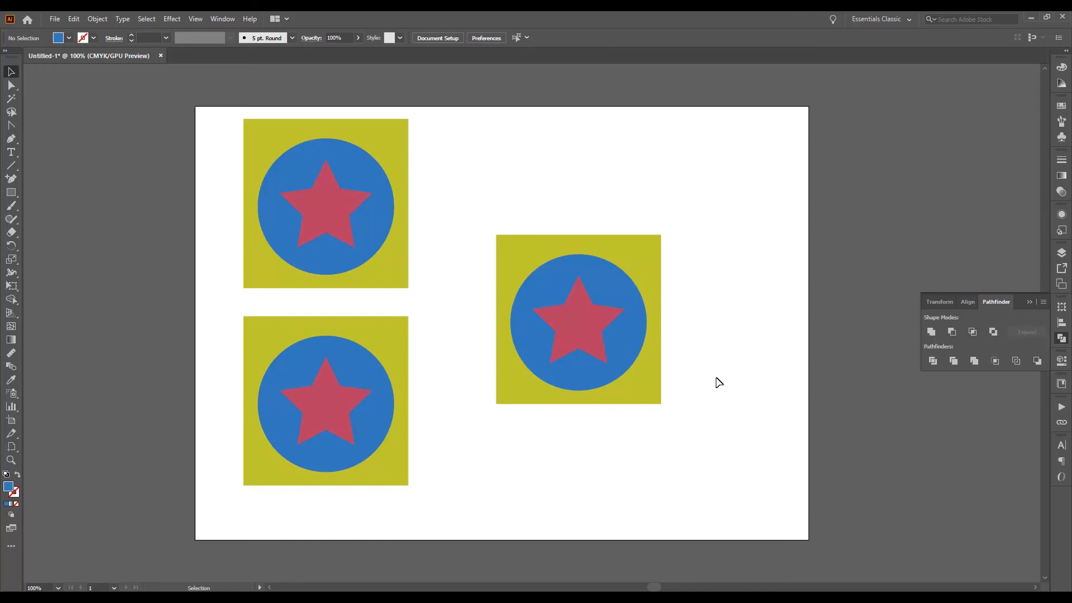
left_click_drag(718, 237, 637, 379)
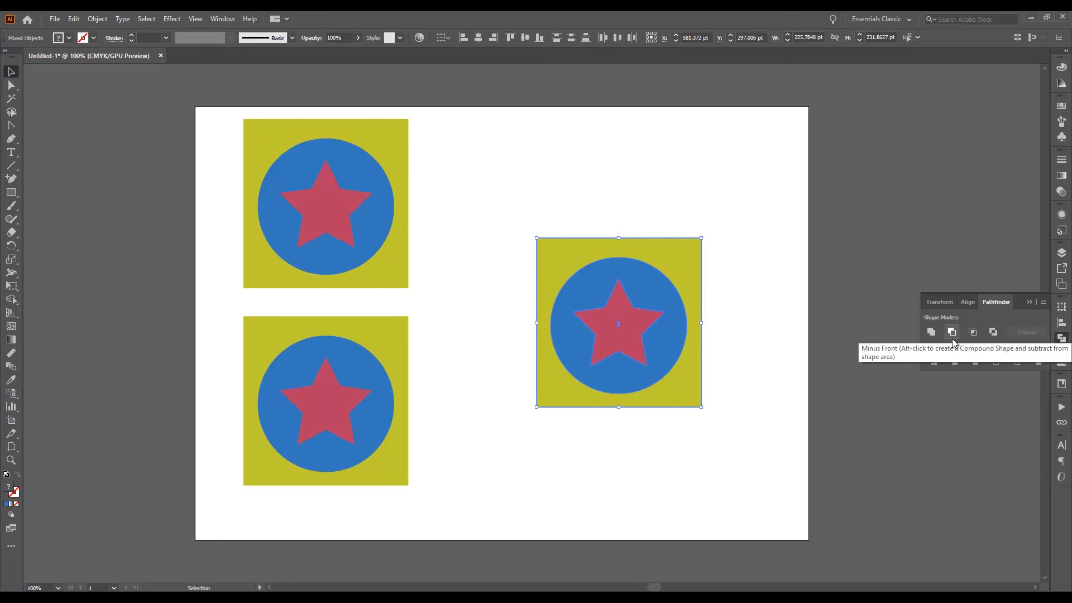
left_click(732, 284)
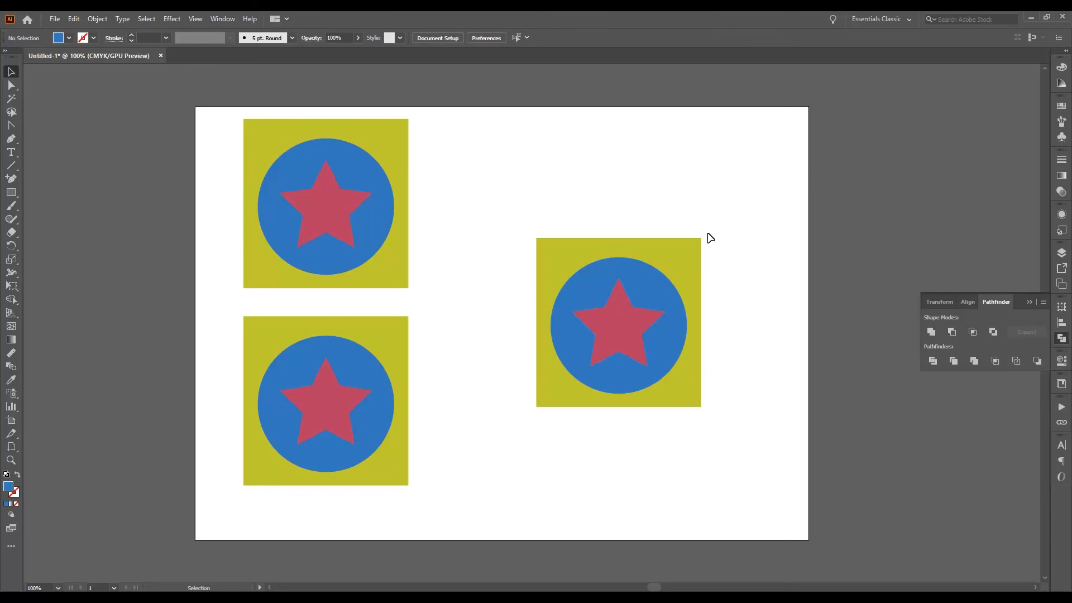
Subtract the circle and star from the right artwork's square with Minus Front, and undo the subtraction
left_click_drag(722, 207, 531, 438)
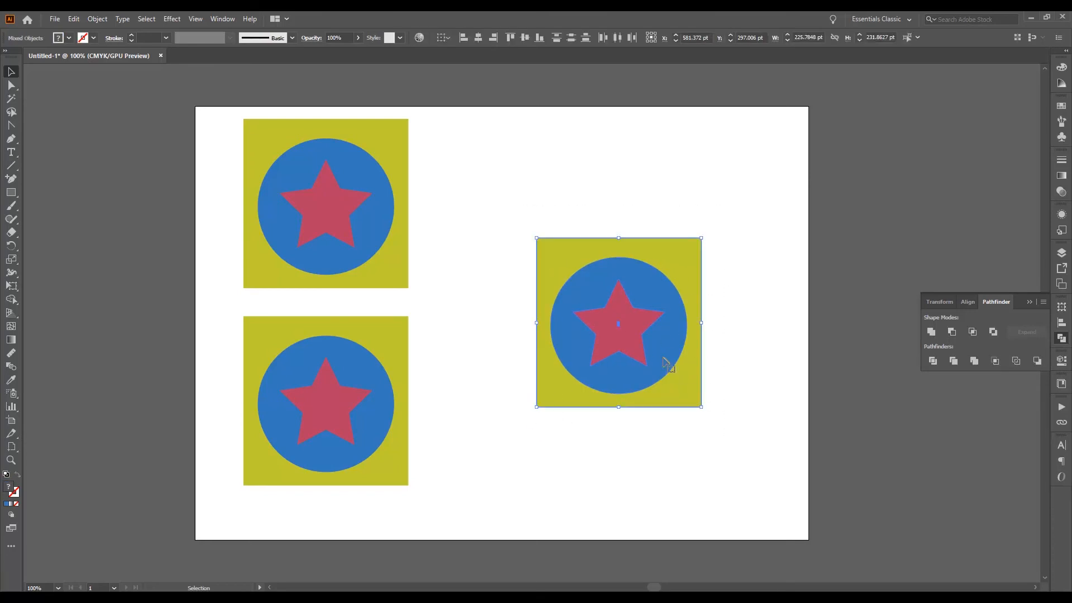
left_click(953, 331)
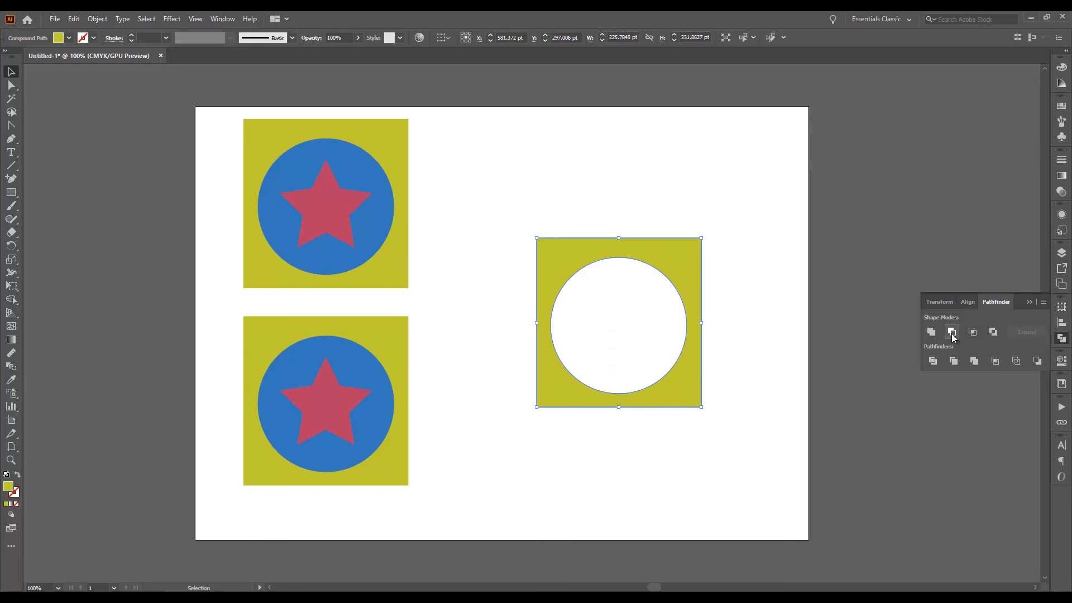
left_click(740, 318)
key("a")
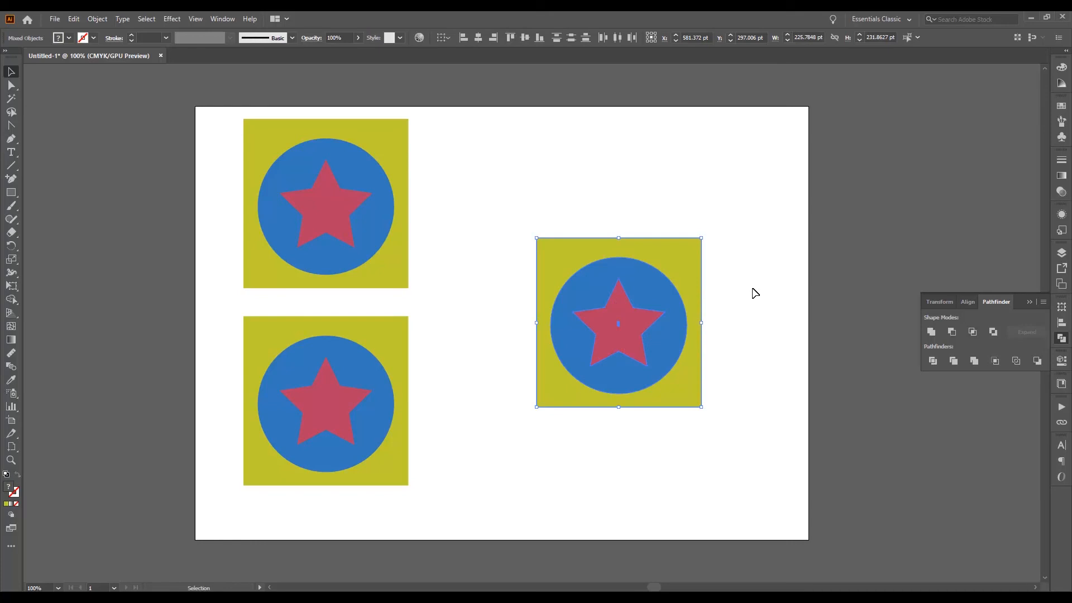
left_click(748, 298)
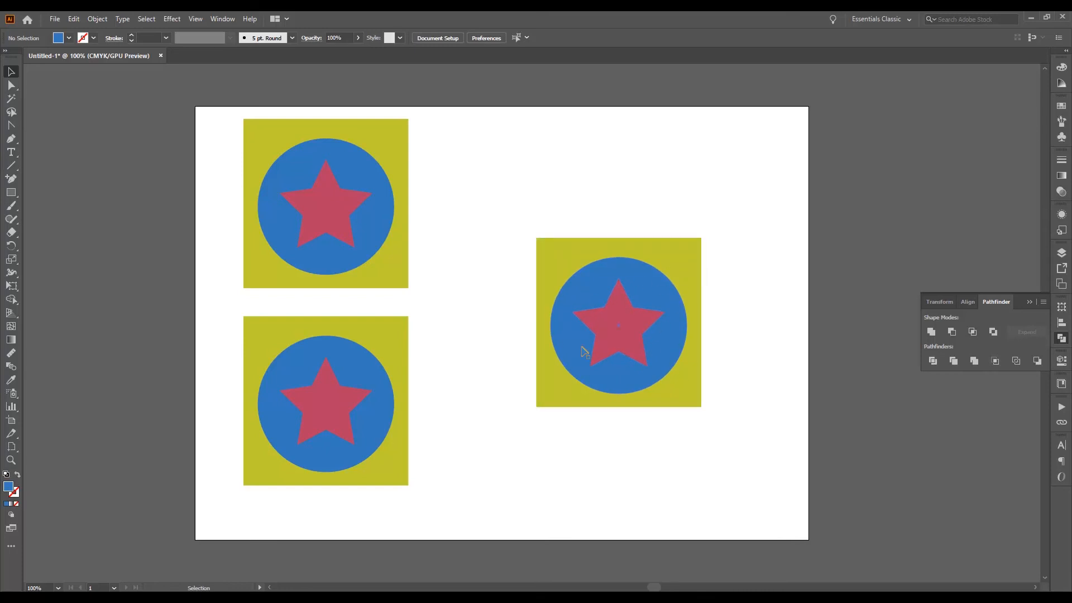
Repeat the Minus Front subtraction on the whole right artwork, and undo it again
left_click_drag(743, 246, 695, 327)
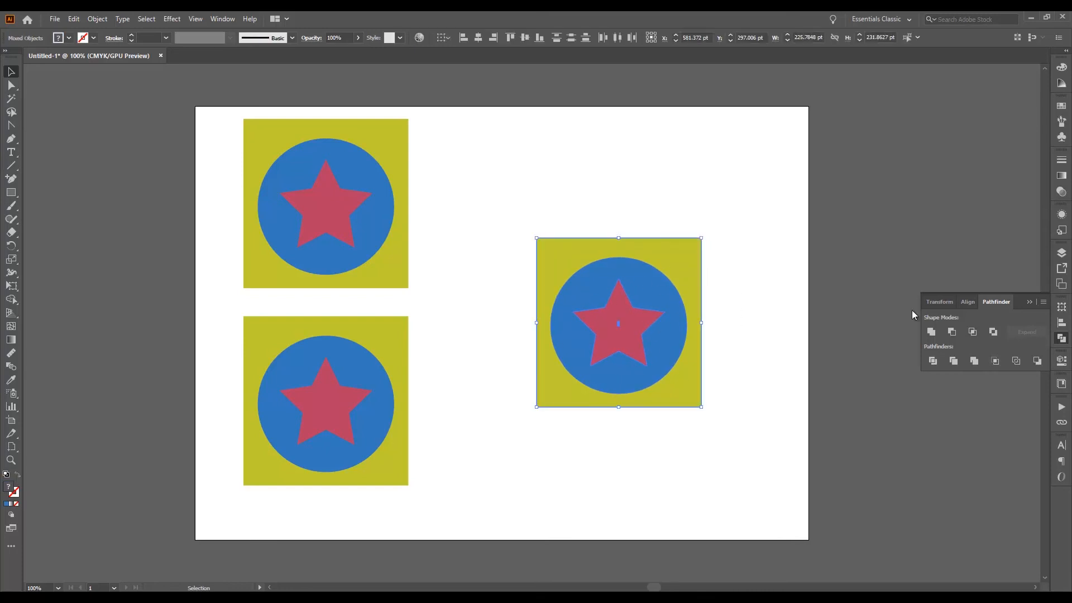
left_click(952, 332)
left_click(723, 326)
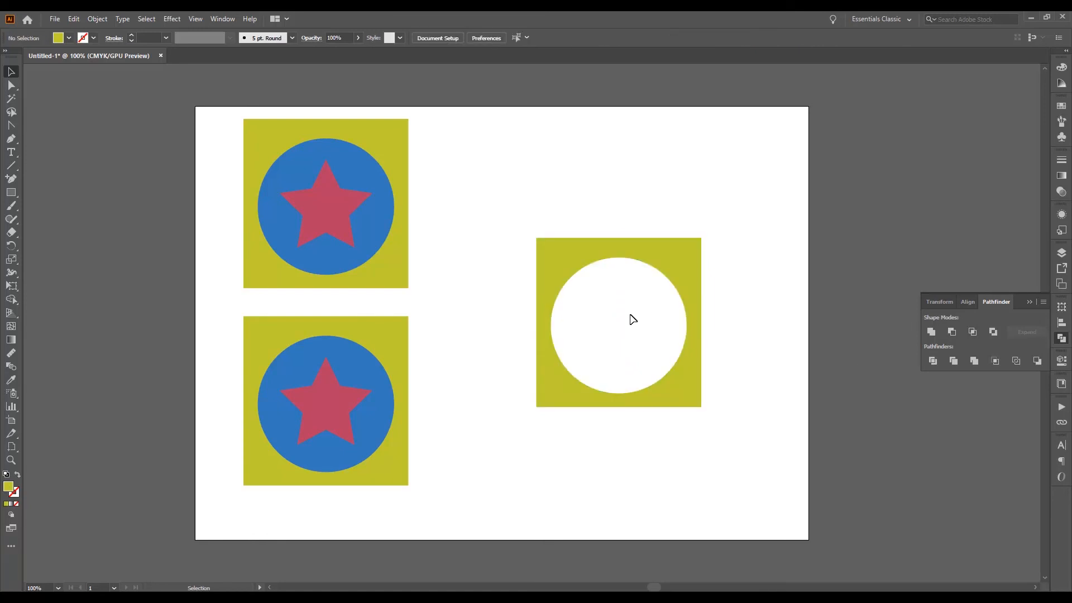
key("ctrl+z")
key("ctrl+z")
Enlarge the right artwork's star from its centre to about 276 pt wide, so its points extend beyond the square
left_click(745, 337)
left_click(603, 325)
left_click_drag(573, 279, 519, 224)
left_click(735, 364)
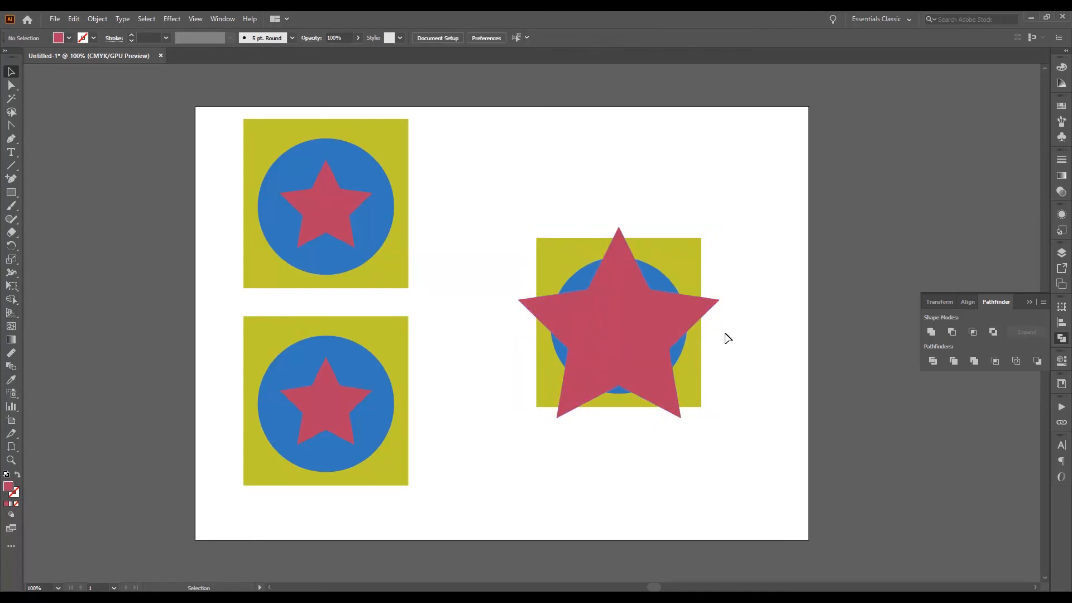
Subtract the circle and enlarged star from the square with Minus Front, and undo the operation
left_click_drag(735, 220, 526, 460)
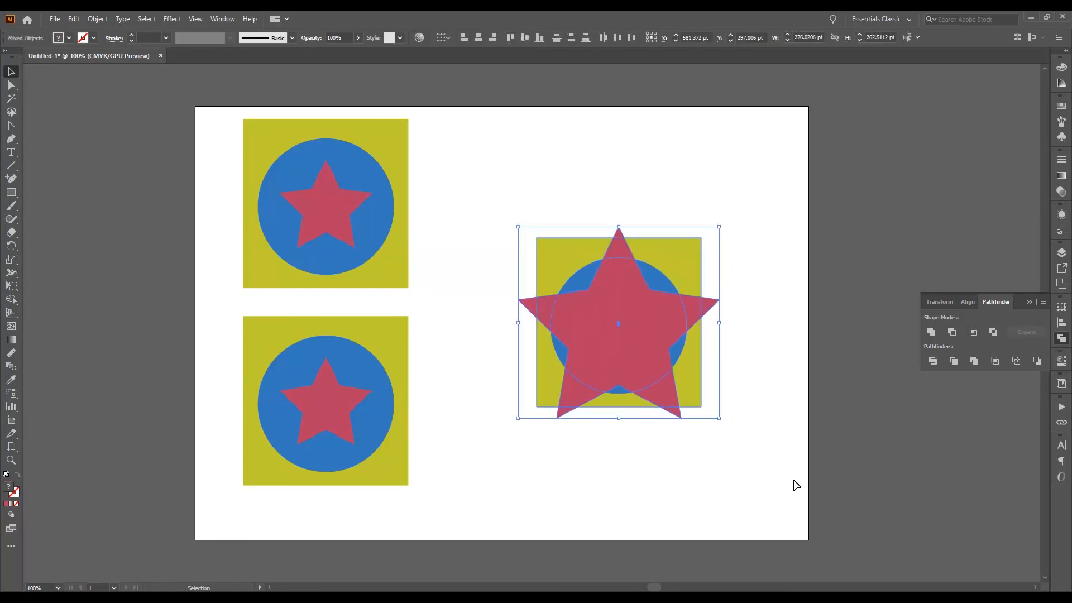
left_click(952, 332)
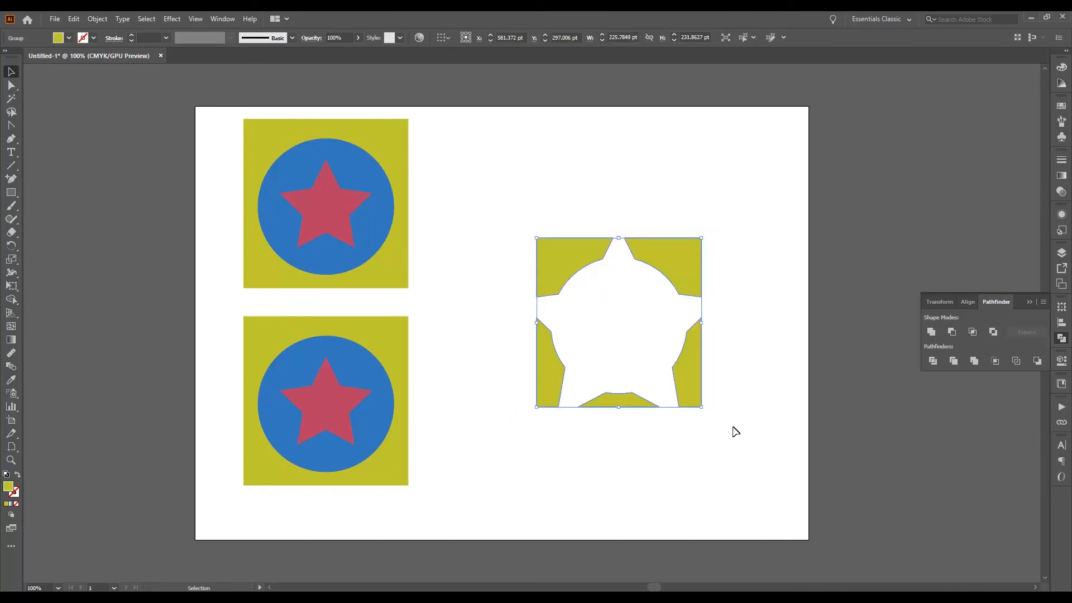
left_click(745, 389)
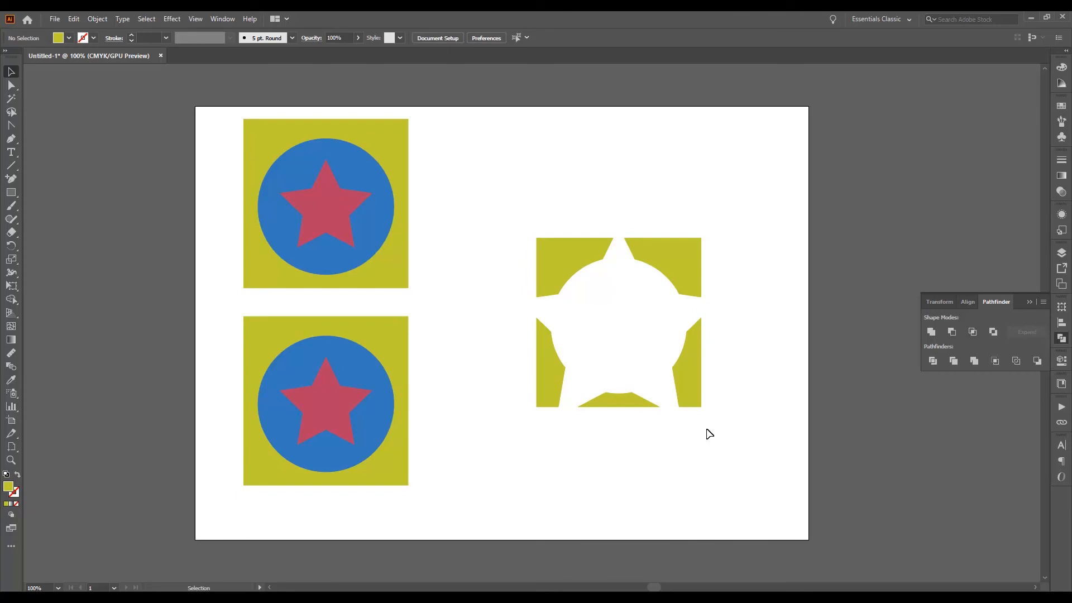
key("ctrl+z")
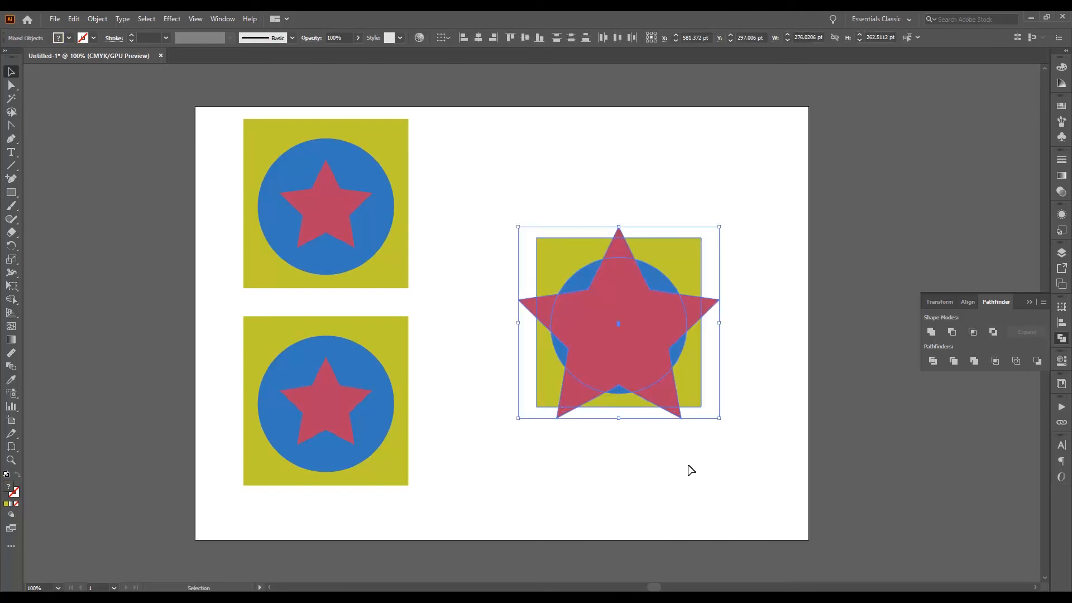
Move the right artwork's circle up slightly to about Y 297.6 pt, so it sits centred on the square
left_click(692, 469)
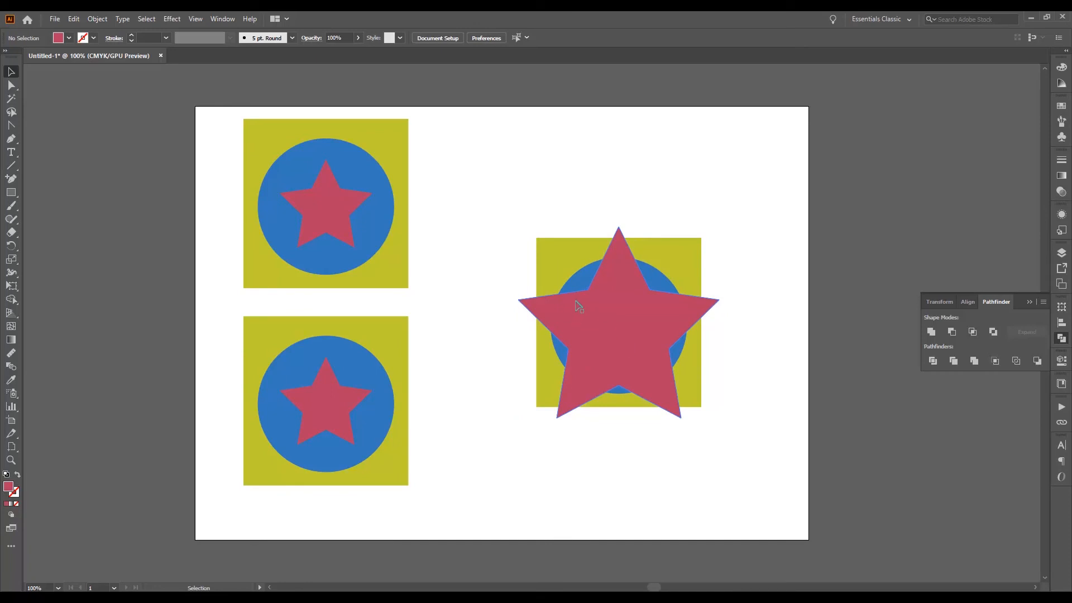
left_click(584, 286)
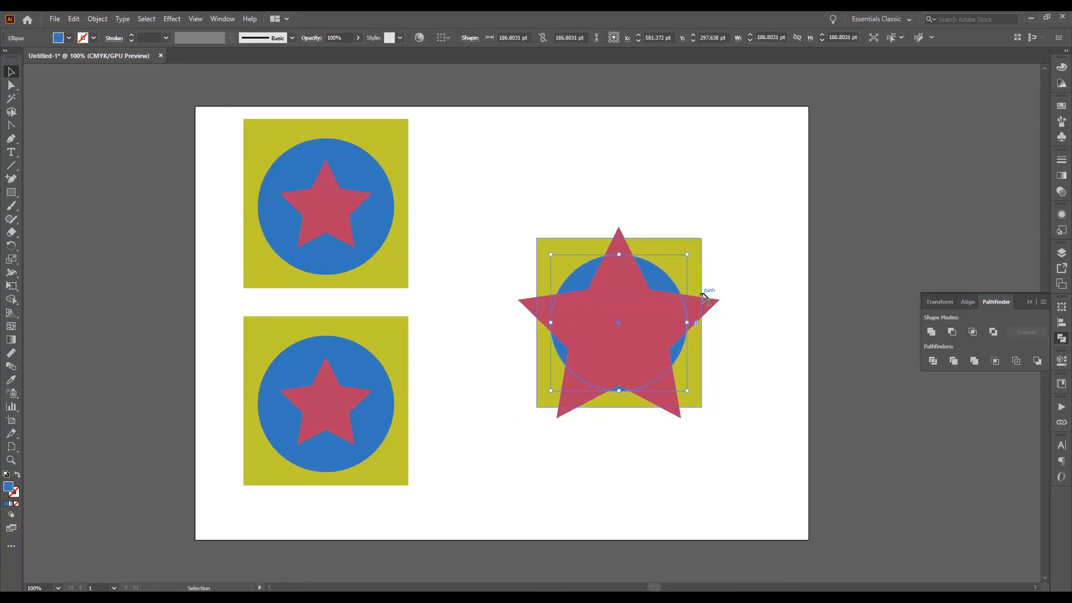
left_click(661, 282, "shift")
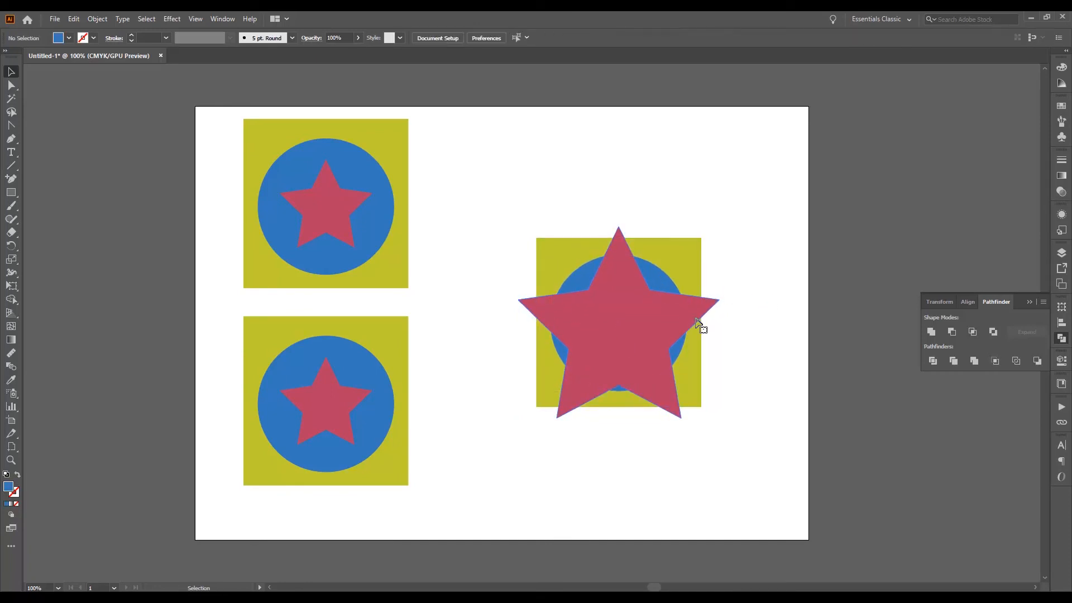
left_click(698, 322)
left_click(741, 332)
left_click(667, 306)
left_click(663, 283, "shift")
Cut the repositioned circle and enlarged star out of the square with Minus Front, and undo the cut and the circle's move
left_click_drag(733, 219, 640, 449)
left_click(952, 332)
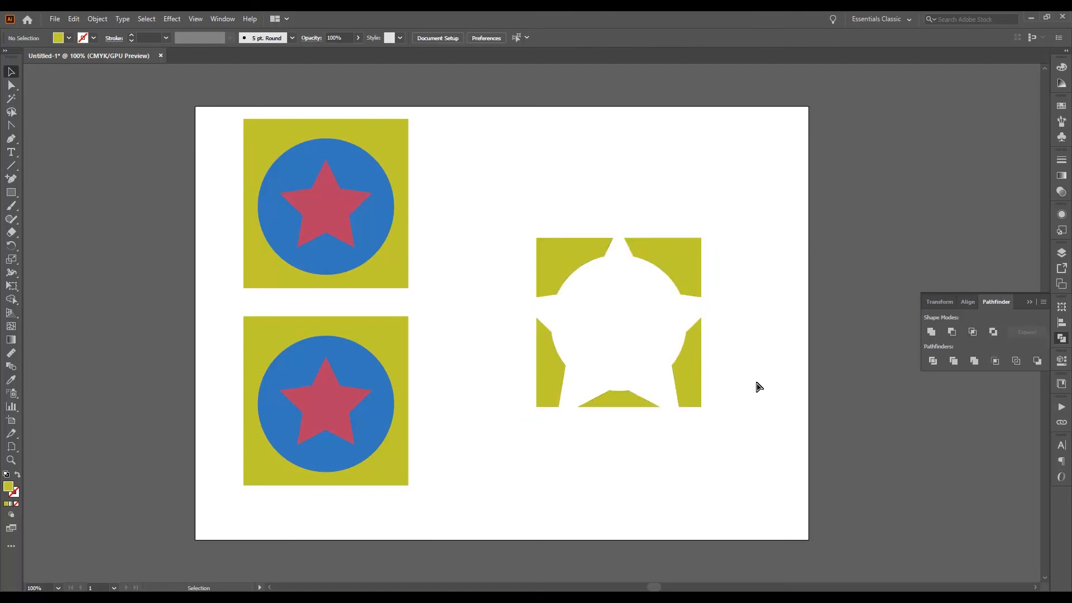
key("ctrl+z")
left_click(758, 385)
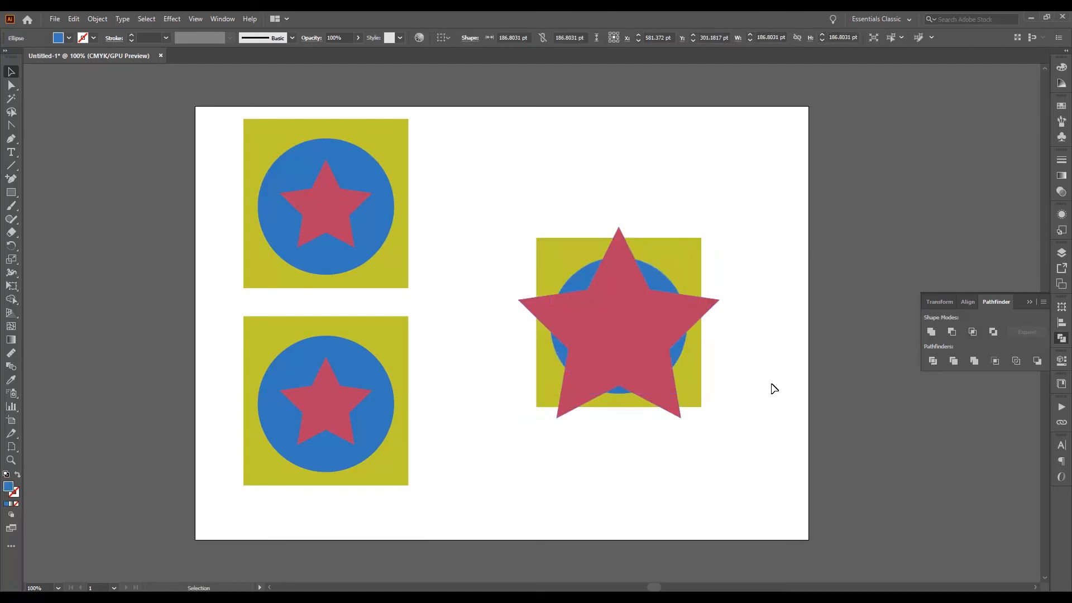
Delete the enlarged star from the right artwork and centre the circle on the square
left_click_drag(682, 333, 617, 455)
left_click_drag(646, 333, 651, 278)
left_click_drag(591, 460, 574, 436)
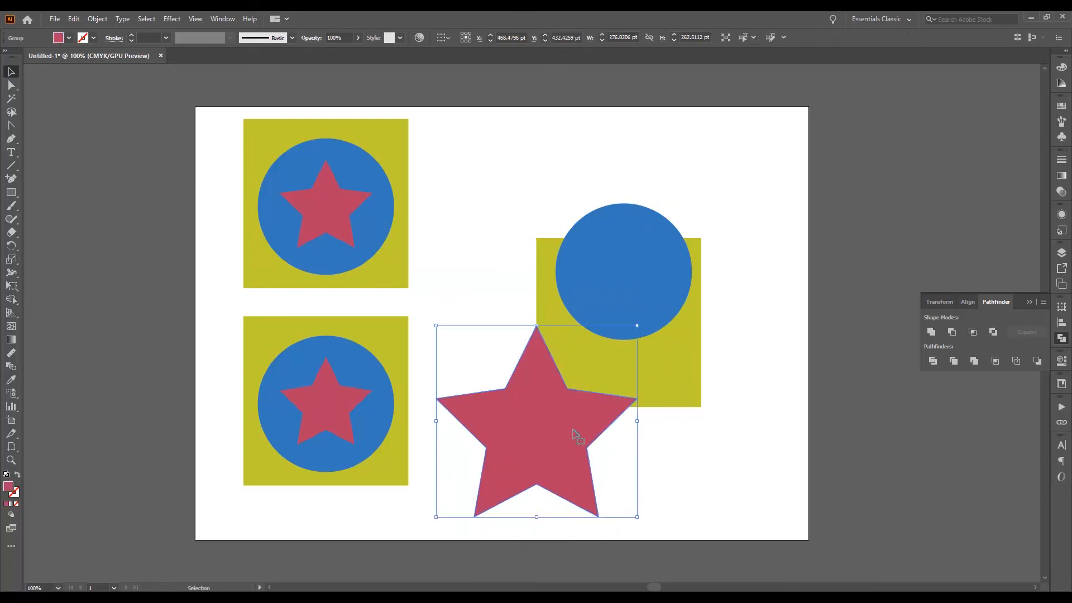
key("Delete")
left_click_drag(651, 312, 646, 362)
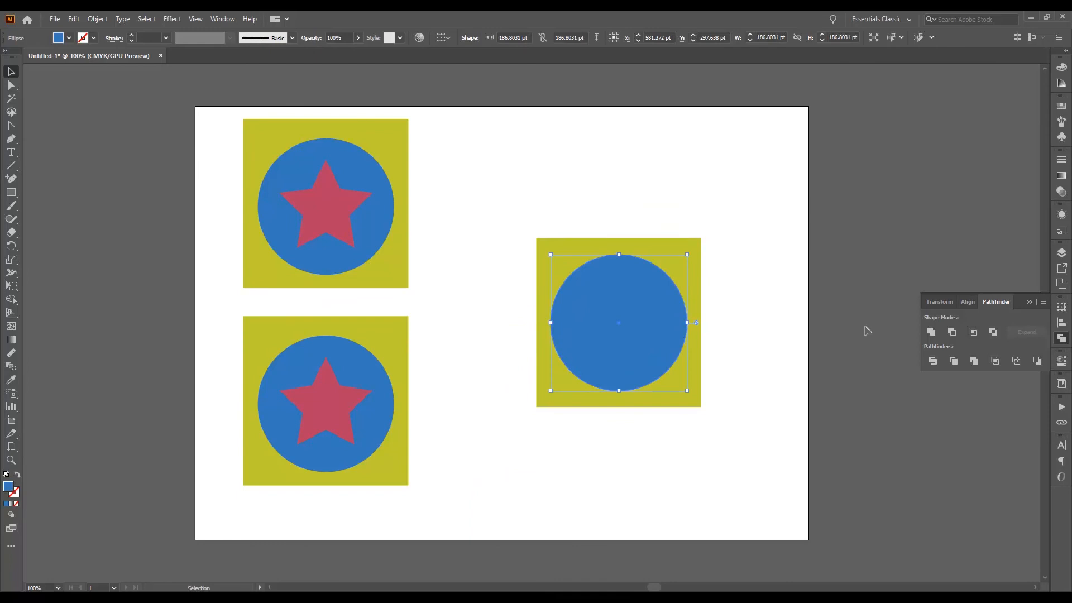
Cut the centred circle out of the square with Minus Front, and undo the cut
left_click(951, 333)
left_click(691, 334, "shift")
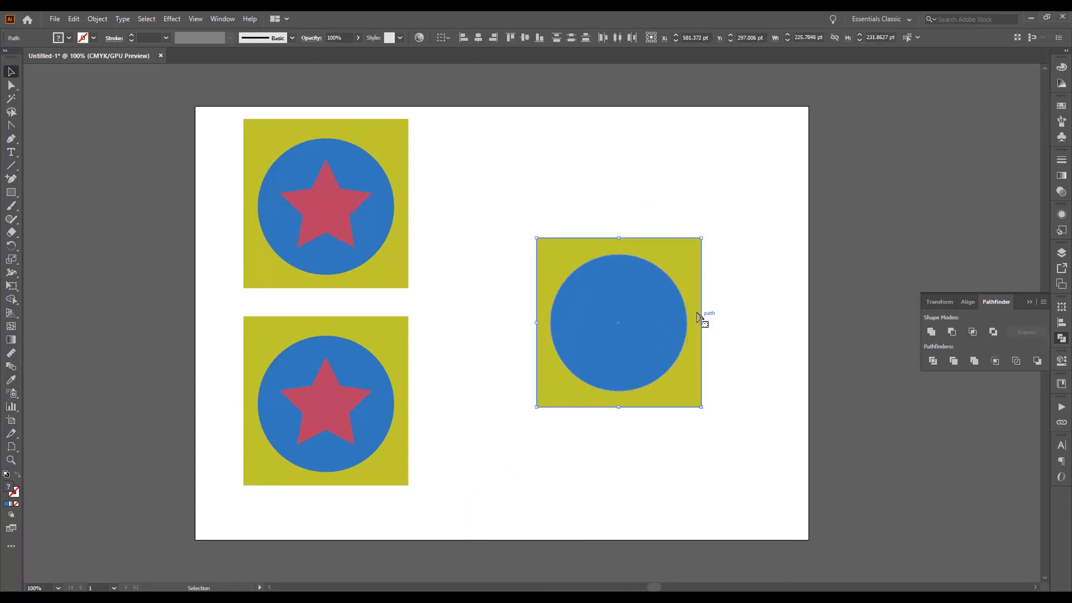
left_click(798, 326)
left_click(679, 321)
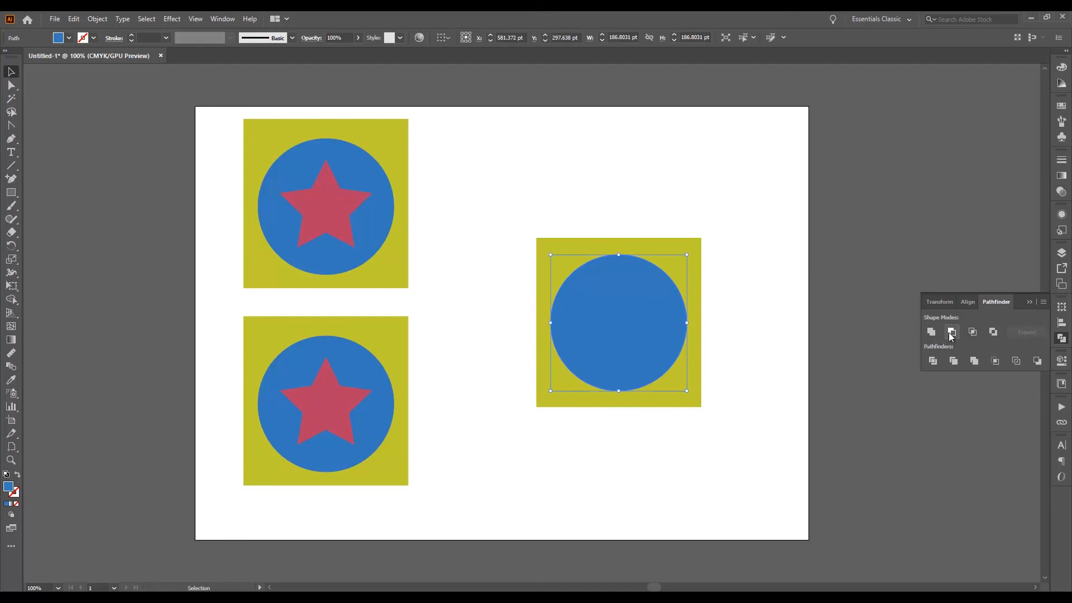
left_click(764, 304)
left_click_drag(738, 224, 679, 376)
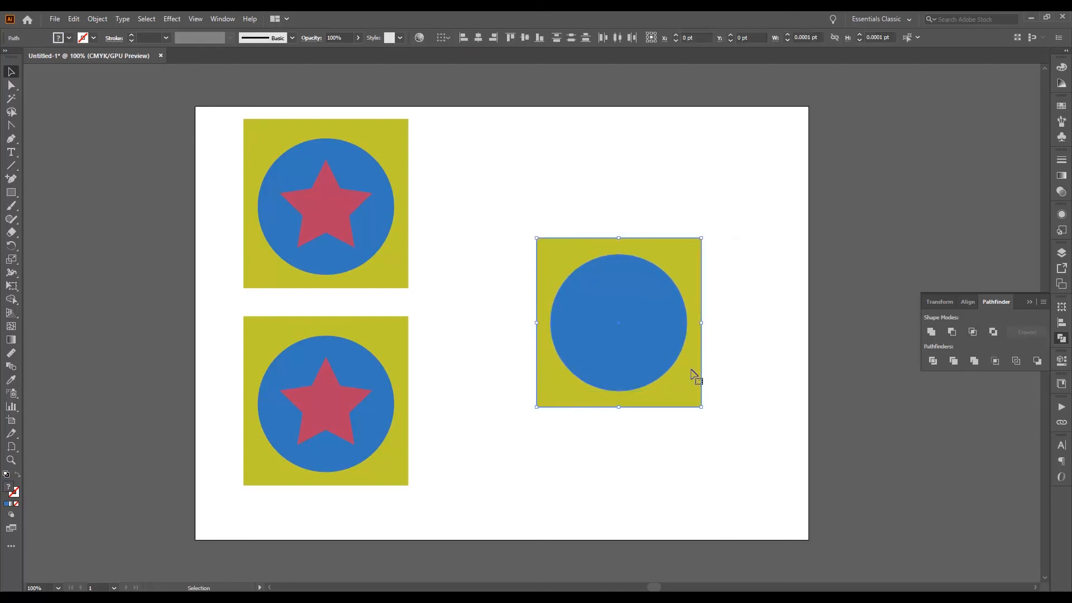
left_click(952, 333)
left_click(752, 419)
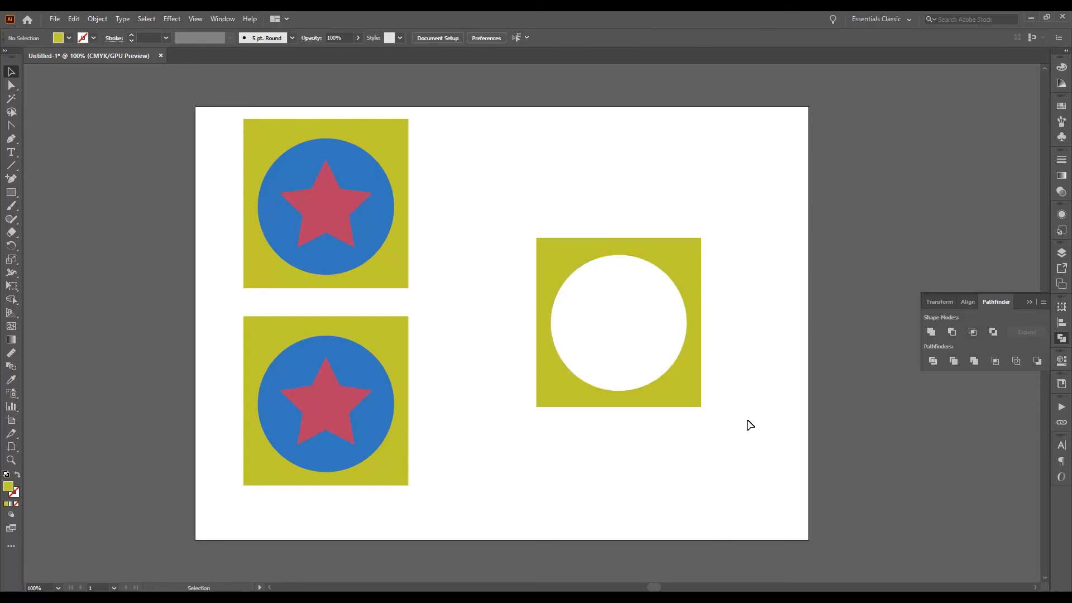
key("ctrl+z")
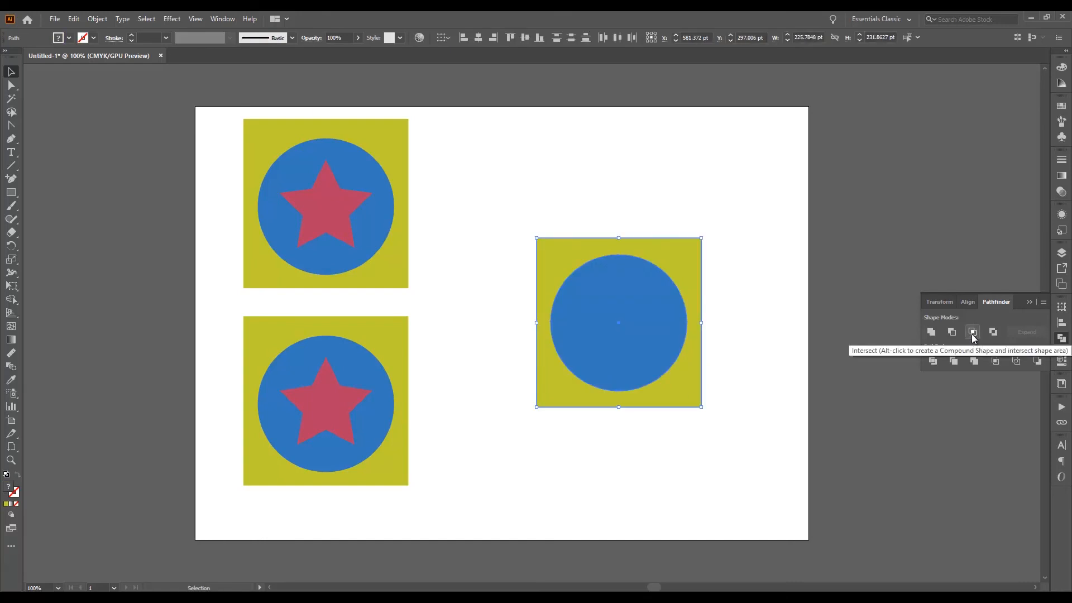
Apply Intersect to the square and the centred circle twice, undoing it each time
left_click(714, 384)
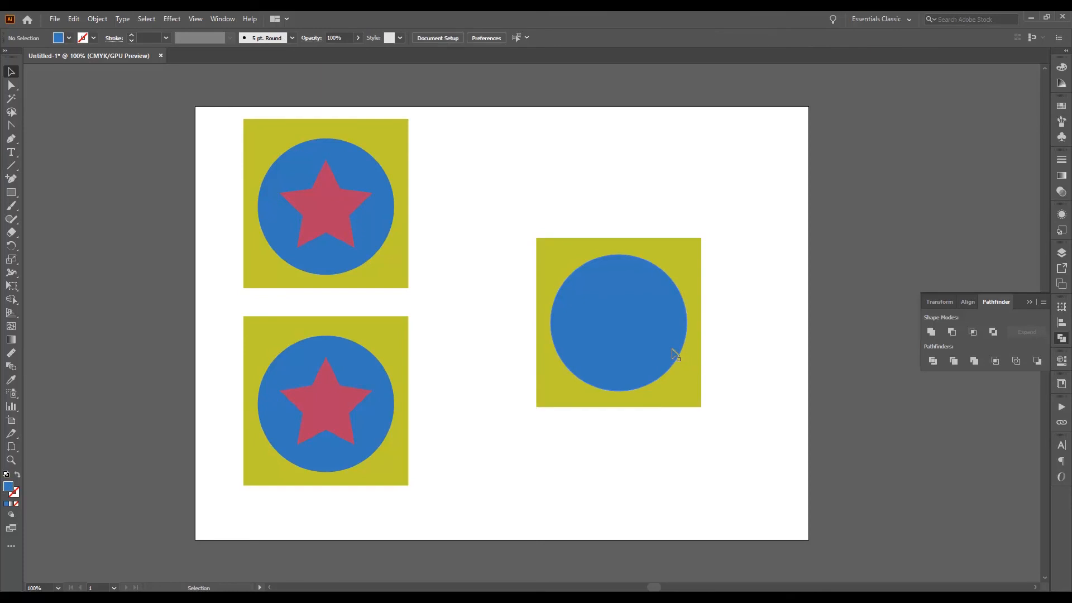
mouse_move(651, 349)
left_mouse_down()
mouse_move(704, 402)
mouse_move(698, 469)
mouse_move(694, 330)
mouse_move(646, 345)
left_mouse_up()
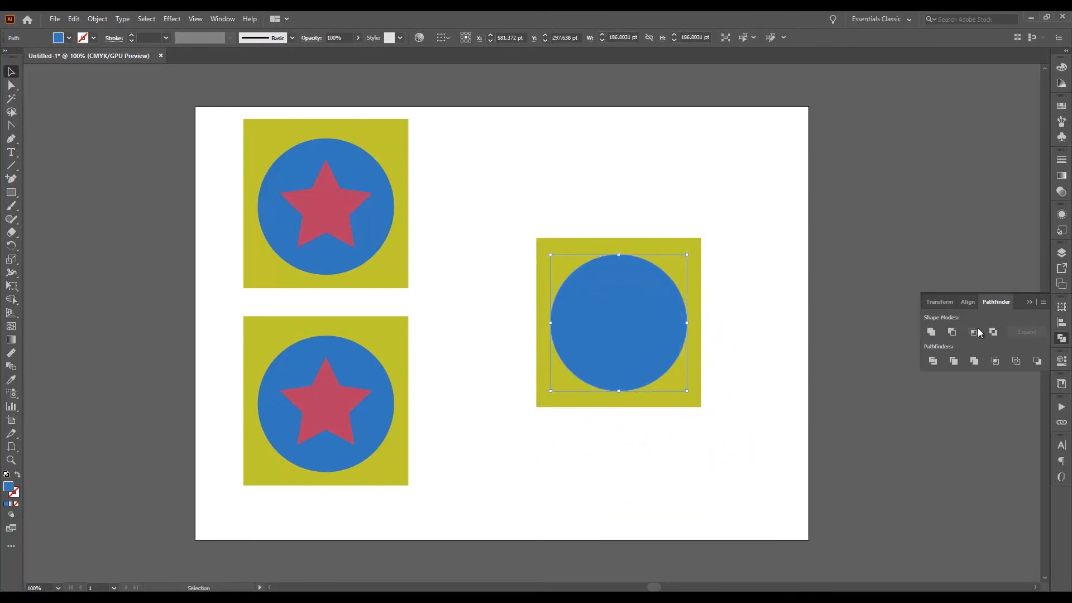
left_click_drag(766, 261, 651, 369)
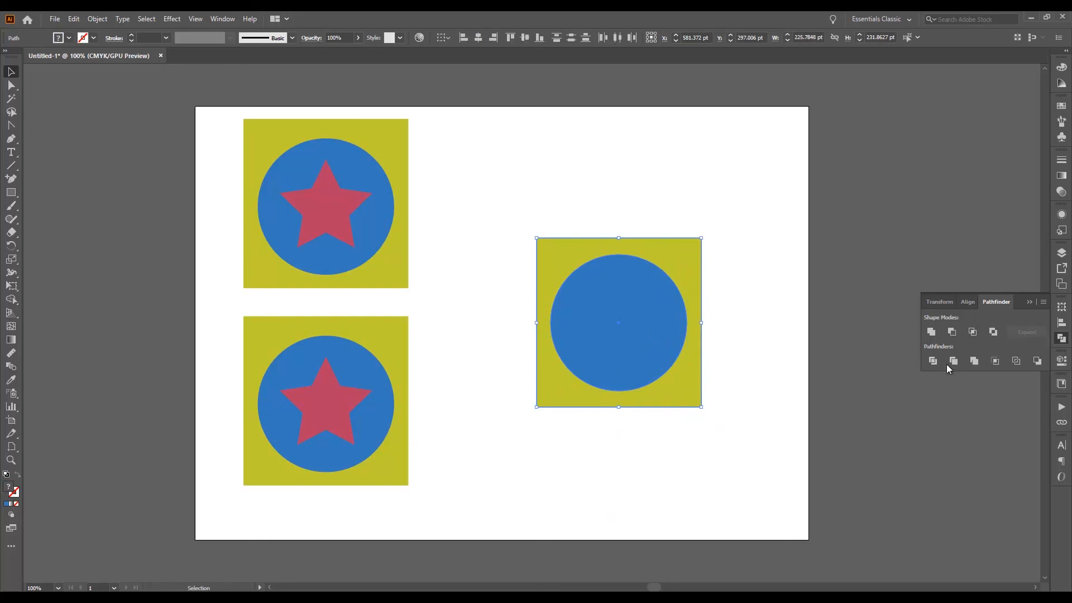
left_click(972, 332)
key("ctrl+z")
left_click(765, 349)
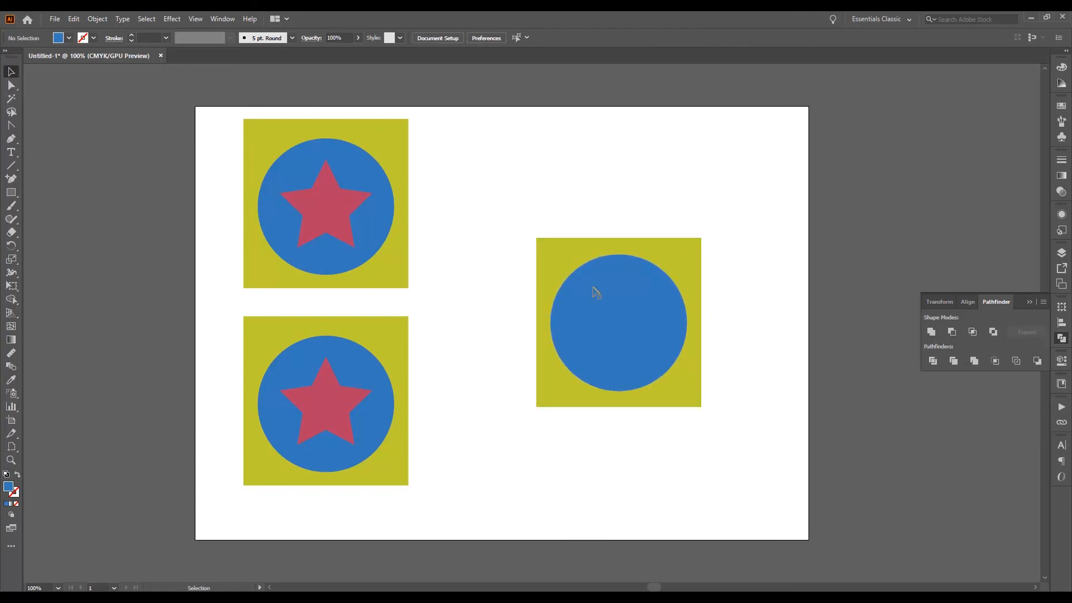
left_click_drag(801, 312, 672, 352)
left_click(973, 332)
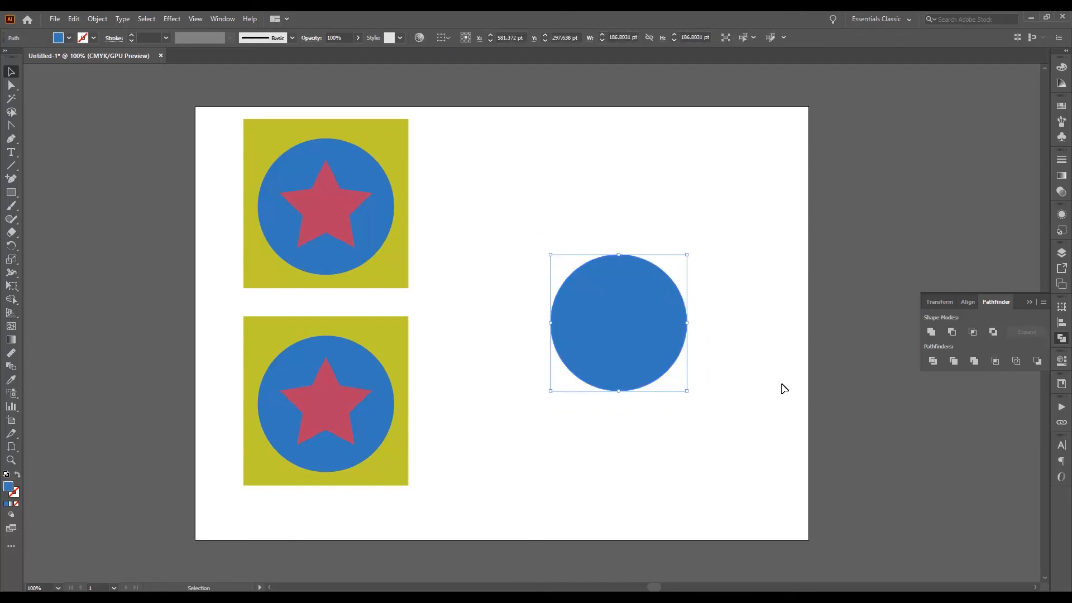
key("ctrl+z")
Move the circle onto the square's lower-right corner, apply Intersect to both shapes, and undo the intersection
left_click(722, 342)
left_click_drag(646, 350, 725, 429)
left_click_drag(738, 252, 644, 403)
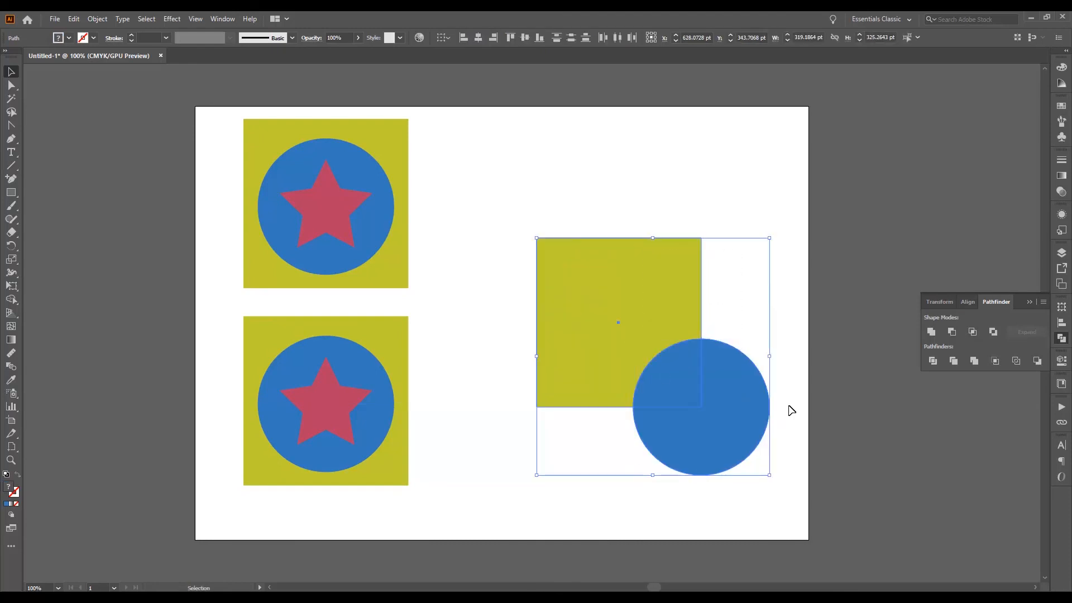
left_click(972, 332)
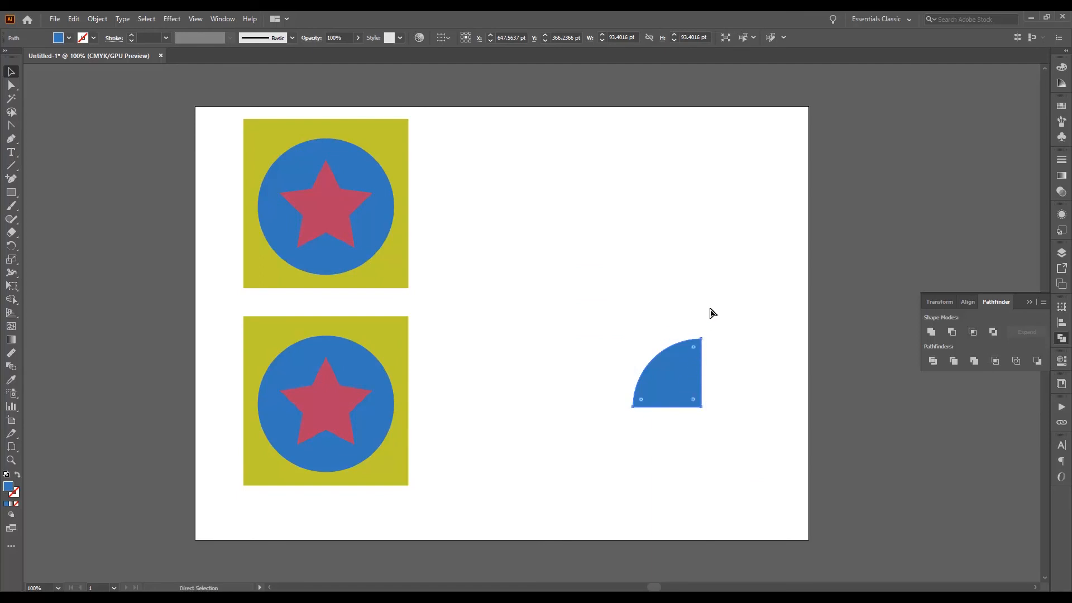
key("ctrl+z")
left_click(725, 292)
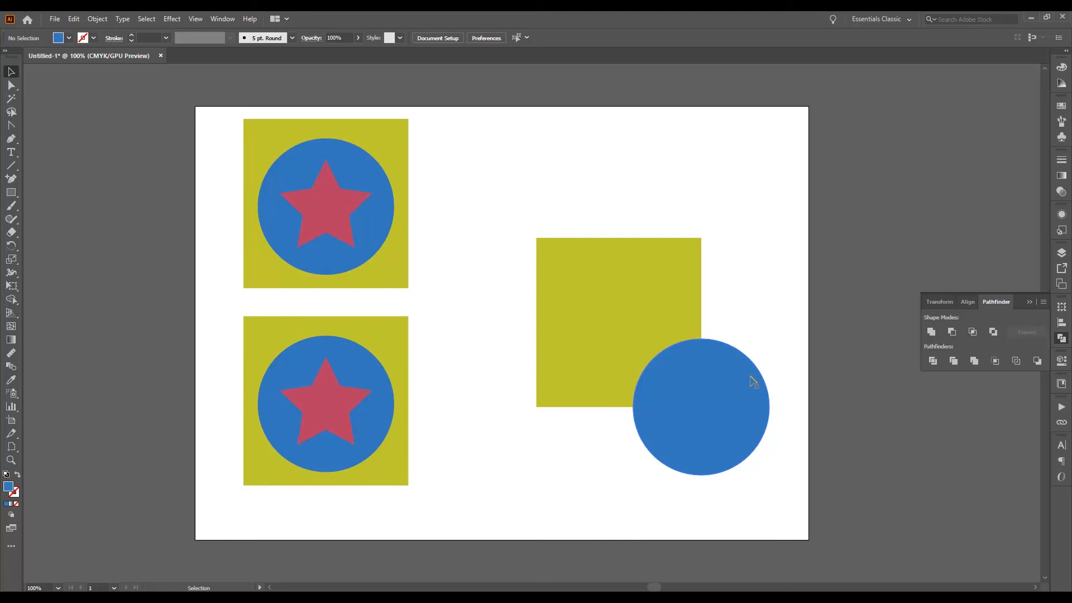
Move the overlapping square and circle together to about X 566 pt, Y 280 pt, and apply Exclude to them
left_click_drag(732, 306, 625, 324)
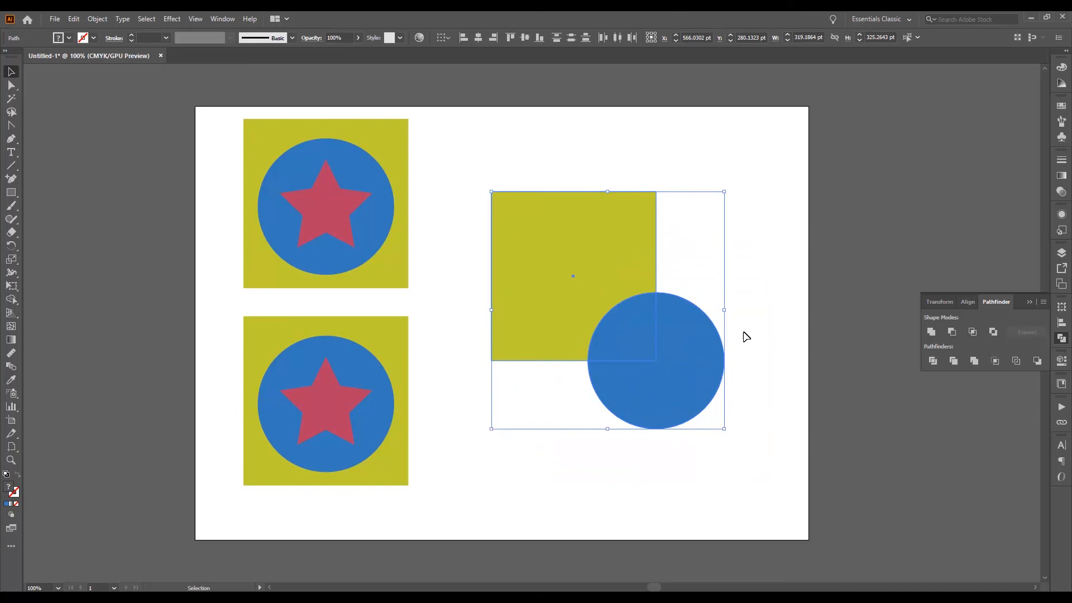
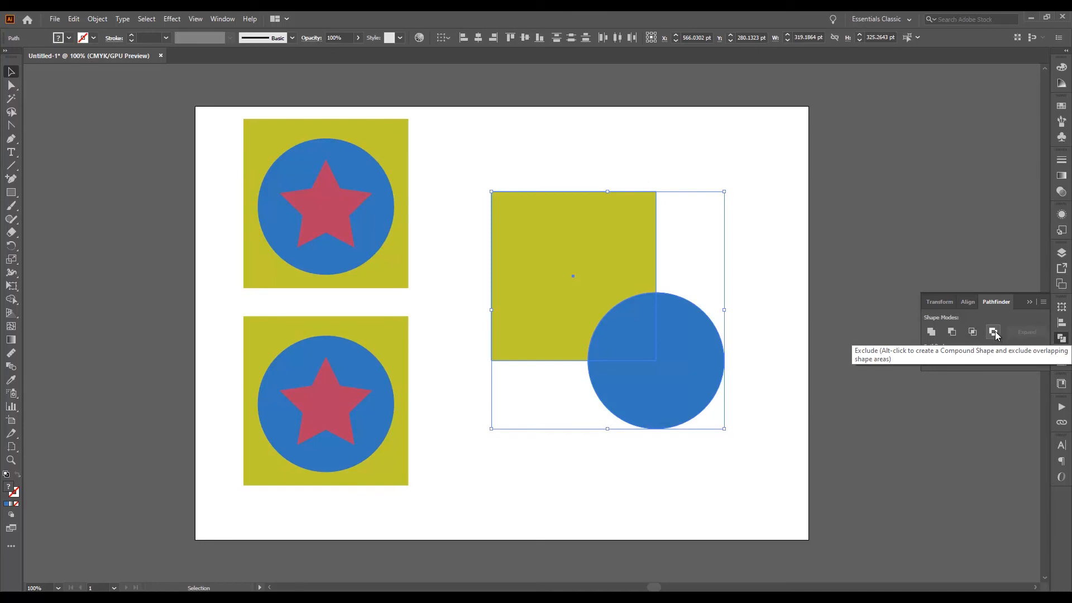
left_click(994, 333)
left_click(744, 364)
left_click(596, 316)
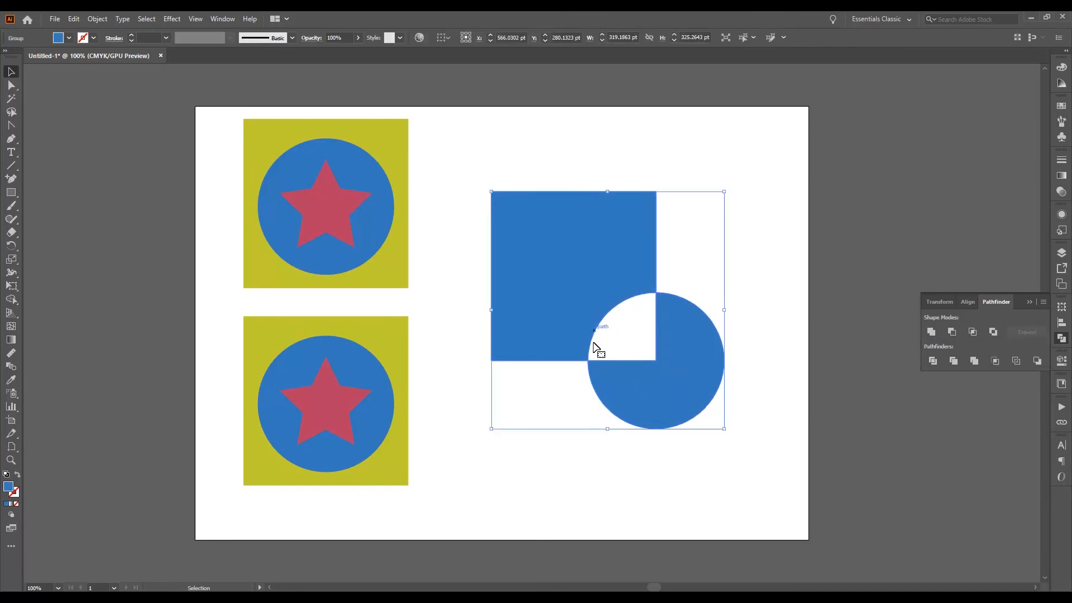
left_click(760, 356)
Move the excluded shape to about X 558 pt, Y 331 pt, and ungroup it
left_click(684, 389)
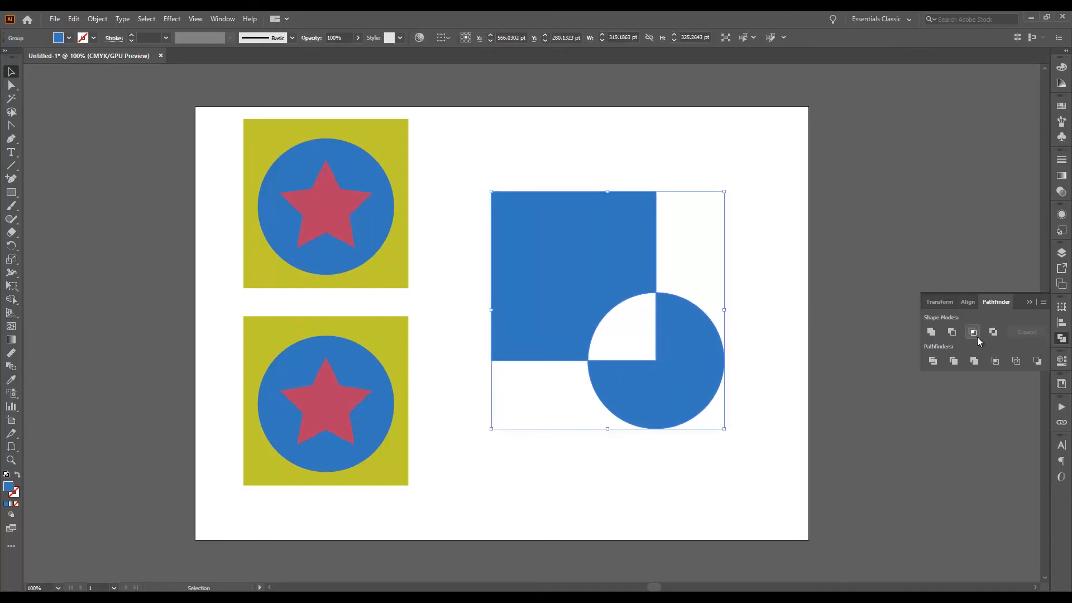
left_click(758, 295)
mouse_move(628, 276)
left_mouse_down()
mouse_move(622, 353)
mouse_move(603, 269)
mouse_move(622, 340)
mouse_move(632, 270)
mouse_move(625, 277)
left_mouse_up()
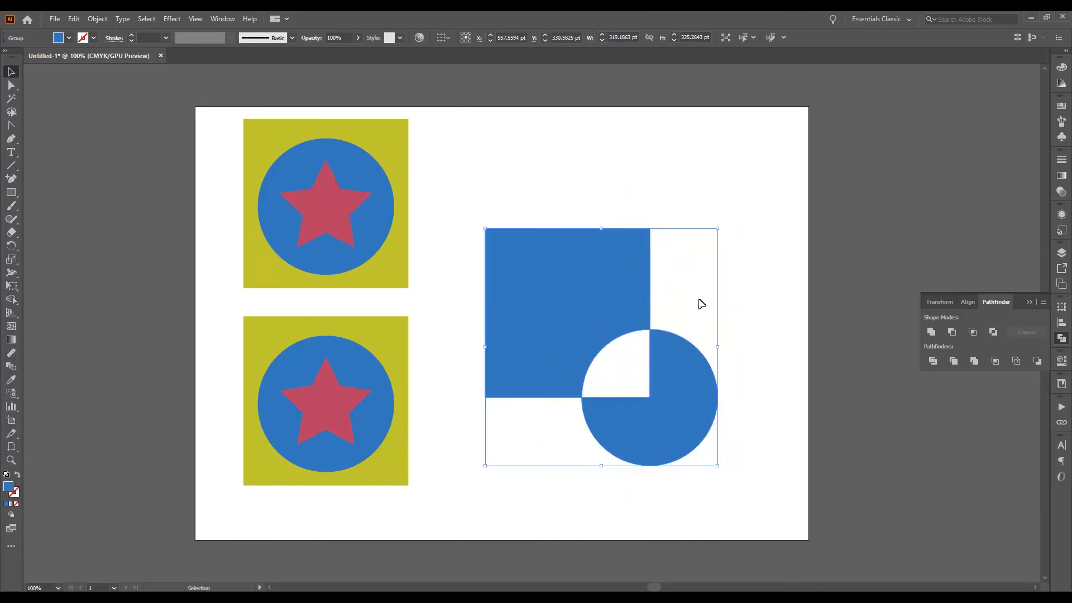
right_click(582, 315)
left_click(615, 408)
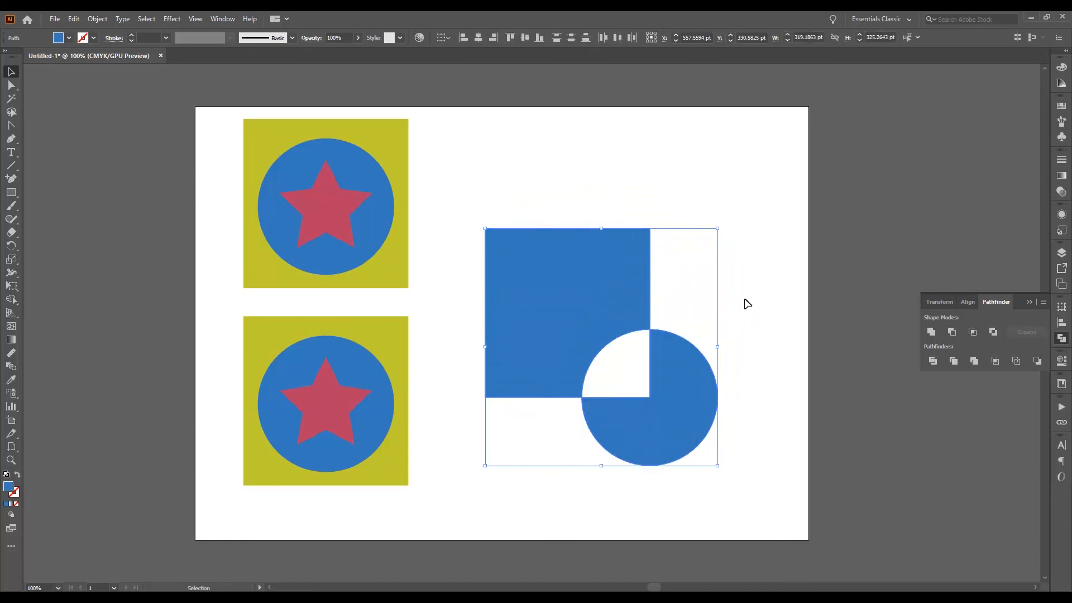
Pull the notched circle and the notched square apart so they are separate on the artboard
left_click(675, 420)
left_click_drag(674, 420, 730, 376)
left_click_drag(600, 294, 569, 233)
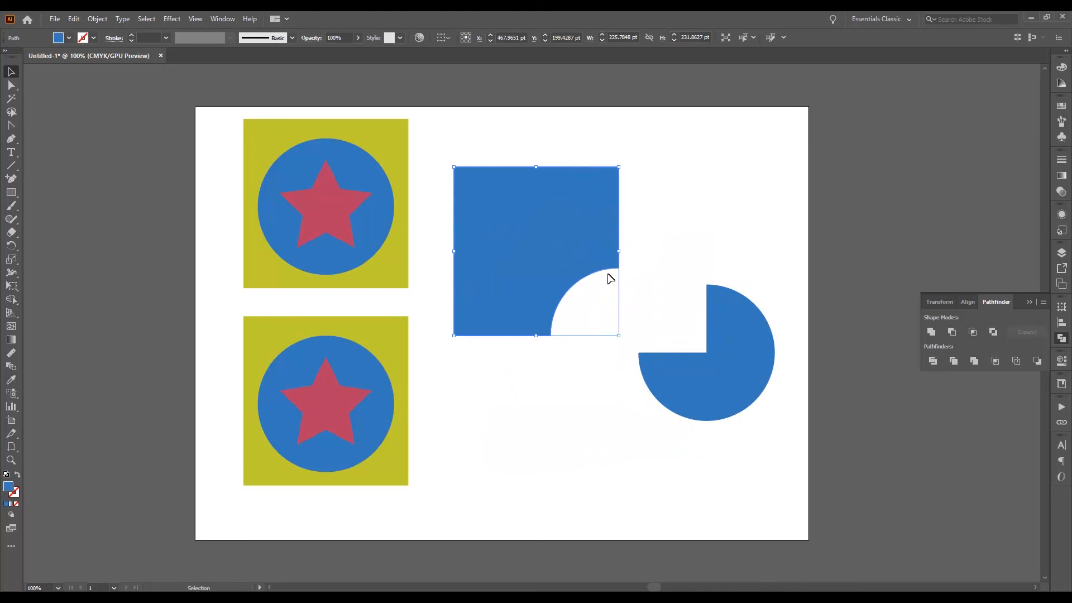
left_click_drag(569, 269, 572, 304)
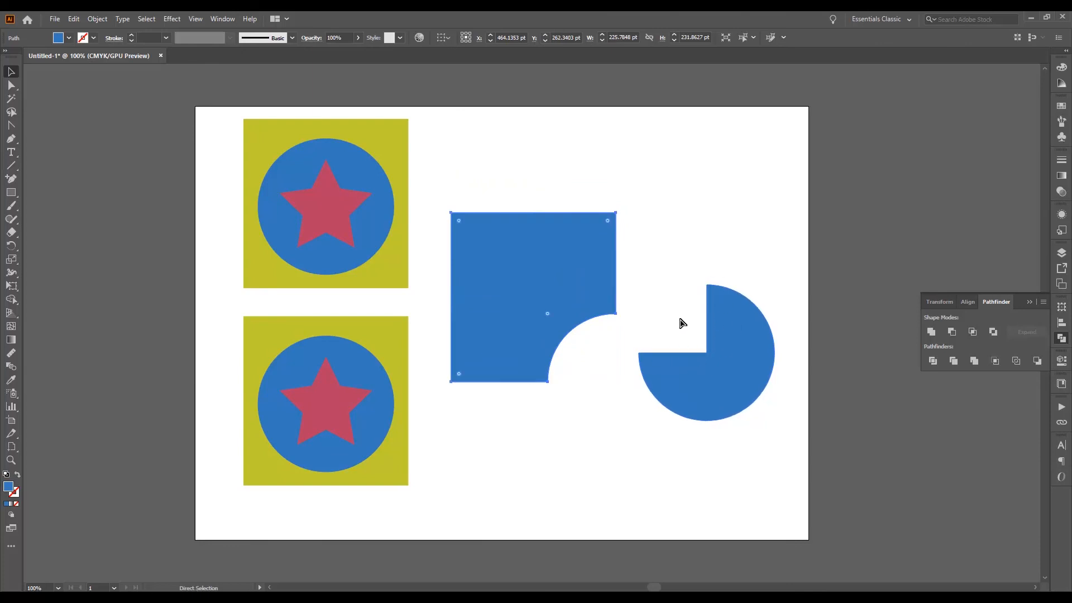
Undo the separation, ungrouping and moves of the pieces as well as the Exclude operation
key("ctrl+z")
key("ctrl+z")
key("ctrl+z")
key("ctrl+z")
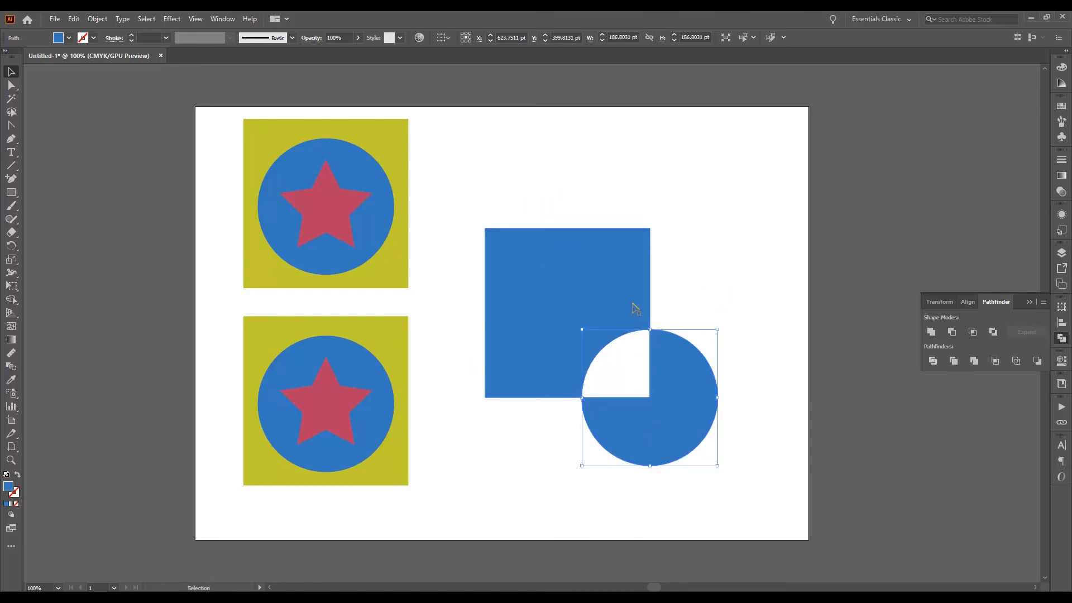
key("ctrl+z")
key("ctrl+z")
key("ctrl+z")
key("ctrl+z")
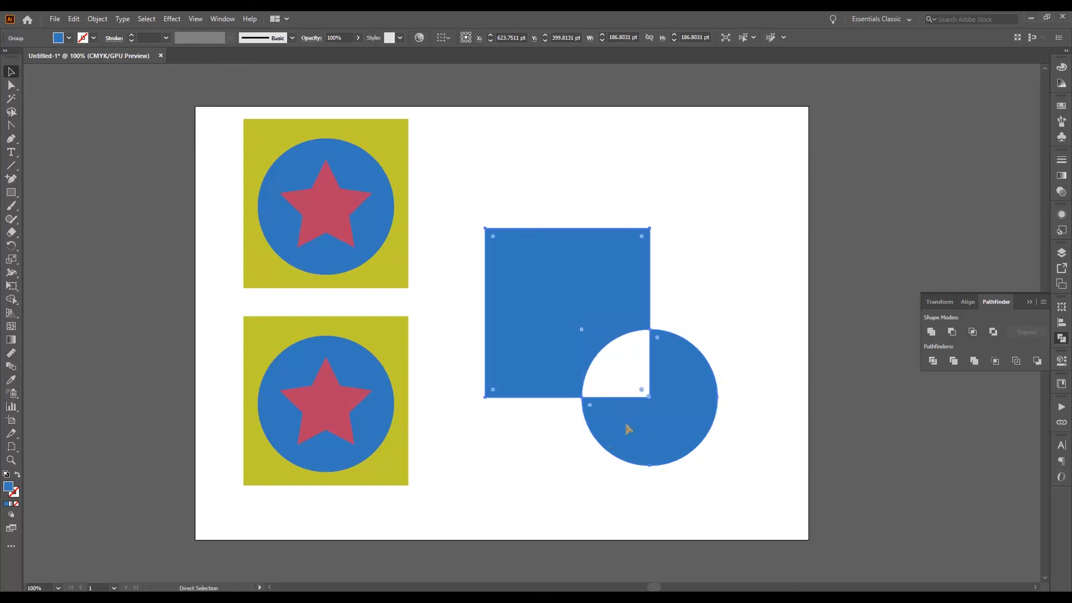
key("ctrl+z")
key("ctrl+z")
key("ctrl+z")
key("ctrl+z")
key("ctrl+z")
key("ctrl+z")
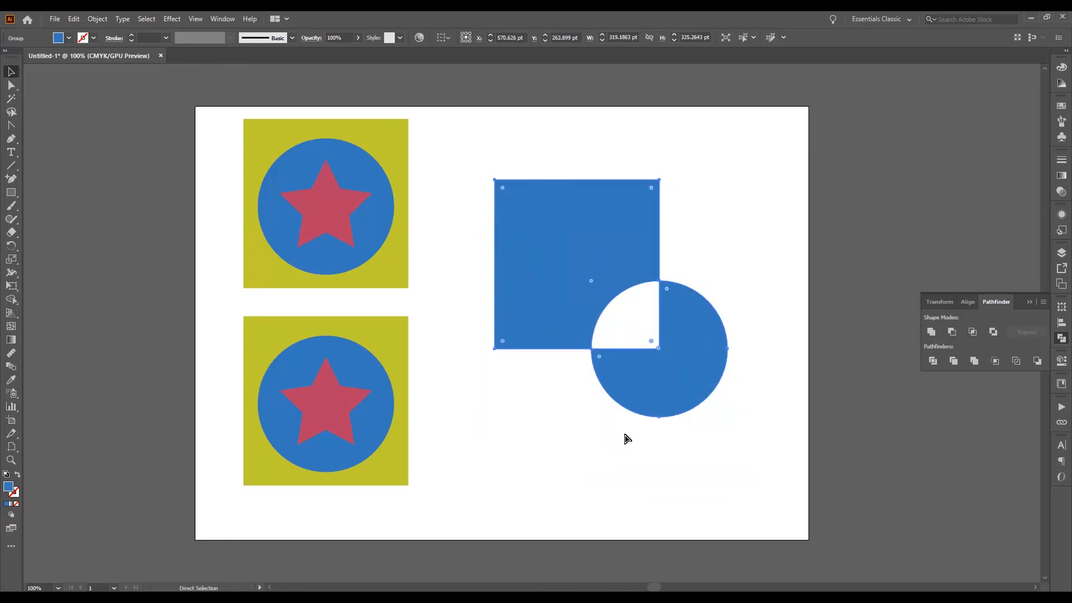
key("v")
left_click(747, 249)
Move the circle below the square and then onto the middle of its right edge, and select both shapes
left_click_drag(686, 351, 608, 438)
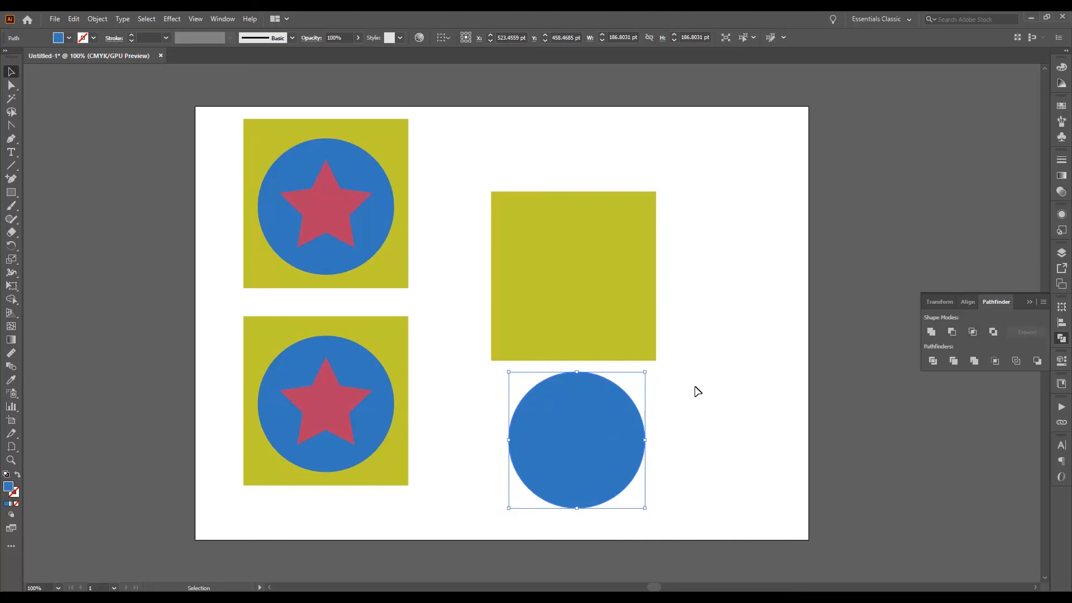
left_click_drag(624, 435, 619, 429)
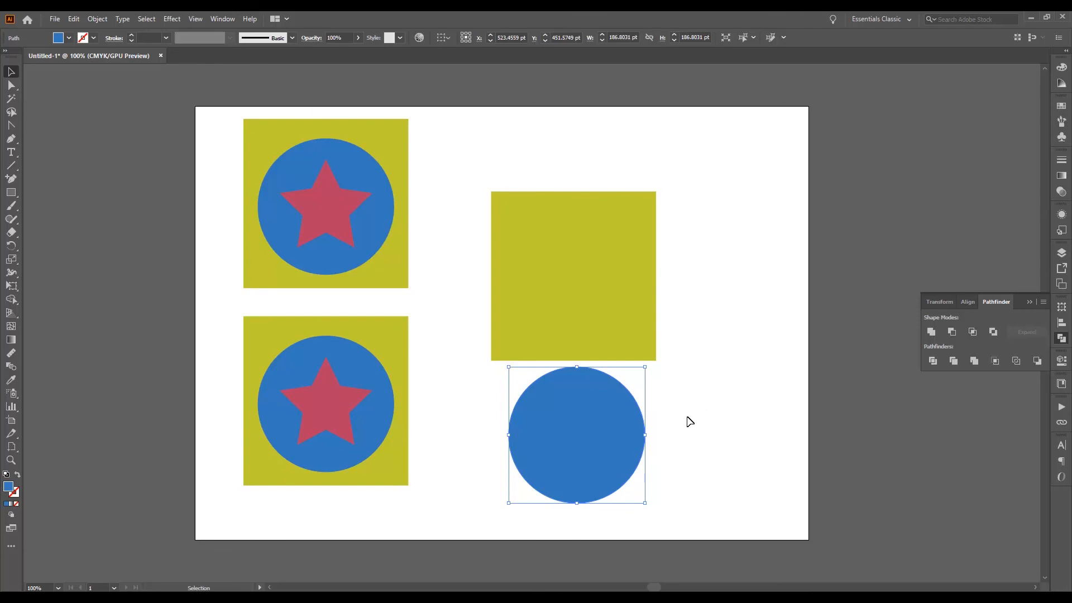
left_click(697, 357)
left_click_drag(597, 441, 677, 282)
left_click(710, 384)
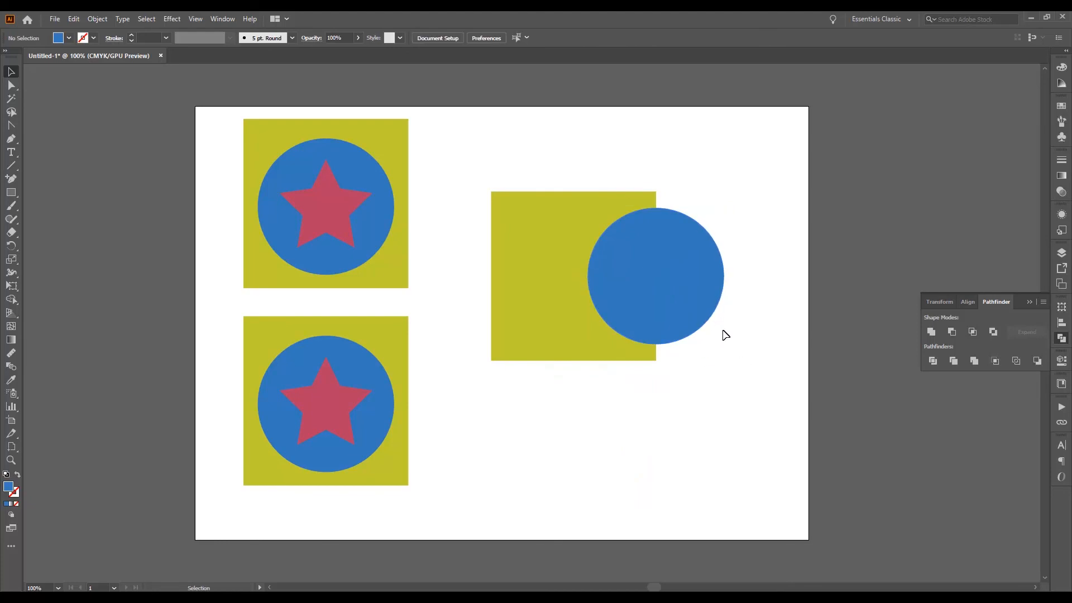
left_click_drag(745, 377, 588, 276)
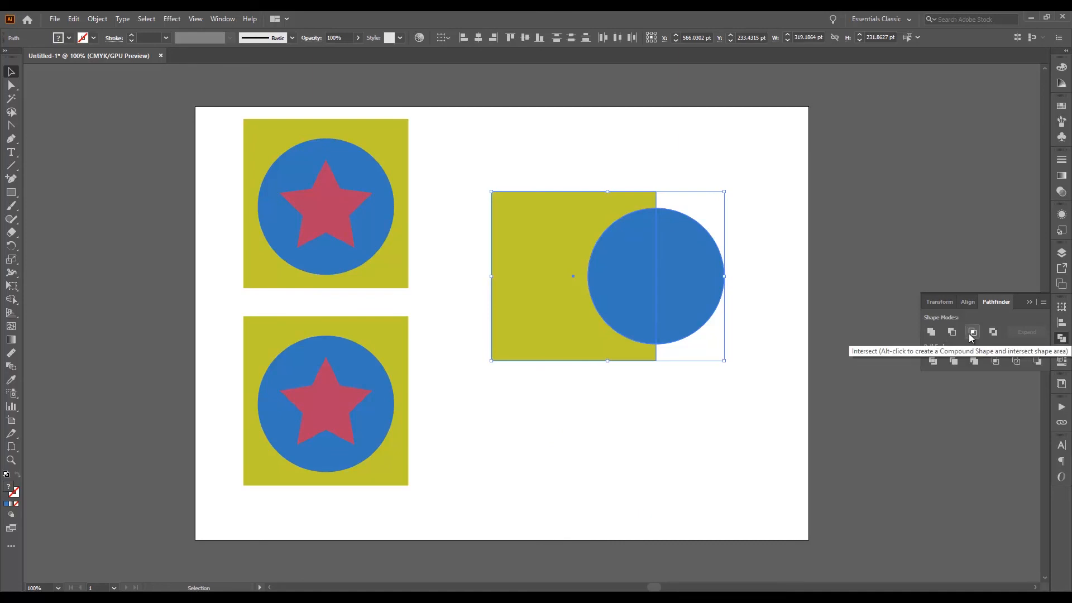
Apply Divide to the overlapping square and circle, and isolate the resulting group
left_click(933, 360)
left_click(747, 366)
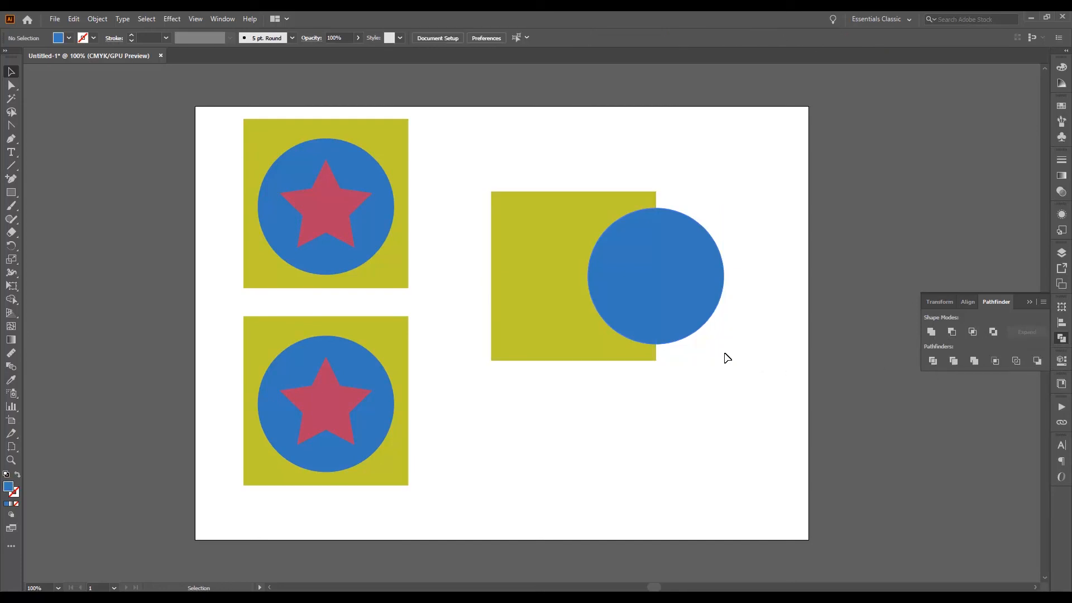
left_click(627, 292)
double_click(677, 296)
Pull the two half circles and the notched square apart within the isolated group
left_click(674, 291)
left_click_drag(682, 290, 709, 306)
left_click_drag(636, 280, 659, 320)
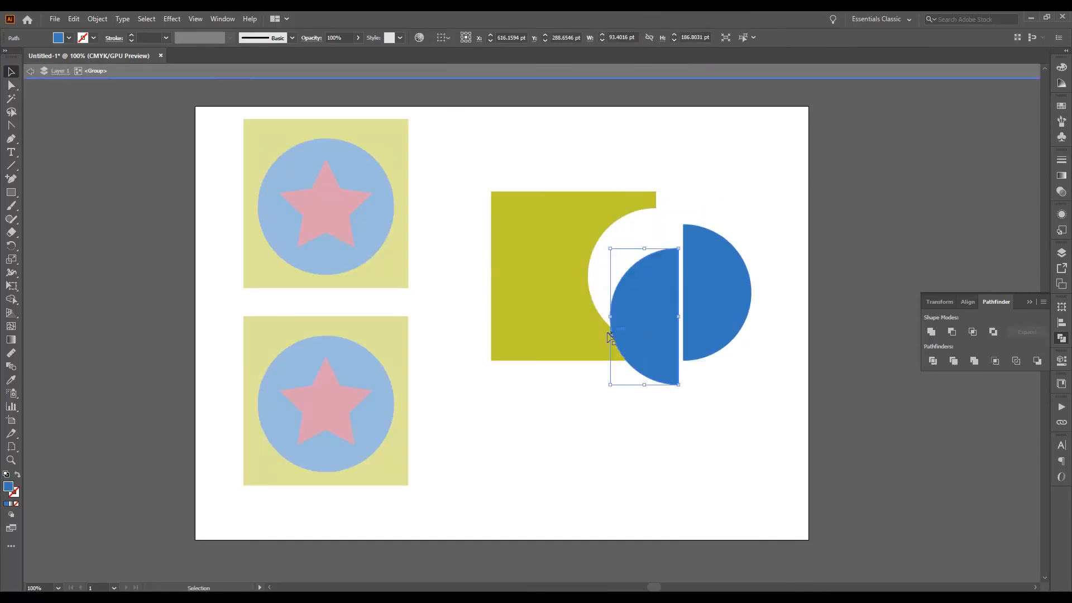
left_click_drag(564, 333, 537, 326)
Undo the separation of the pieces, the Divide operation and a trial move of the circle
key("ctrl+z")
key("ctrl+z")
key("ctrl+z")
key("ctrl+z")
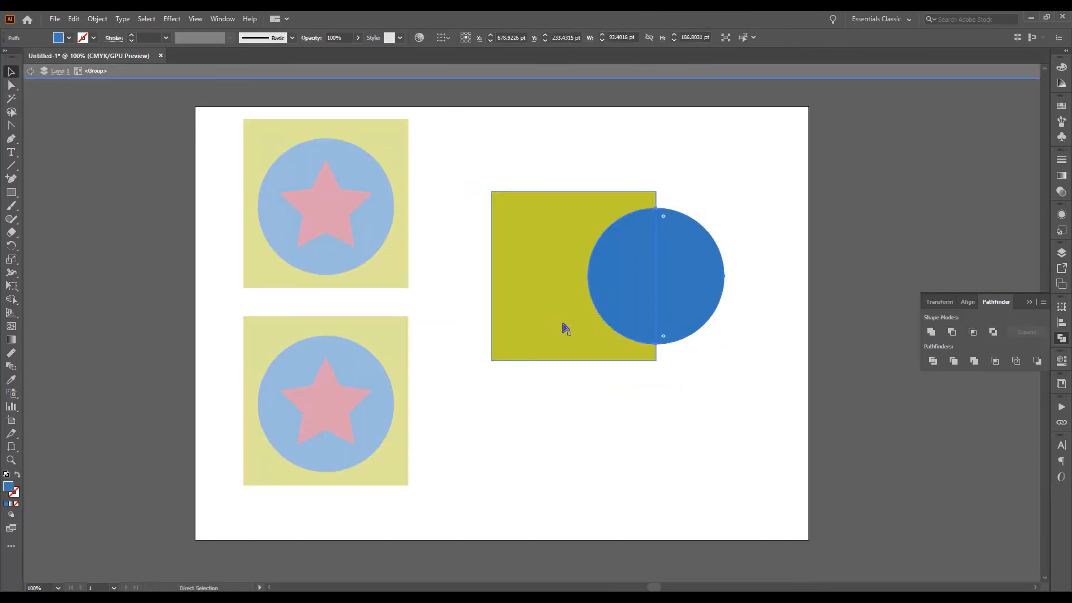
left_click(684, 381)
left_click(671, 311)
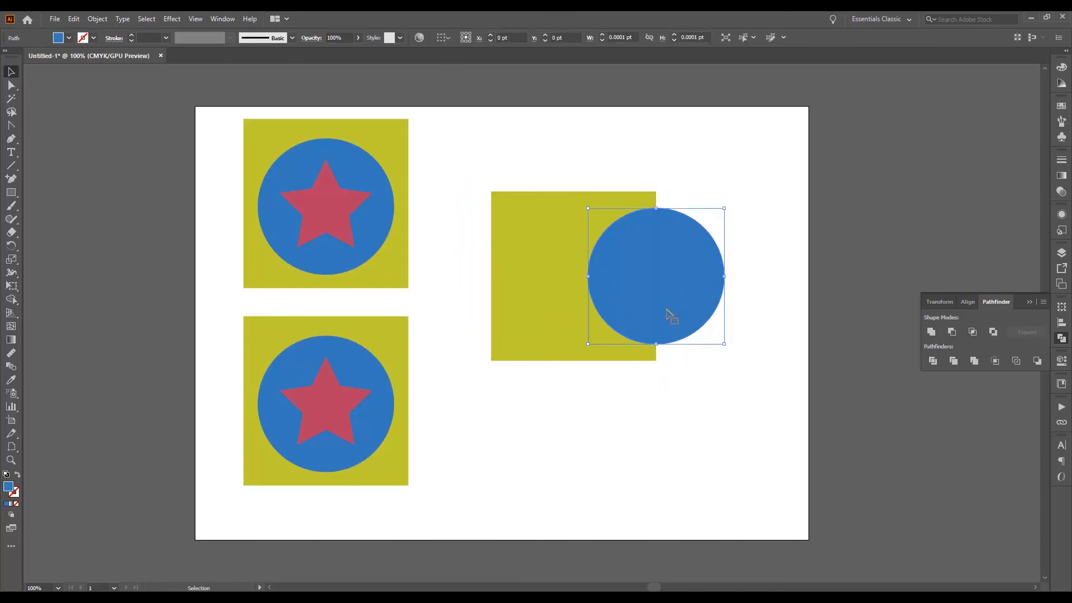
left_click_drag(675, 336, 711, 345)
key("ctrl+z")
left_click(722, 369)
left_click_drag(696, 386, 626, 327)
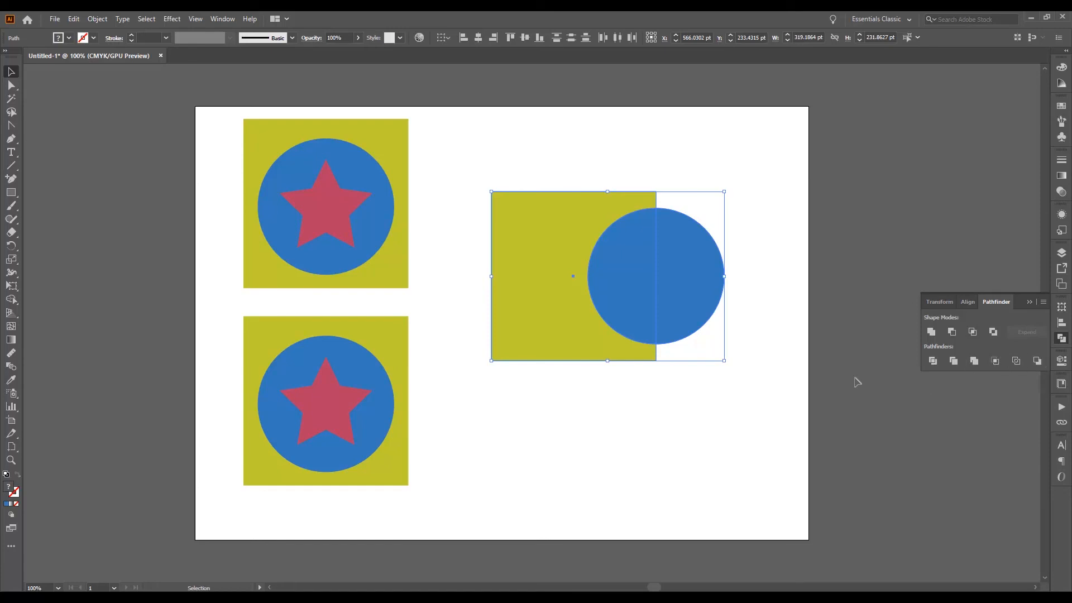
left_click(744, 391)
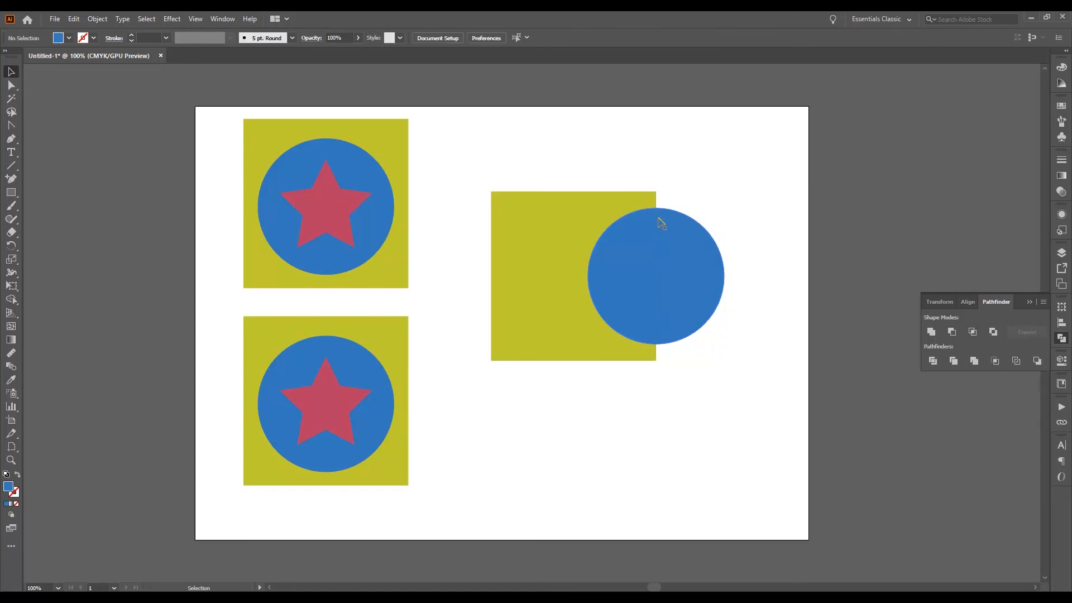
Apply Divide to the square and circle again, and ungroup the result
left_click_drag(715, 177, 588, 315)
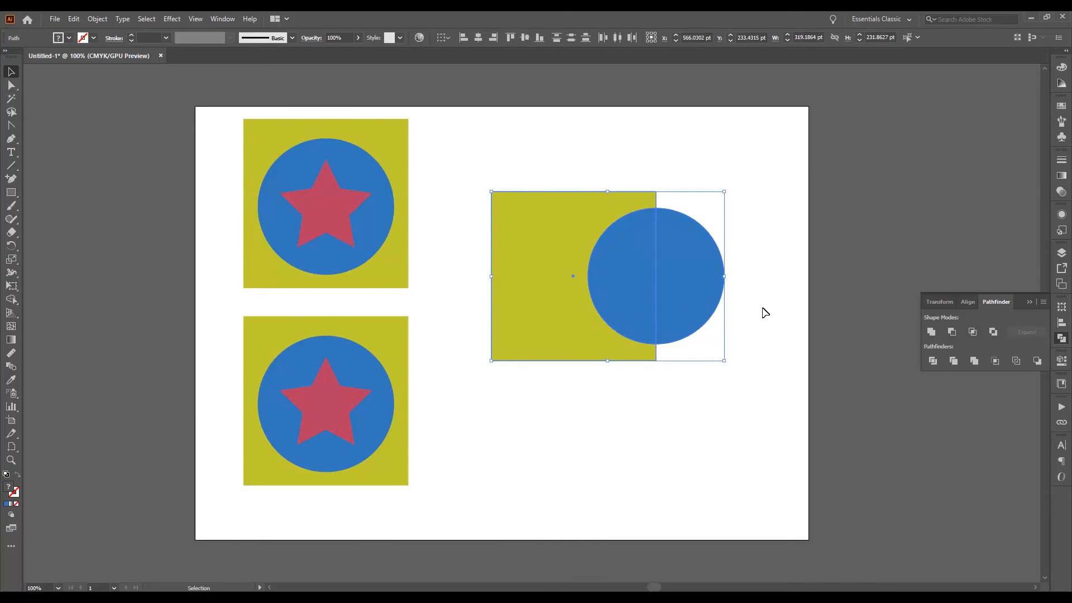
left_click(933, 361)
left_click(741, 359)
left_click(643, 272)
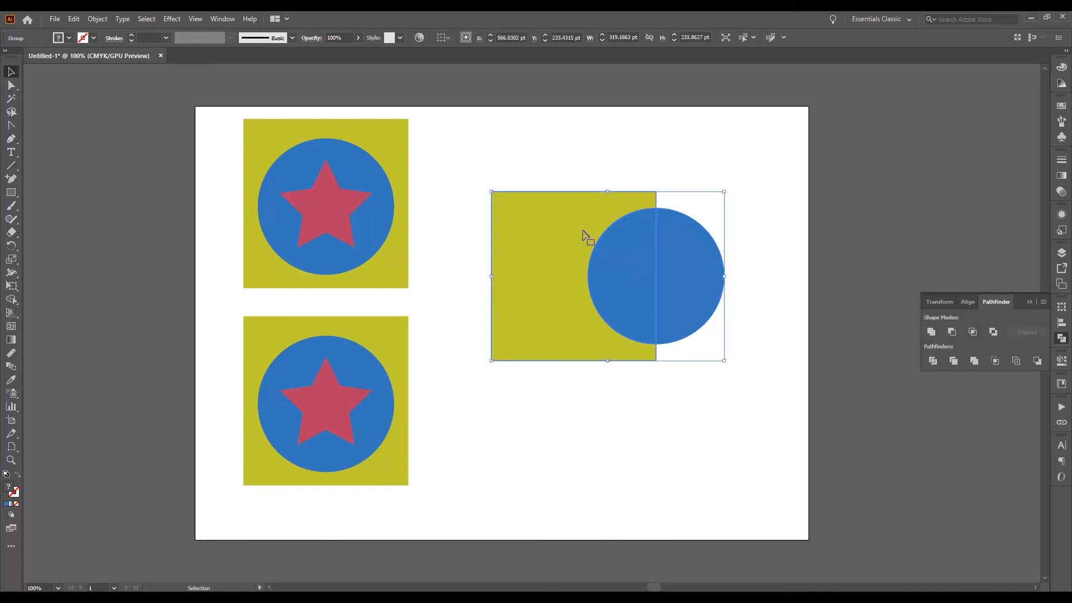
right_click(614, 273)
left_click(644, 362)
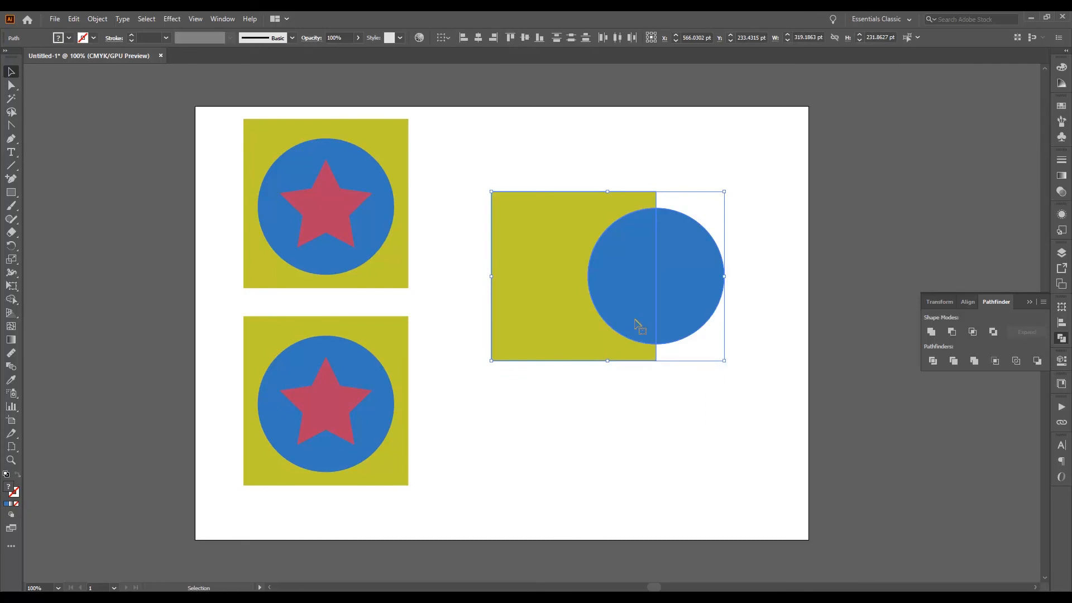
Pull the divided pieces apart, placing the inner half circle below the notched square at about X 582 pt, Y 447 pt
left_click(766, 263)
left_click(687, 302)
left_click_drag(687, 301, 703, 306)
left_click_drag(615, 271, 629, 424)
left_click_drag(580, 332, 591, 364)
left_click_drag(645, 431, 626, 432)
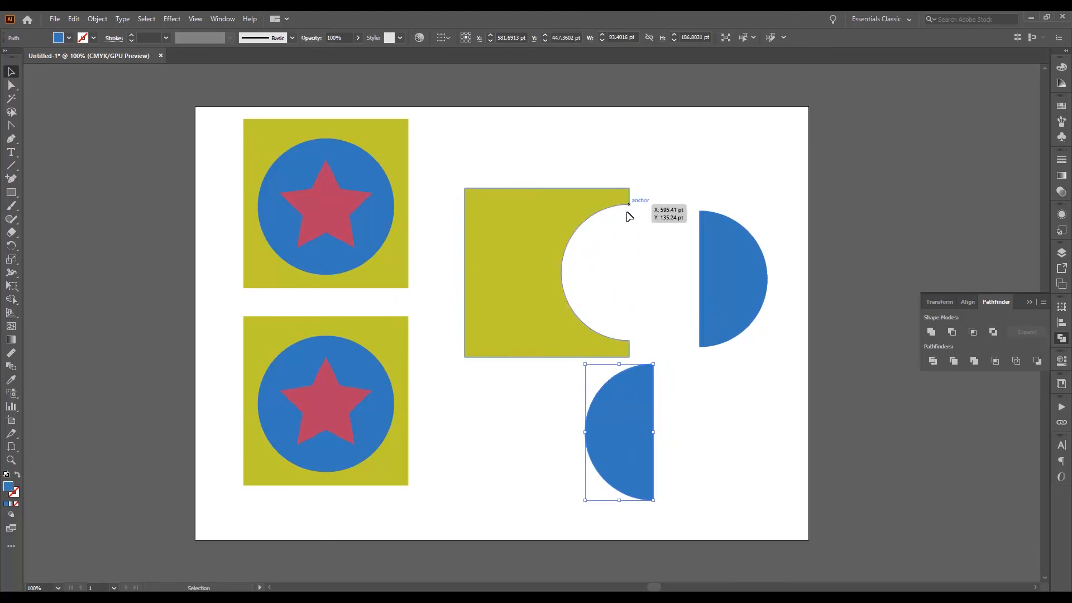
Undo the moves of the three divided pieces
key("ctrl+z")
key("ctrl+z")
key("ctrl+z")
key("ctrl+z")
key("ctrl+z")
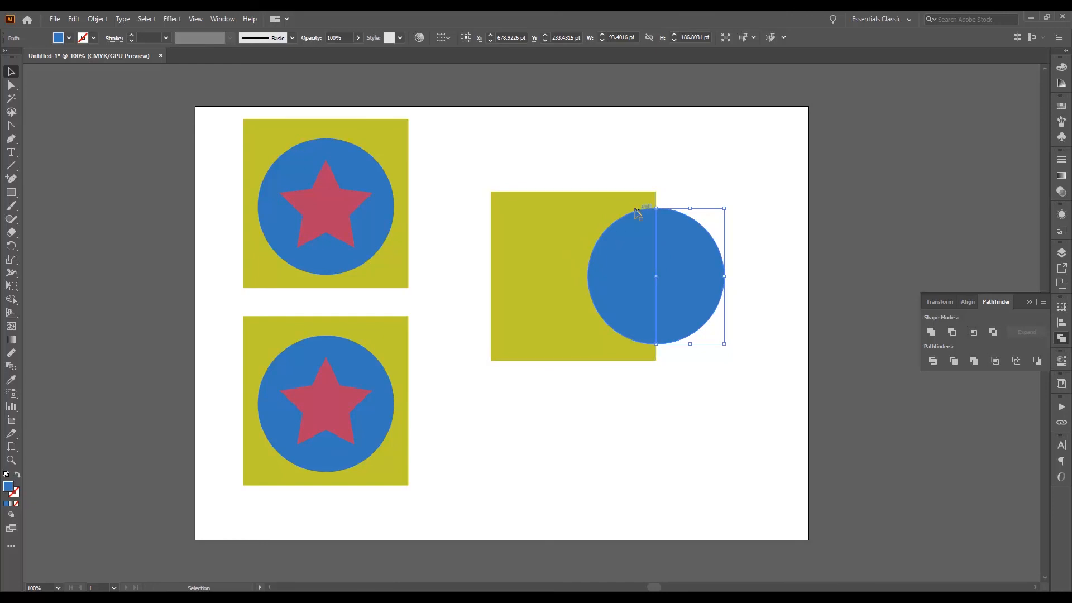
Spread the divided pieces horizontally, with the outer half circle at about X 744 pt and the inner half at about X 573 pt
left_click(626, 372)
left_click_drag(613, 349, 579, 346)
left_click_drag(684, 314, 732, 314)
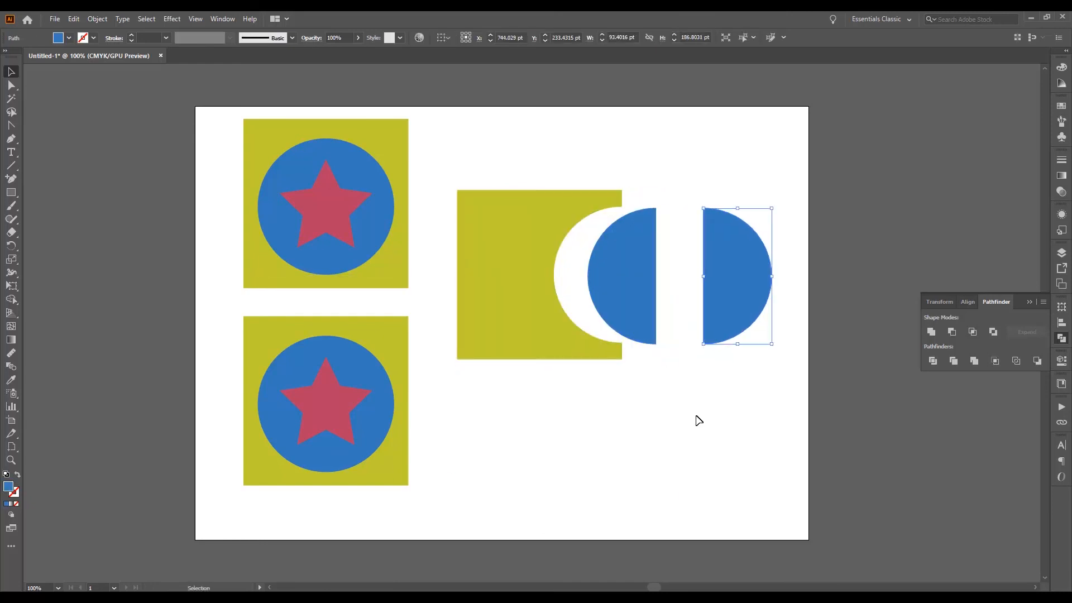
left_click_drag(623, 324, 608, 327)
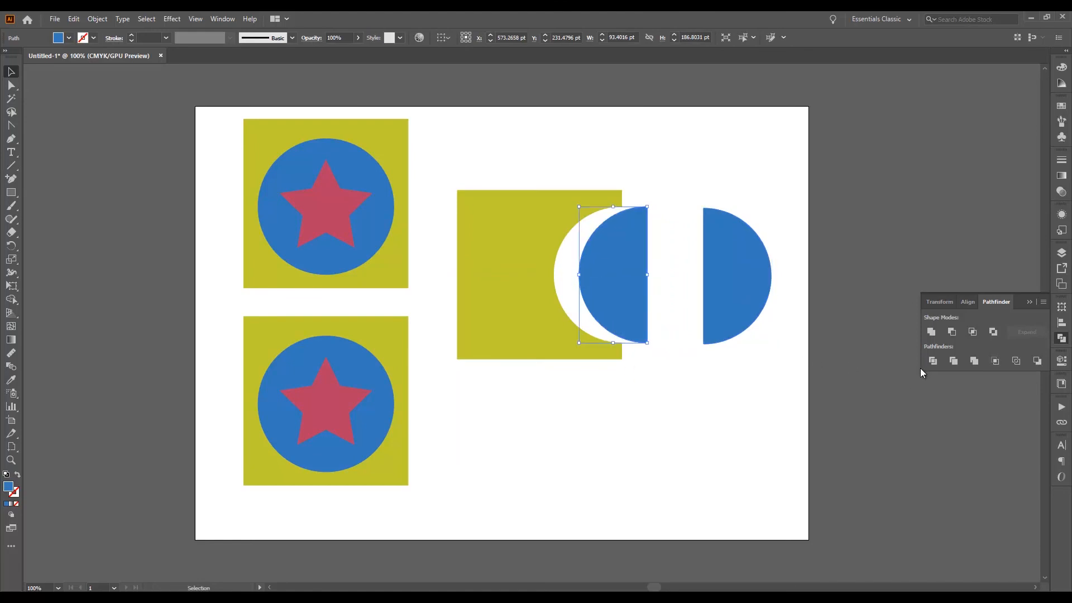
Undo the horizontal spacing, the ungrouping and the Divide operation, and clear the selection
key("ctrl+z")
key("ctrl+z")
key("ctrl+z")
key("ctrl+z")
key("ctrl+z")
key("v")
key("ctrl+shift+g")
left_click(730, 352)
left_click(685, 310)
left_click(735, 378)
left_click(651, 358)
left_click(711, 347)
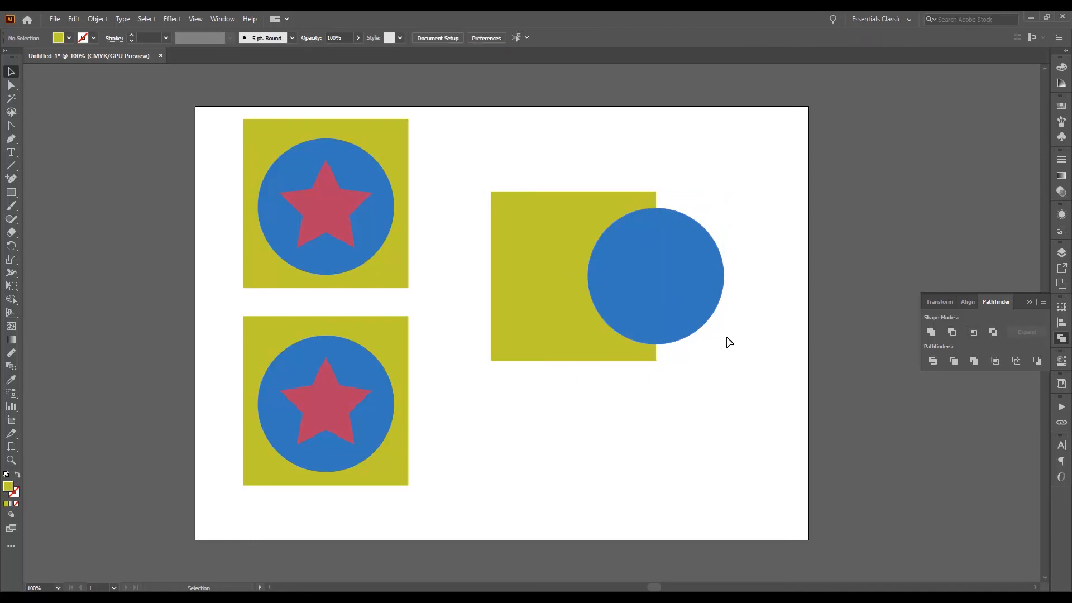
Apply Trim to the overlapping square and circle, and ungroup the result
left_click_drag(741, 231, 598, 359)
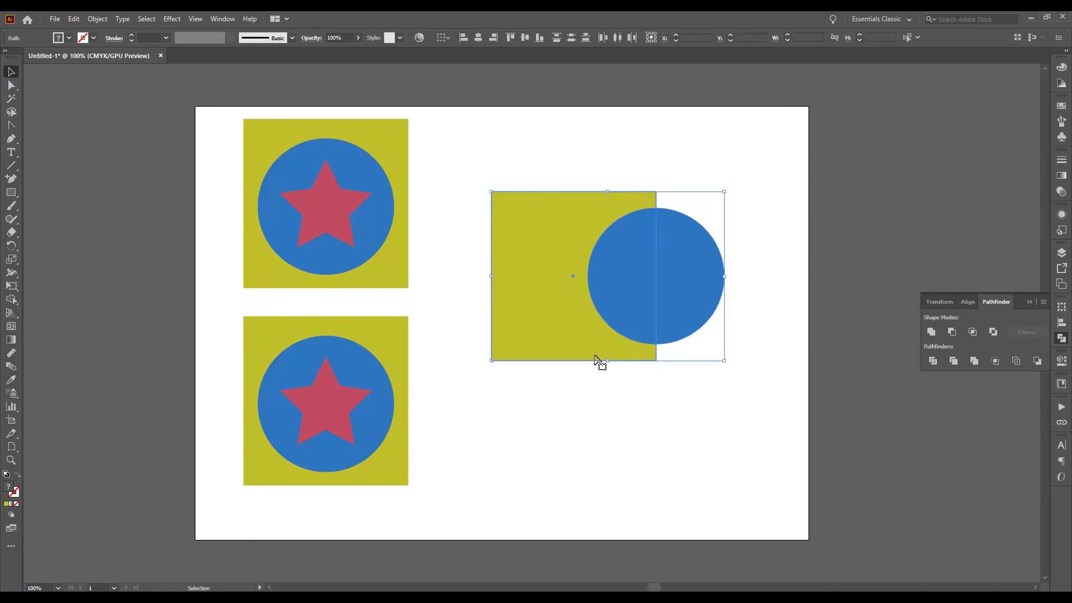
left_click(953, 363)
left_click(670, 427)
left_click(670, 328)
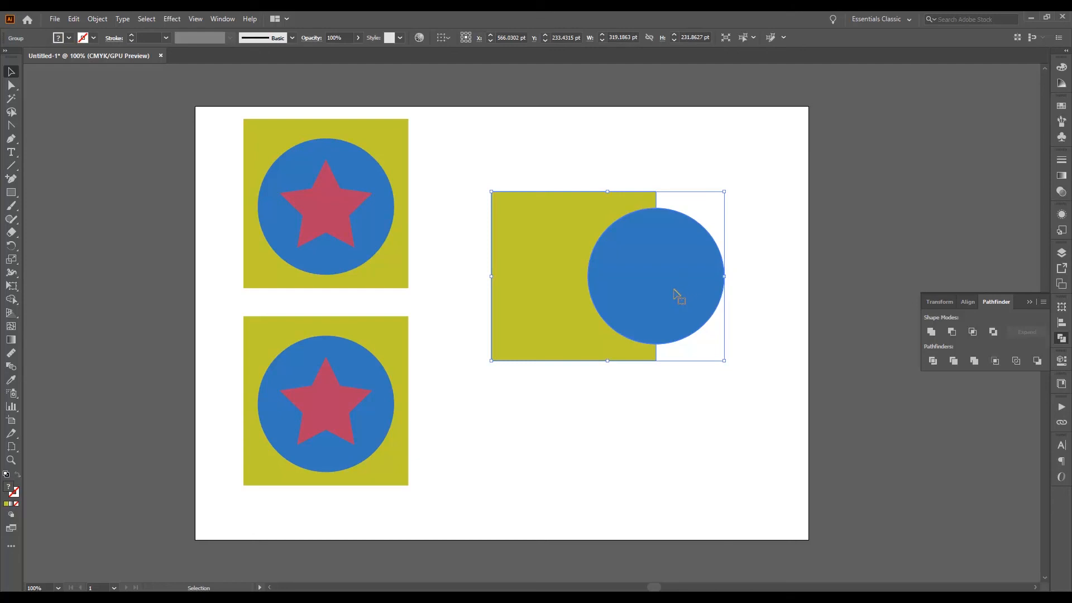
right_click(653, 283)
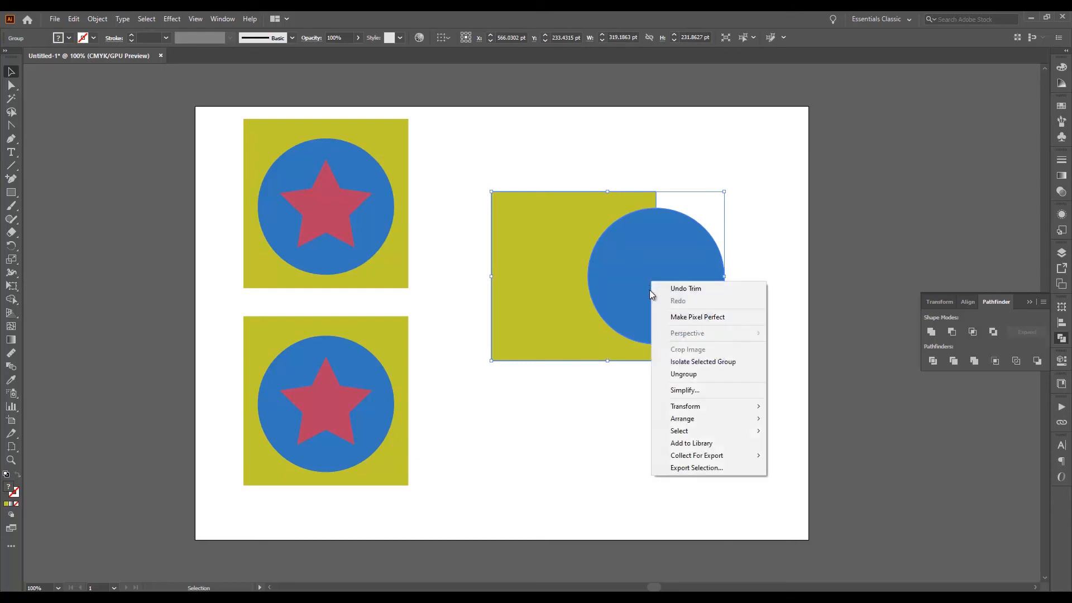
left_click(678, 373)
left_click(682, 370)
Move the circle off the notched square to about X 717 pt, Y 245 pt, and undo the move and the ungrouping
left_click_drag(682, 306, 740, 315)
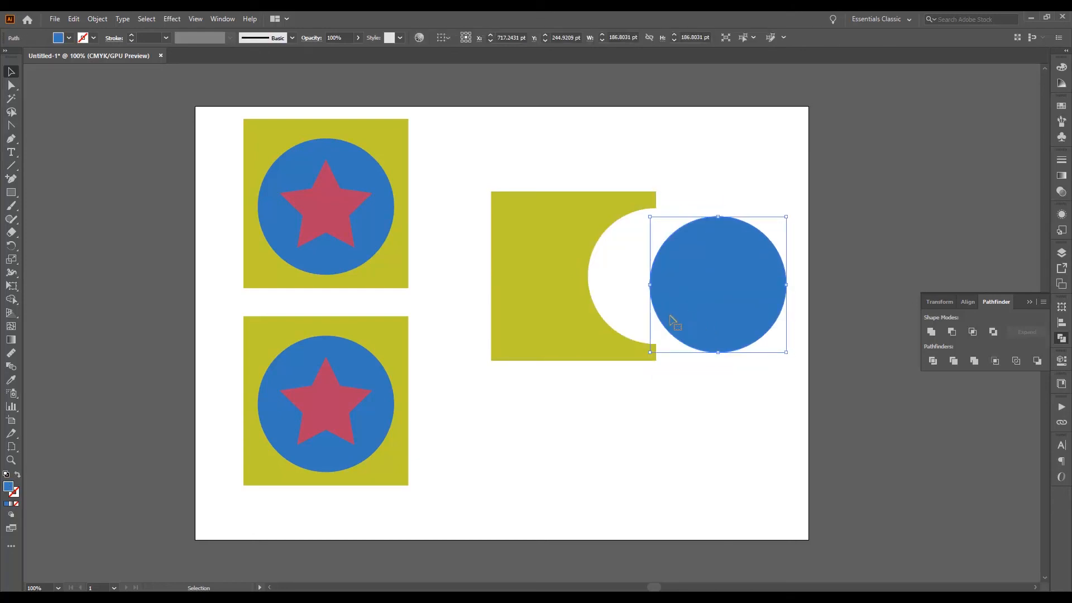
left_click(570, 317)
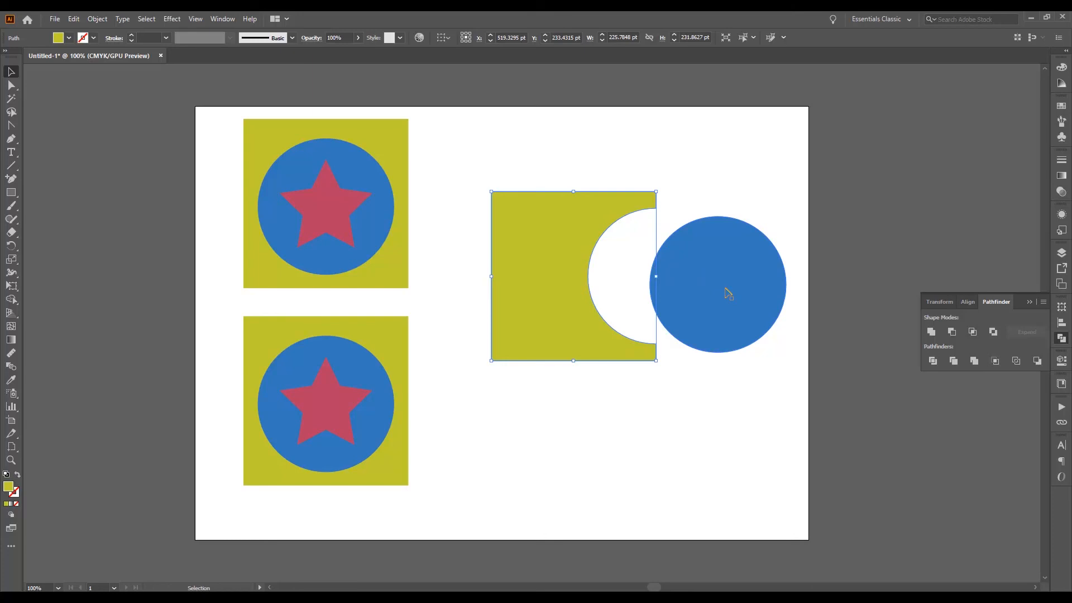
key("a")
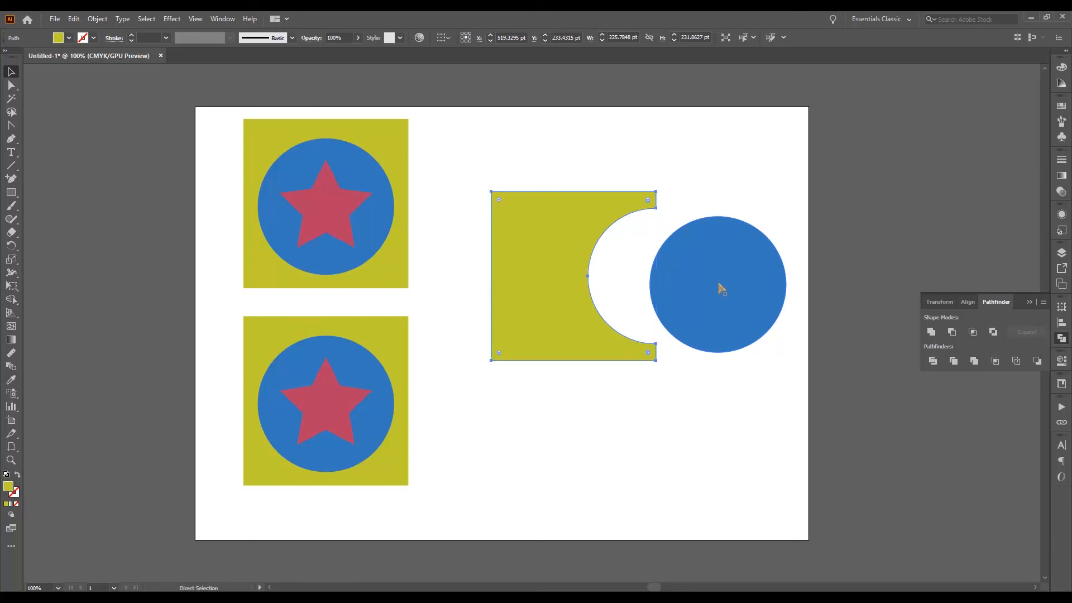
key("ctrl+z")
key("ctrl+z")
Move the trimmed group to about X 557 pt, Y 161 pt, and place a duplicate below it at about Y 414 pt
left_click(756, 217)
left_click(594, 357)
left_click_drag(657, 302, 666, 450)
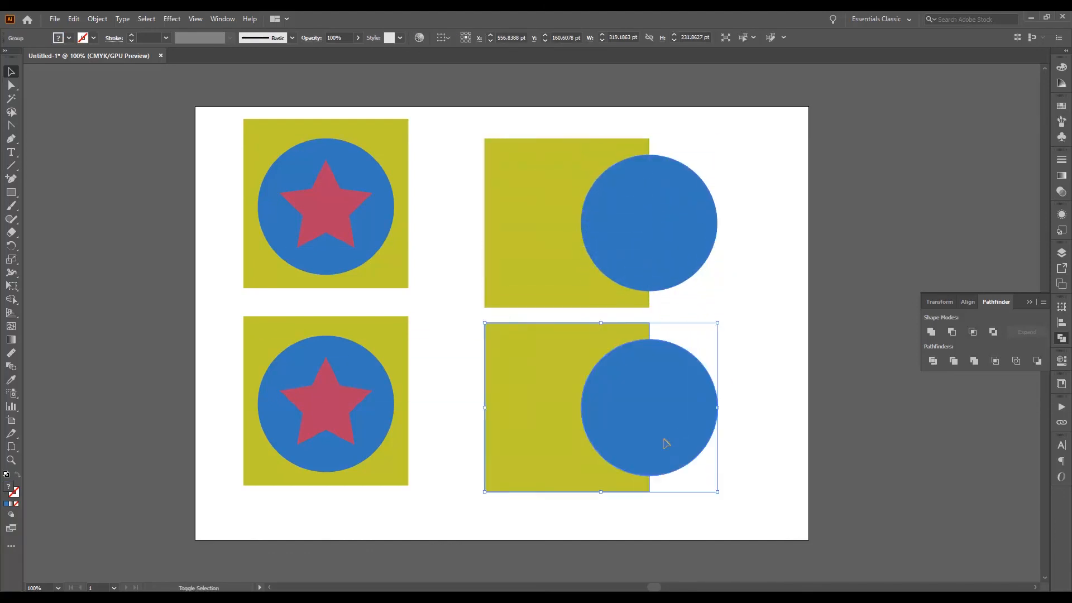
left_click(763, 339)
Apply Minus Front to the upper square and circle, and Trim to the lower copy
left_click_drag(740, 165, 531, 268)
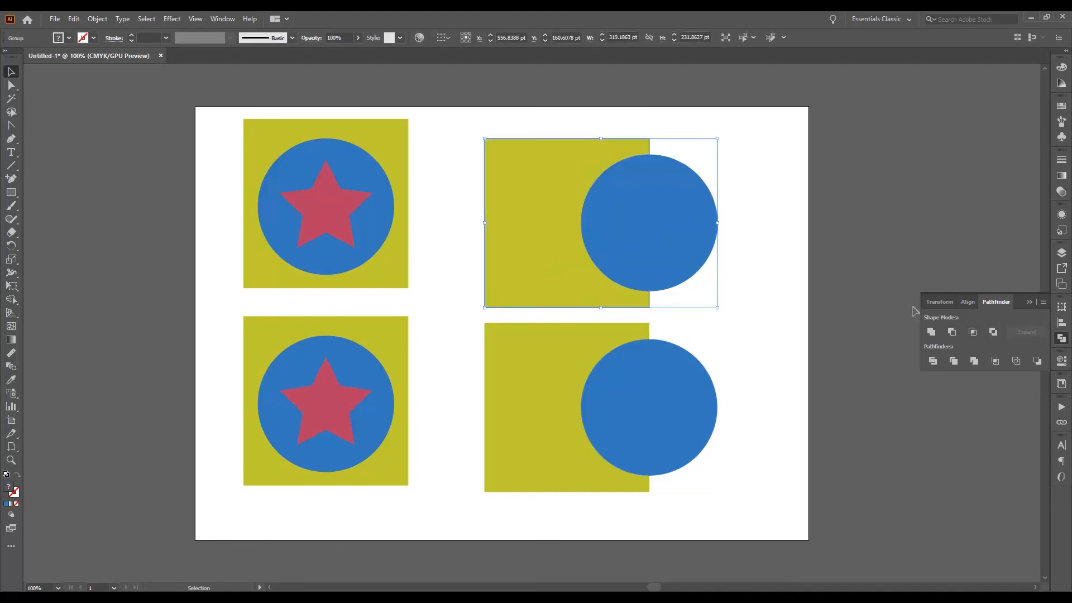
left_click(954, 334)
left_click_drag(759, 329, 569, 462)
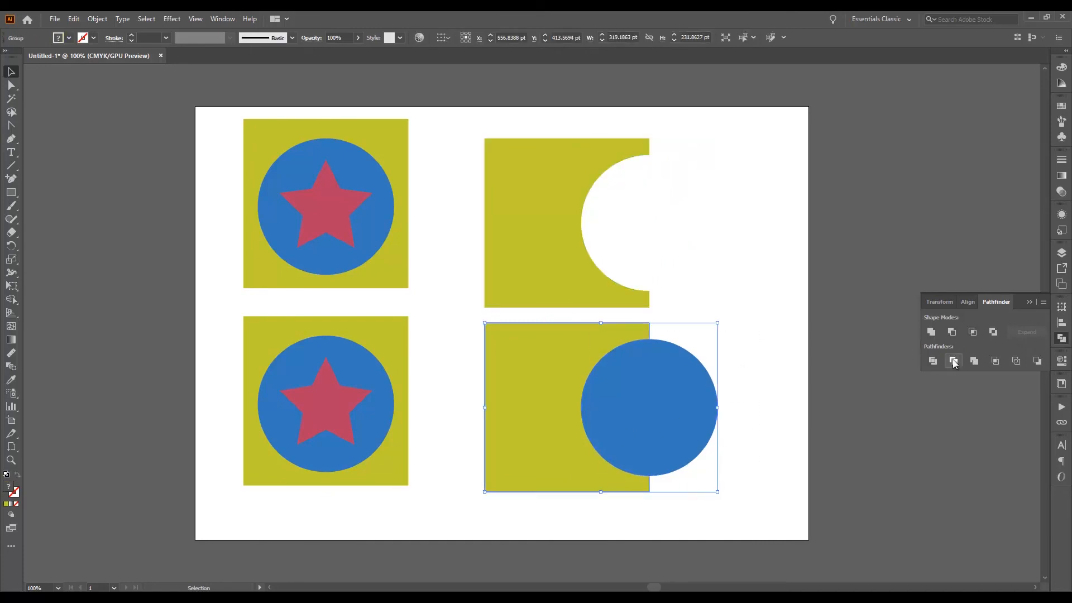
left_click(955, 364)
left_click(719, 310)
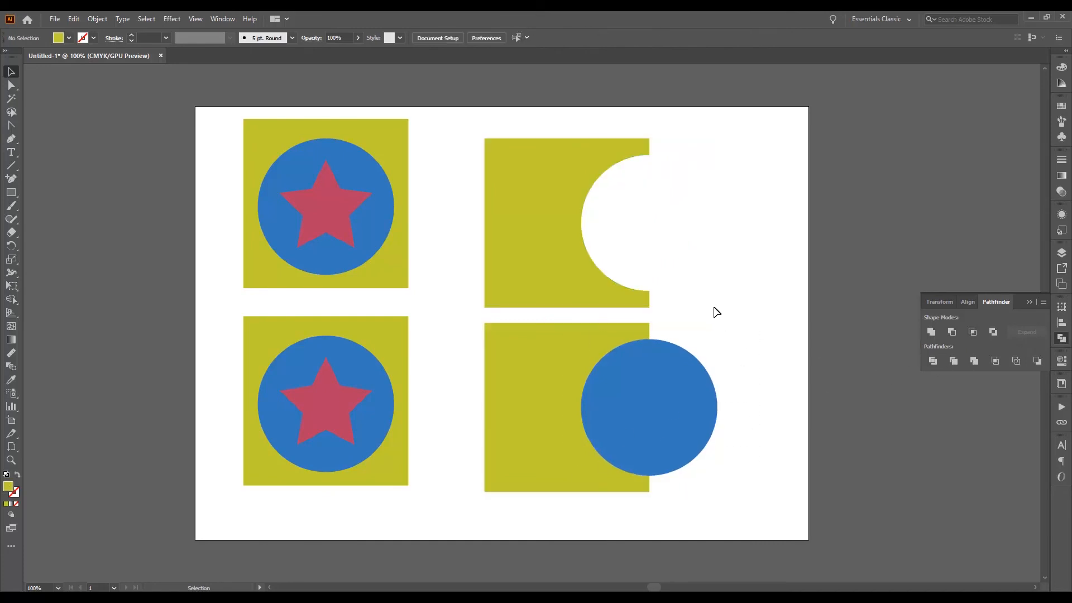
Ungroup the lower trimmed copy and move its circle off the square to about X 720 pt
left_click(675, 404)
right_click(654, 393)
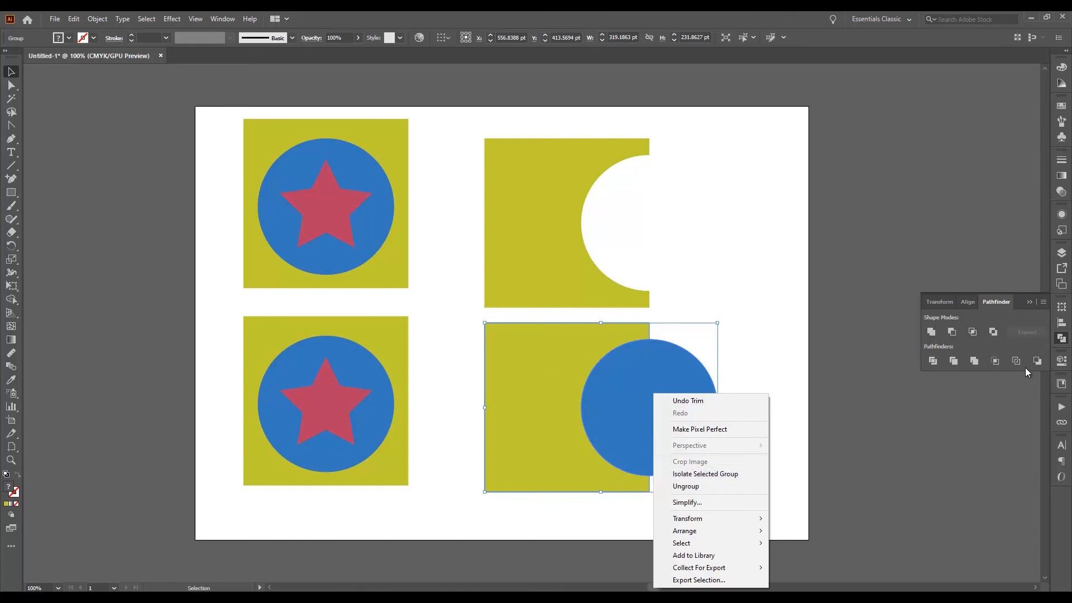
left_click(718, 487)
left_click(718, 488)
left_click_drag(695, 431, 746, 436)
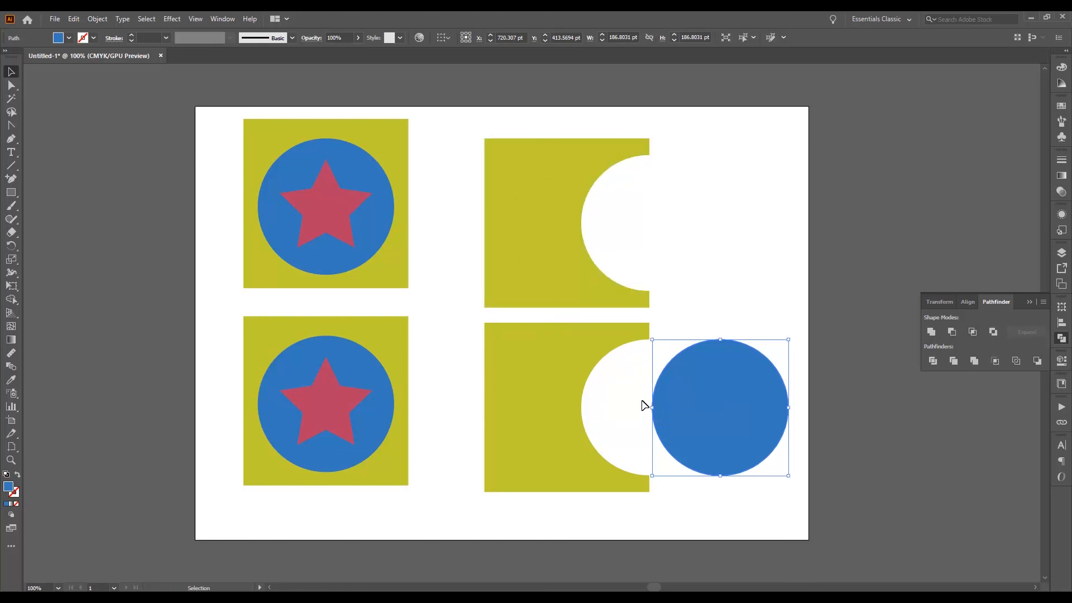
Undo the circle's move, the ungrouping, the Trim and Minus Front operations and the duplicate group
key("ctrl+z")
key("ctrl+z")
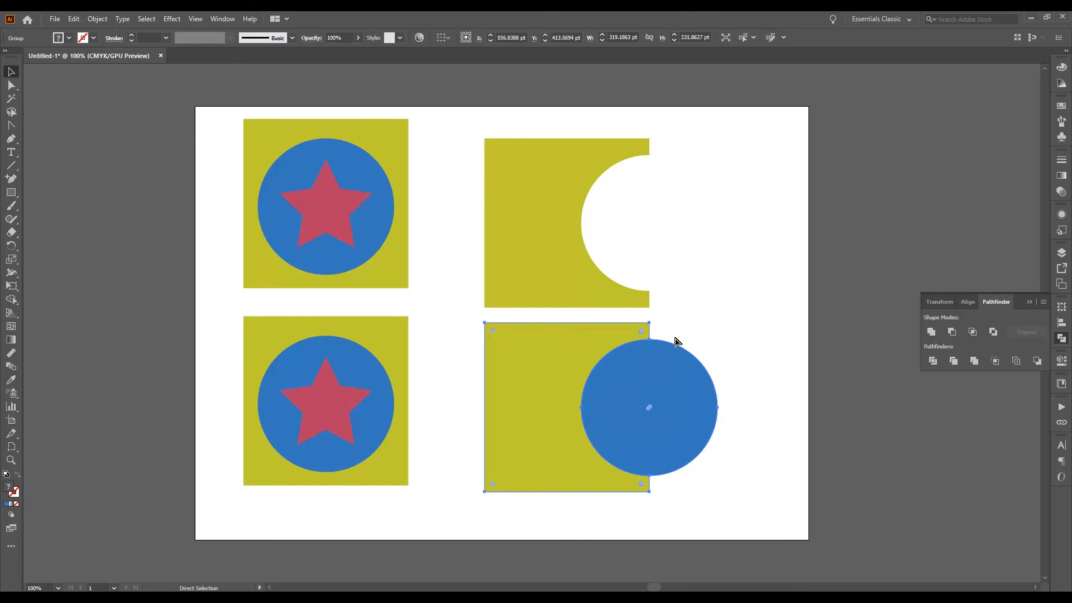
key("ctrl+z")
key("ctrl+z")
key("ctrl+z")
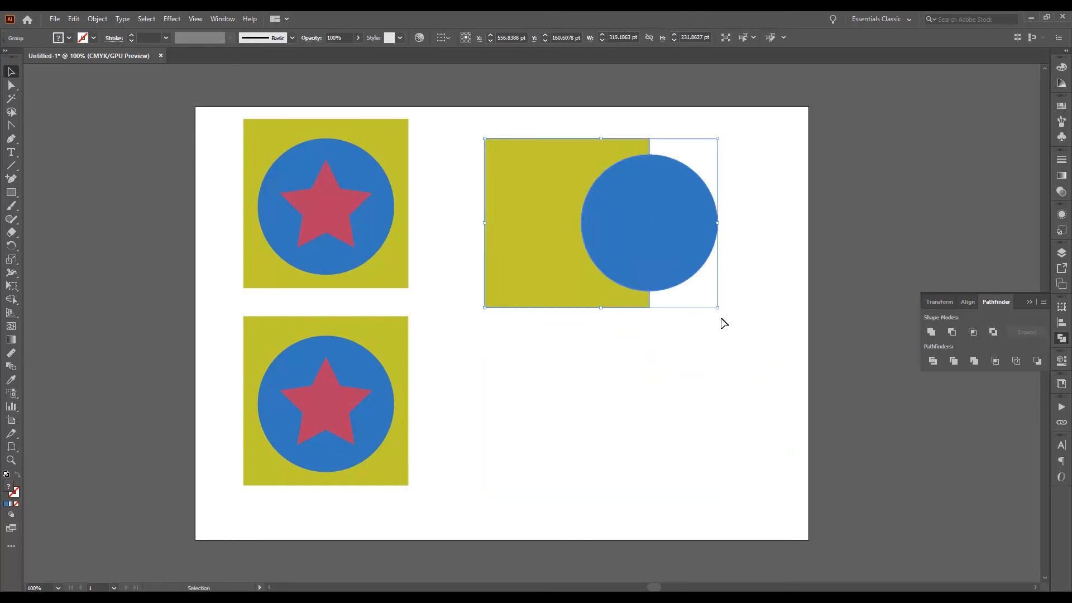
Undo the remaining moves of the group and the original Trim operation, and clear the selection
left_click(721, 321)
left_click_drag(662, 265, 693, 268)
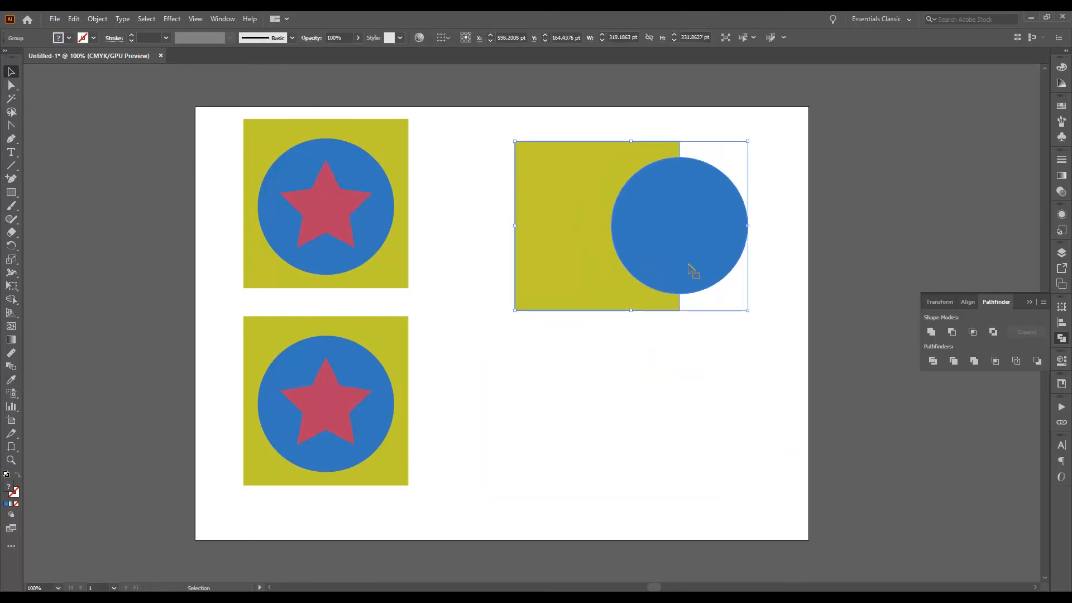
key("ctrl+z")
key("ctrl+z")
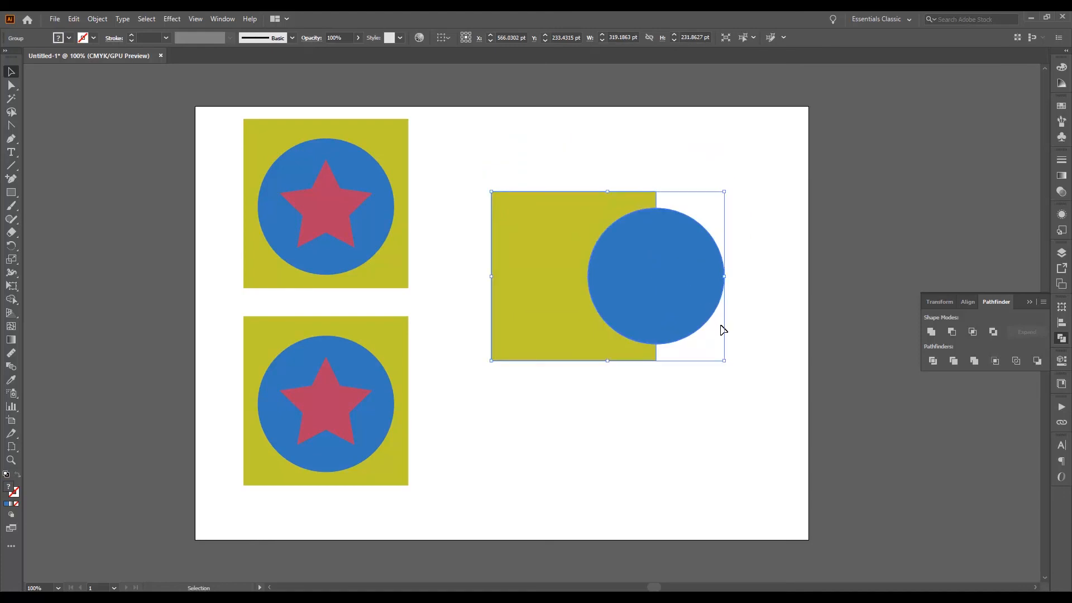
left_click_drag(675, 292, 705, 342)
key("ctrl+z")
key("ctrl+z")
left_click(726, 334)
key("ctrl+z")
left_click(732, 372)
Apply Merge to the square and circle, isolate the result and pull the circle downward
left_click_drag(726, 386, 663, 319)
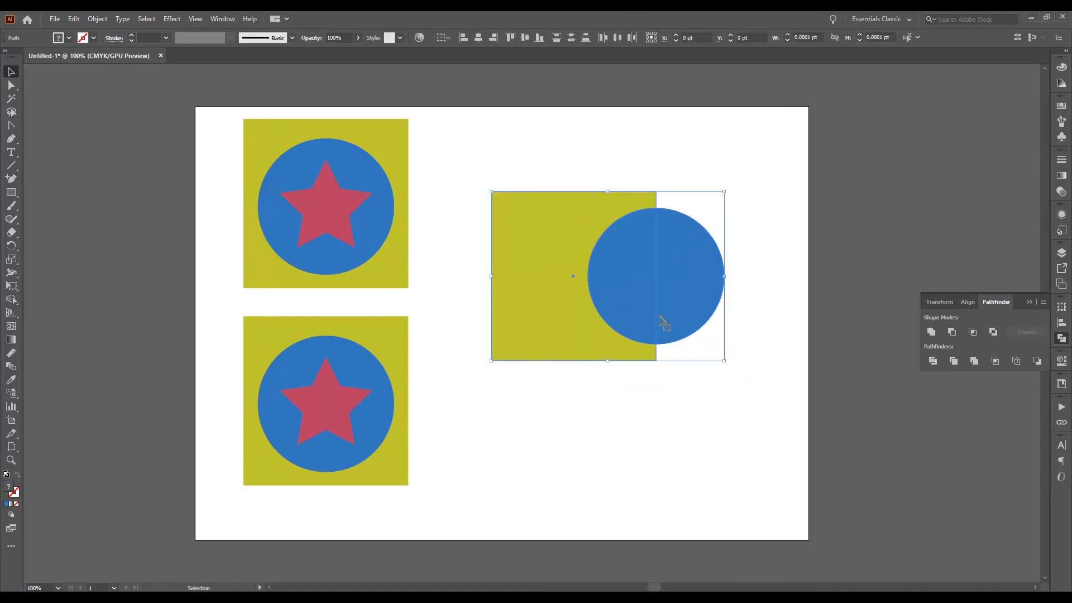
left_click(976, 363)
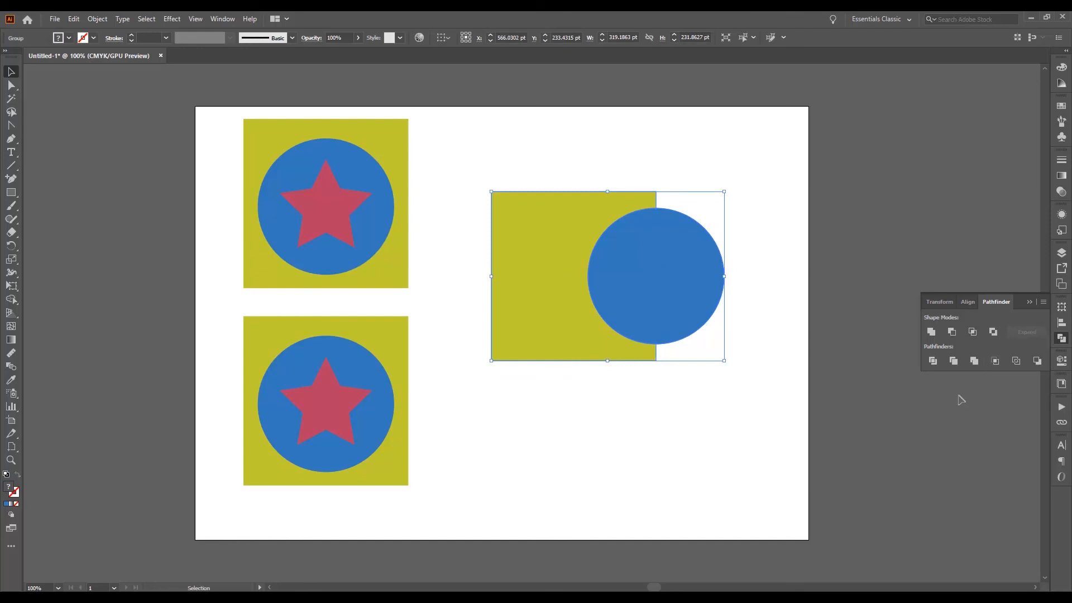
left_click(761, 382)
double_click(685, 313)
left_click_drag(663, 282, 676, 345)
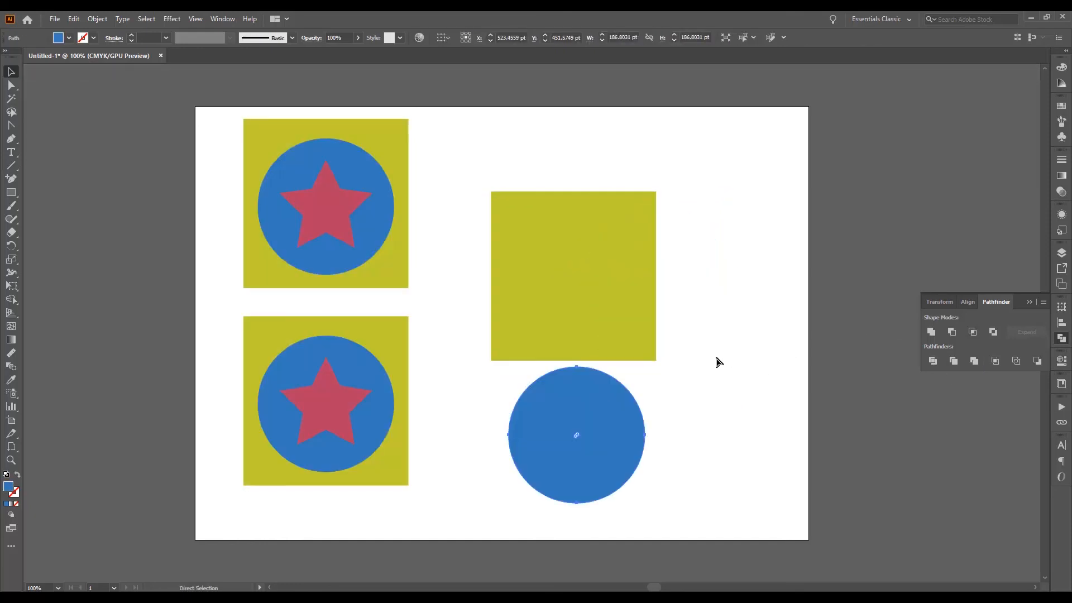
Move the circle from below the square back onto the middle of its right edge, and select both shapes
left_click(617, 450)
left_click_drag(613, 445, 670, 291)
left_click(591, 258)
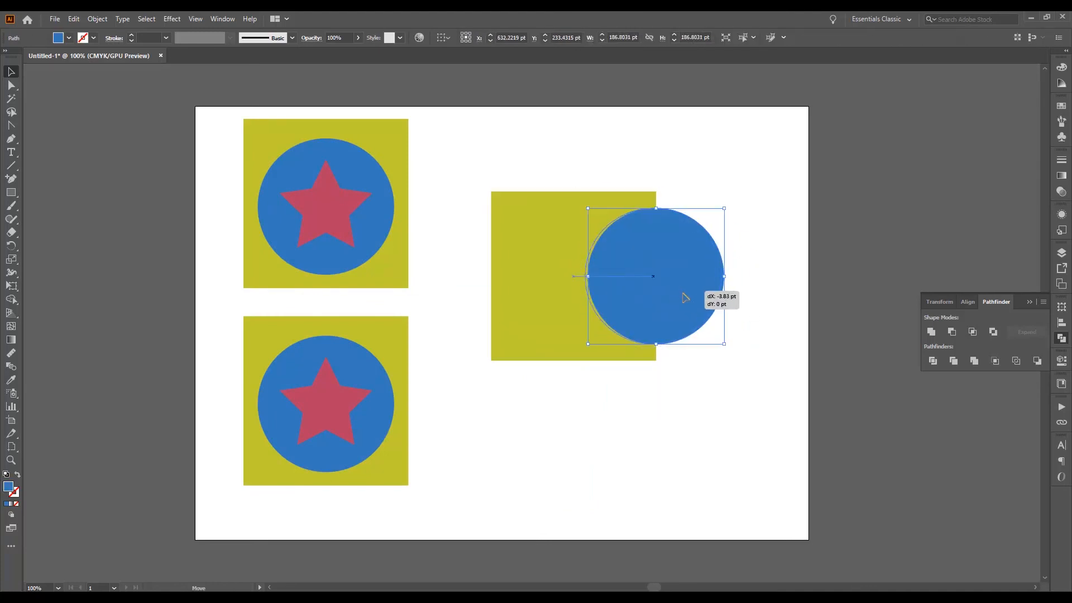
left_click_drag(729, 171, 647, 231)
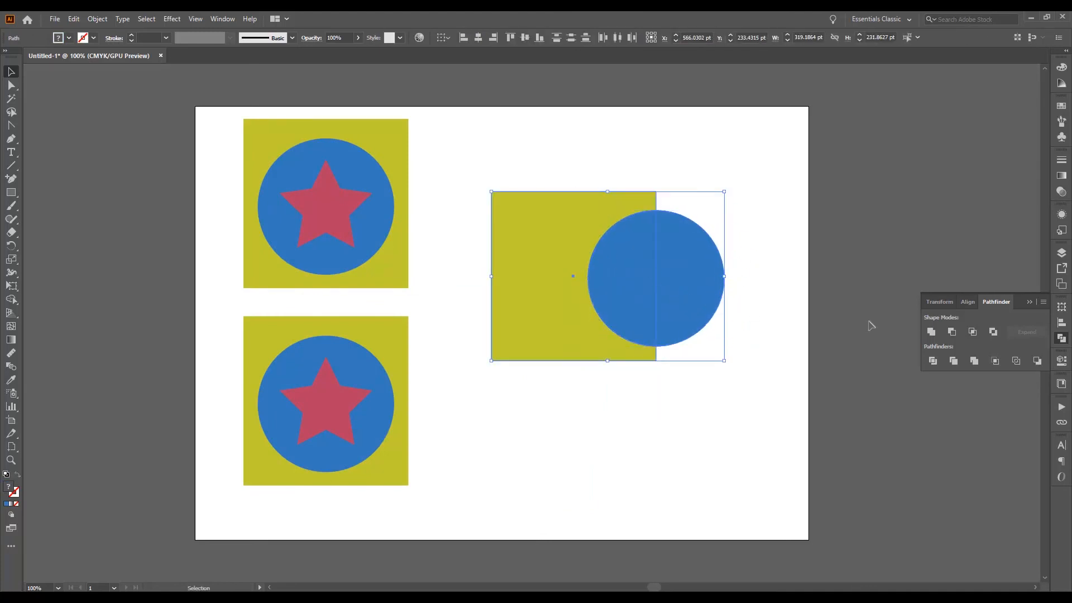
Apply Merge to the overlapping square and circle, shift the merged group, isolate it and pull the circle away
left_click(974, 362)
left_click(630, 400)
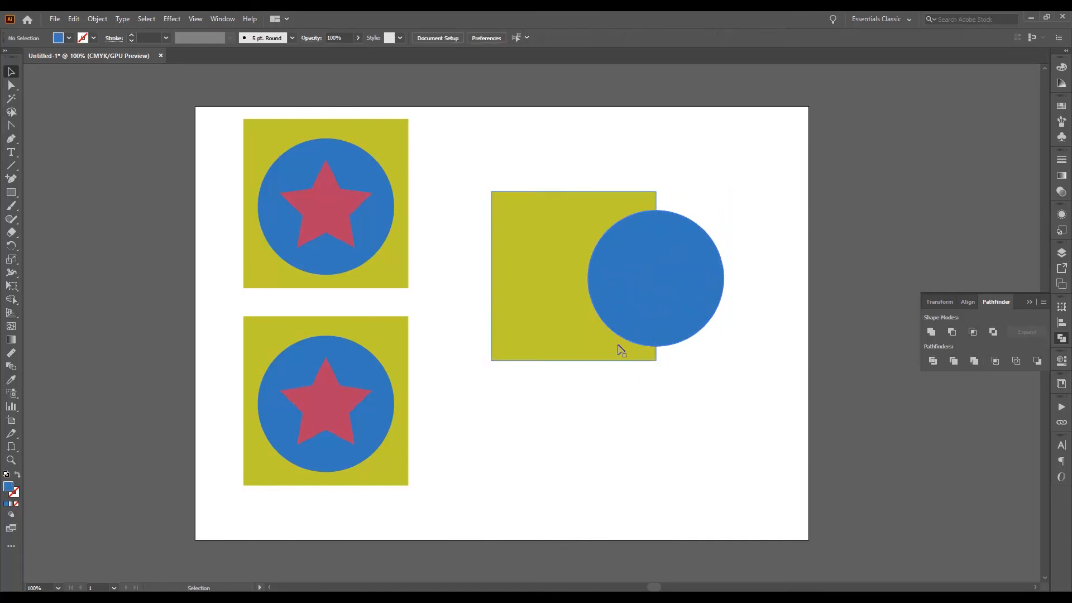
left_click_drag(606, 354, 550, 333)
double_click(561, 363)
left_click(648, 360)
left_click_drag(665, 378, 705, 356)
Undo the moves, the Merge and the circle's earlier placement on the square's right edge
key("ctrl+z")
key("ctrl+z")
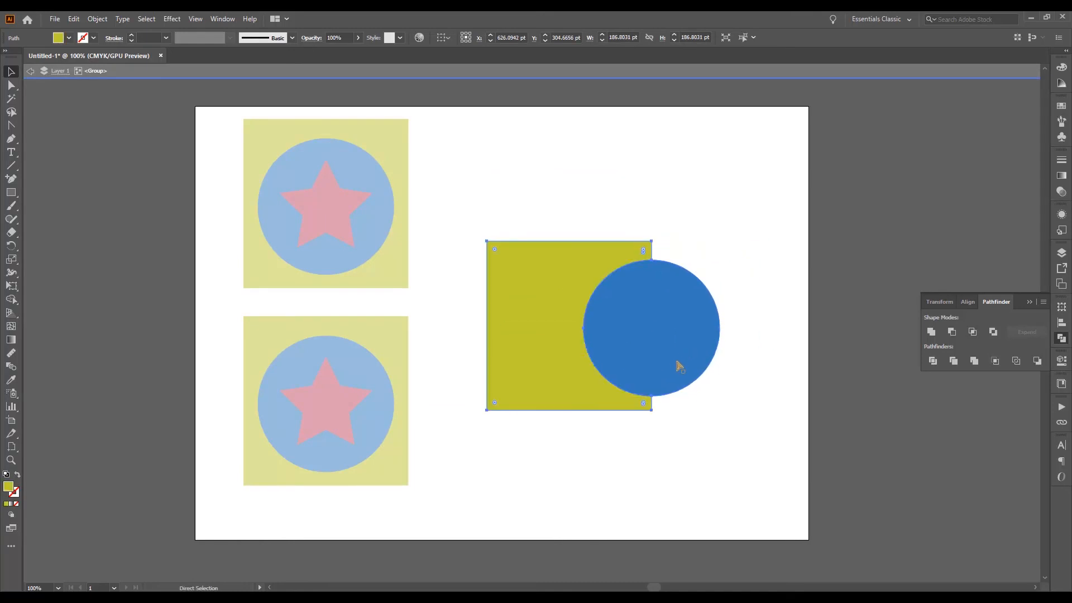
key("ctrl+z")
key("ctrl+z")
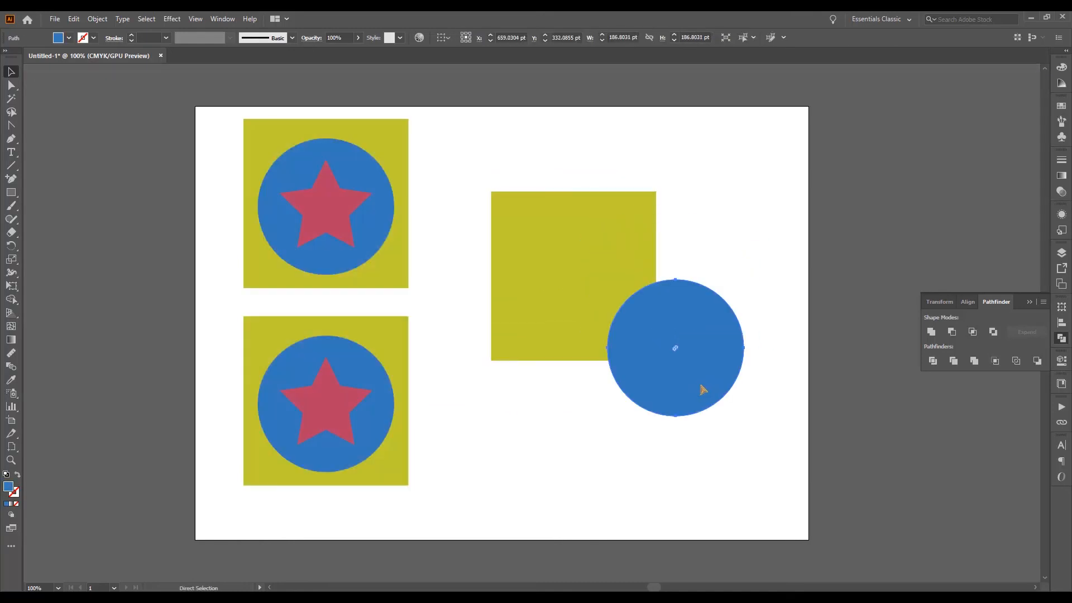
Move the circle into the middle of the square and select both shapes
left_click_drag(694, 383, 584, 345)
left_click(758, 369)
left_click(732, 279)
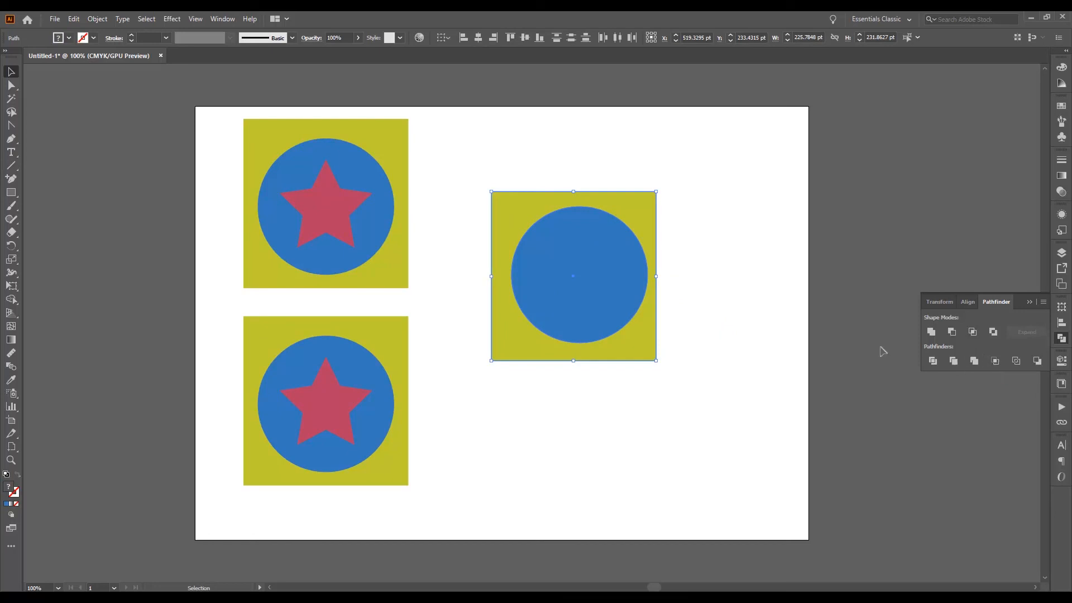
left_click_drag(703, 237, 648, 312)
Merge the square with the enclosed circle, isolate the result, pull the circle downward and move it back up
left_click(974, 361)
left_click(687, 296)
double_click(619, 304)
left_click_drag(618, 303, 634, 389)
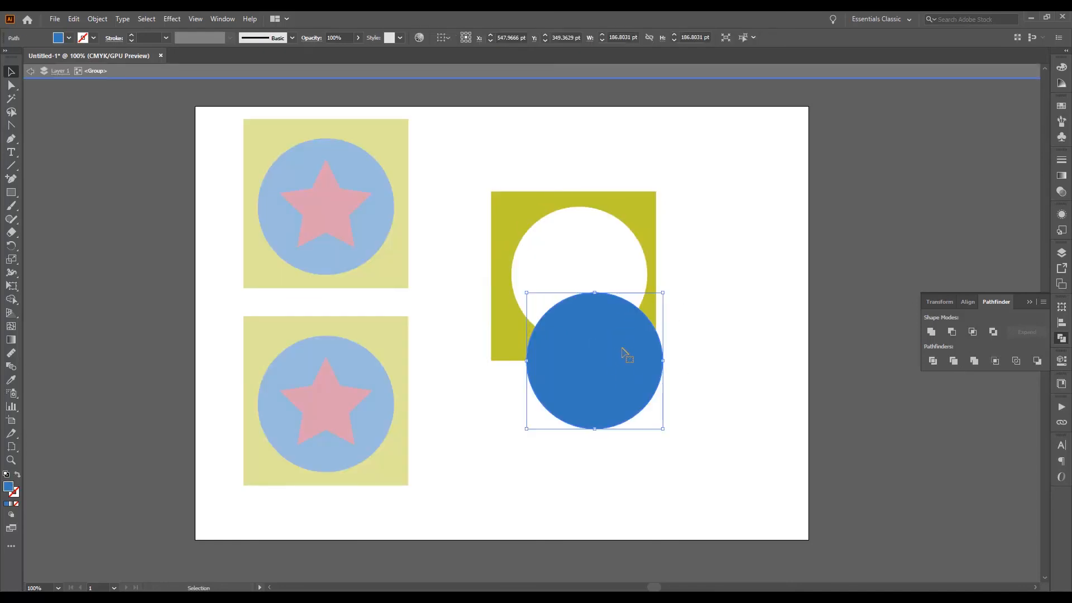
left_click_drag(620, 388, 598, 306)
Undo the circle's moves and the Merge of the square and enclosed circle
key("ctrl+z")
key("ctrl+z")
key("ctrl+z")
key("ctrl+z")
Reposition the blue circle exactly at the square's centre and select both shapes
left_click(698, 299)
left_click(618, 288)
mouse_move(618, 289)
left_mouse_down()
mouse_move(646, 386)
mouse_move(631, 430)
mouse_move(604, 305)
left_mouse_up()
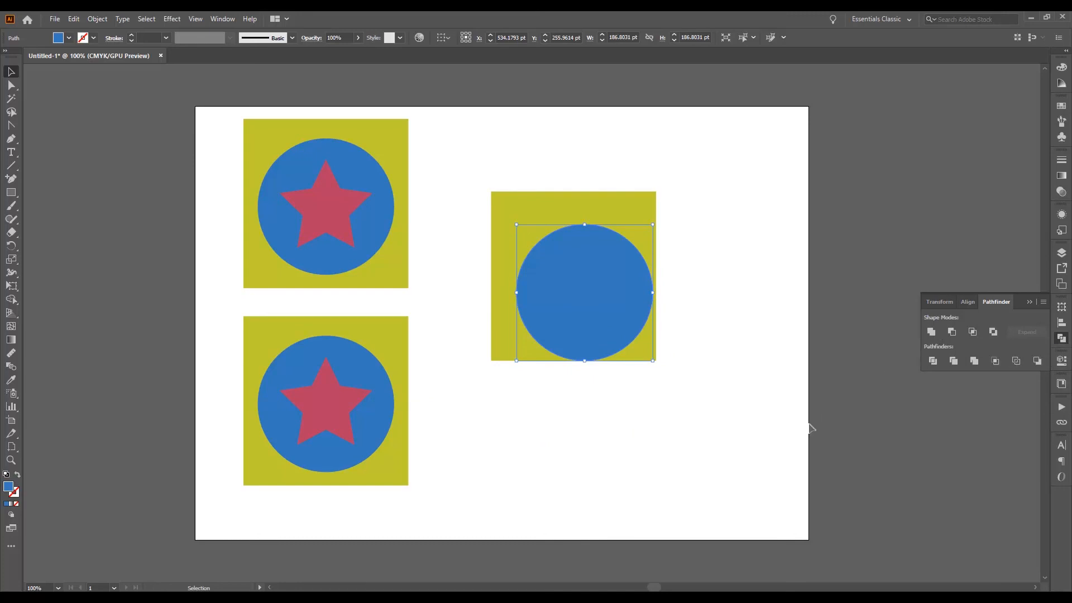
left_click_drag(615, 316, 602, 300)
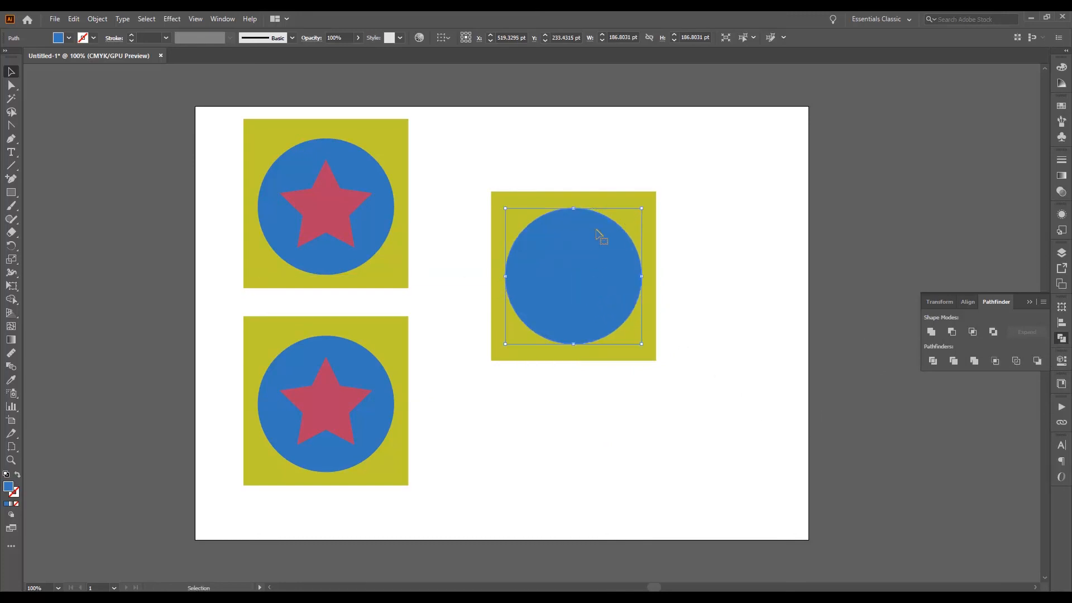
left_click(763, 329)
left_click_drag(735, 229, 582, 335)
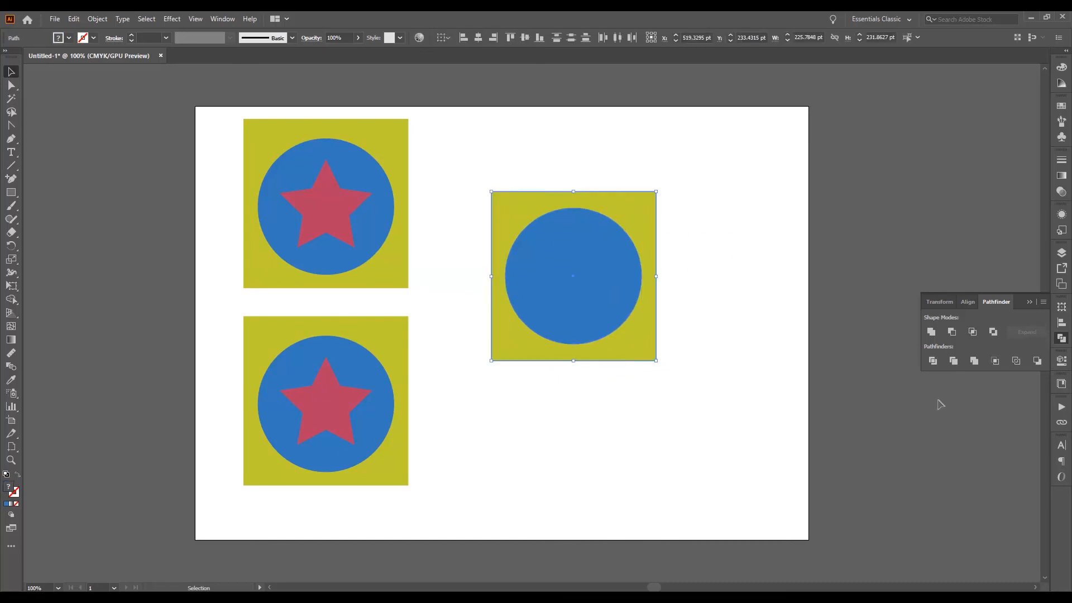
Apply Crop to the square and centred circle, and move the cropped circle aside to check the result
left_click(996, 367)
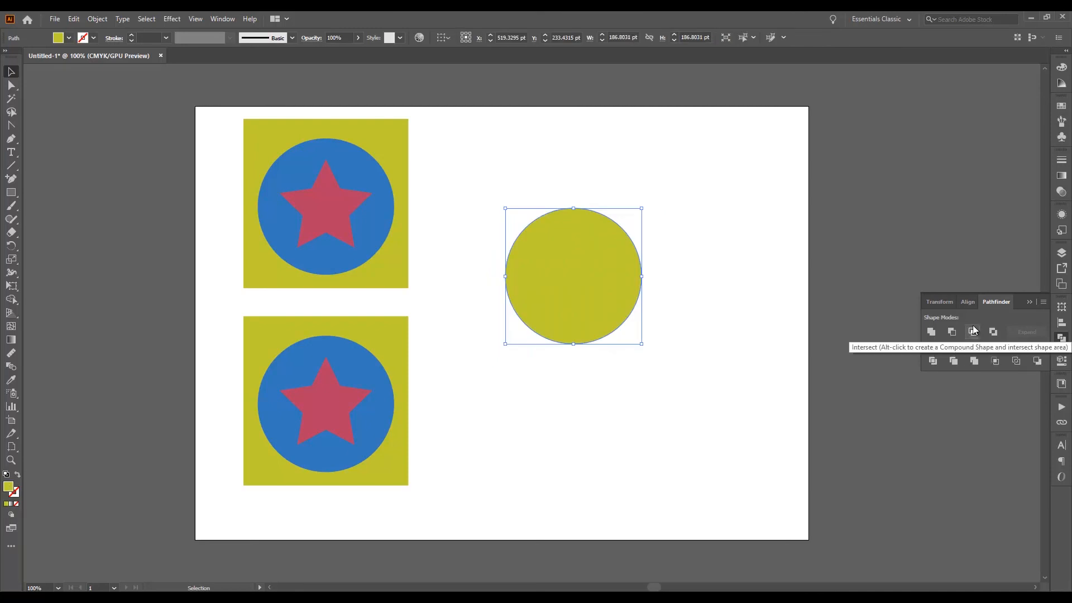
left_click(845, 391)
left_click_drag(611, 297, 692, 291)
double_click(636, 356)
Undo the cropped circle's move and the Crop operation
key("ctrl+z")
key("ctrl+z")
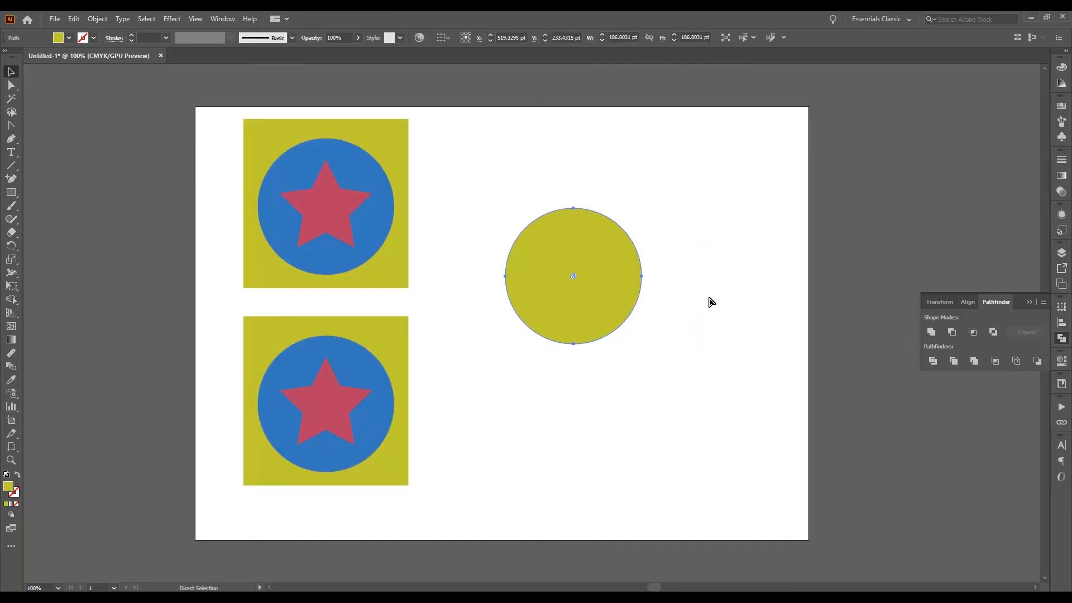
key("ctrl+z")
Select the square and circle, apply the Outline pathfinder and inspect the resulting outline segments up close
left_click(717, 288)
left_click_drag(714, 215, 591, 301)
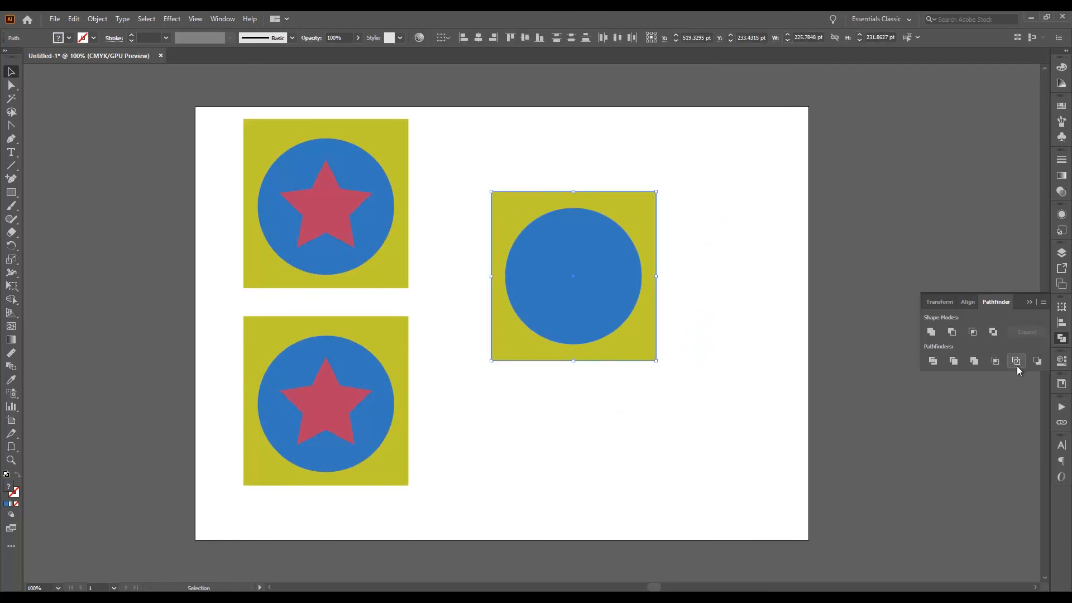
left_click(1017, 361)
left_click(686, 324)
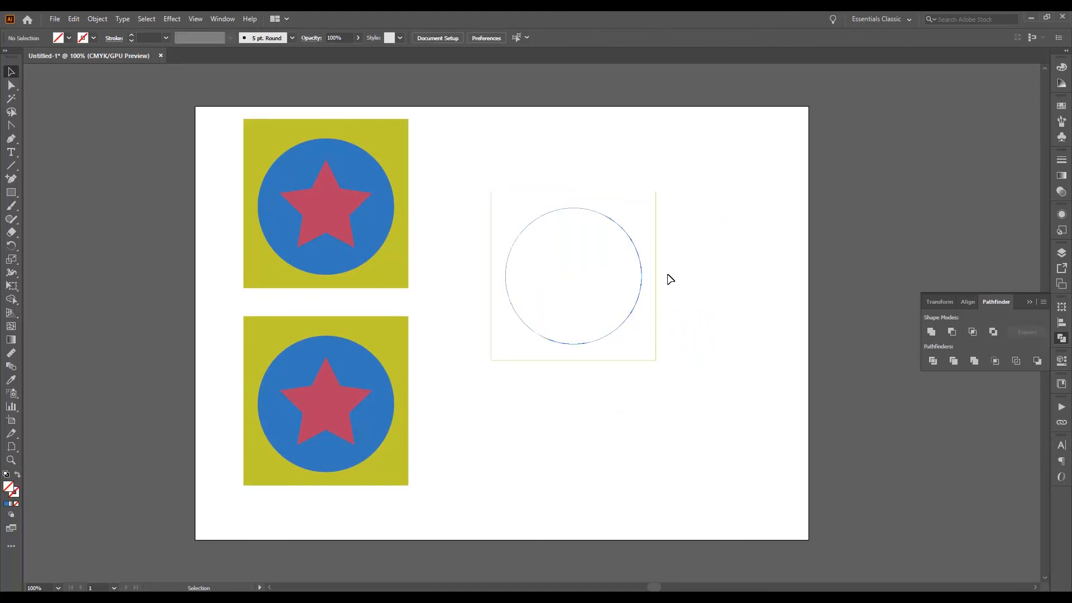
left_click(641, 292)
left_click_drag(637, 312, 635, 353)
left_click(700, 337)
key("ctrl+plus")
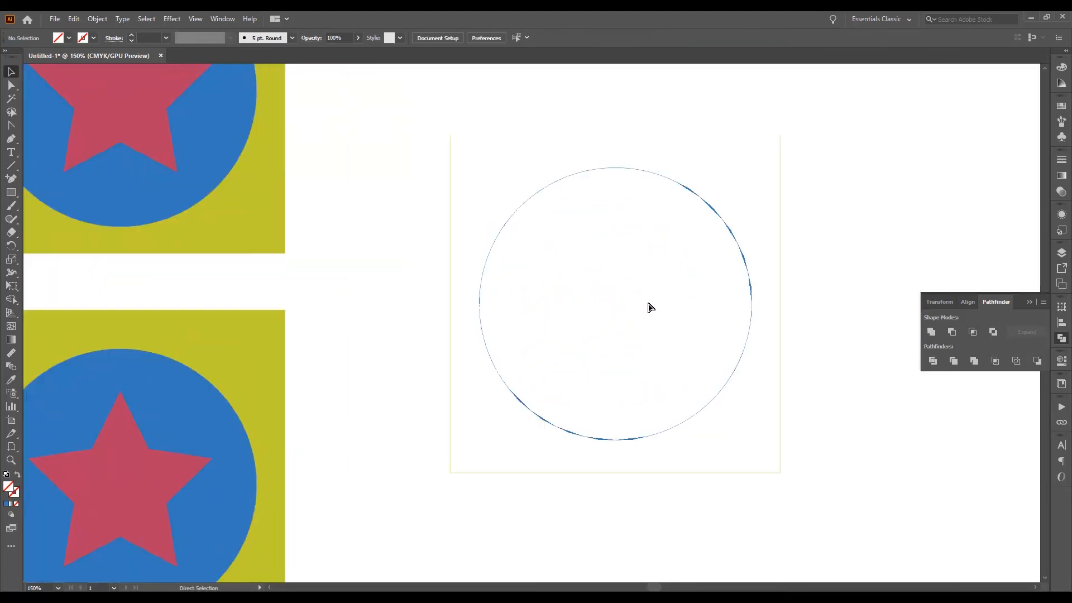
Undo the Outline operation on the square and circle
key("ctrl+z")
key("ctrl+z")
key("v")
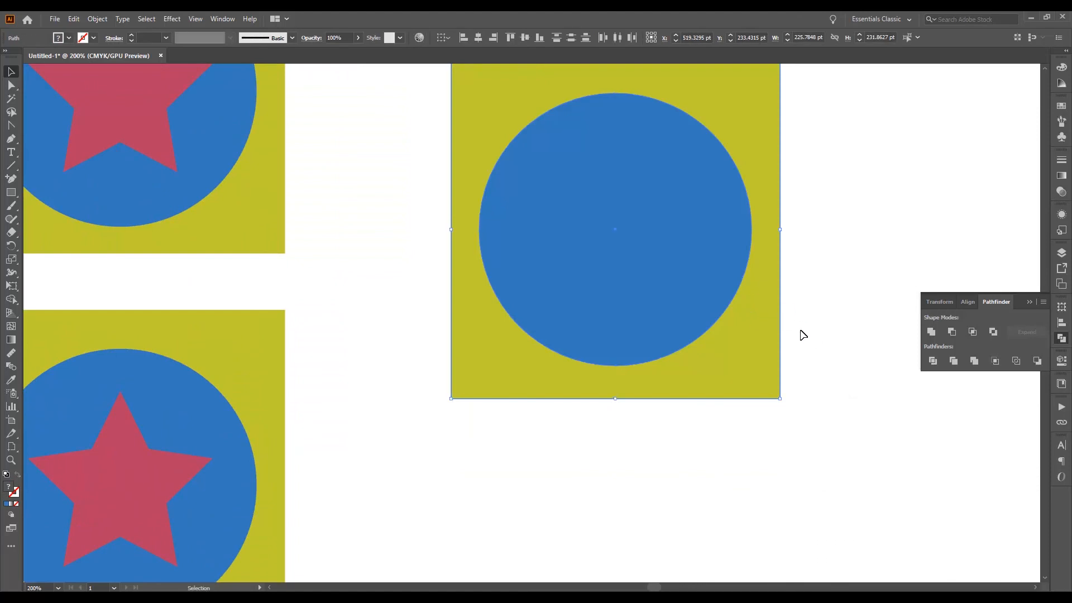
Try Minus Back on the square and circle while the circle is in front, dismissing the alert each time
left_click(737, 296)
left_click_drag(867, 221, 708, 299)
key("ctrl+minus")
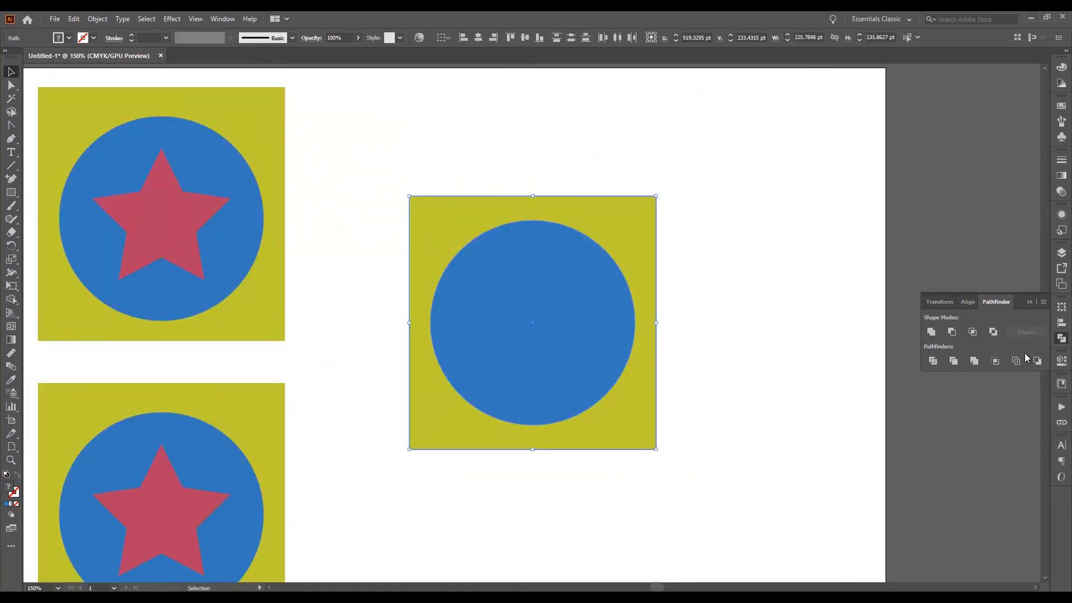
left_click(1037, 362)
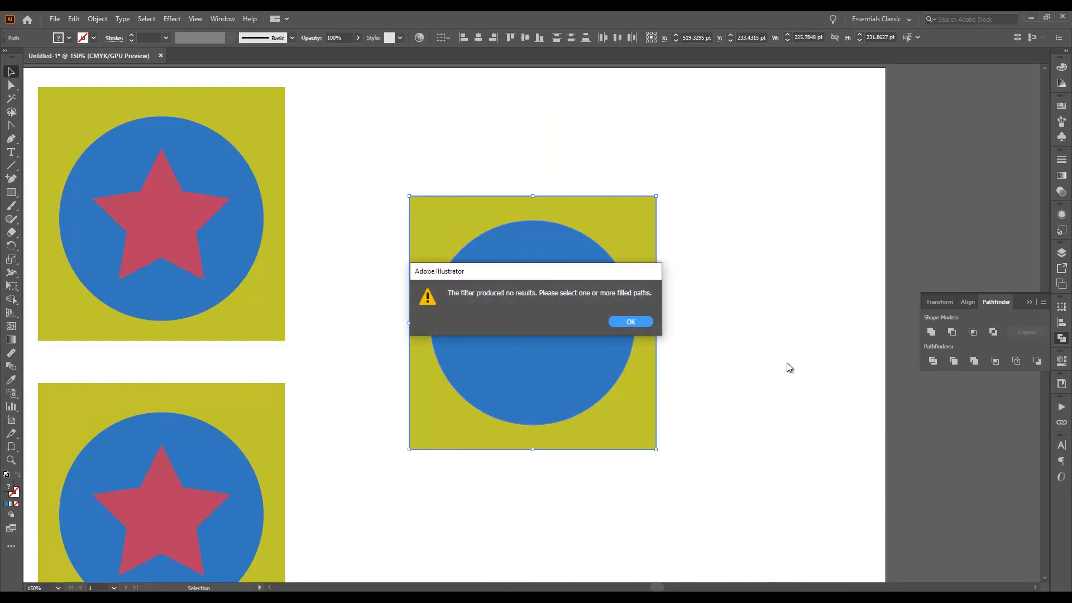
left_click(648, 322)
left_click(630, 312)
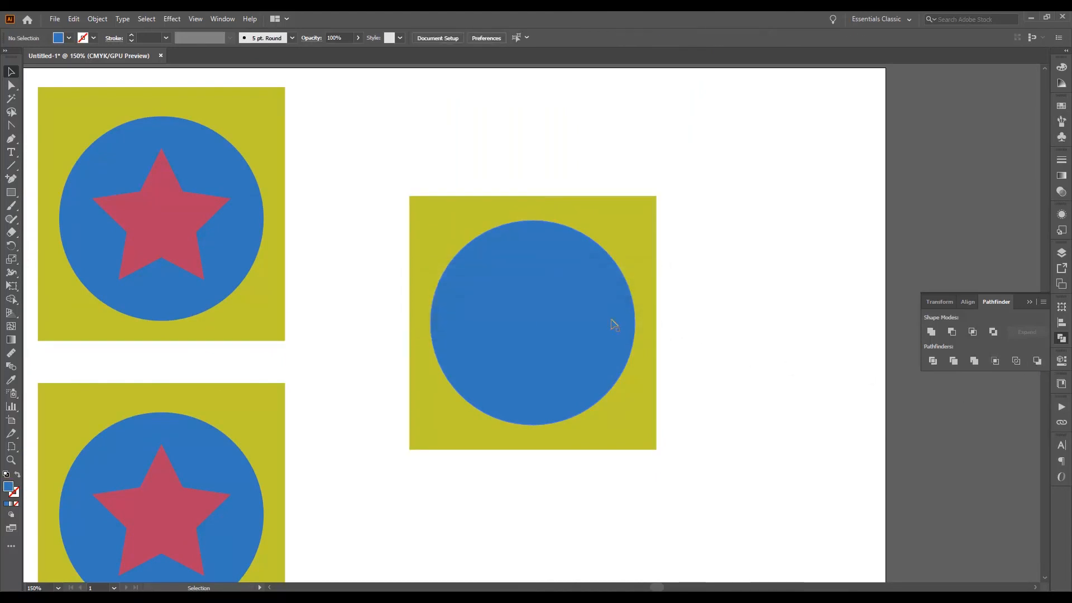
right_click(594, 334)
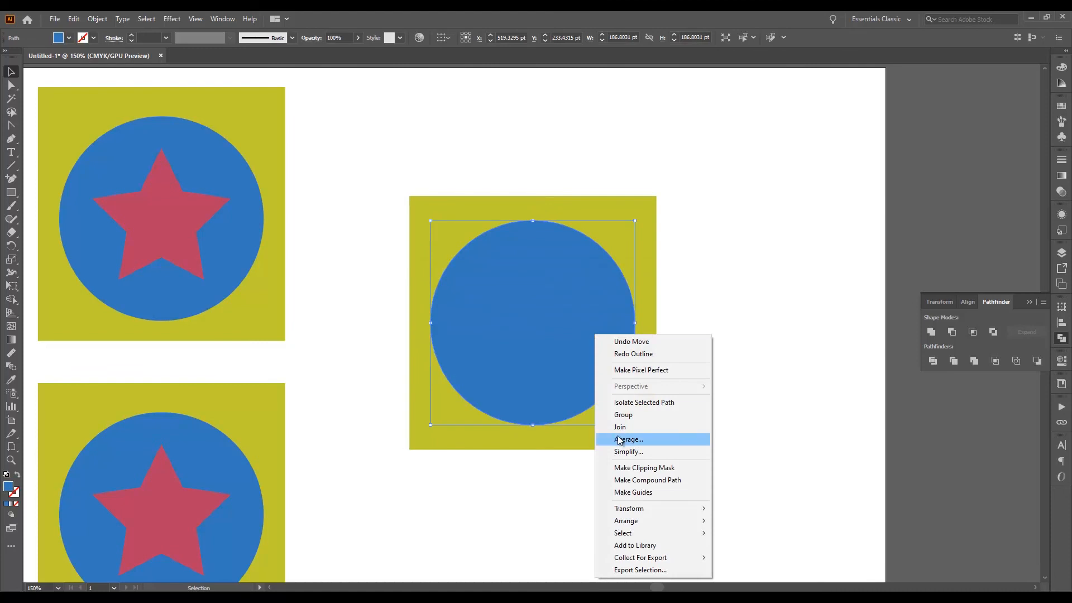
left_click(742, 281)
left_click_drag(717, 220, 574, 375)
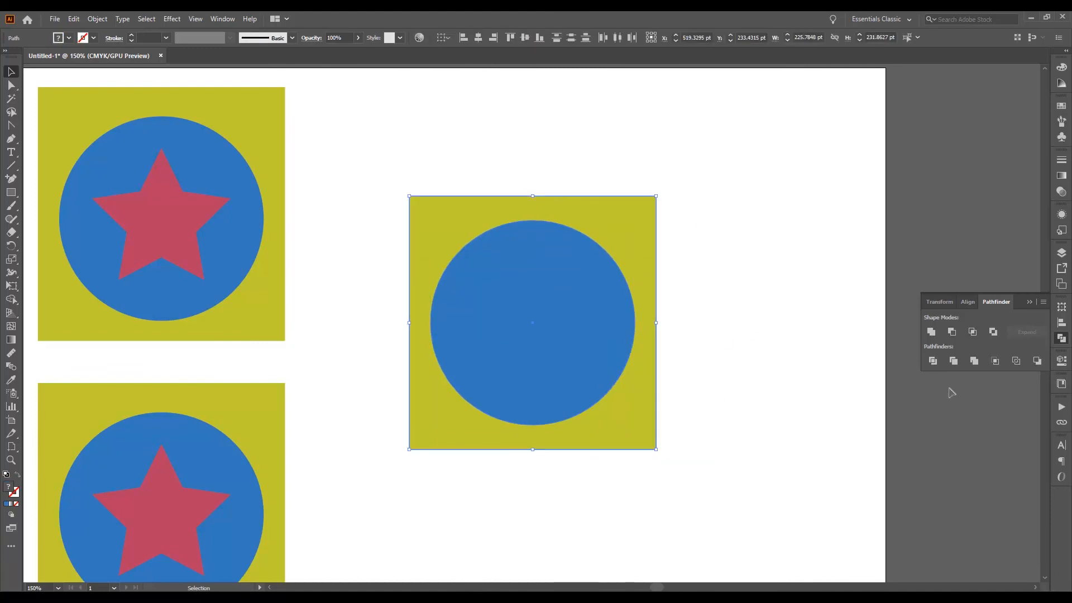
left_click(1037, 361)
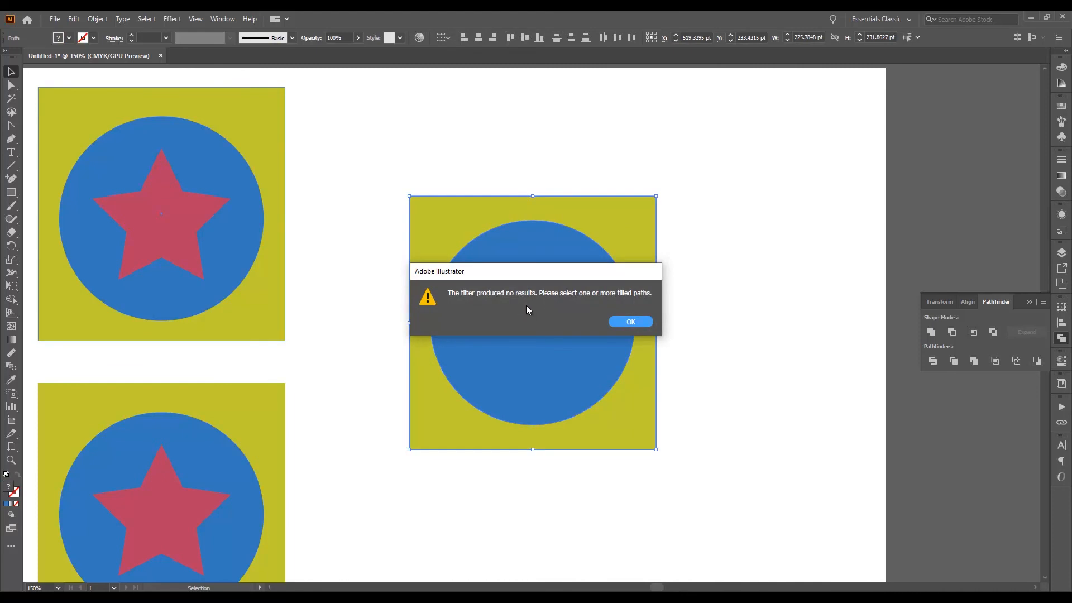
left_click(638, 323)
Send the blue circle to the back, behind the square
left_click(667, 296)
left_click(610, 332)
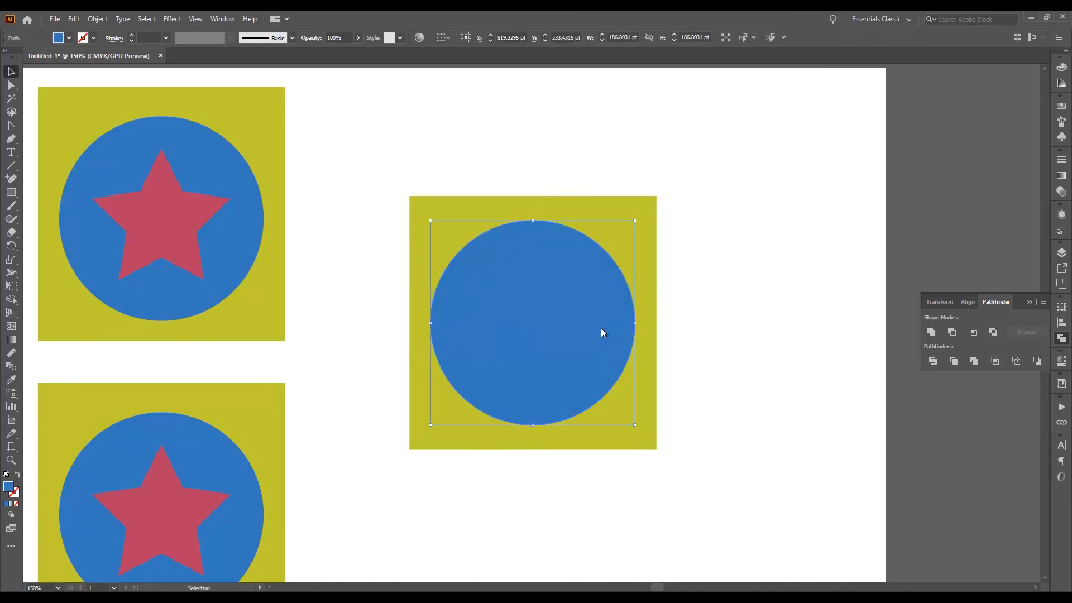
right_click(601, 327)
mouse_move(649, 515)
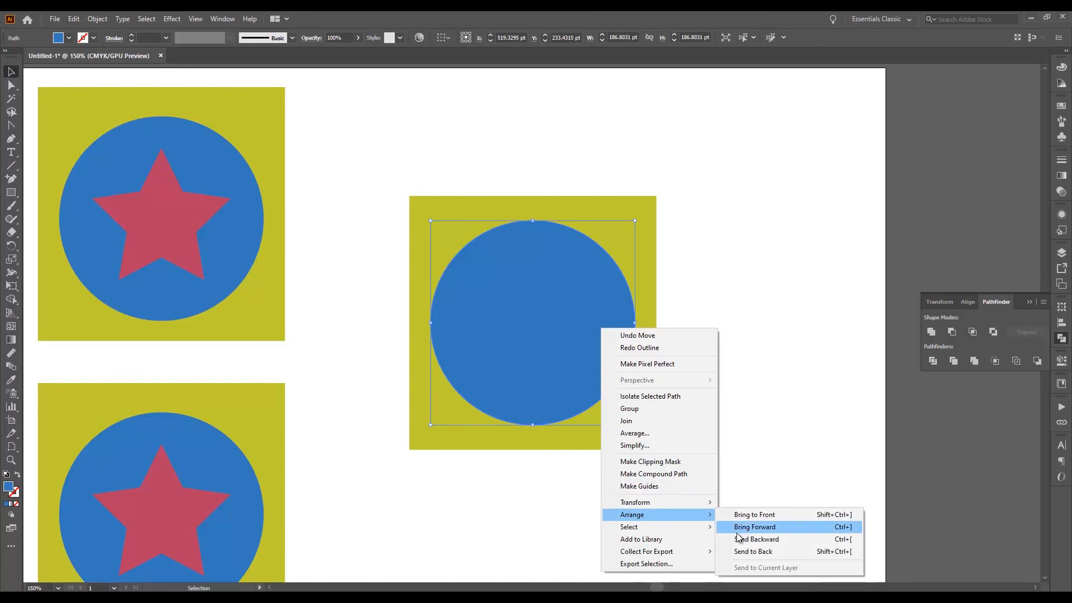
left_click(754, 552)
Select the square and the circle behind it, apply Minus Back and clear the selection
left_click(702, 252)
left_click_drag(693, 222, 587, 366)
left_click(1038, 361)
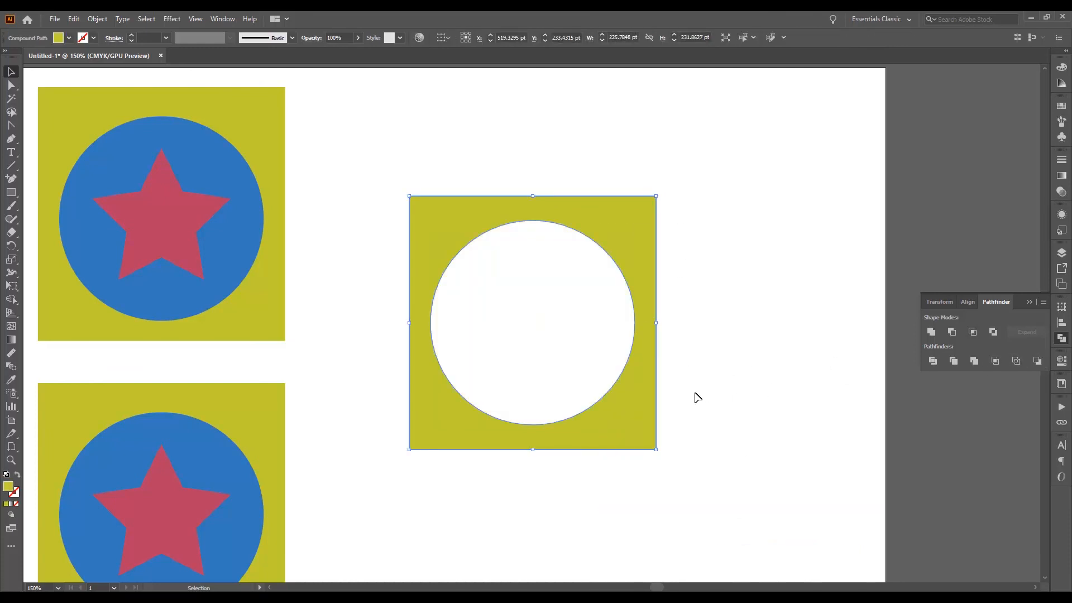
left_click(717, 376)
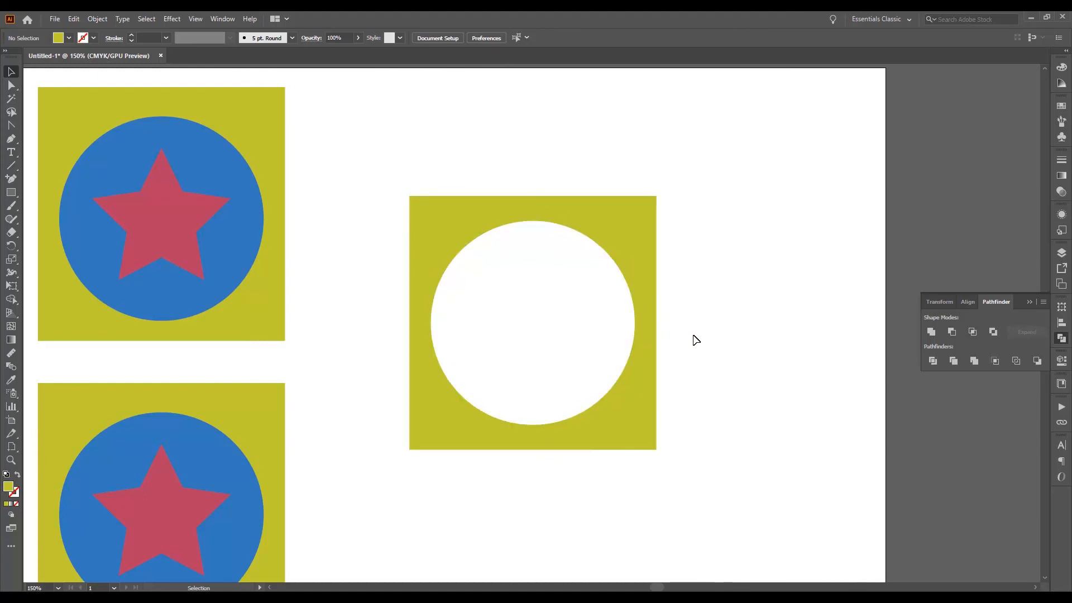
key("ctrl+minus")
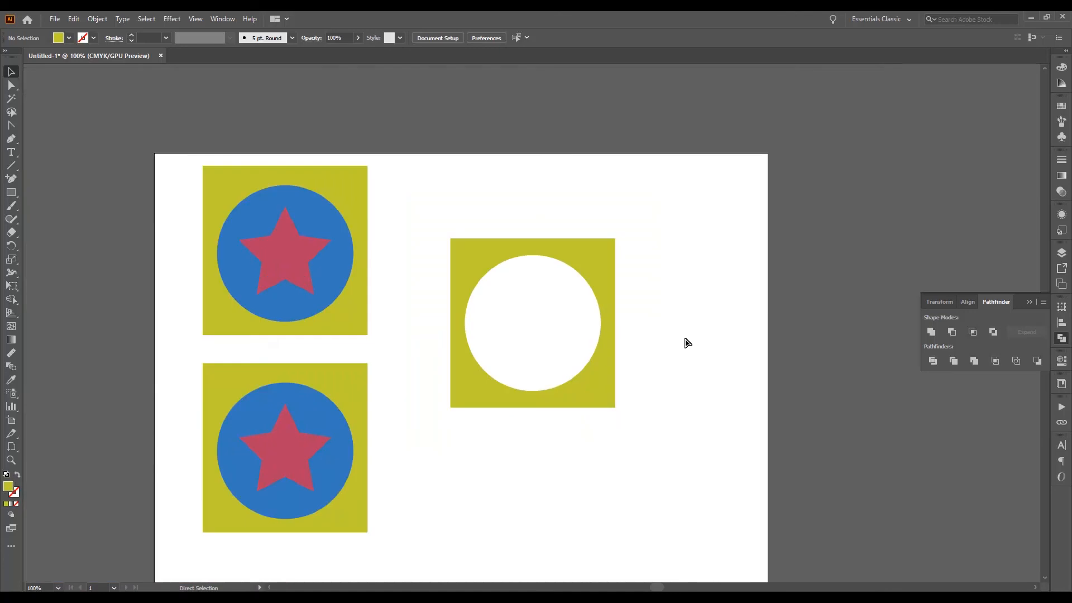
left_click_drag(660, 274, 577, 436)
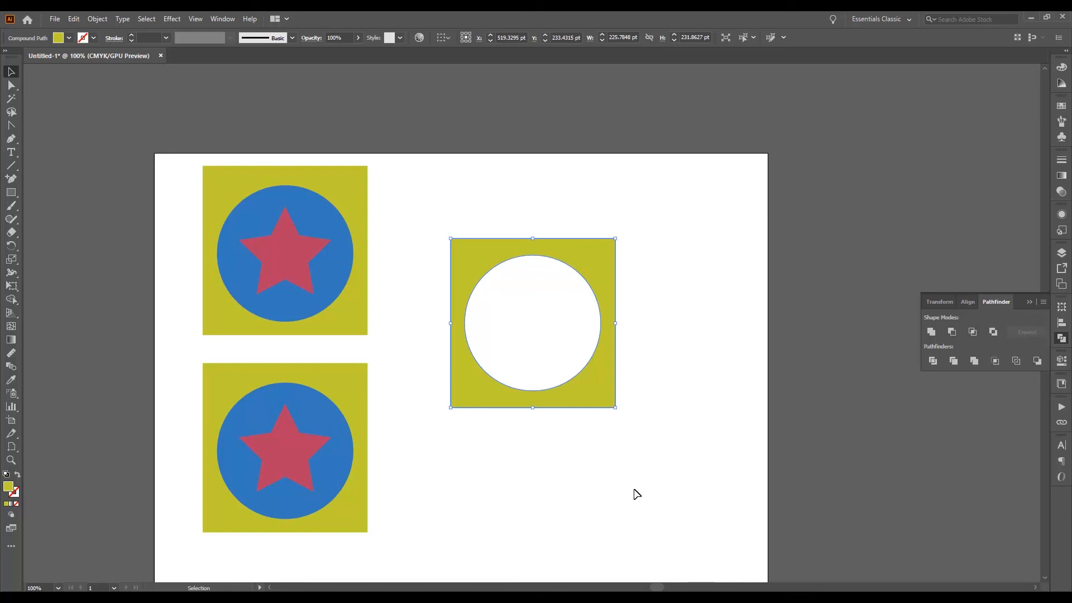
scroll(645, 480, "down", 1)
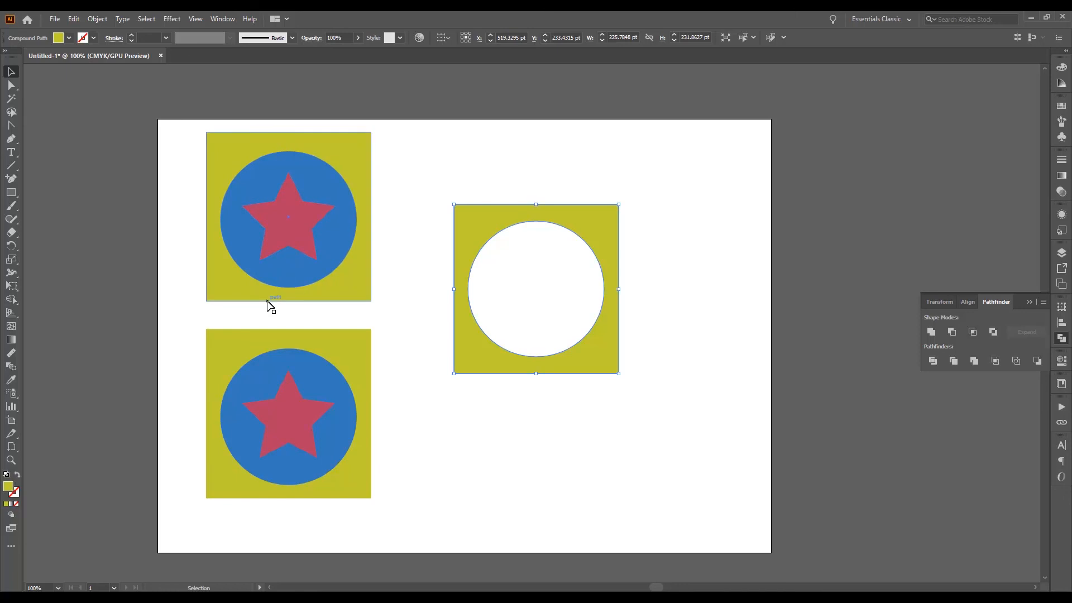
left_click(421, 484)
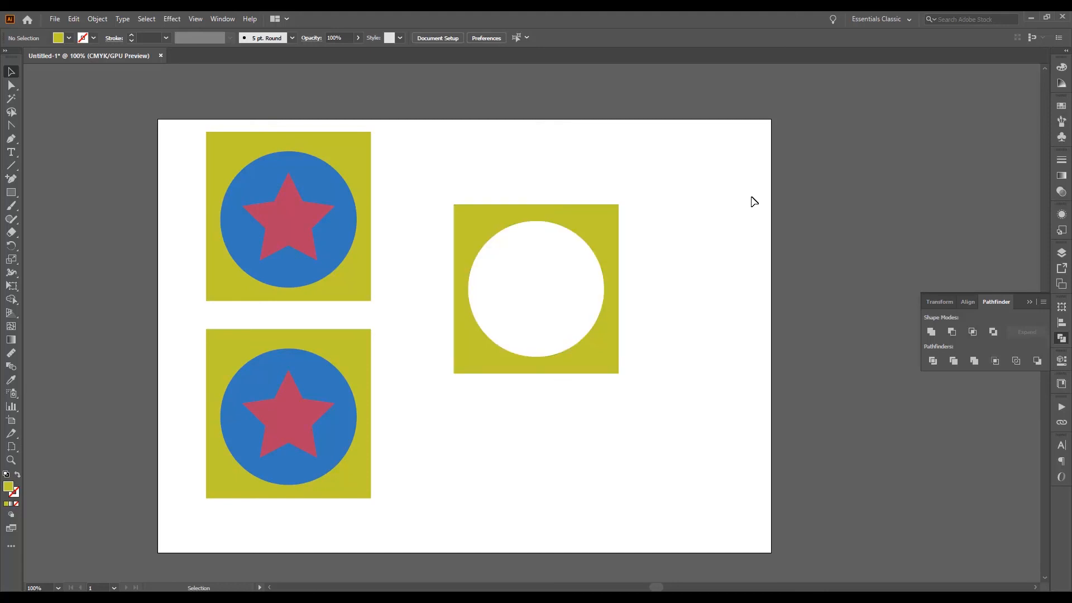
left_click(12, 246)
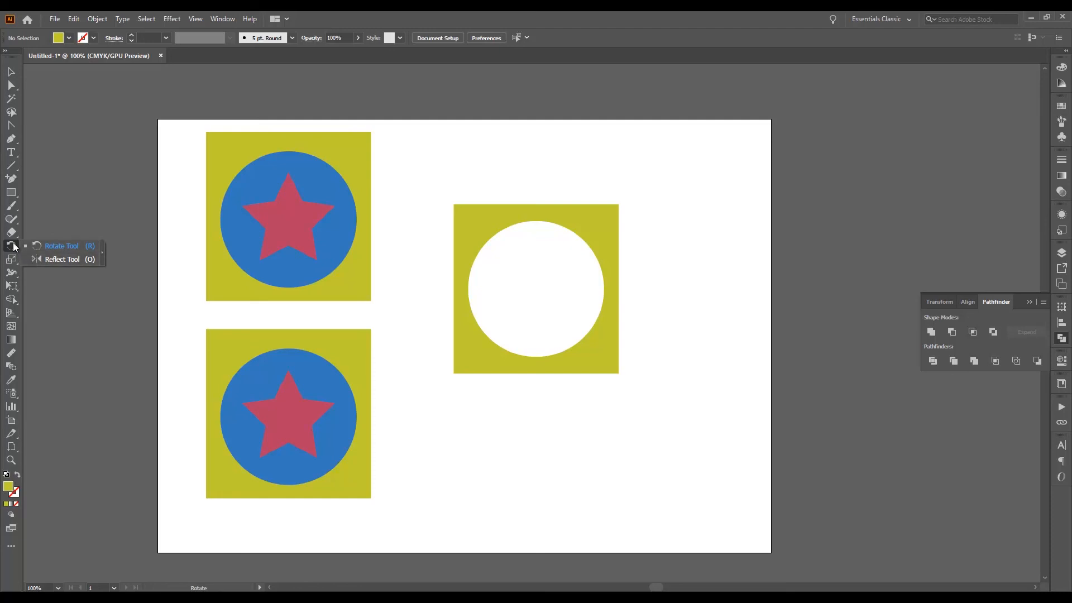
left_click(13, 247)
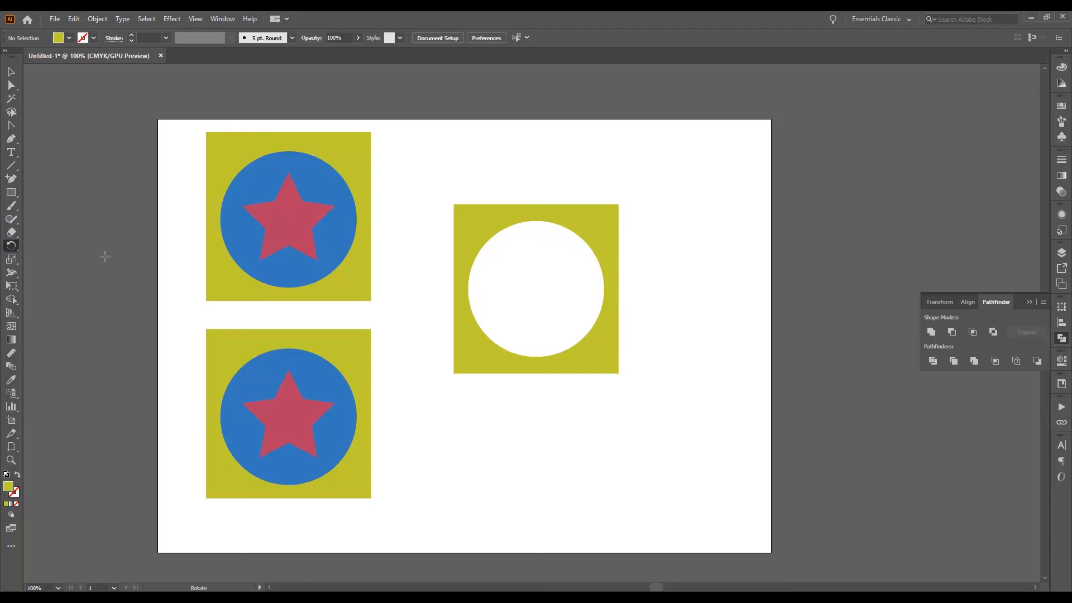
Move the square with the circular hole downward to about X 554 pt, Y 349 pt, and keep it selected
left_click(12, 74)
left_click_drag(515, 234, 541, 318)
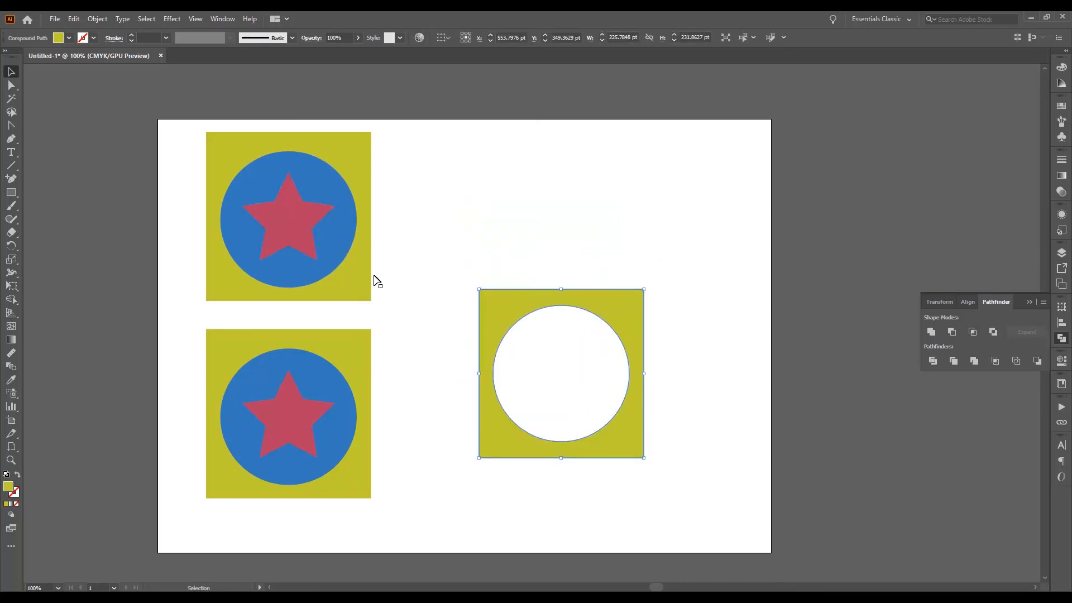
left_click(575, 280)
left_click(561, 301)
Try to place Area Type inside the square with the circular hole, and reselect the shape with the Selection tool
left_click(10, 153)
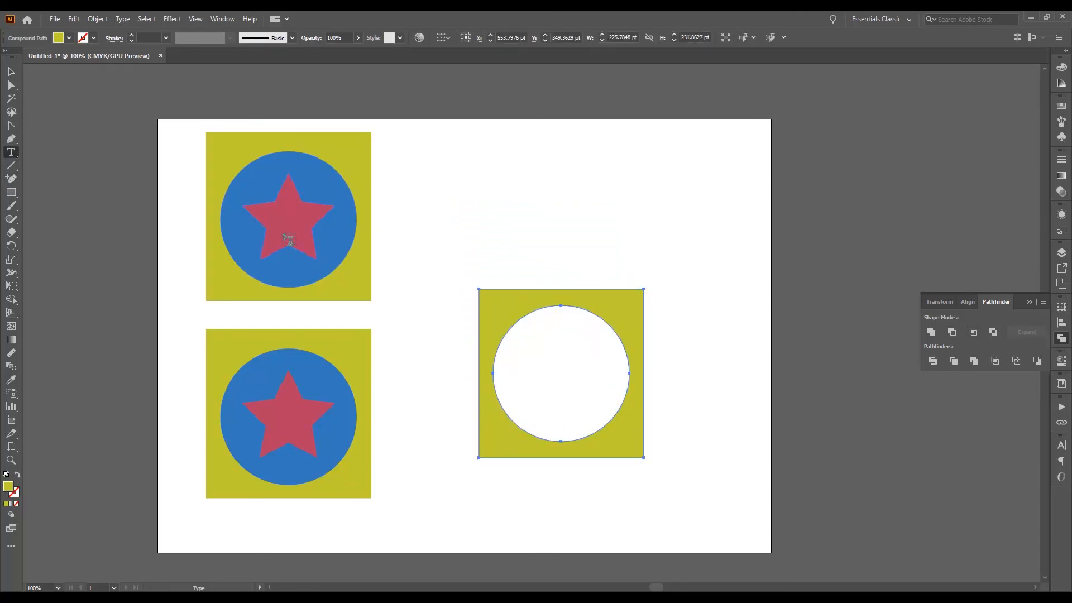
left_click(12, 153)
left_click(63, 170)
left_click(500, 308)
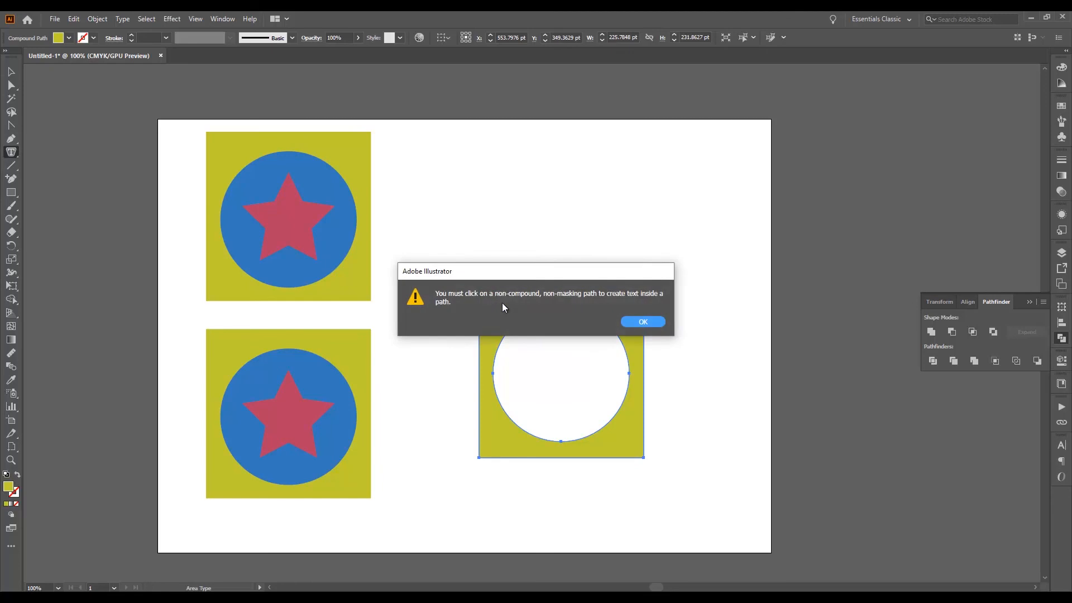
left_click(643, 322)
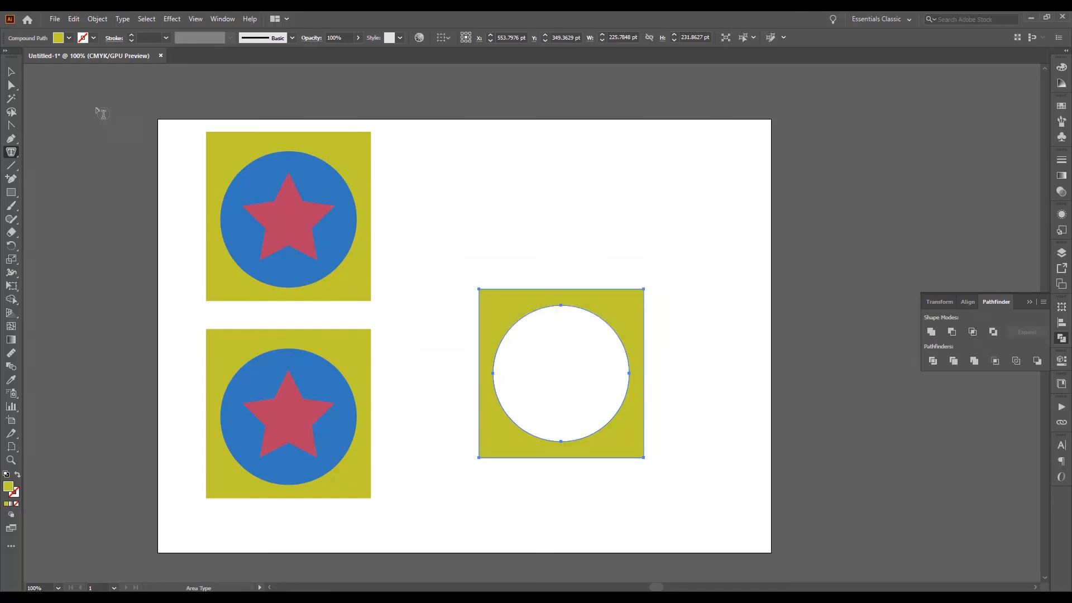
left_click(5, 74)
left_click(551, 235)
left_click(591, 297)
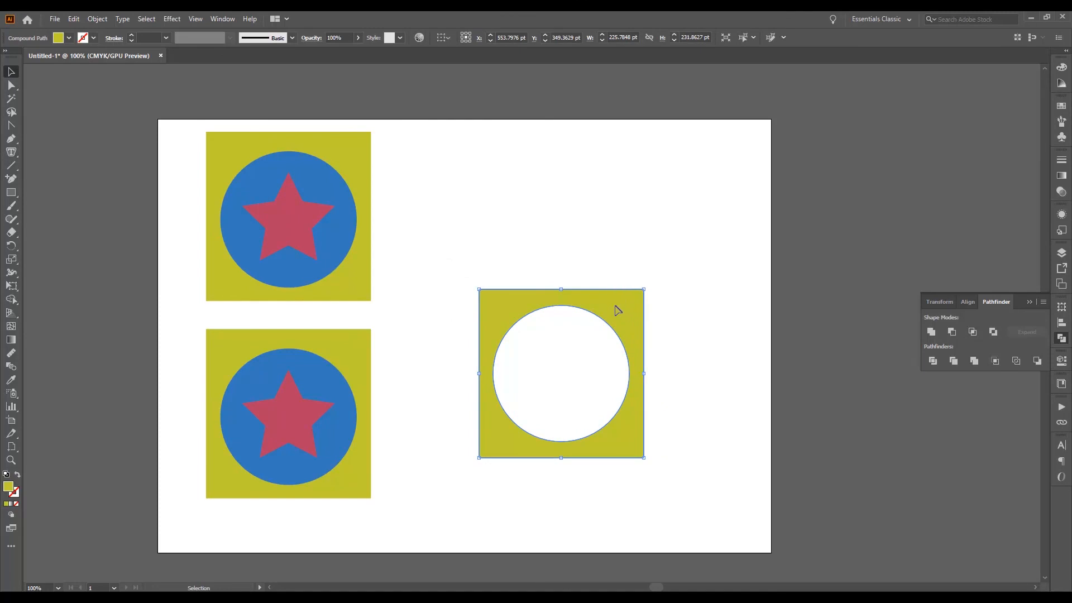
Isolate the holed square's compound path, try to move its square up over the circle's edge, and undo the move
double_click(619, 311)
left_click_drag(630, 314, 564, 275)
key("ctrl+z")
key("ctrl+z")
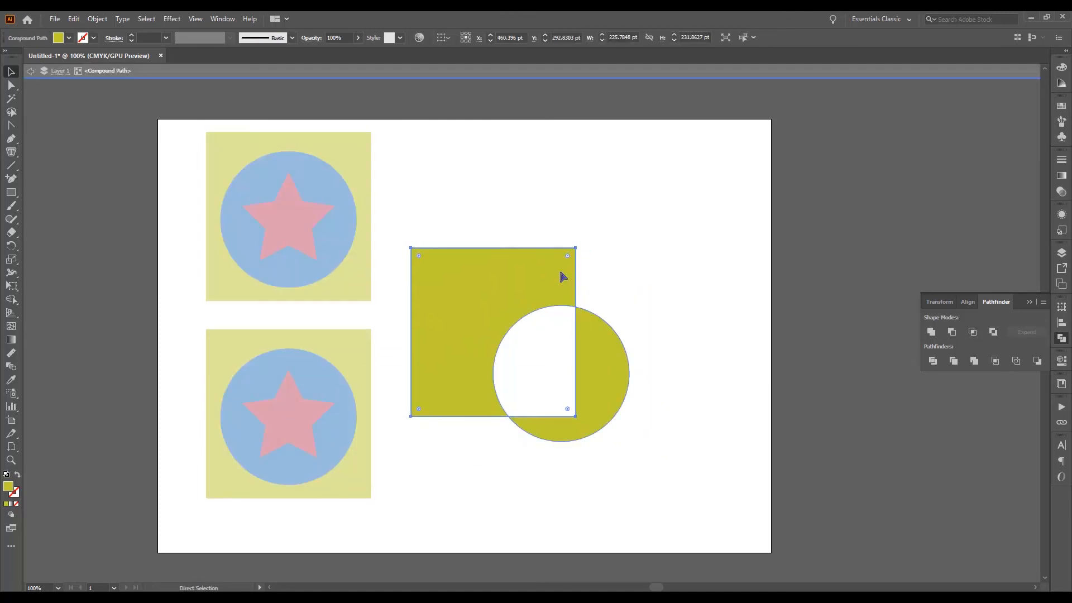
Isolate the compound path again, check how its square selects, and exit isolation mode
double_click(712, 307)
left_click_drag(695, 301, 609, 394)
left_click(800, 338)
left_click(619, 314)
left_click(701, 237)
left_click(614, 317)
double_click(620, 321)
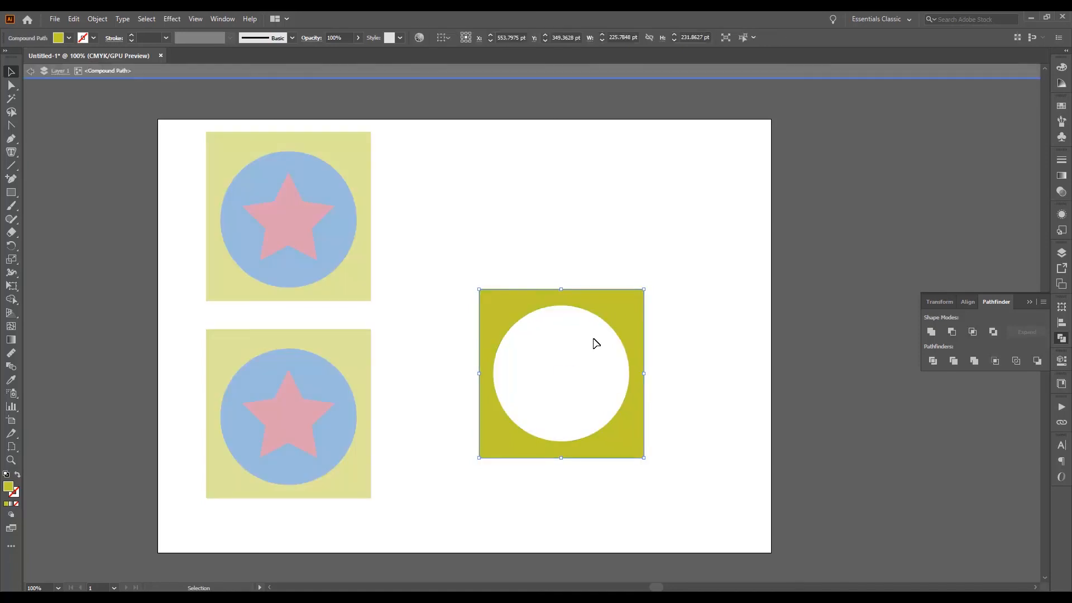
left_click(693, 335)
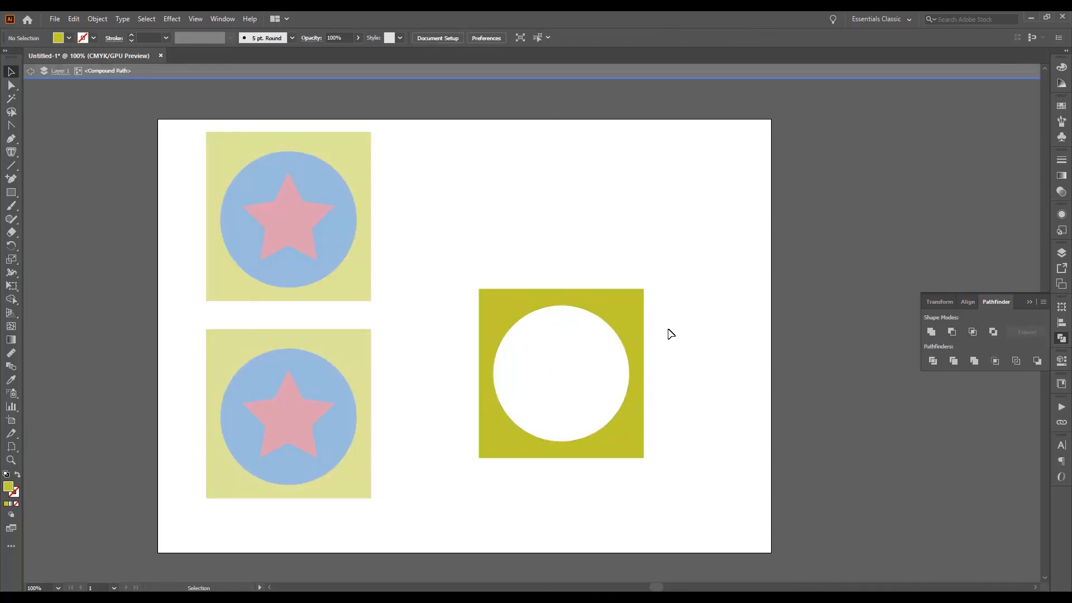
double_click(658, 299)
Move the holed square to about X 568 pt, Y 337 pt and try to place Area Type inside it
mouse_move(613, 295)
left_mouse_down()
mouse_move(639, 225)
mouse_move(615, 287)
left_mouse_up()
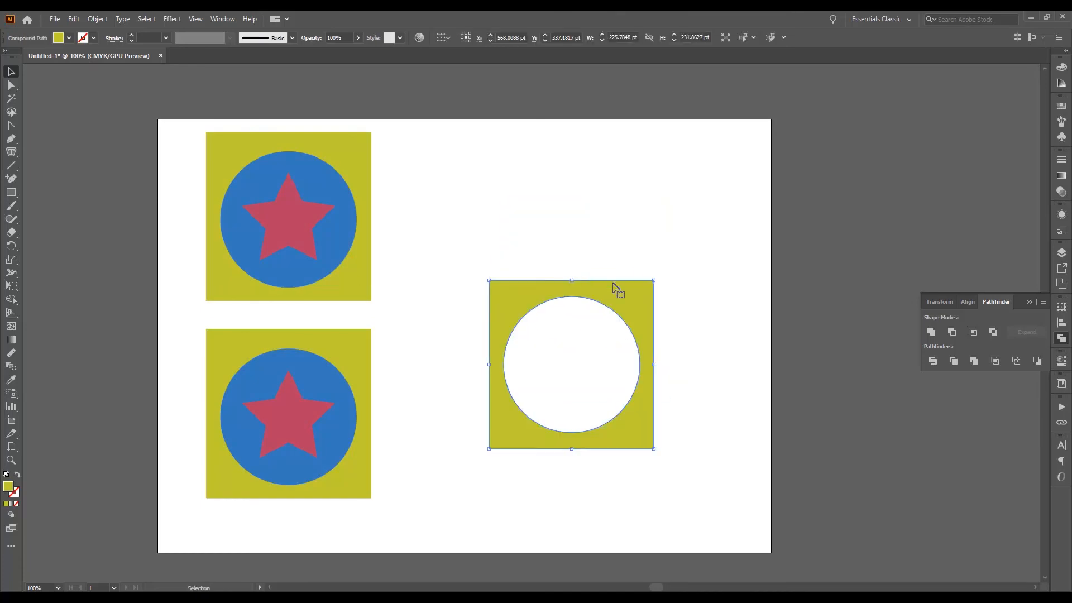
left_click(10, 153)
left_click_drag(12, 157, 63, 171)
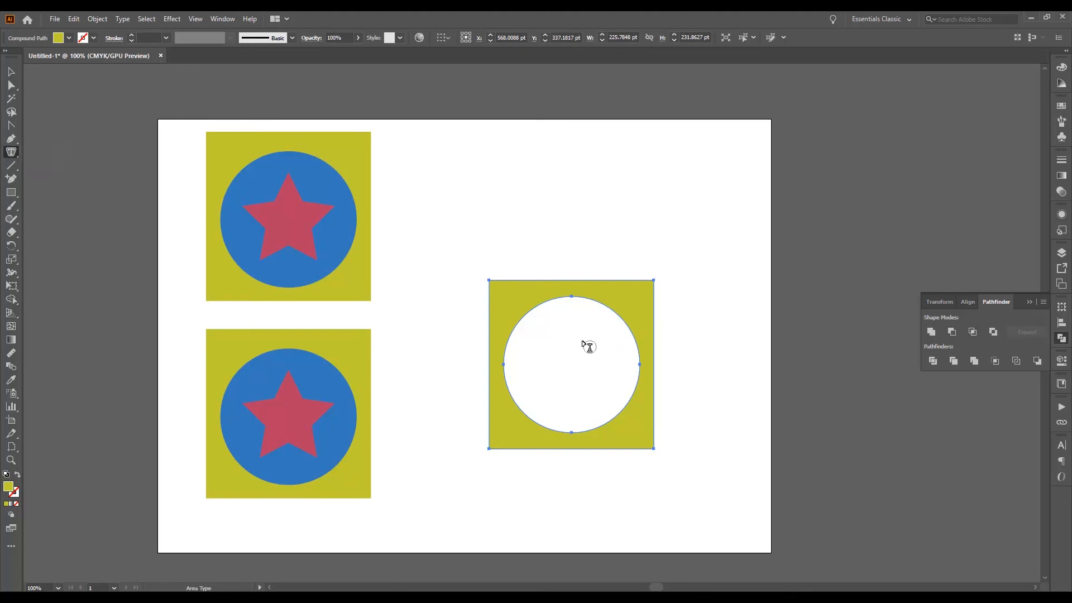
left_click(509, 296)
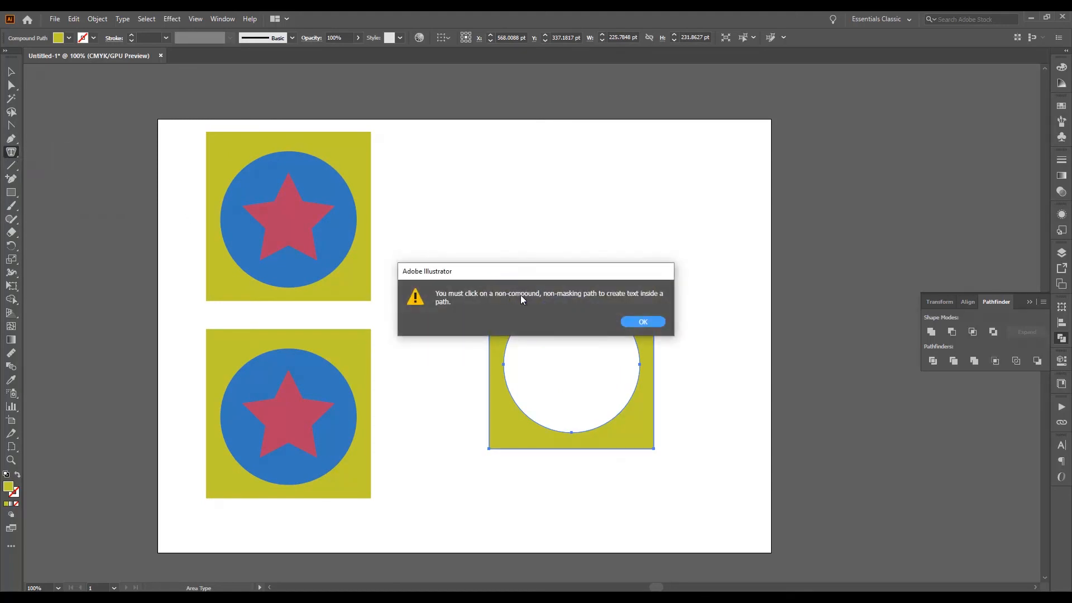
left_click(649, 322)
key("v")
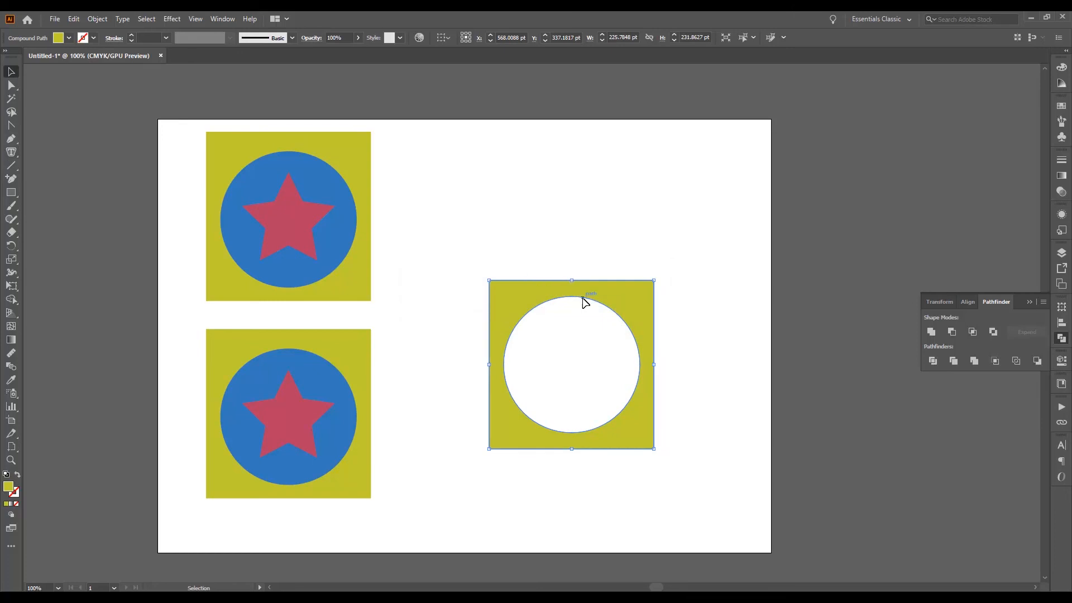
Delete the square with the circular hole
left_click(578, 305)
left_click(609, 299)
key("Delete")
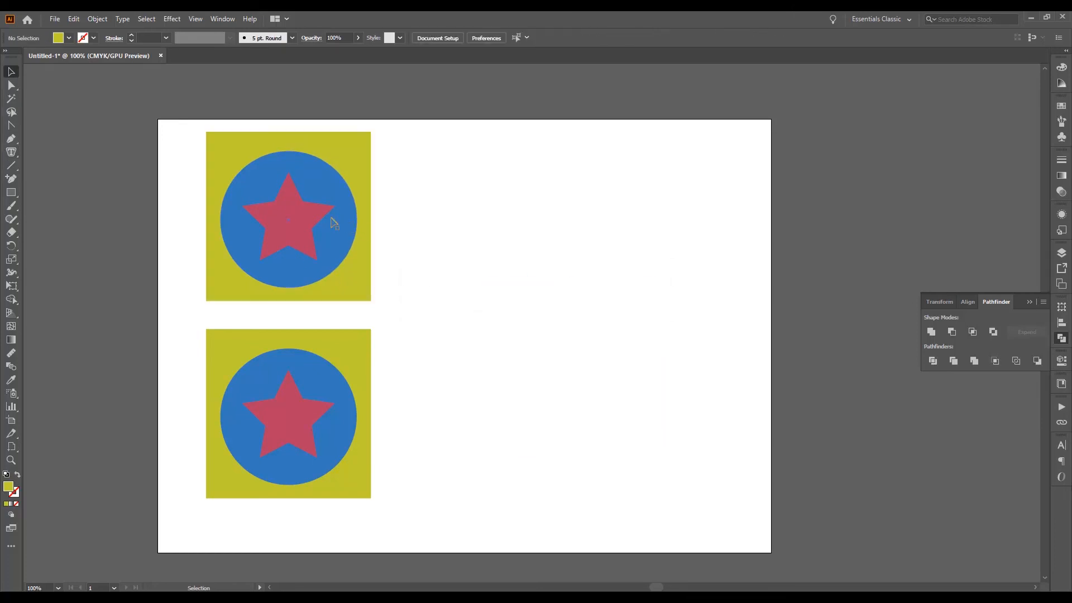
Cut the upper circle out of its square with Minus Front and place the result at about X 592 pt, Y 250 pt
left_click_drag(429, 223, 623, 366)
left_click(952, 332)
left_click(730, 318)
right_click(644, 374)
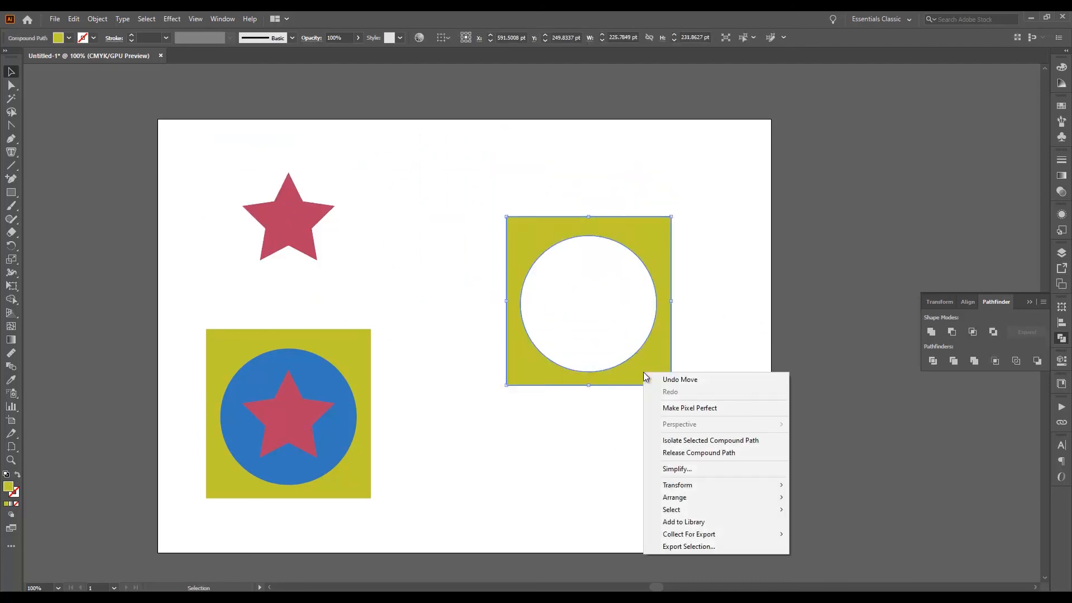
left_click(743, 317)
left_click_drag(515, 302, 445, 244)
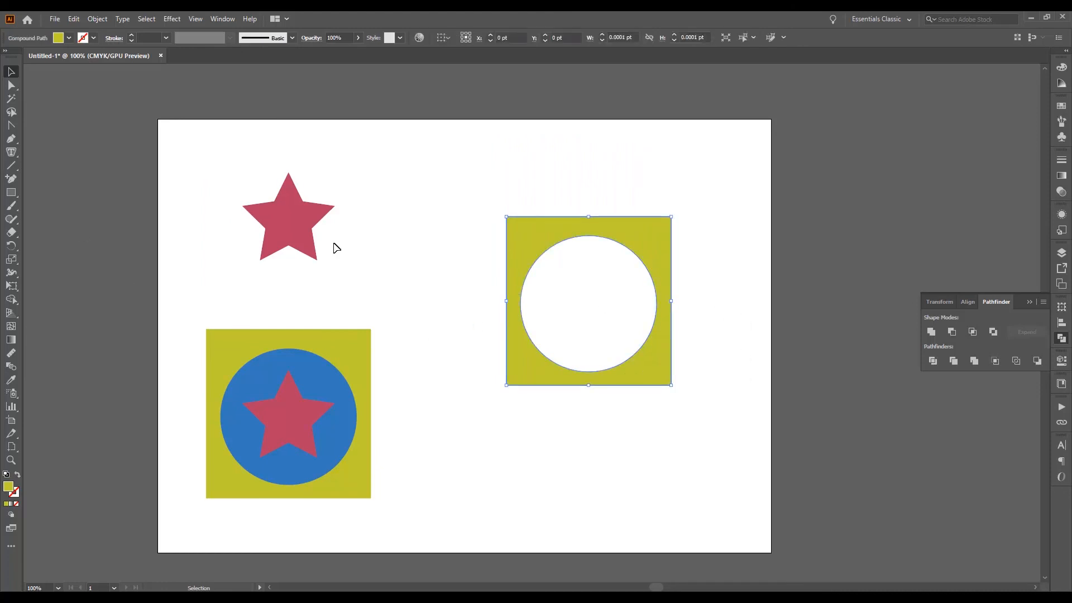
Try to place Area Type inside the Minus Front result, and return to the Selection tool
left_click(11, 152)
left_click(545, 253)
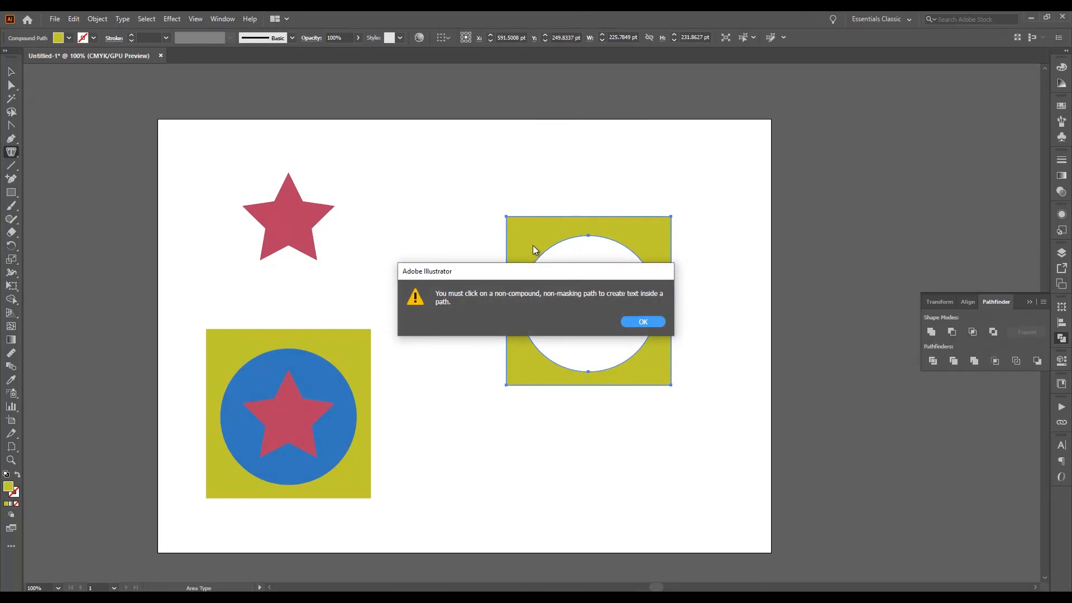
left_click(642, 322)
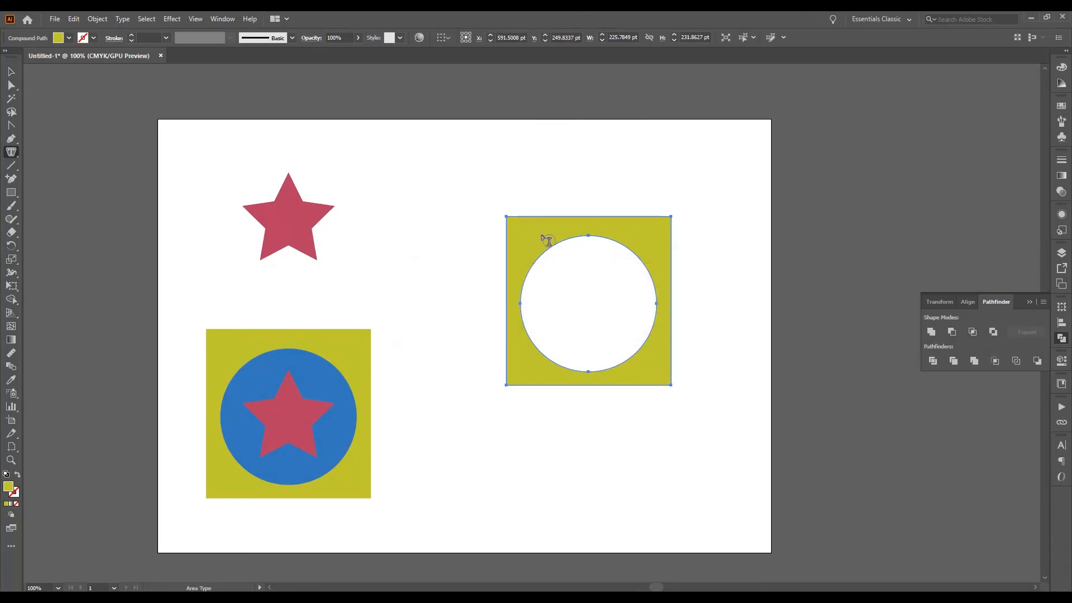
left_click(11, 72)
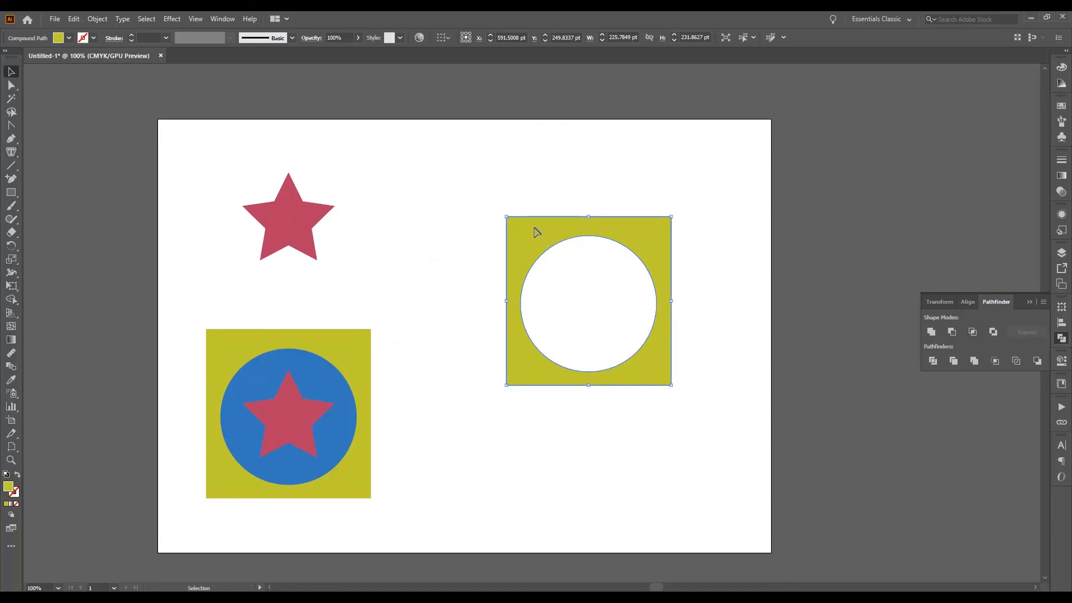
Move the Minus Front result to about X 537 pt, Y 340 pt and try Area Type inside it again
left_click_drag(553, 235, 513, 300)
right_click(546, 297)
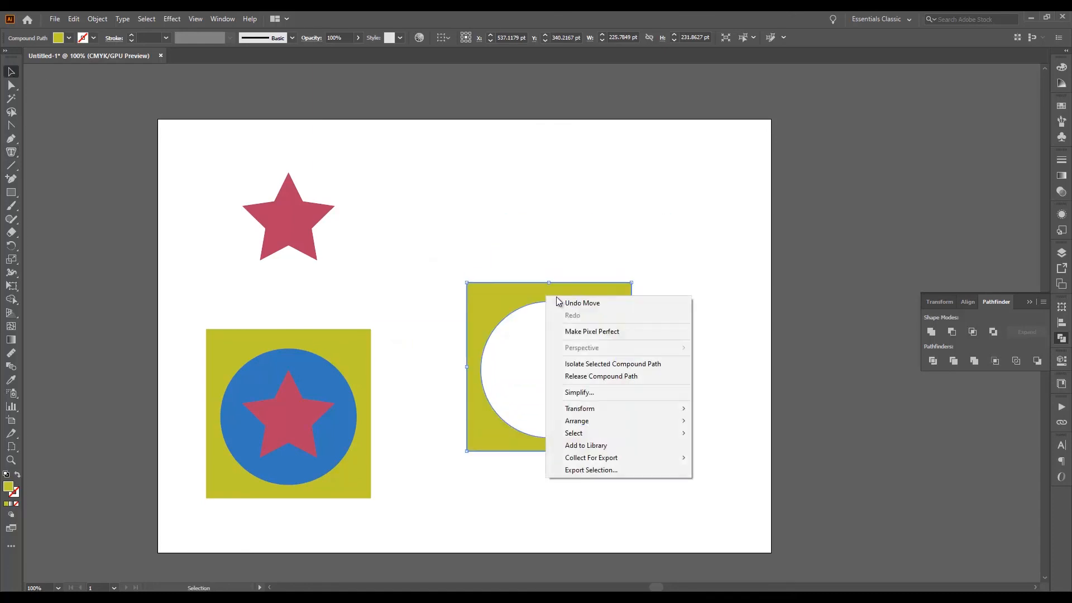
left_click(11, 153)
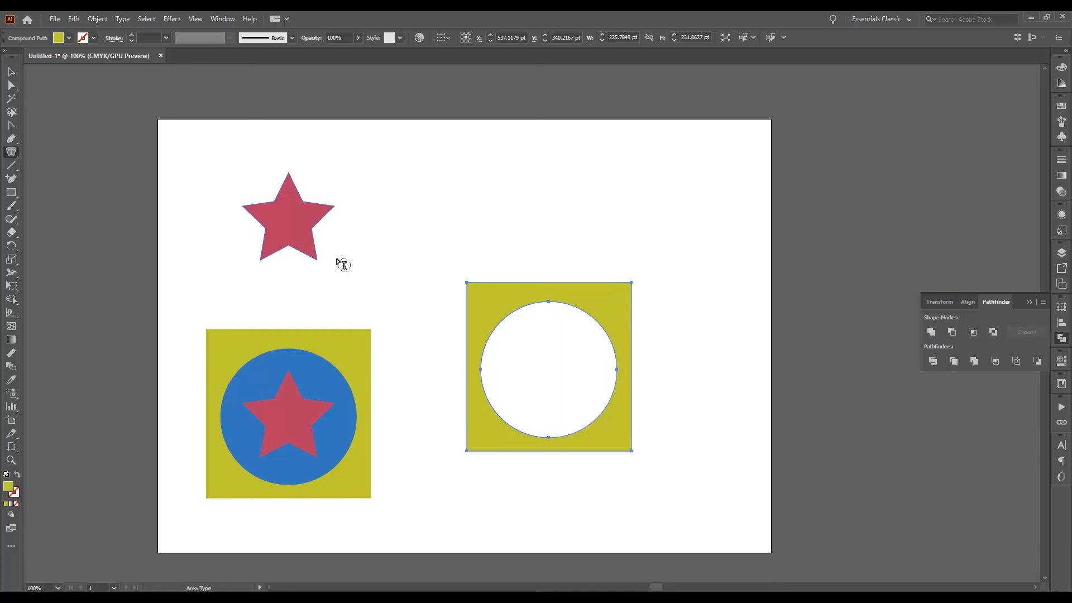
left_click(501, 296)
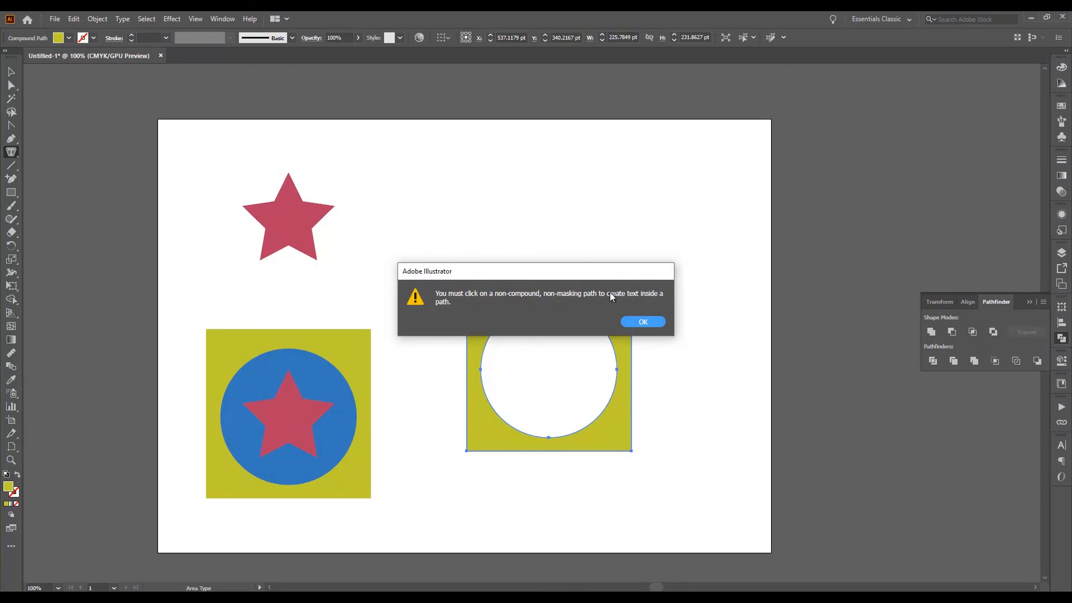
left_click(643, 322)
left_click(11, 71)
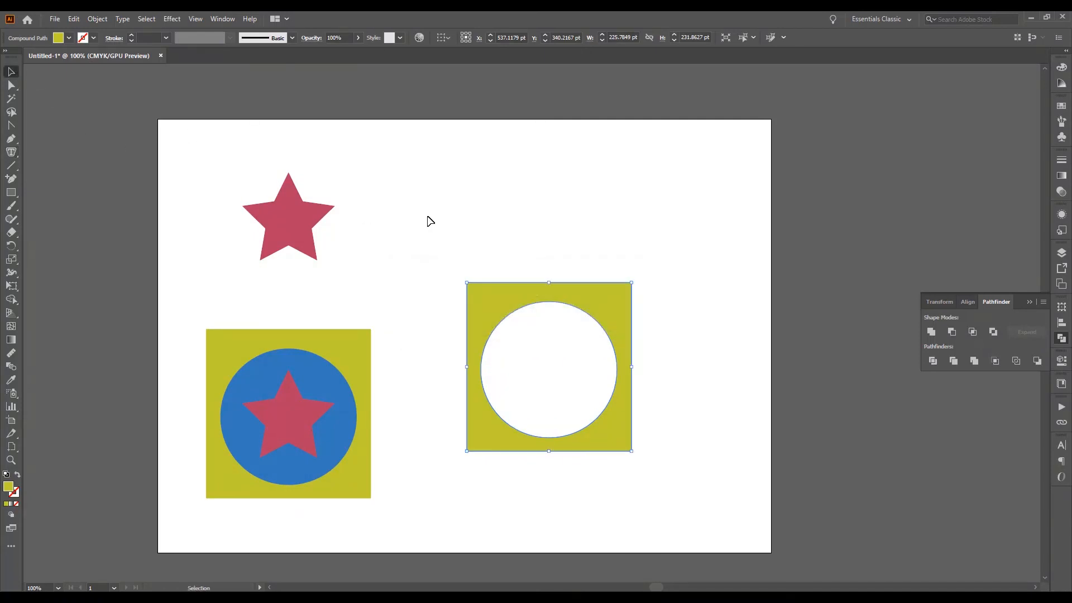
Isolate the compound path, try to move its circular hole downward to about X 532 pt, Y 438 pt, and undo the move
double_click(525, 297)
left_click(585, 316)
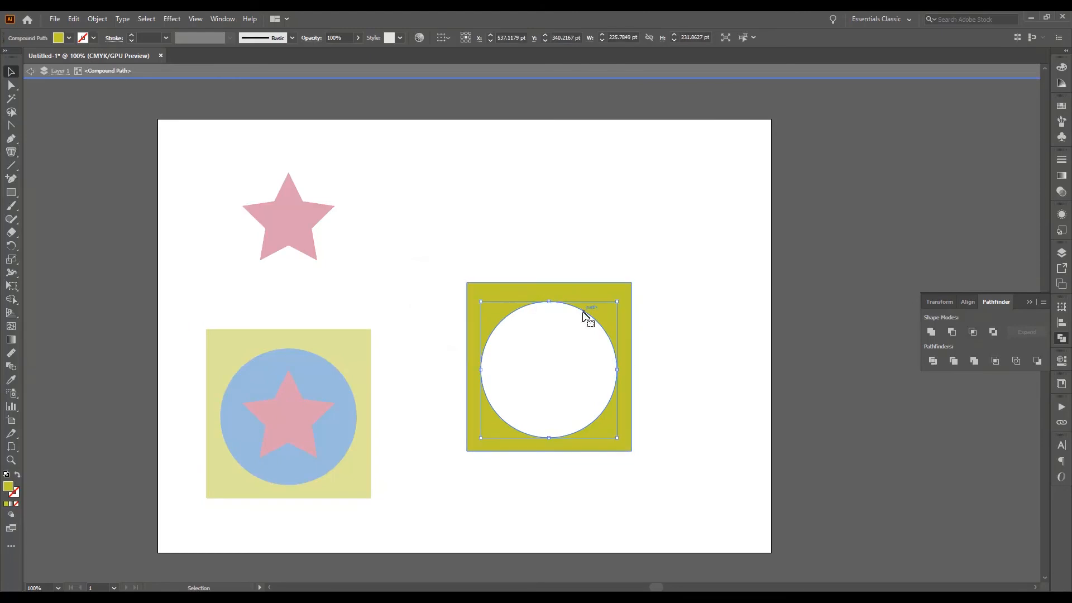
left_click_drag(586, 313, 590, 384)
key("ctrl+z")
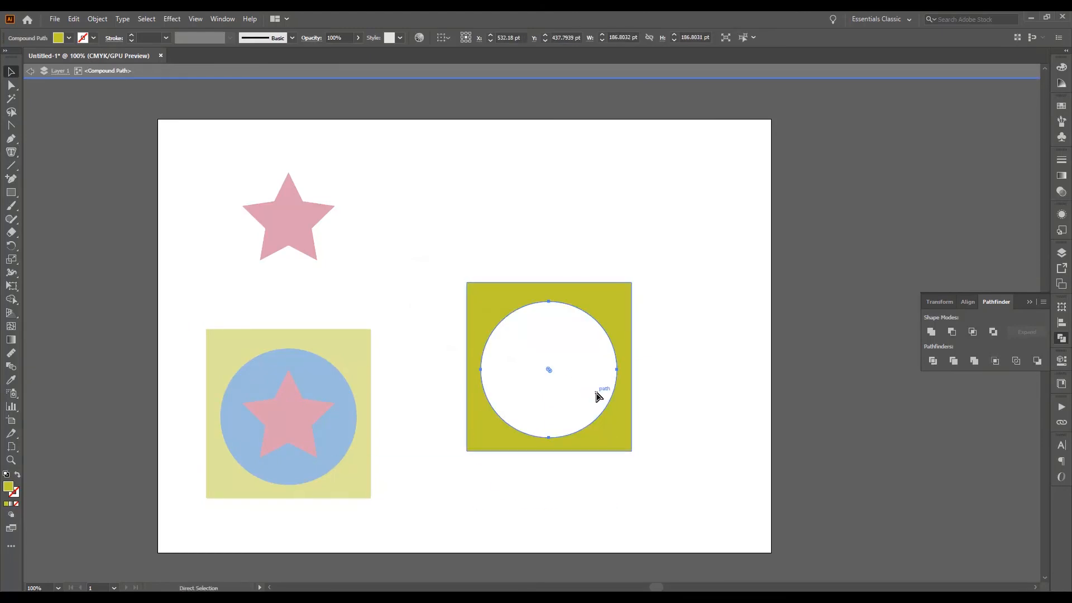
Try moving the isolated hole down to about X 544 pt, Y 438 pt, and undo that together with the compound path's last move
left_click(679, 320)
left_click(627, 364)
left_click(956, 329)
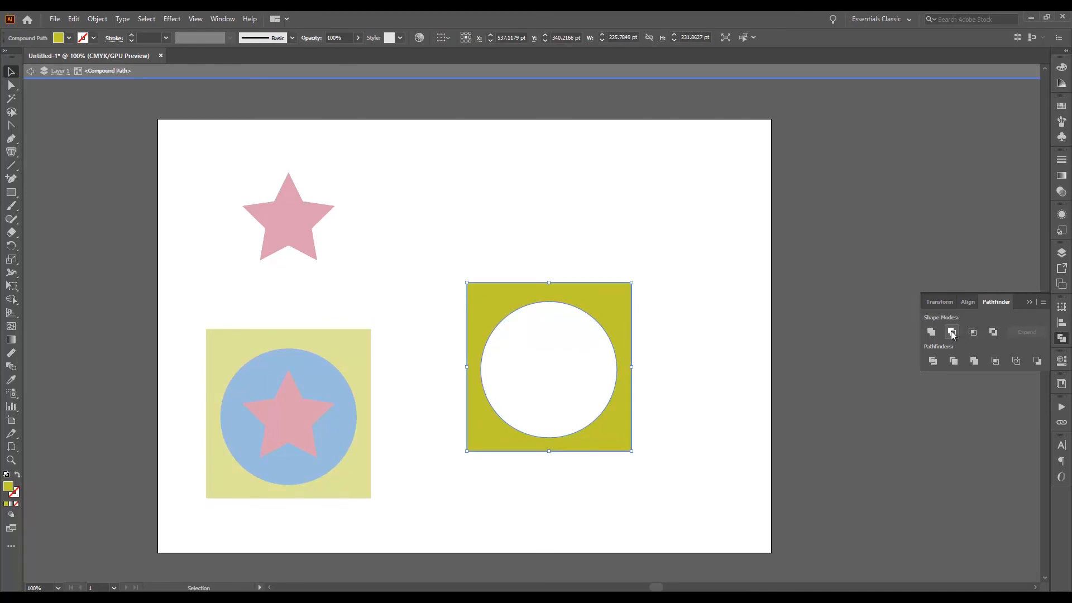
left_click(600, 336)
left_click_drag(609, 337, 613, 409)
key("ctrl")
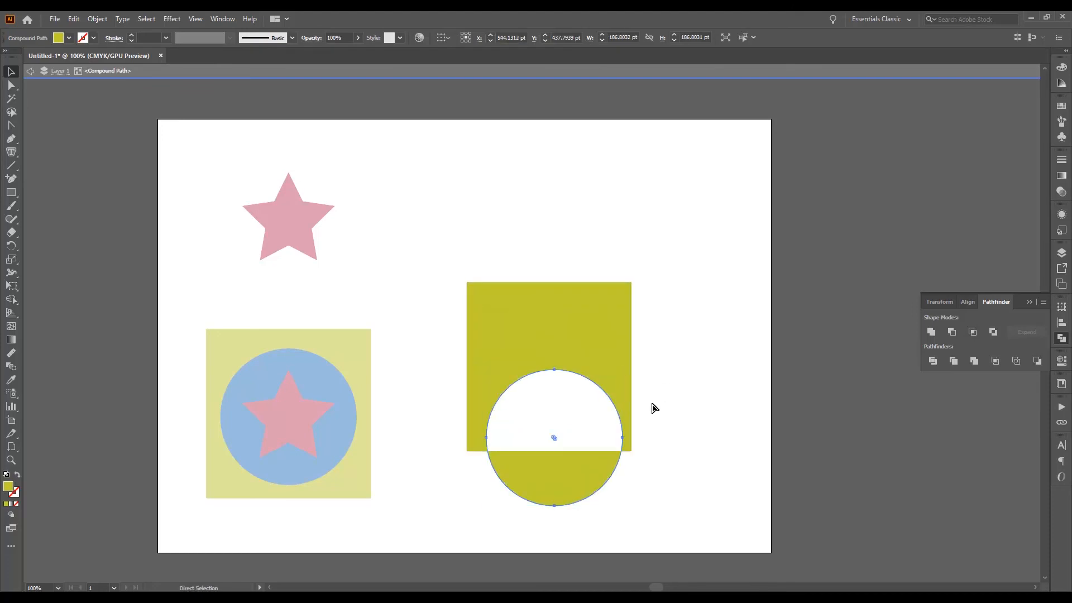
key("ctrl+z")
key("ctrl+a")
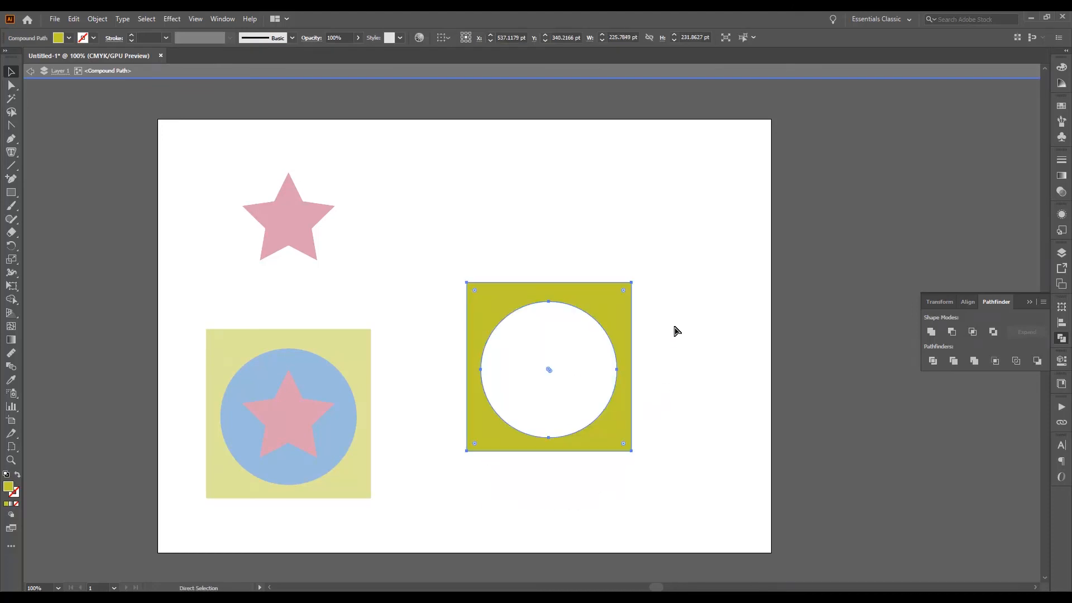
key("ctrl+z")
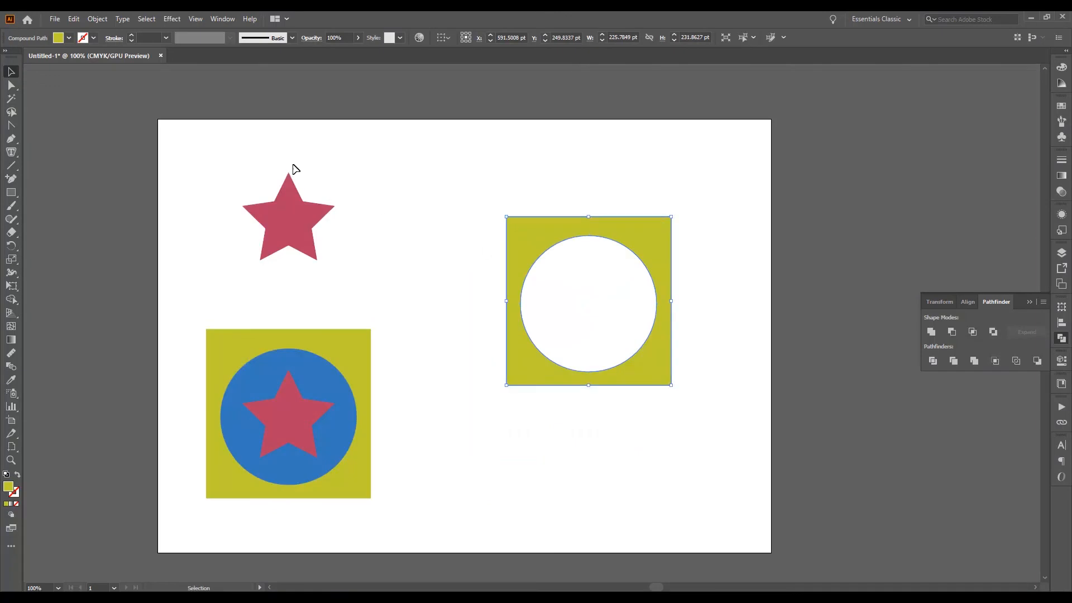
Select the compound path made with Minus Front and delete it
left_click_drag(446, 231, 559, 407)
left_click(605, 502)
left_click_drag(444, 286, 650, 431)
key("Delete")
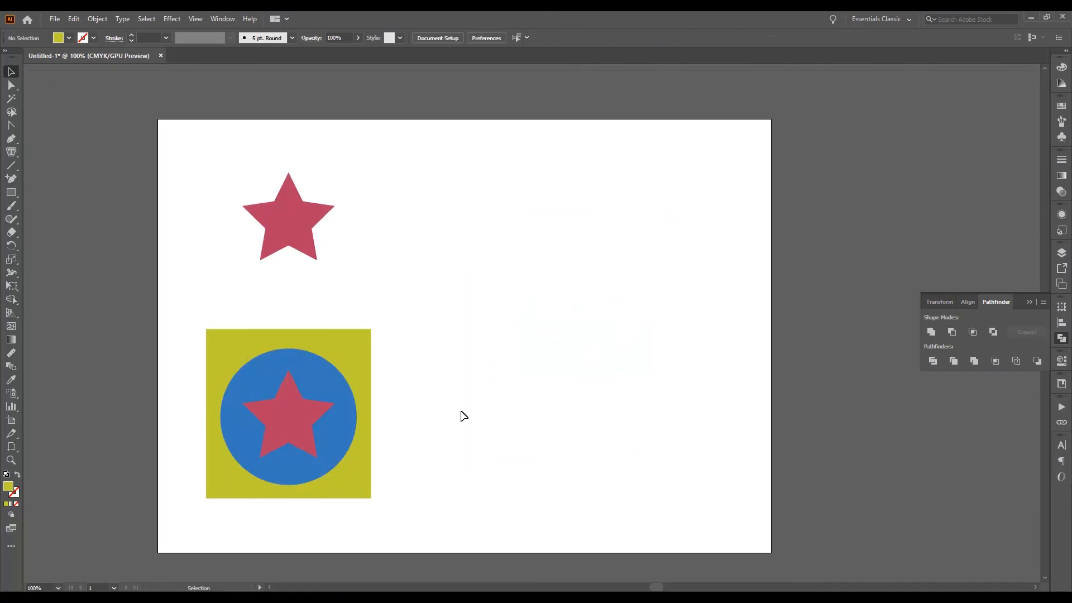
Move the lower square to about X 488 pt, Y 250 pt and the circle over its lower-right corner at about X 556 pt, Y 315 pt
left_click_drag(369, 354, 577, 253)
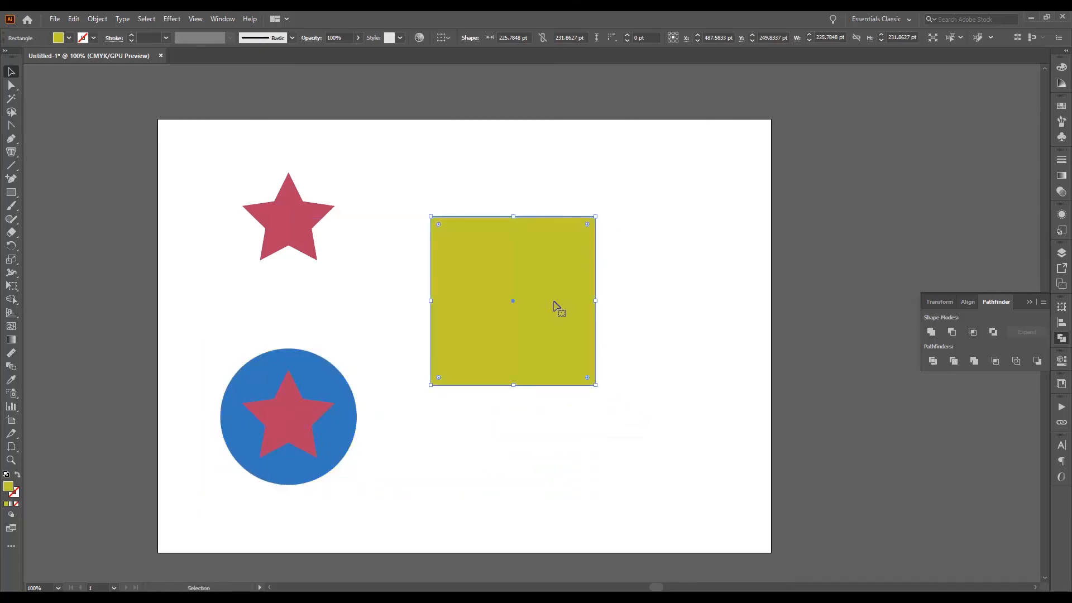
left_click_drag(351, 445, 625, 375)
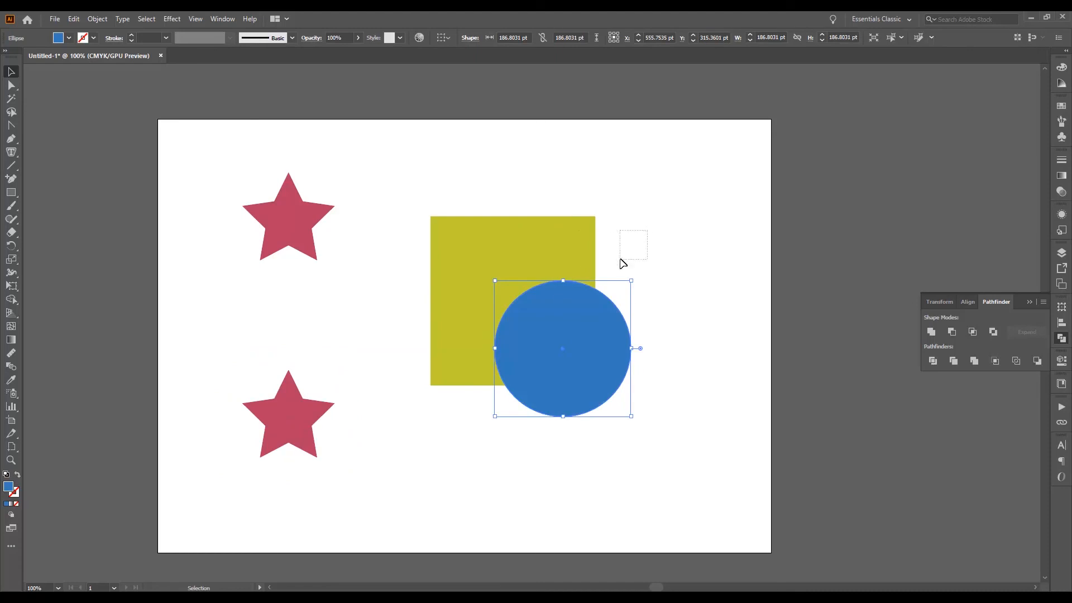
Subtract the circle from the square with Minus Front and move the result to about X 534 pt, Y 357 pt
left_click_drag(649, 236, 592, 309)
left_click(948, 333)
left_click(519, 296)
left_click_drag(447, 299, 482, 378)
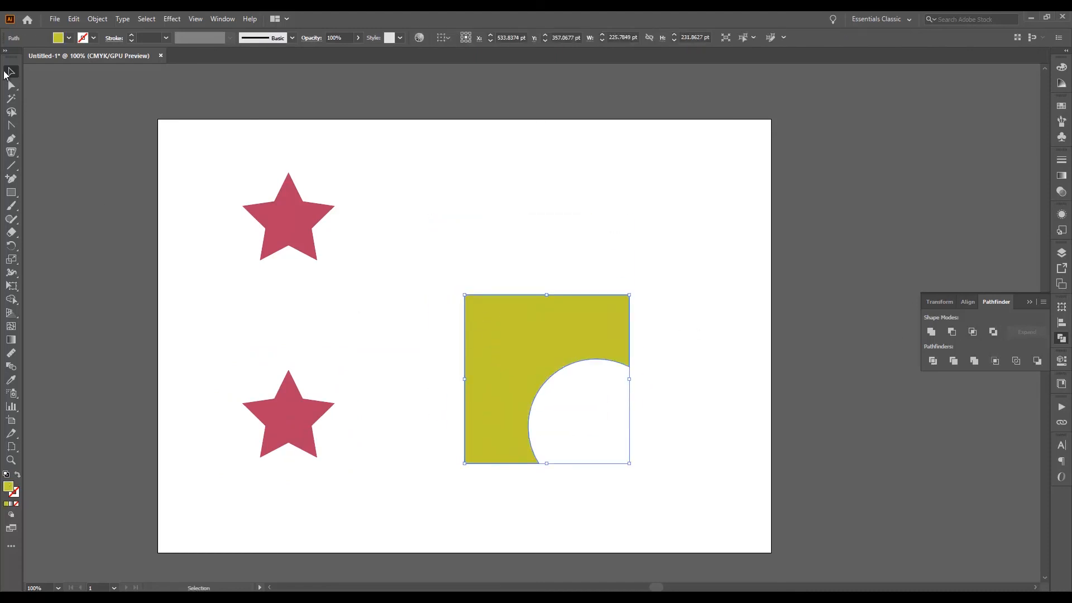
Deselect the notched square, try to place Area Type inside it, and return to the Selection tool
left_click(12, 85)
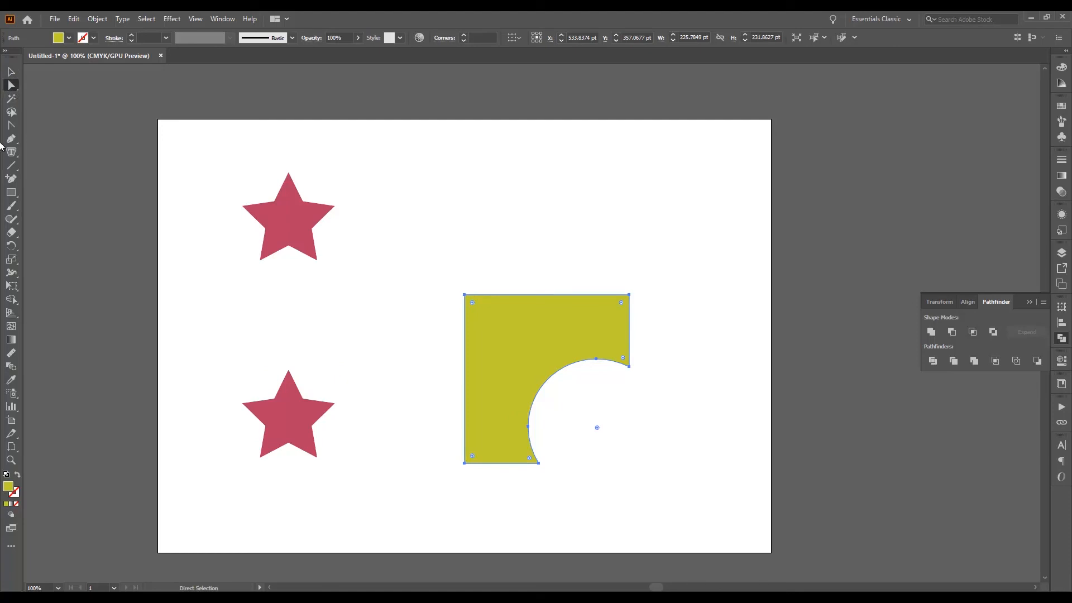
left_click(12, 72)
left_click(74, 143)
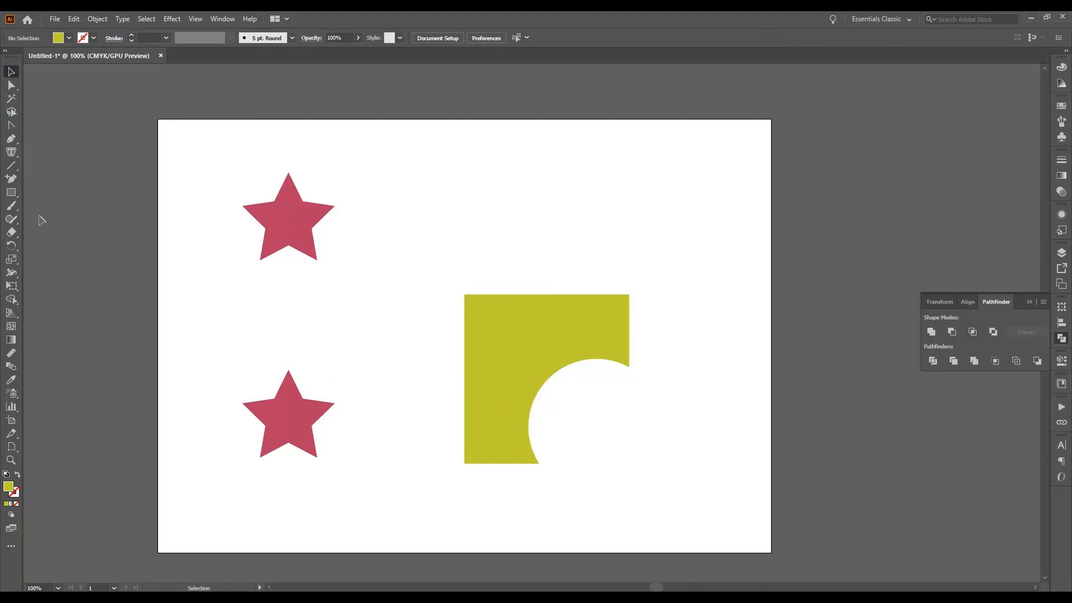
left_click(11, 153)
left_click(507, 328)
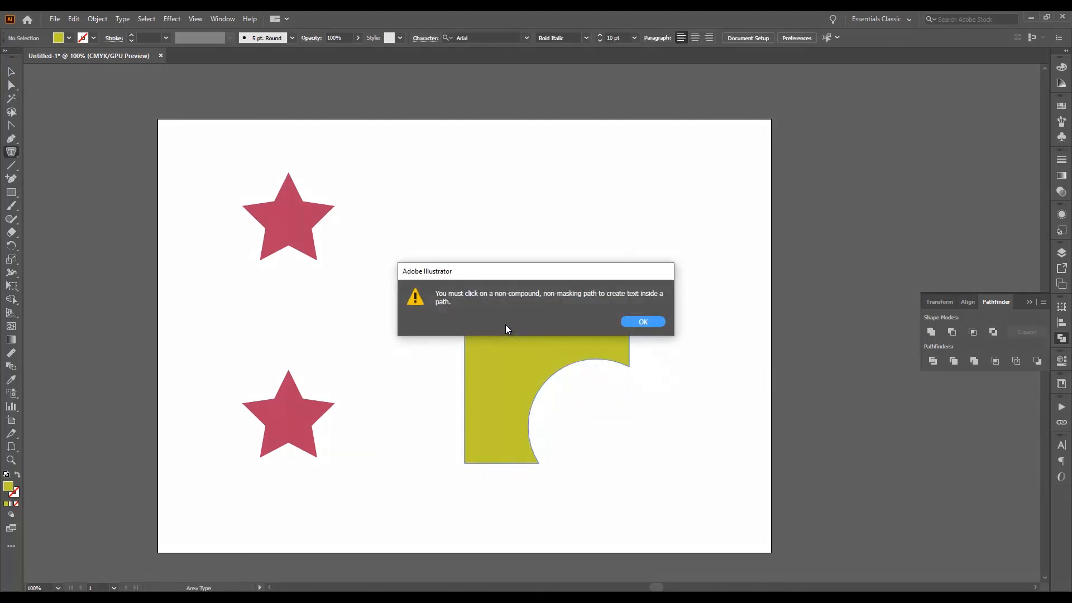
left_click(649, 327)
key("v")
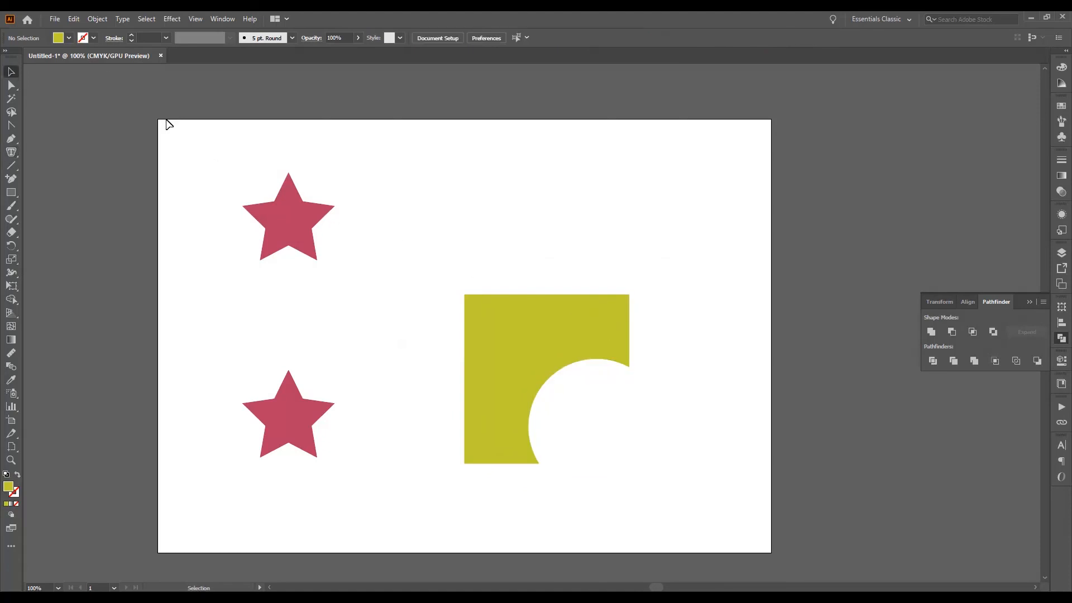
Swap the fill and stroke of the notched square and keep it selected
left_click(528, 321)
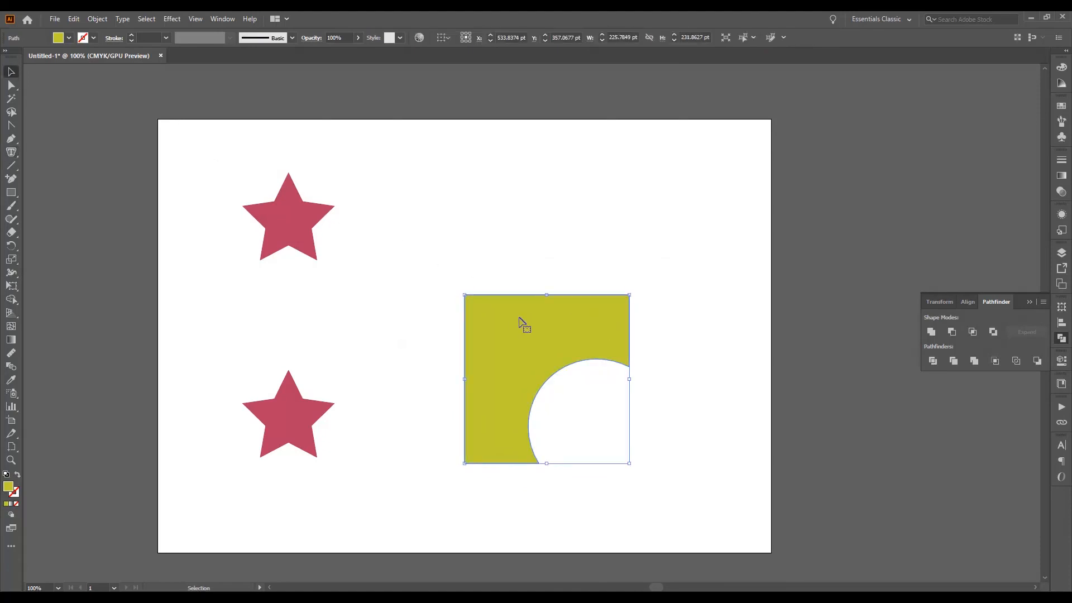
left_click(18, 475)
left_click_drag(413, 264, 548, 351)
Try to place Area Type inside the unfilled notched outline
left_click(11, 152)
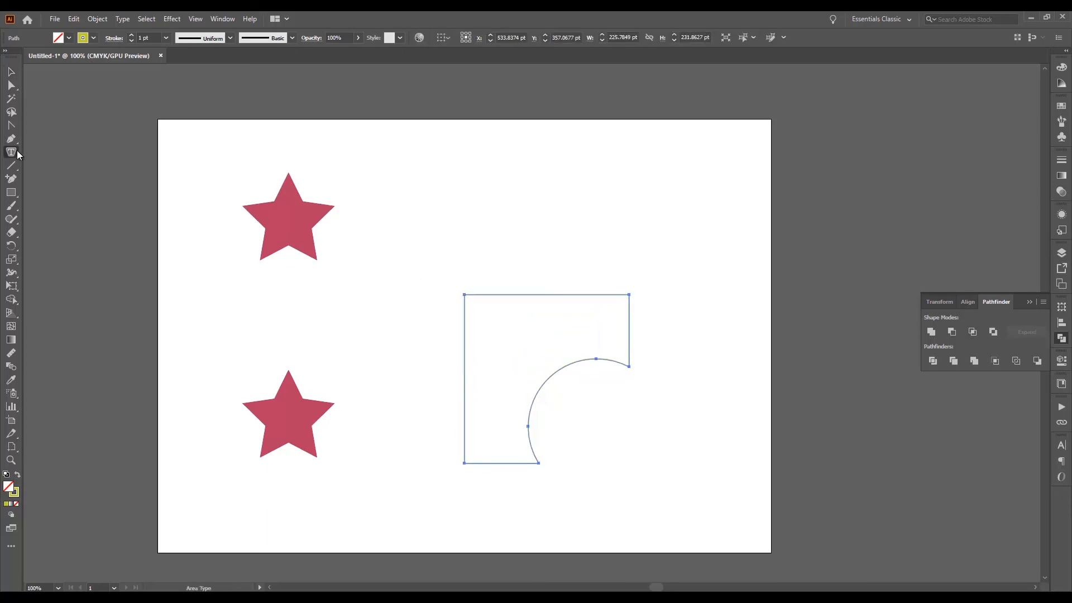
left_click(495, 302)
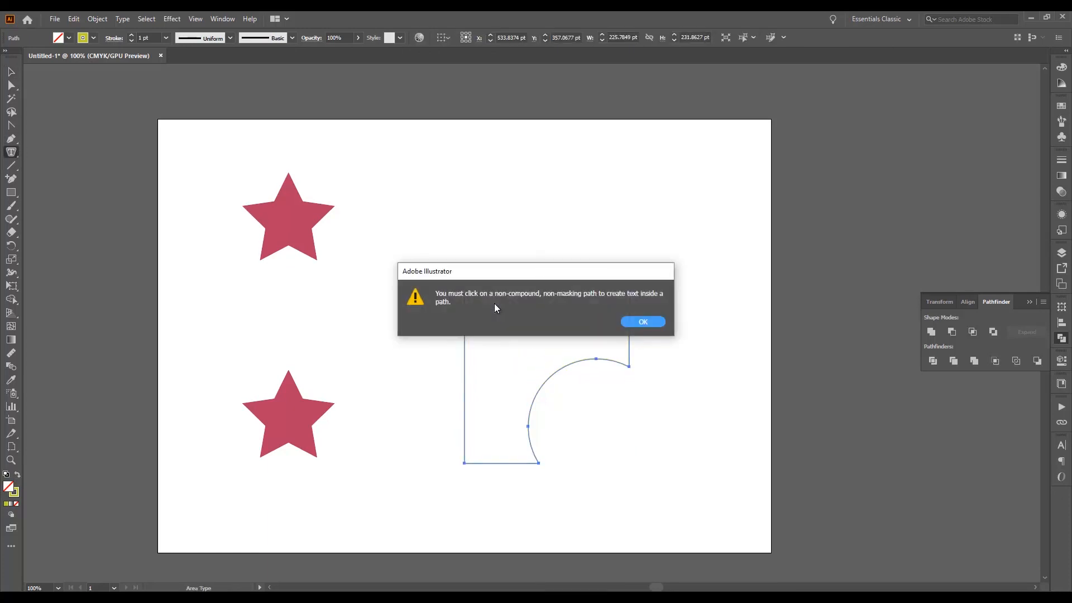
left_click(643, 323)
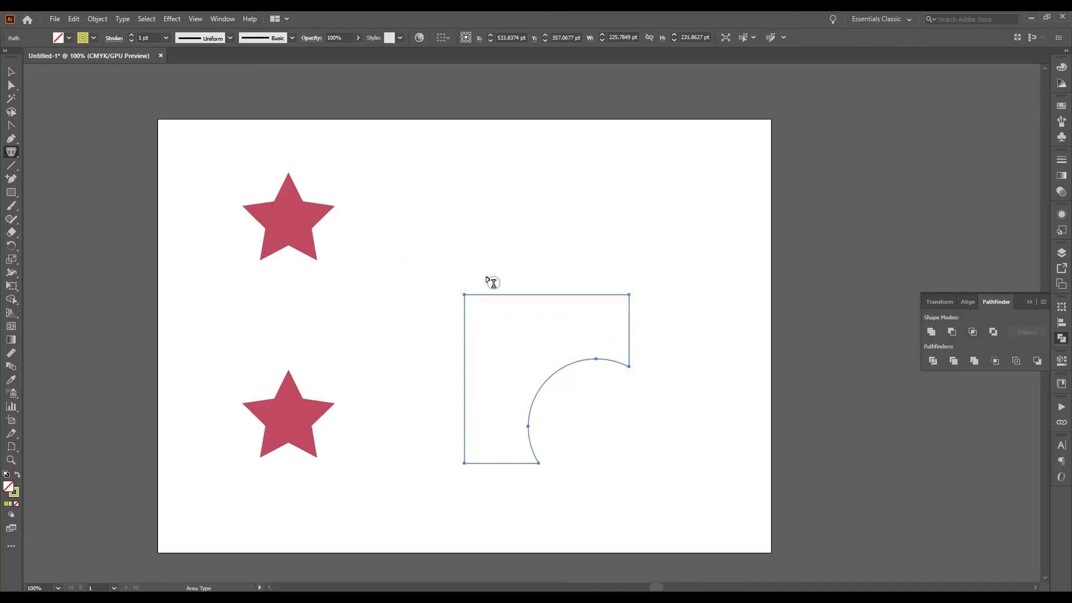
Move the notched outline to about X 395 pt, Y 330 pt and deselect it
left_click(12, 72)
left_click_drag(525, 295, 425, 276)
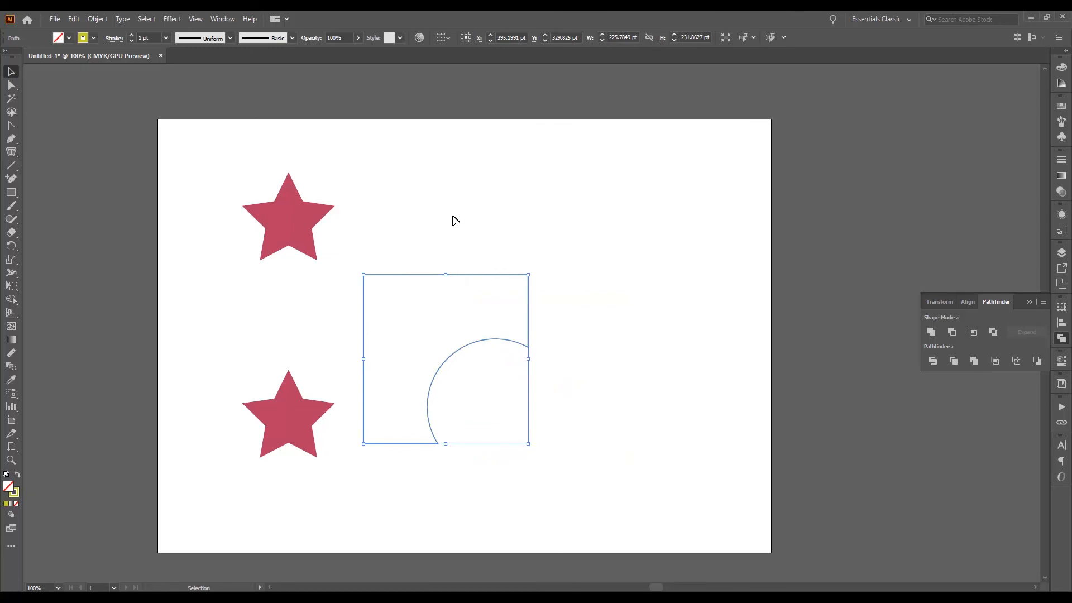
left_click(471, 220)
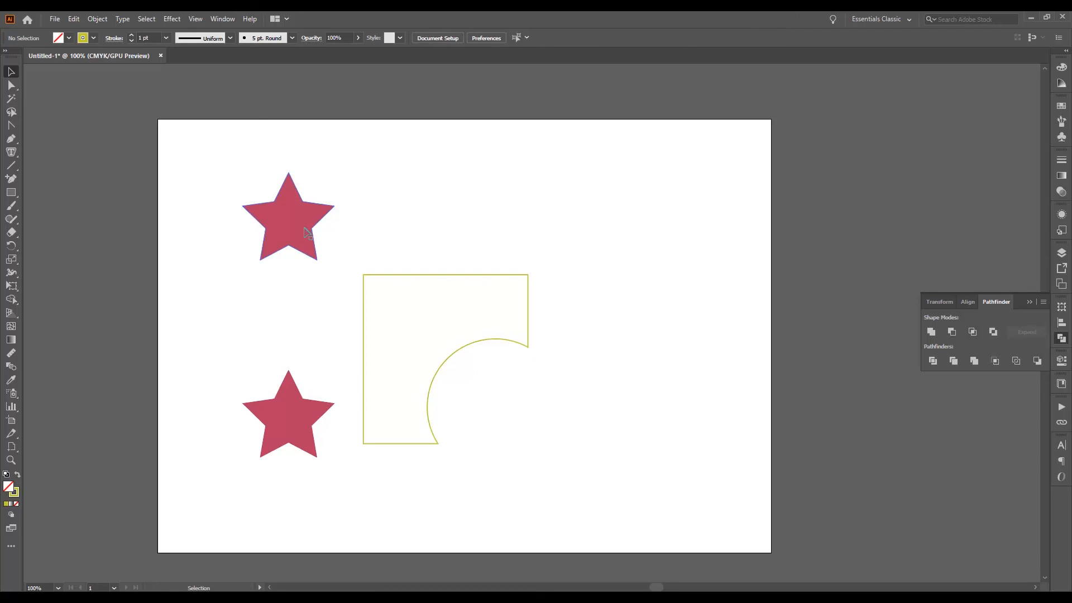
Try to place Area Type inside the upper star
left_click(11, 152)
left_click(287, 211)
left_click(654, 326)
Select both stars and the notched outline and delete them
left_click(10, 74)
left_click_drag(149, 138, 637, 478)
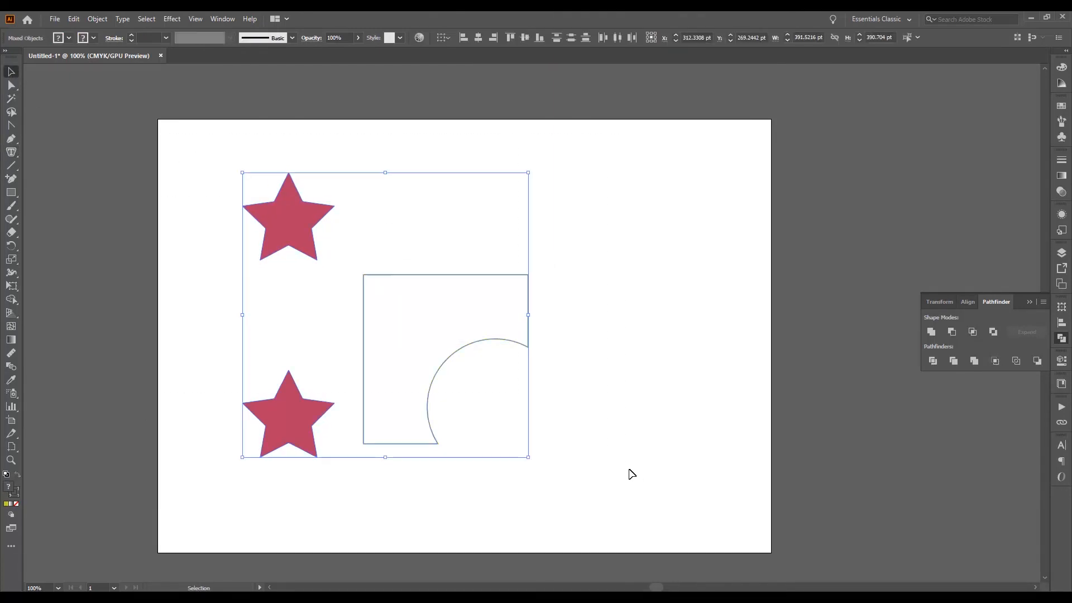
key("Delete")
Close the current document without saving and create a new landscape A4 document of 841.89 × 595.276 pt
left_click(55, 19)
left_click(87, 33)
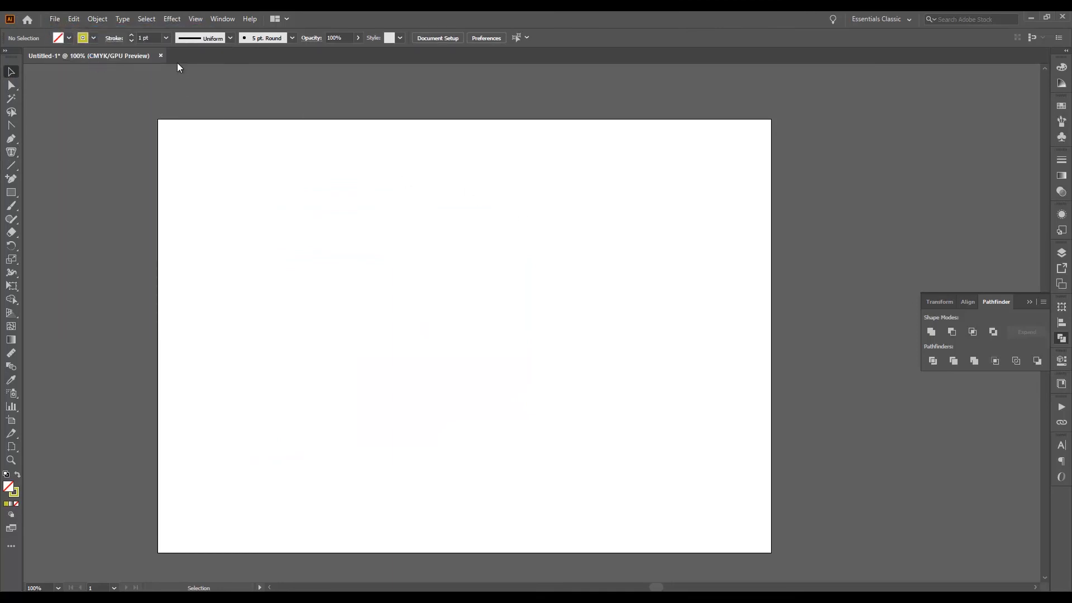
left_click(161, 56)
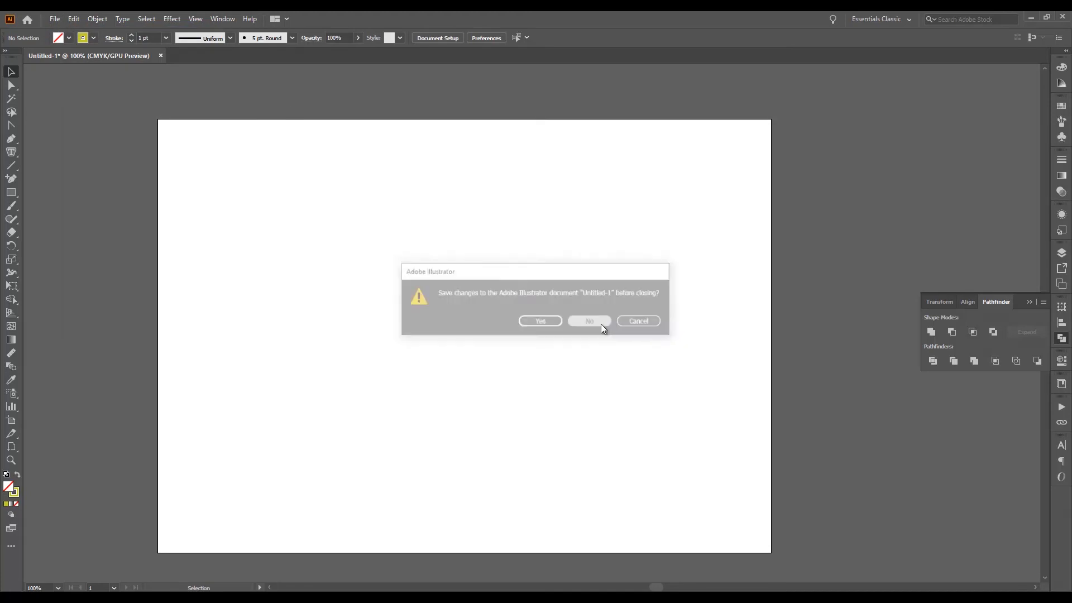
left_click(601, 323)
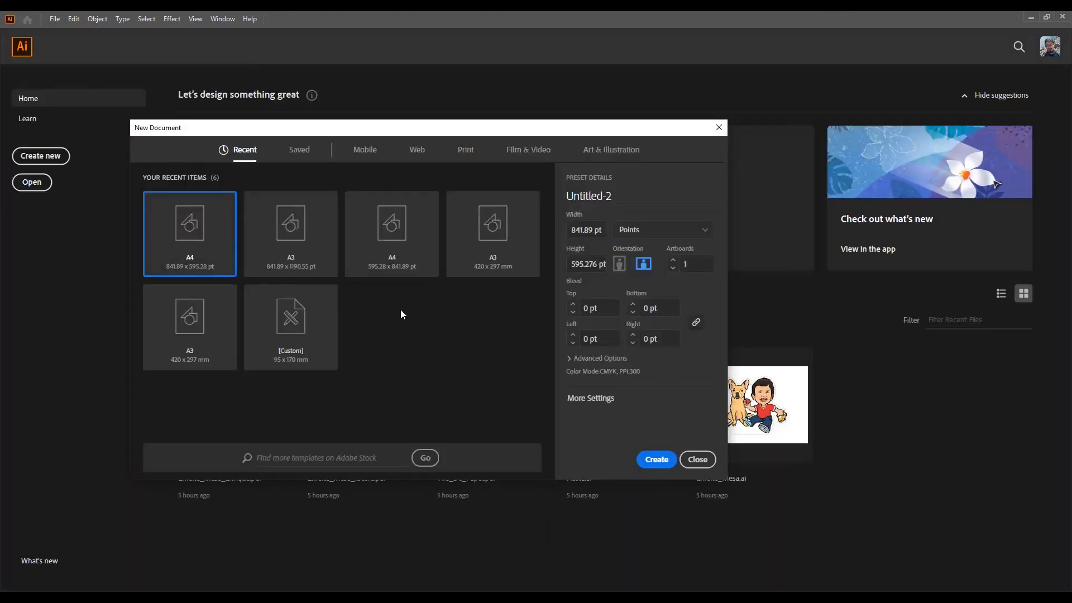
left_click(698, 459)
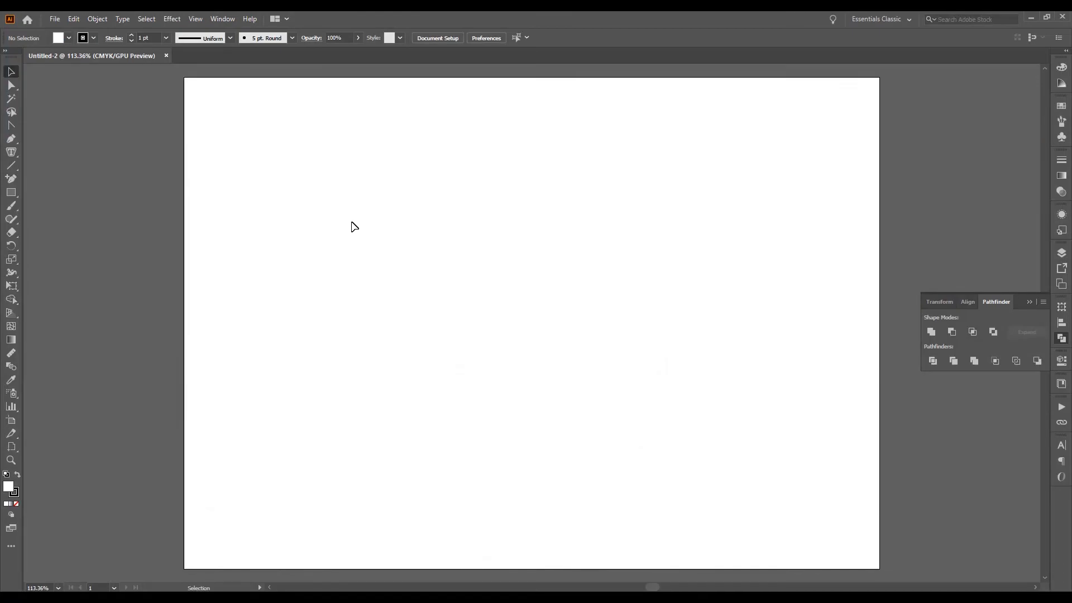
Draw a square about 264 pt wide in the artboard's upper left and swap its fill and stroke for a black fill
left_click(11, 193)
left_click_drag(303, 151, 521, 369)
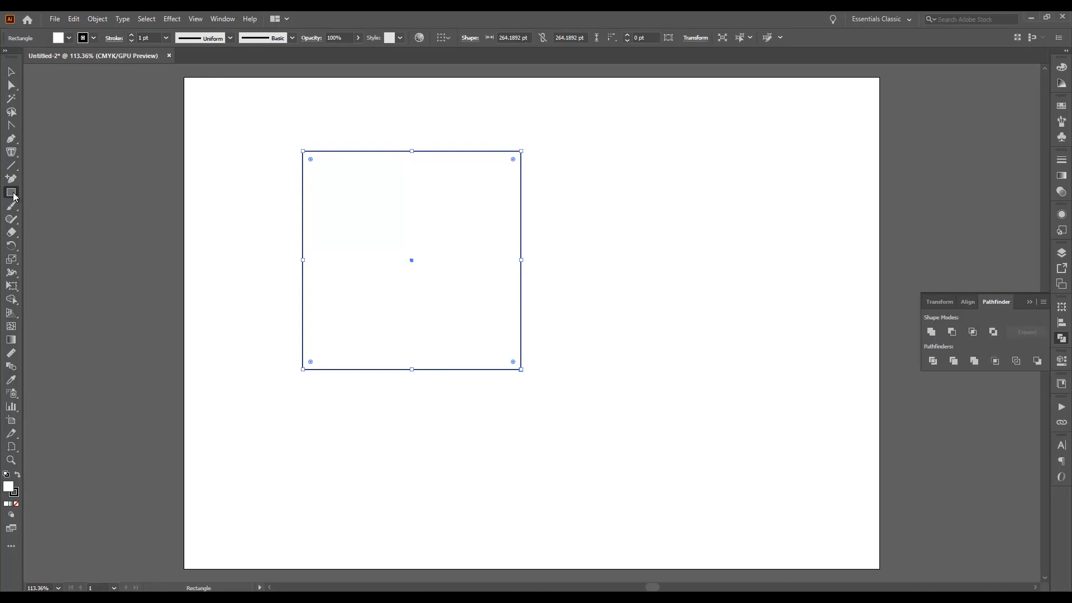
left_click(9, 72)
left_click(253, 177)
left_click(328, 258)
left_click(18, 476)
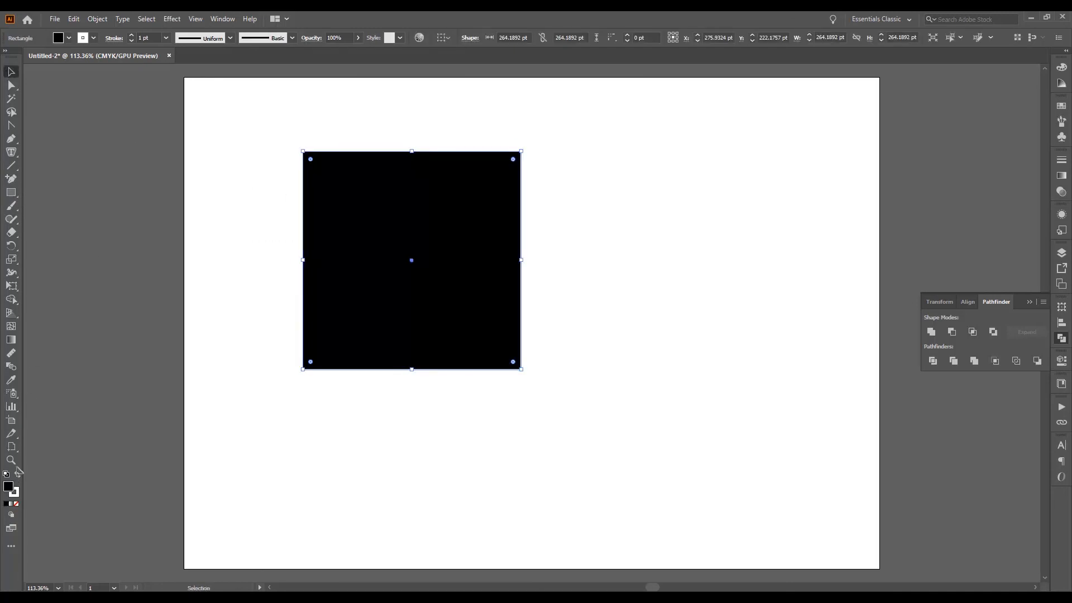
Draw a circle smaller than the black square beside it and move the circle to the square's centre
left_click(10, 192)
left_click_drag(19, 196, 45, 220)
left_click_drag(622, 250, 764, 392)
key("v")
left_click_drag(687, 294, 406, 233)
Subtract the centred circle from the square with Minus Front, move the result to about X 338 pt, Y 261 pt, and deselect it
left_click_drag(314, 114, 562, 303)
left_click(952, 331)
left_click(492, 284)
left_click_drag(492, 284, 544, 317)
key("ctrl+shift+a")
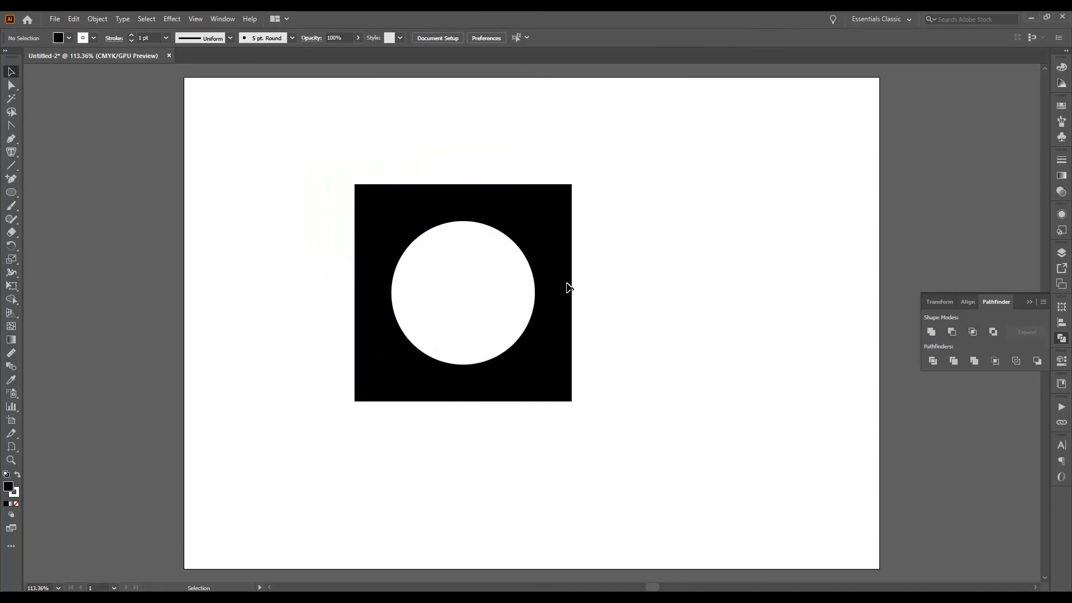
Try to place Area Type inside the deselected square with the circular hole and return to the Selection tool
left_click(11, 152)
left_click(400, 233)
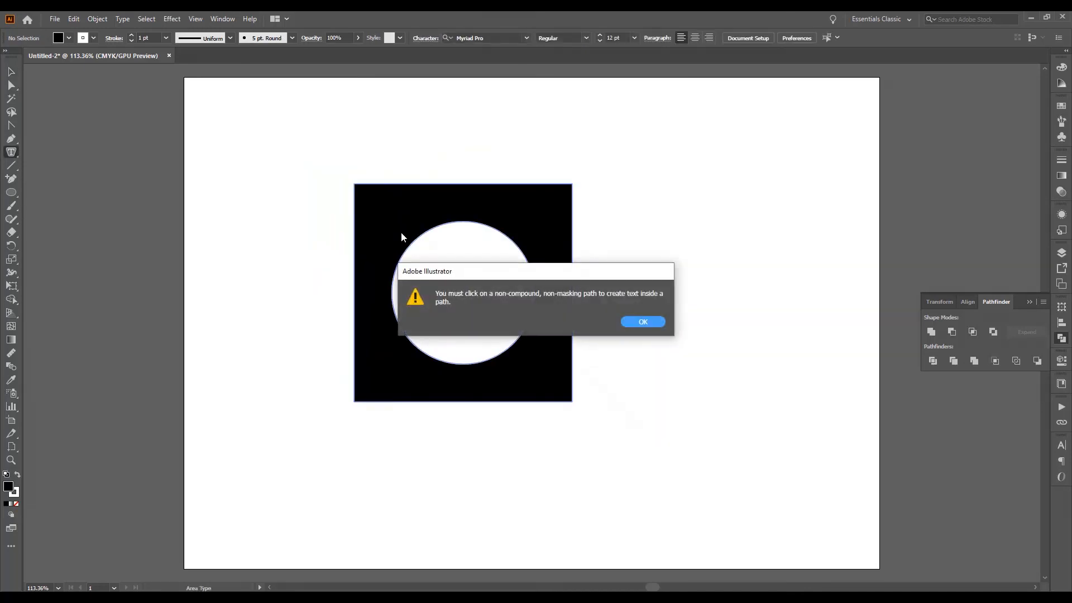
left_click(653, 322)
key("v")
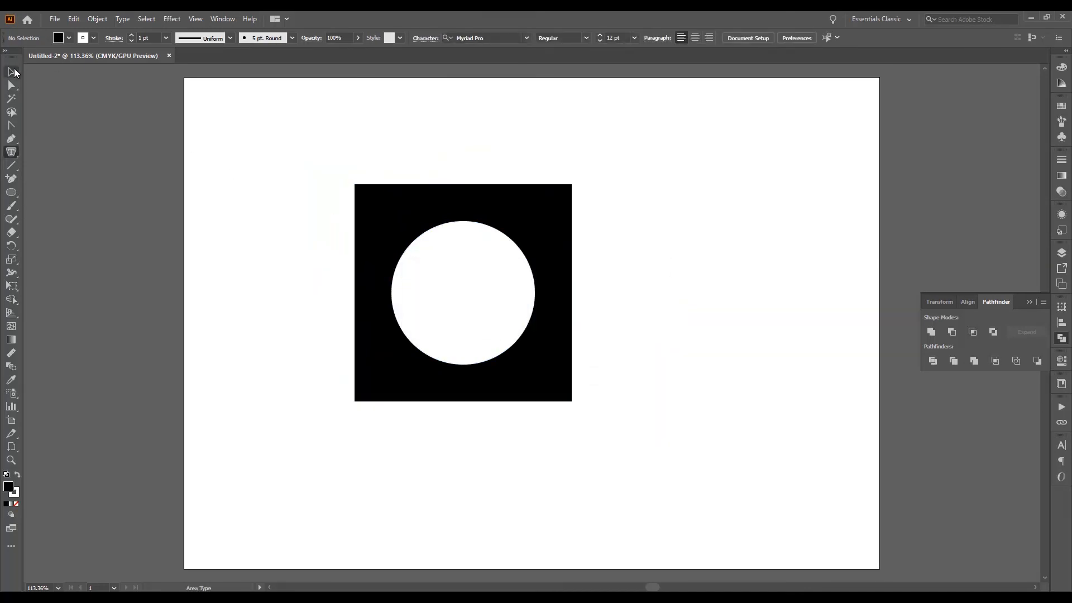
Select the compound path and try to start Area Type at two points along its top edge
left_click(407, 210)
left_click(11, 151)
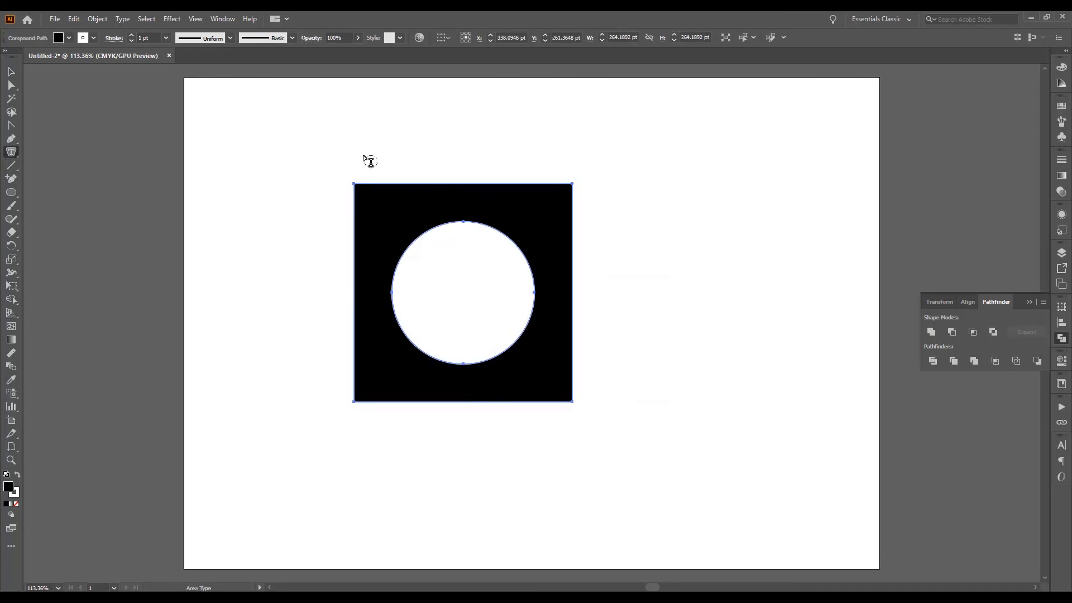
left_click(403, 187)
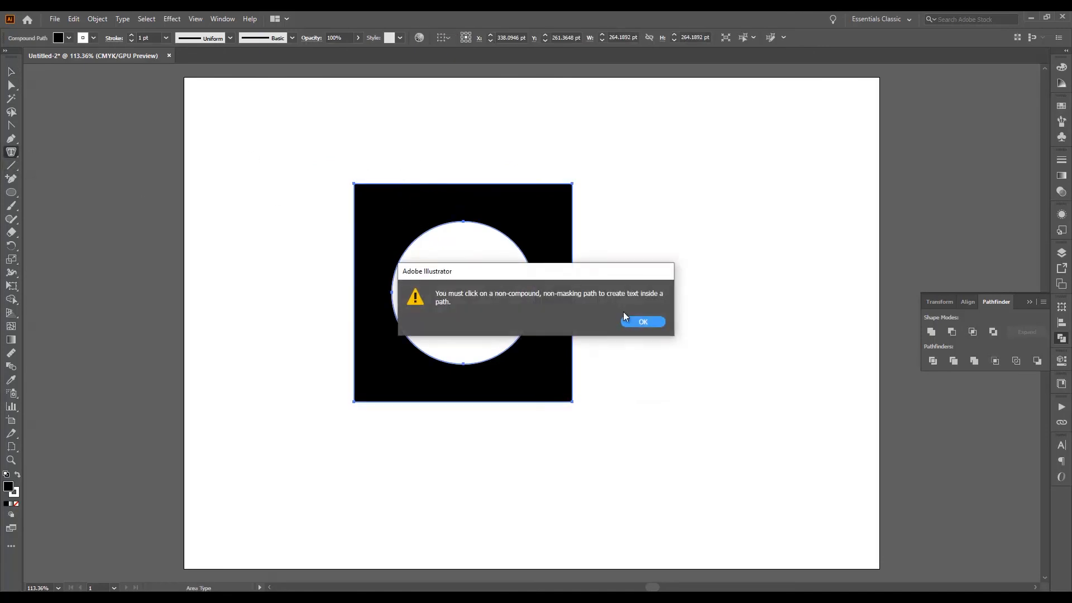
left_click(642, 321)
left_click(483, 185)
left_click(642, 322)
Isolate the compound path and try to move its square separately from the circular hole
left_click(11, 71)
left_click(268, 139)
left_click(426, 215)
left_click(585, 223)
double_click(568, 196)
mouse_move(564, 195)
left_mouse_down()
mouse_move(596, 257)
mouse_move(574, 253)
mouse_move(549, 185)
left_mouse_up()
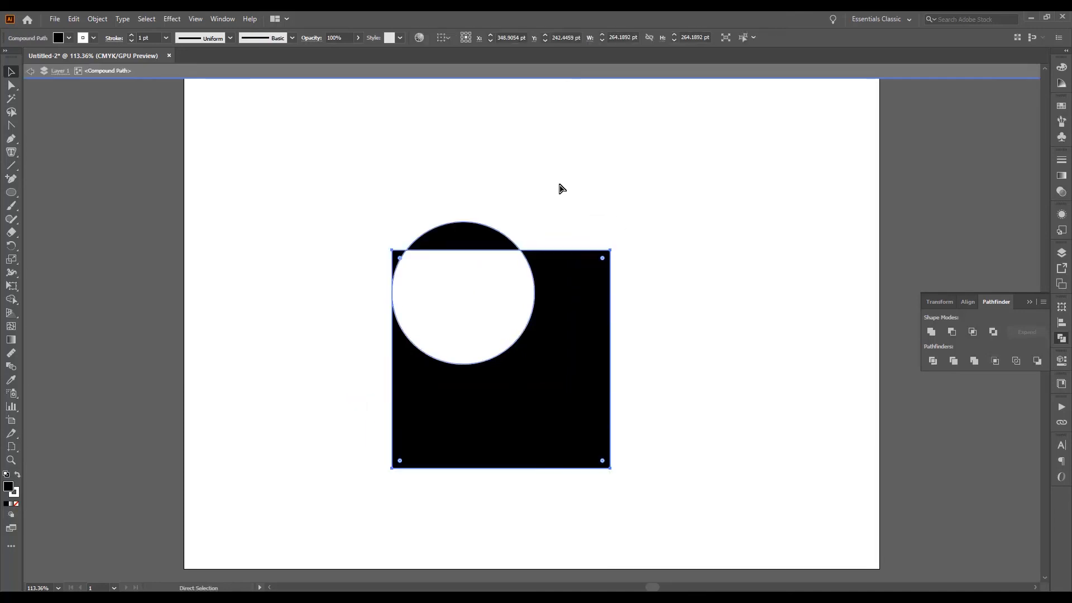
Undo the last moves so the compound path is back where Minus Front created it
key("ctrl+z")
key("ctrl+z")
key("ctrl+z")
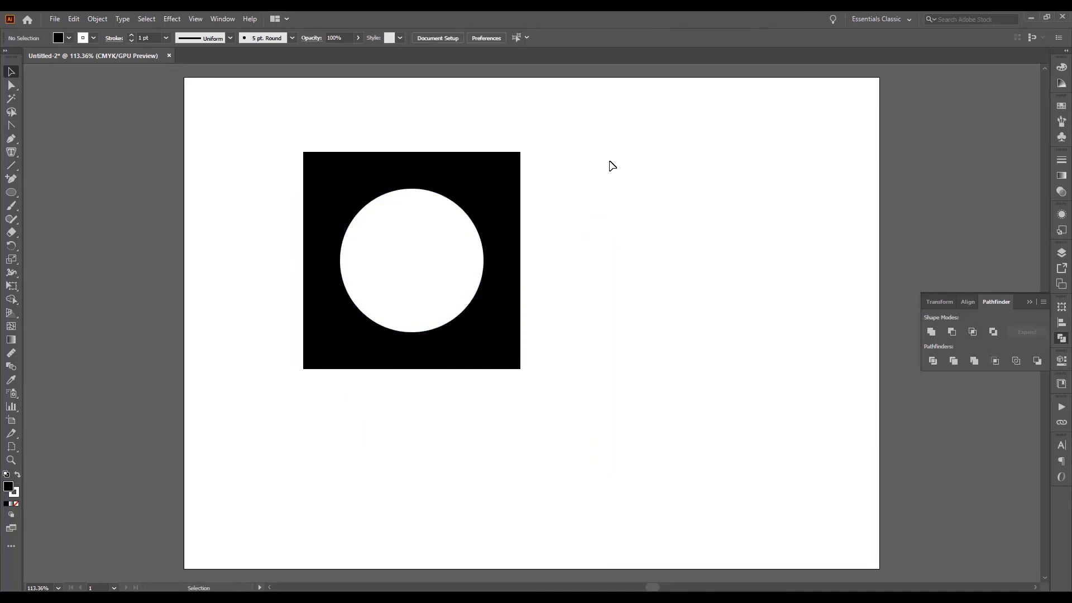
Examine the compound path's anchor points with Direct Selection and the Object commands available for it
left_click(88, 136)
left_click_drag(188, 125, 610, 285)
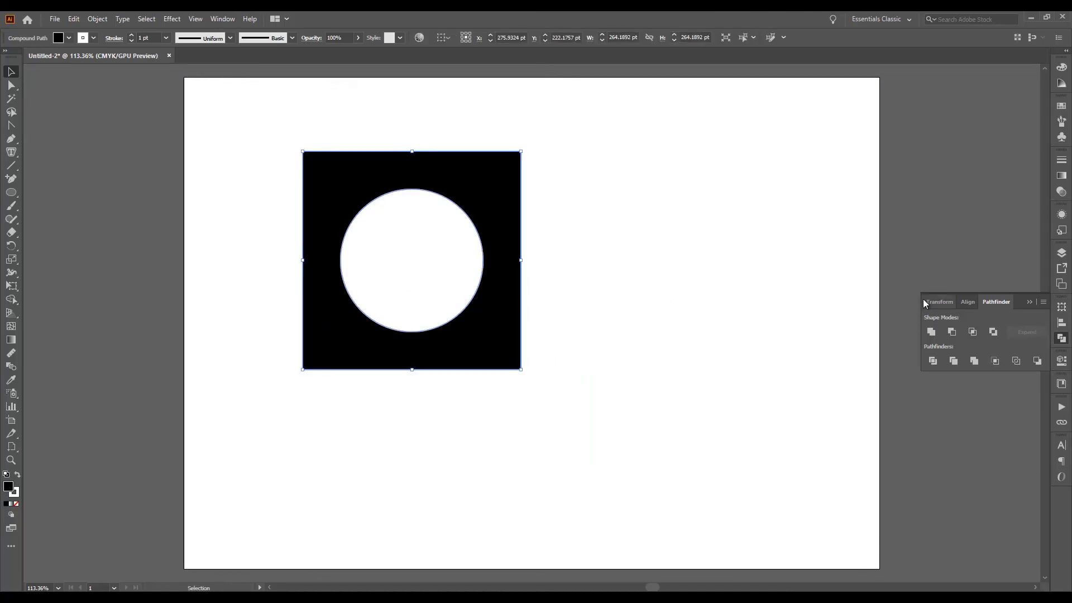
left_click(694, 249)
left_click(460, 183)
left_click(11, 85)
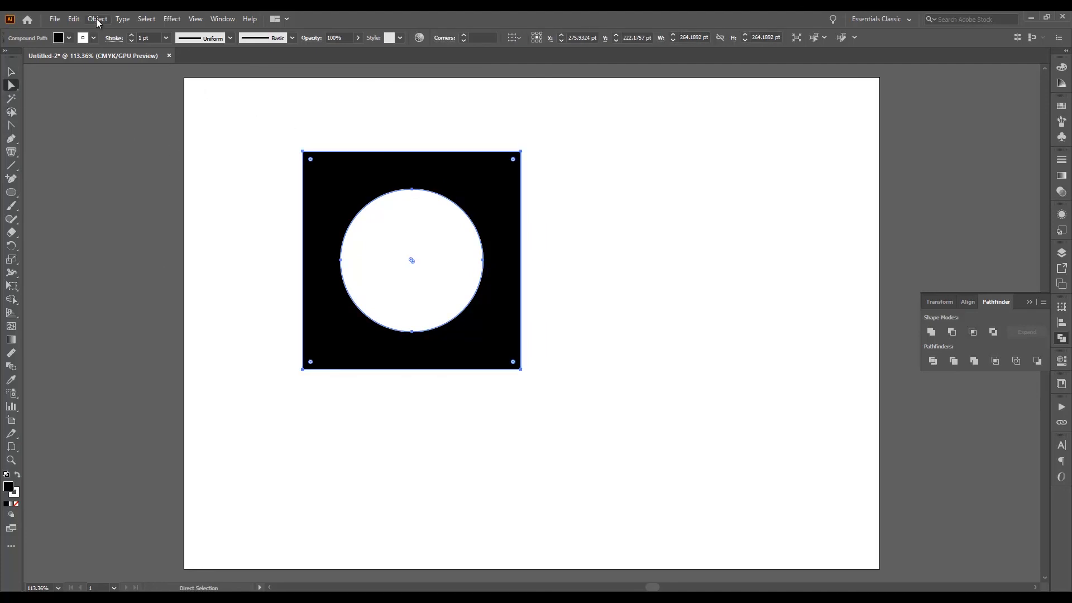
left_click(97, 21)
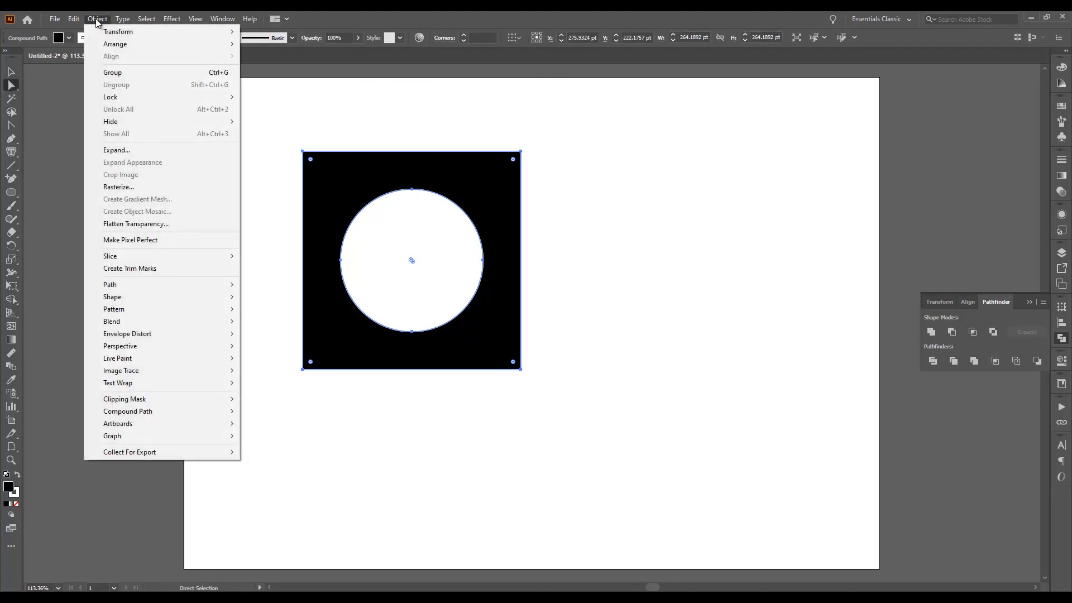
left_click(343, 122)
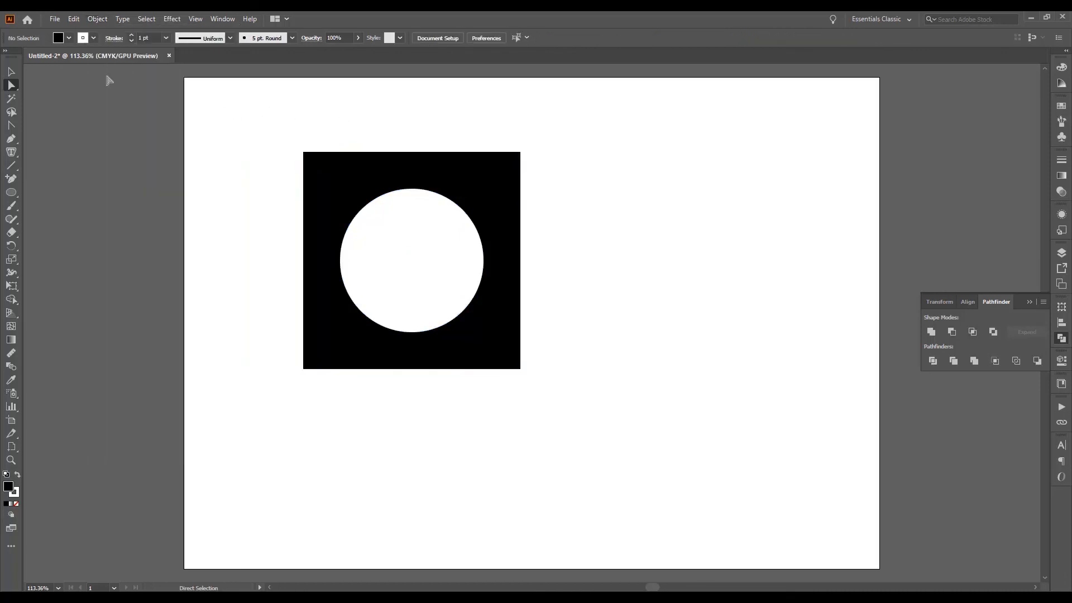
Move the compound path to about X 367 pt, Y 305 pt and deselect it
left_click(11, 72)
left_click_drag(208, 142, 482, 317)
left_click_drag(495, 215, 570, 281)
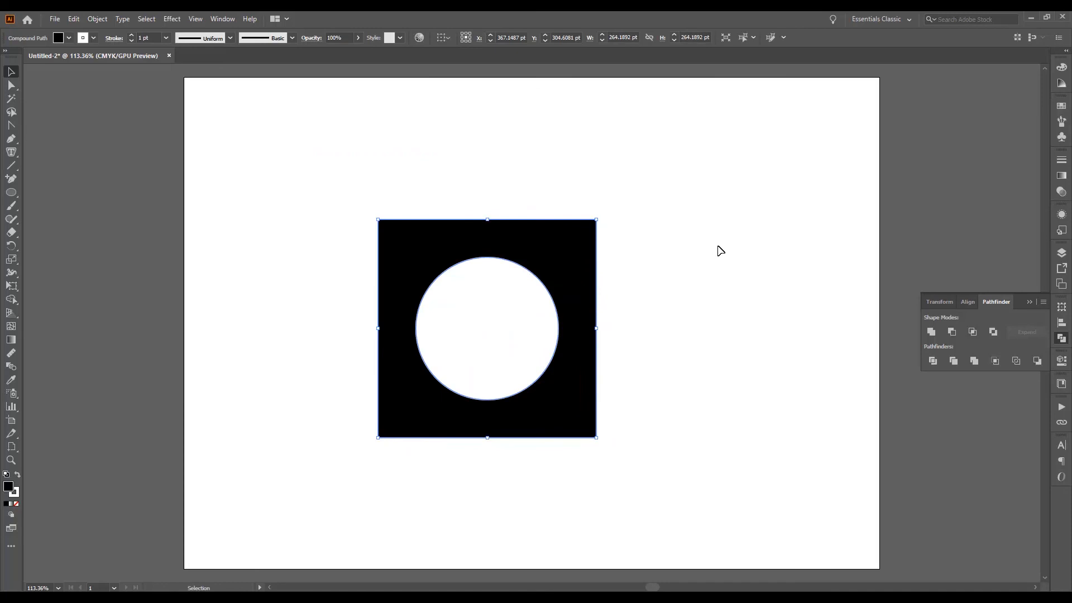
left_click(710, 264)
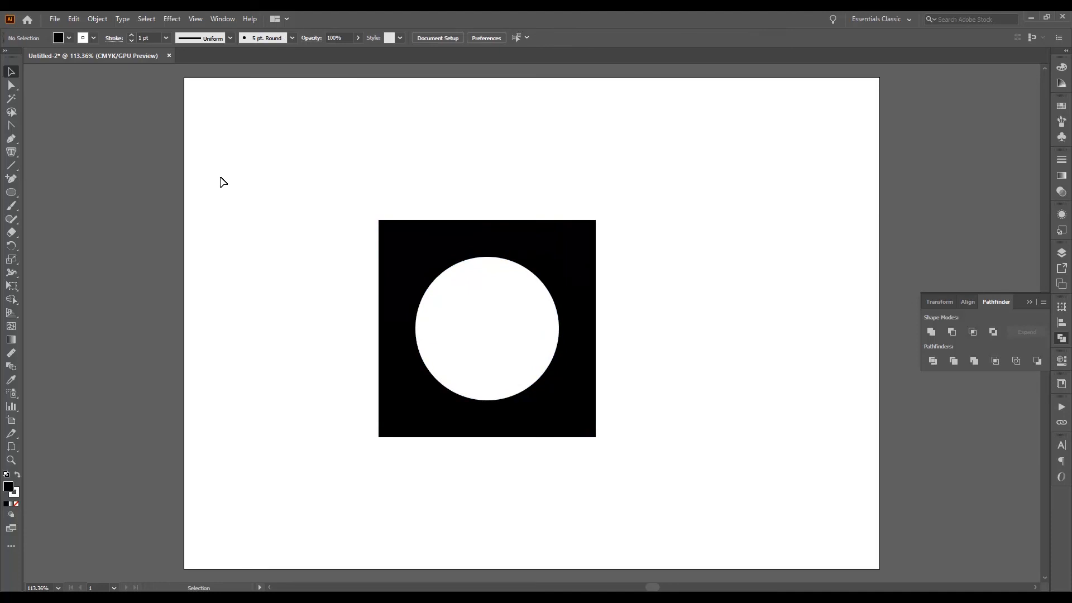
Isolate the compound path, try to move part of it, and undo back to its earlier position
left_click(423, 260)
double_click(446, 260)
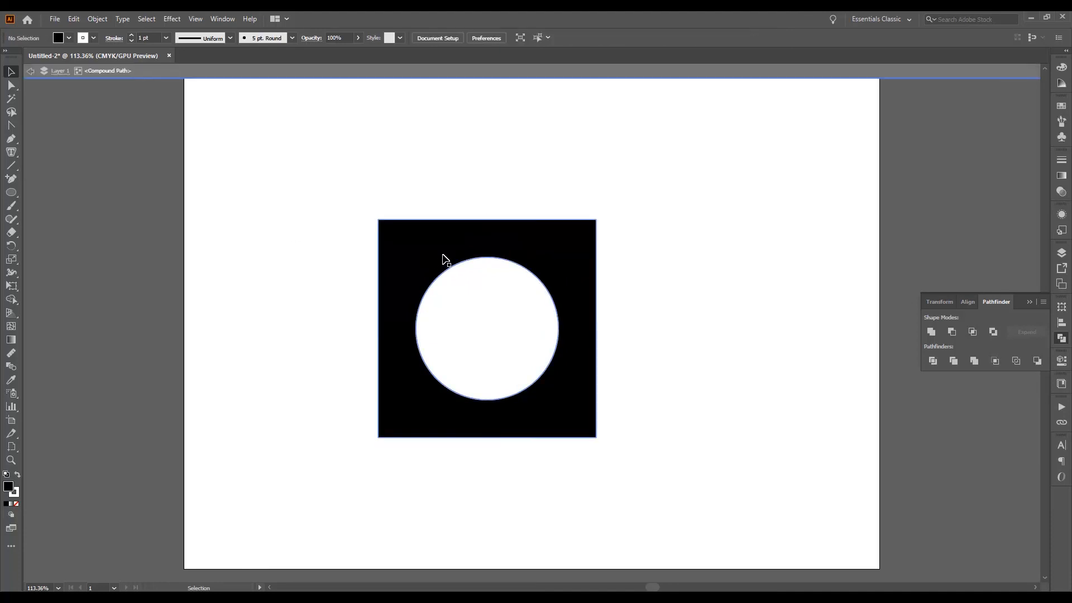
left_click_drag(424, 302, 453, 316)
key("ctrl+z")
key("a")
key("ctrl+z")
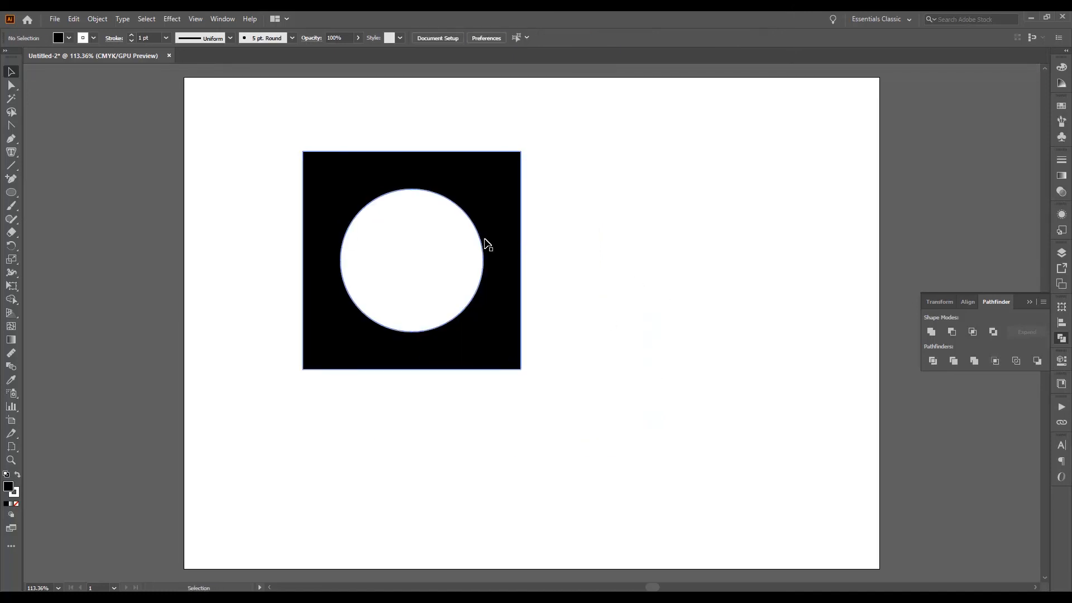
Examine the circular hole's top anchor point and the whole compound path selected against the Minus Front mode
left_click(11, 85)
left_click(265, 181)
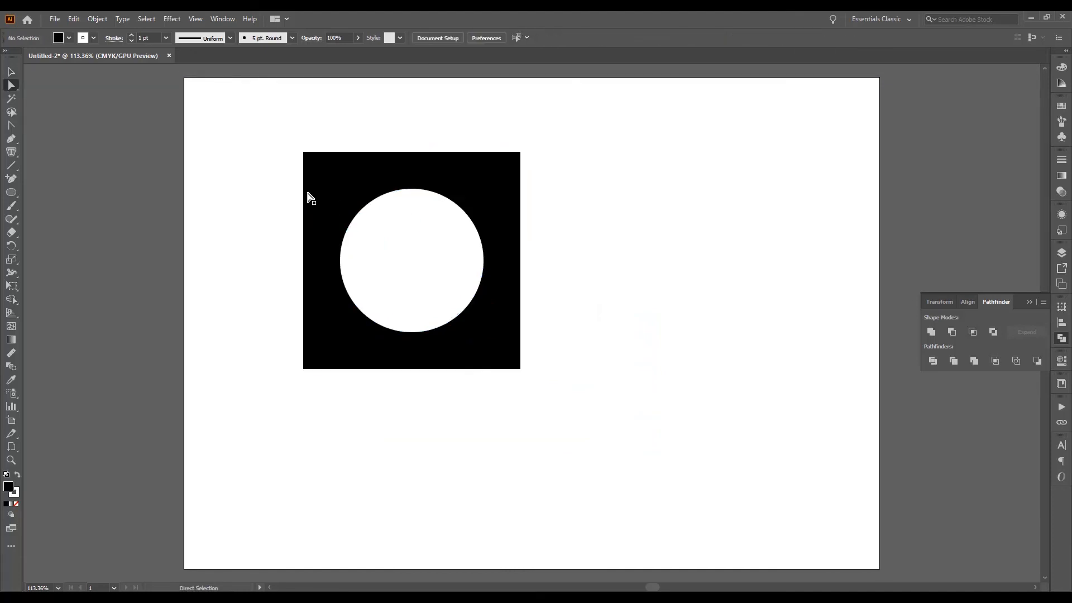
left_click(412, 189)
left_click(11, 71)
left_click_drag(229, 126, 542, 349)
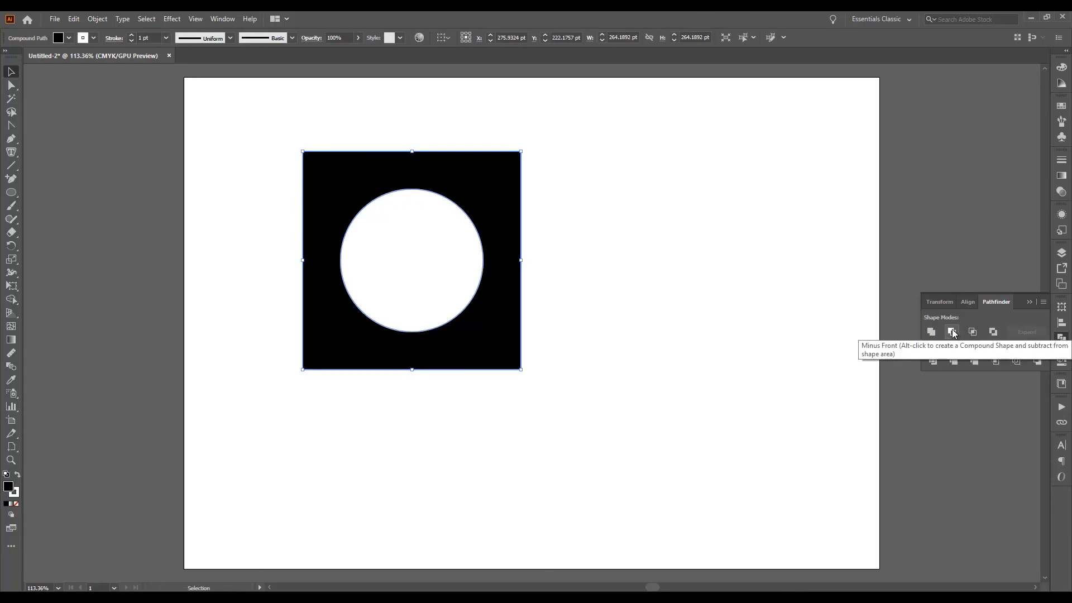
left_click(682, 263)
Expand the compound path's fill and stroke and move the resulting group to about X 363 pt, Y 321 pt
left_click_drag(578, 205, 287, 168)
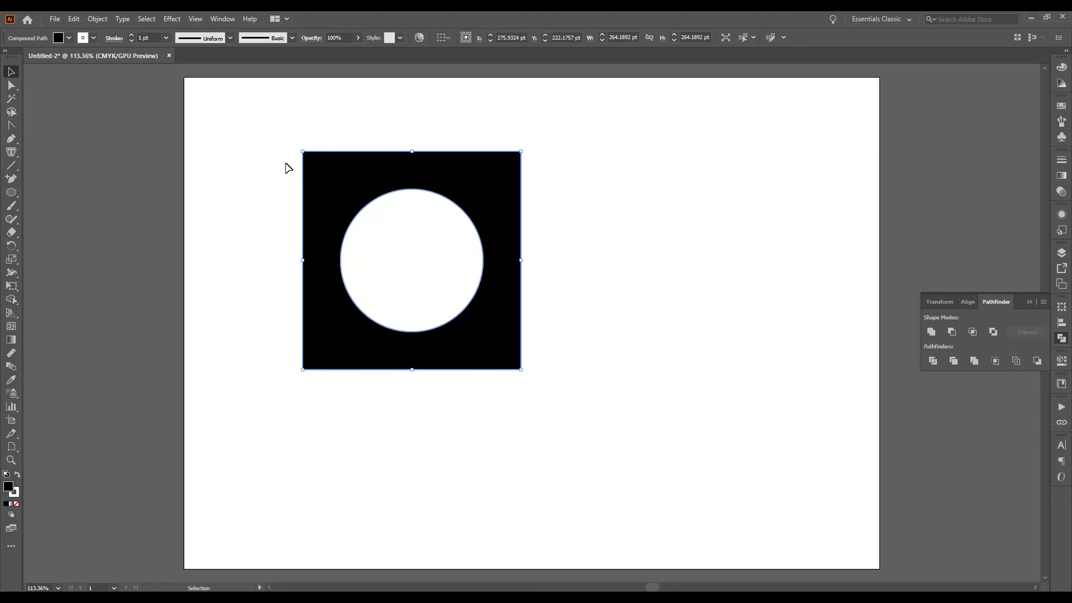
left_click(98, 21)
left_click(129, 148)
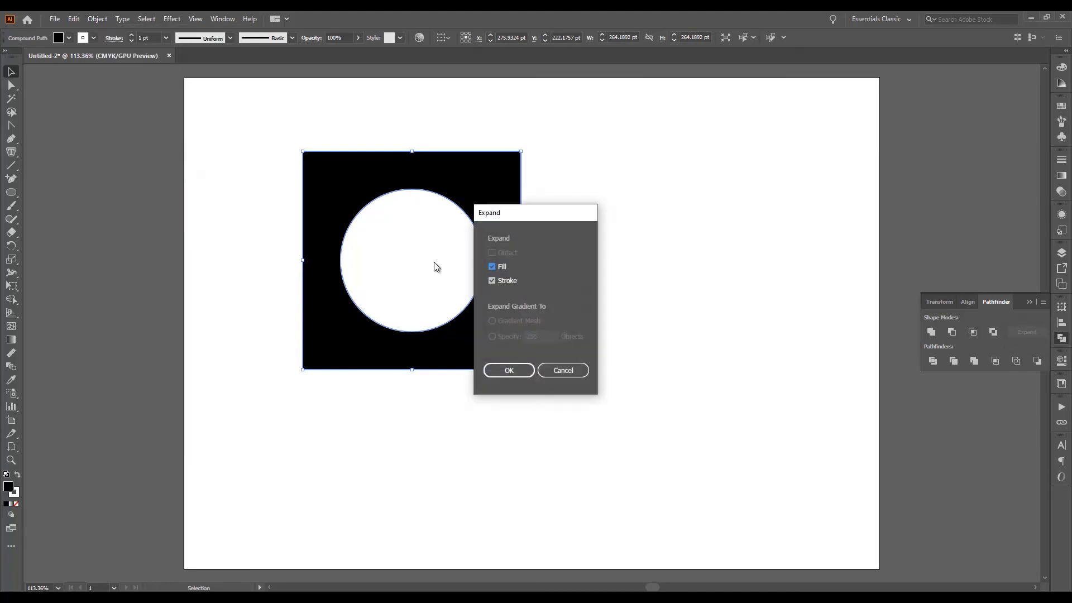
left_click(510, 370)
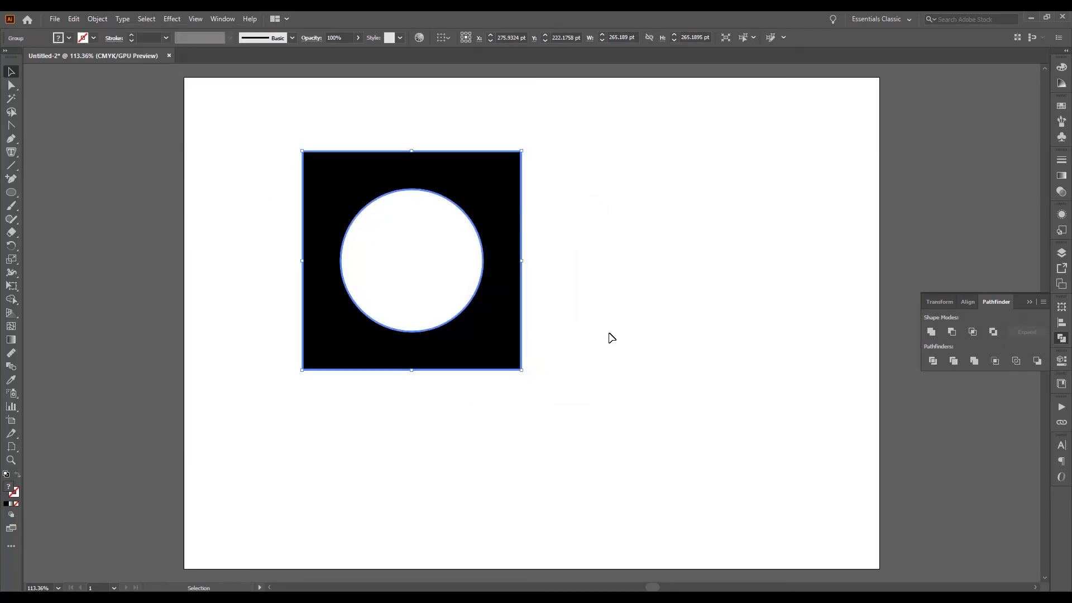
left_click(676, 319)
left_click(467, 274)
Try to move the circular hole's top anchor point upward, undo the change, and deselect everything
left_click(11, 85)
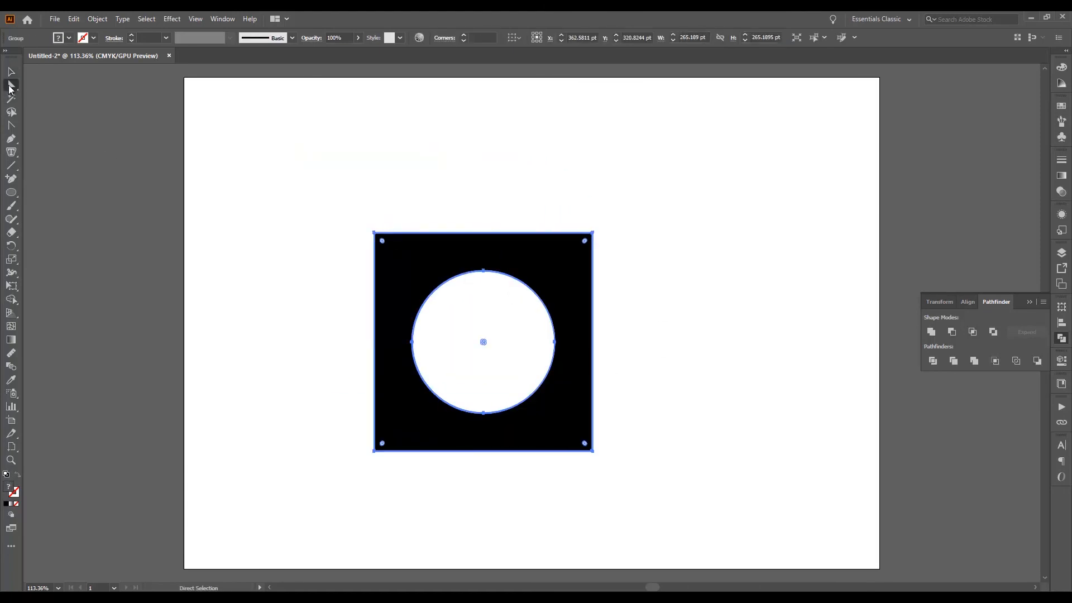
left_click(290, 203)
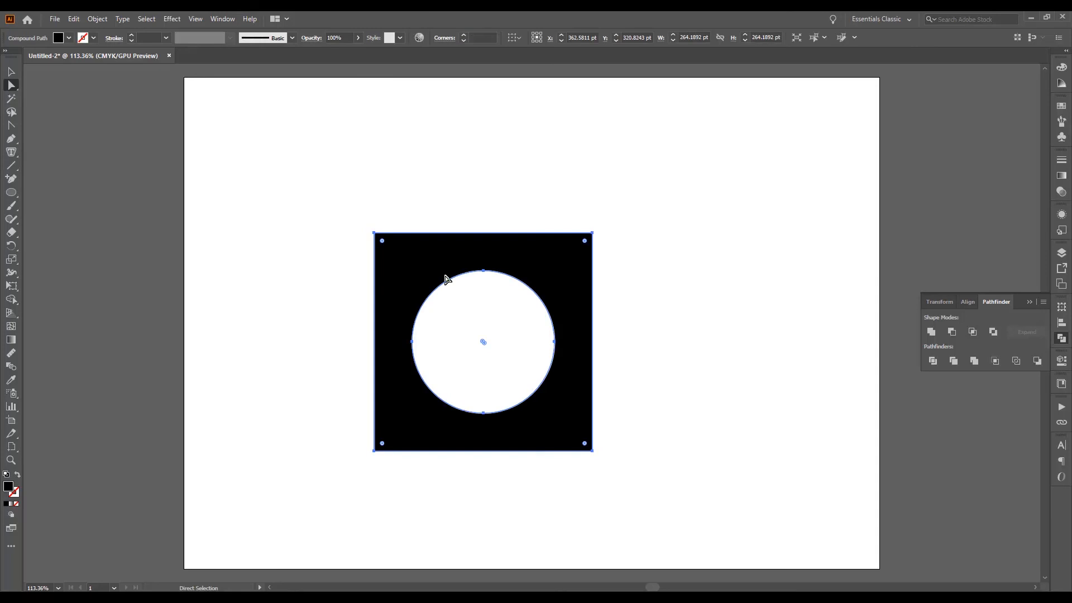
left_click_drag(484, 271, 483, 246)
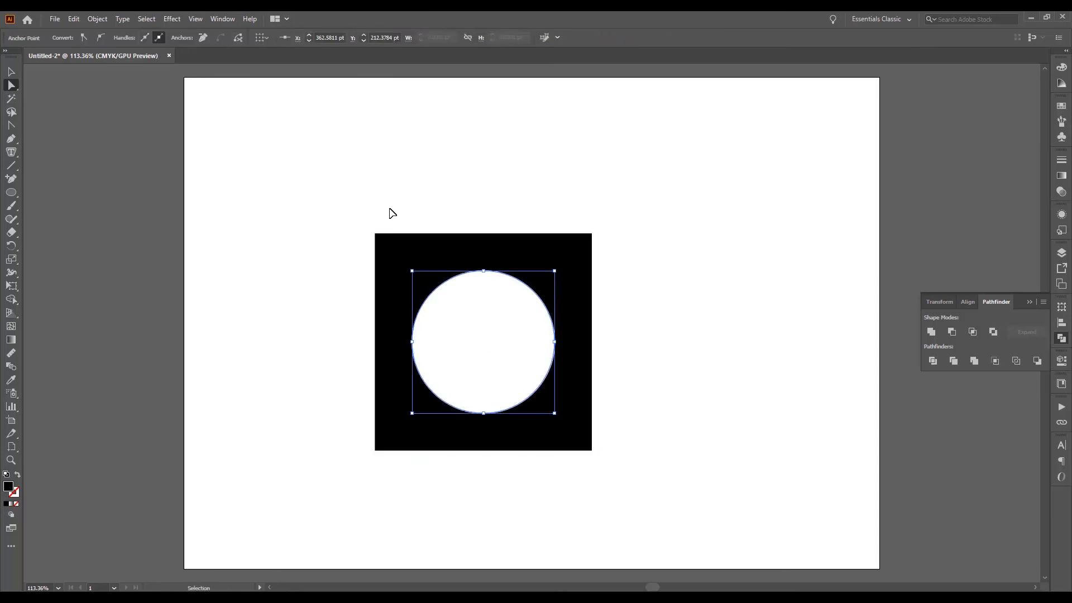
key("ctrl+z")
left_click(277, 179)
left_click(8, 74)
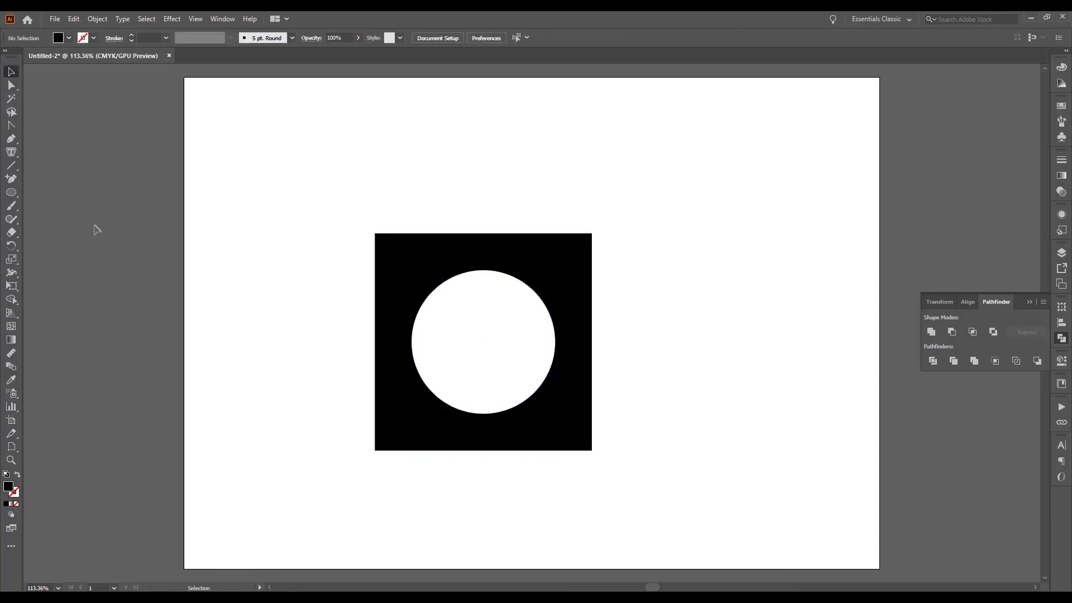
Move the group to about X 307 pt, Y 275 pt and try to create Area Type on the square's top edge
left_click_drag(419, 282, 366, 240)
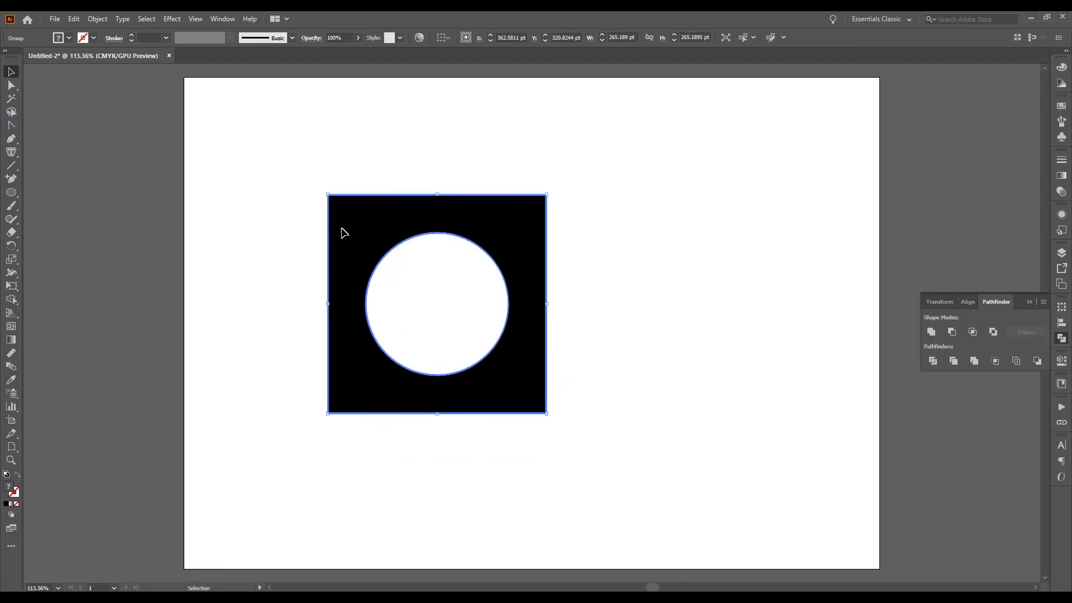
left_click(18, 153)
left_click(350, 195)
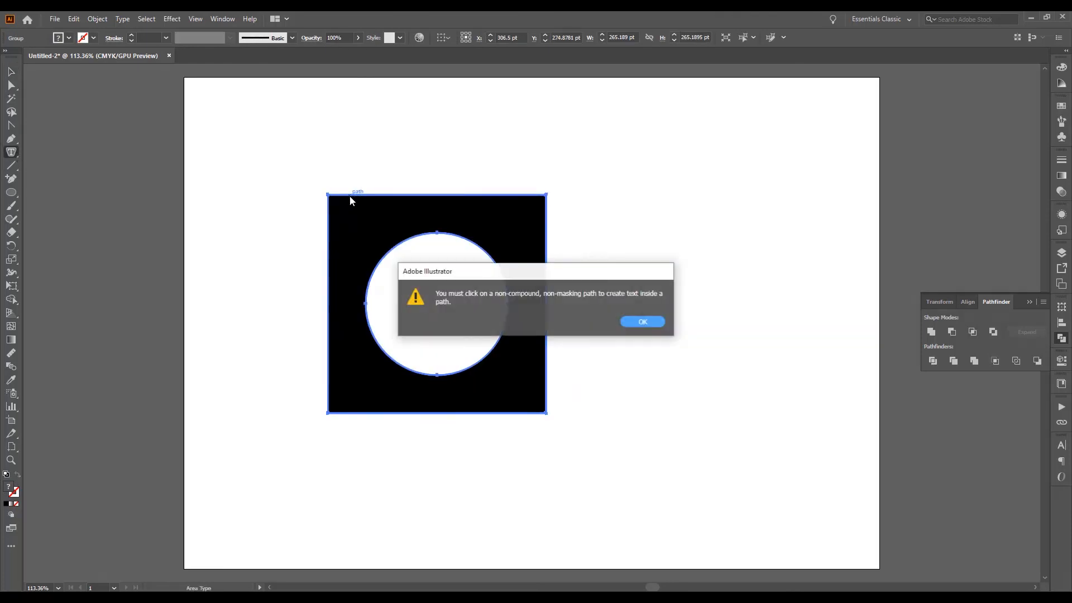
left_click(649, 321)
left_click(11, 71)
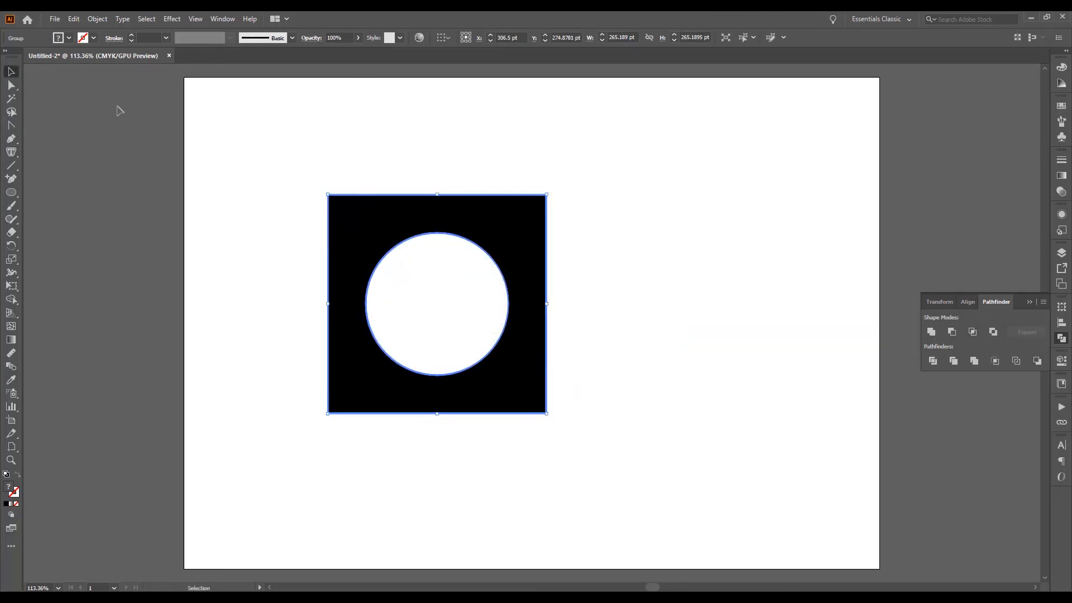
Try to create Area Type inside the circular hole's path and return to the Selection tool
left_click(448, 230)
left_click(11, 152)
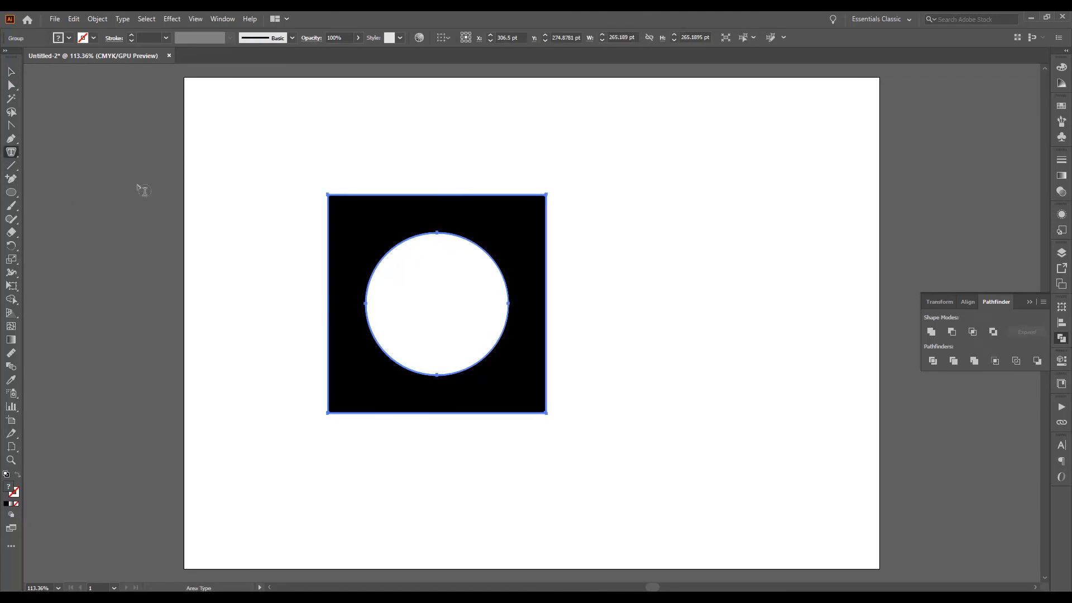
left_click(390, 257)
left_click(627, 318)
left_click(10, 71)
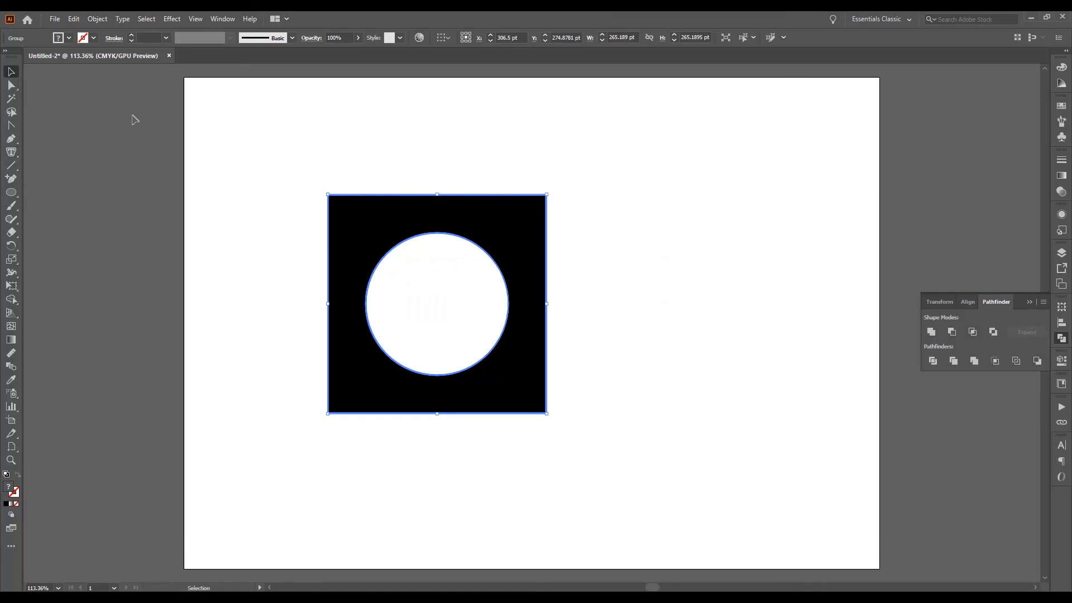
Move the whole square-with-hole group to about X 381 pt, Y 308 pt and deselect it
left_click(111, 112)
left_click_drag(197, 127, 575, 380)
mouse_move(541, 271)
left_mouse_down()
mouse_move(567, 292)
mouse_move(609, 277)
mouse_move(559, 272)
left_mouse_up()
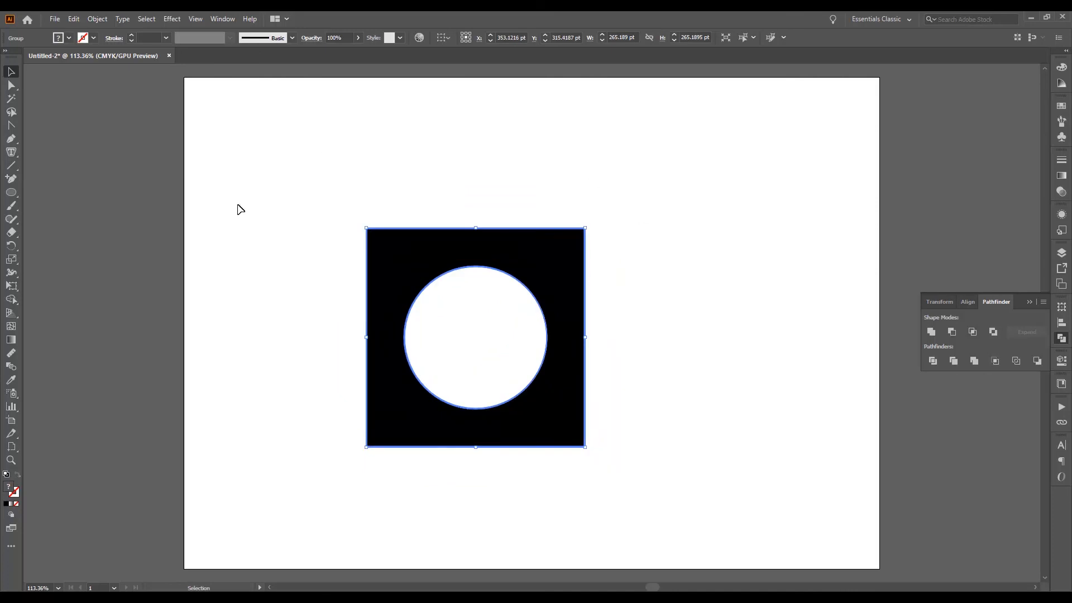
left_click_drag(481, 259, 538, 232)
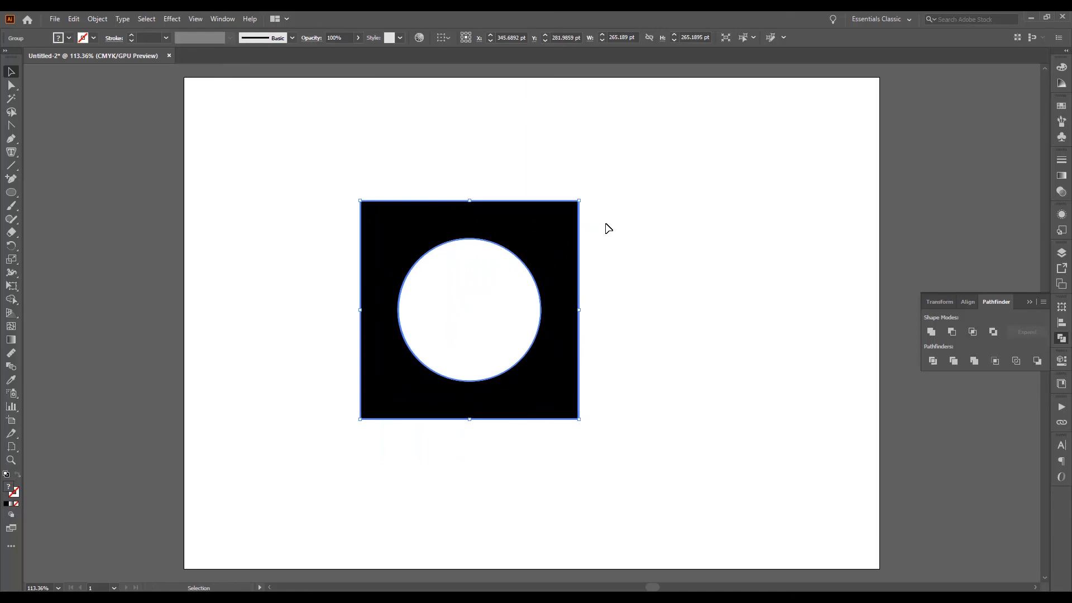
left_click_drag(529, 251, 558, 272)
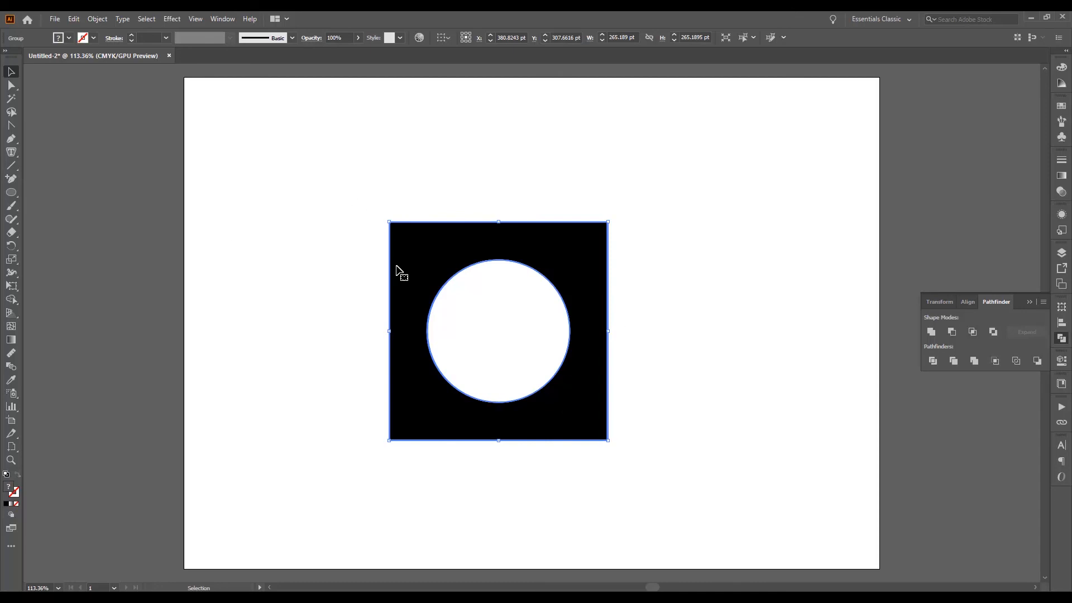
left_click(739, 307)
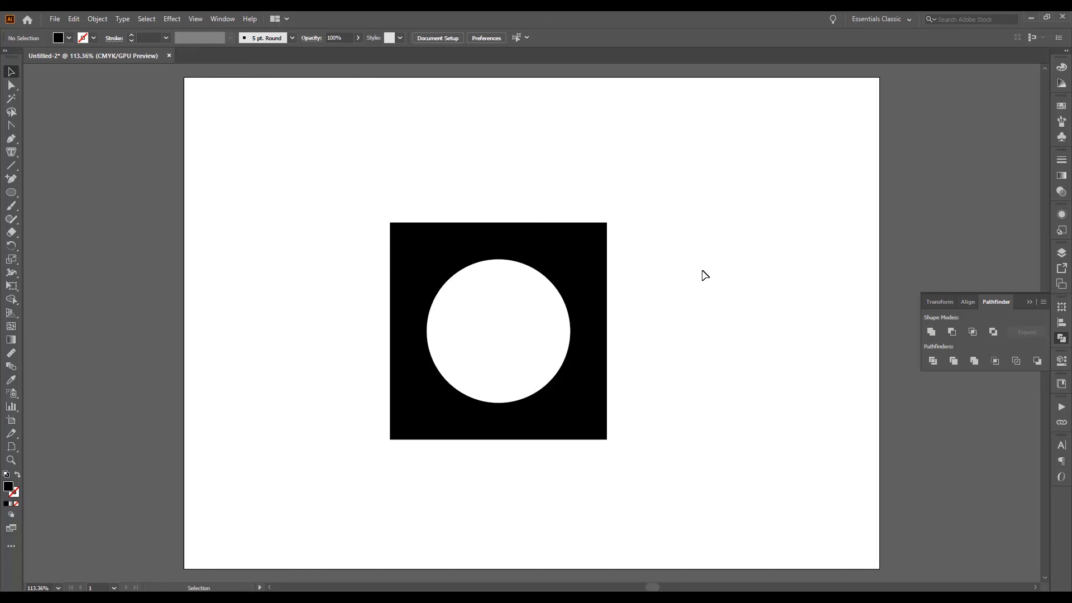
Collapse the Pathfinder panel and examine the square and its hole selected as one group before deselecting everything
left_click(1026, 303)
left_click(564, 237)
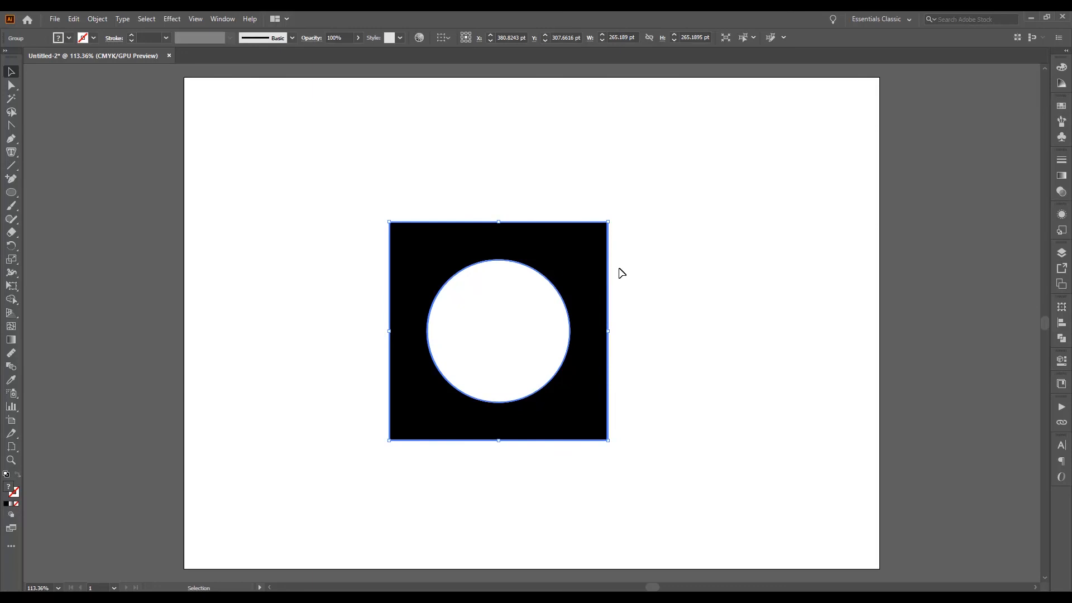
left_click(672, 274)
left_click(604, 267)
left_click(306, 186)
left_click_drag(287, 177, 721, 364)
left_click(708, 323)
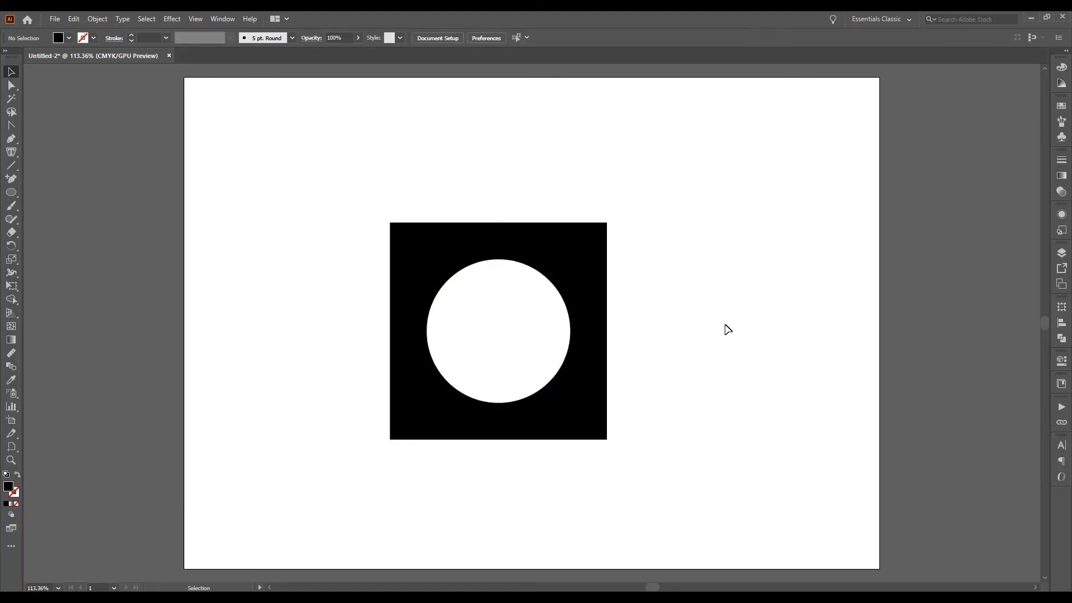